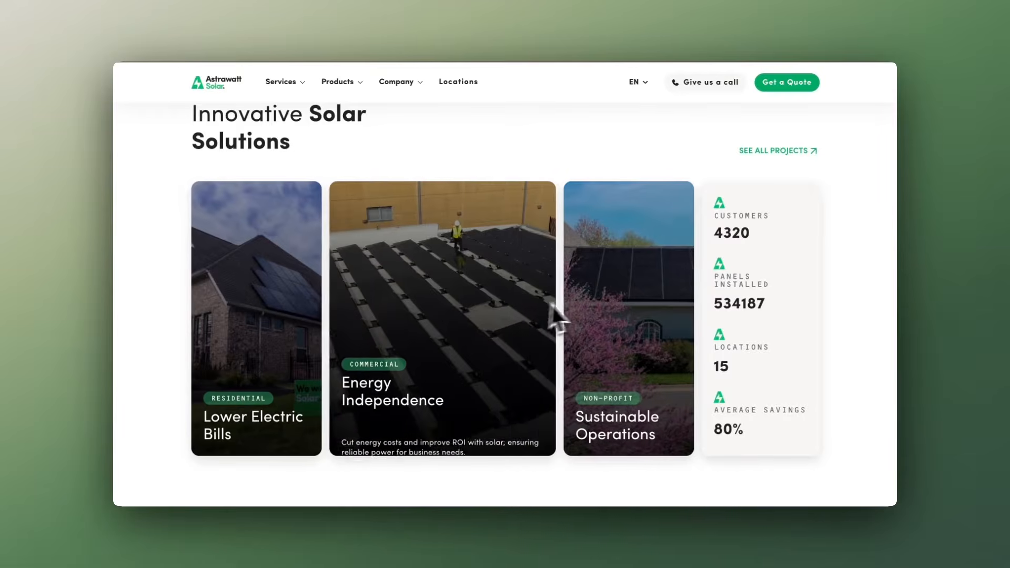
Step: Review the Astrawatt Solar homepage and Flow Ninja's agency profile, including its starting price and services offered
scroll(538, 318, "down", 2)
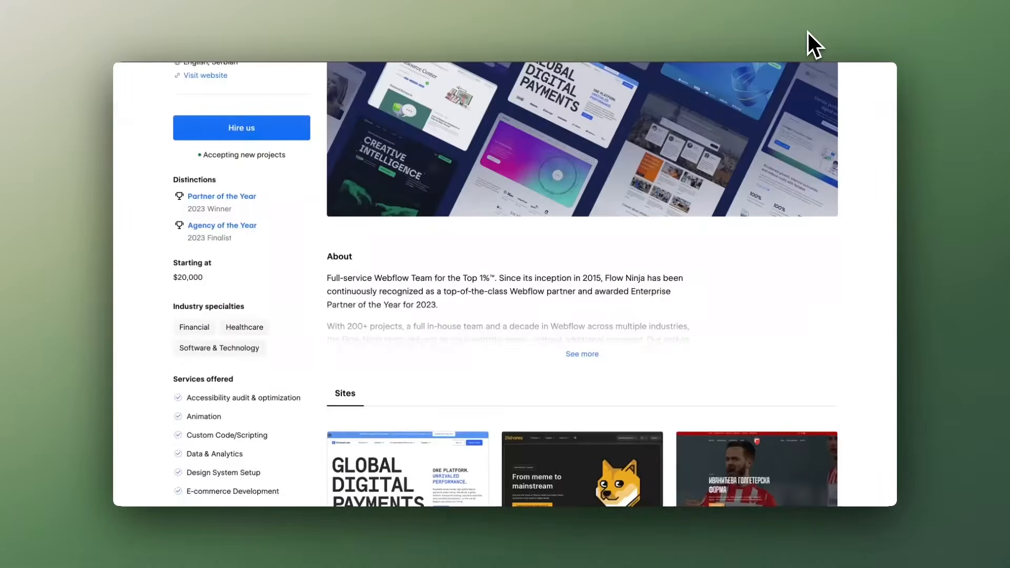
scroll(478, 260, "up", 5)
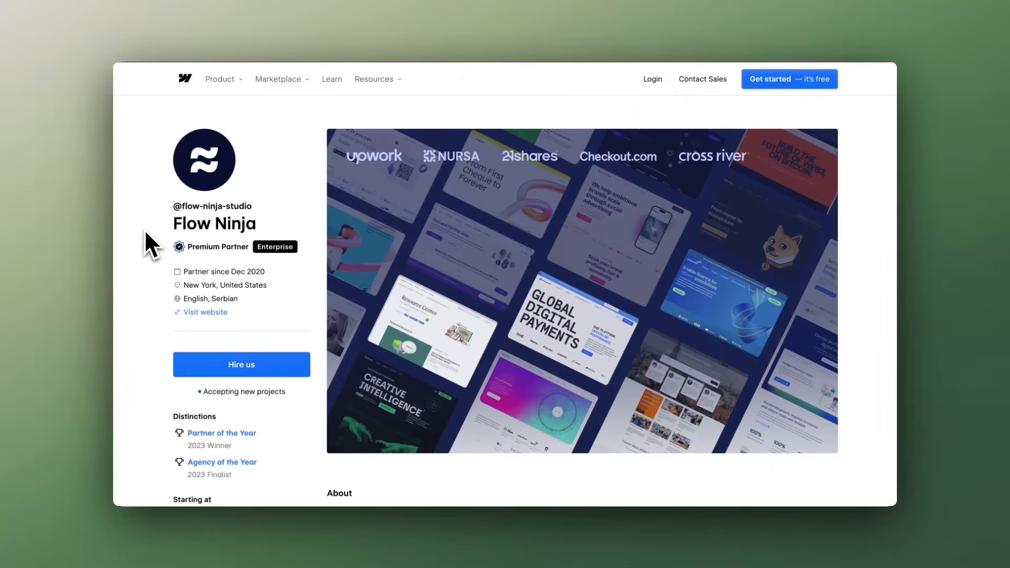
scroll(145, 237, "down", 7)
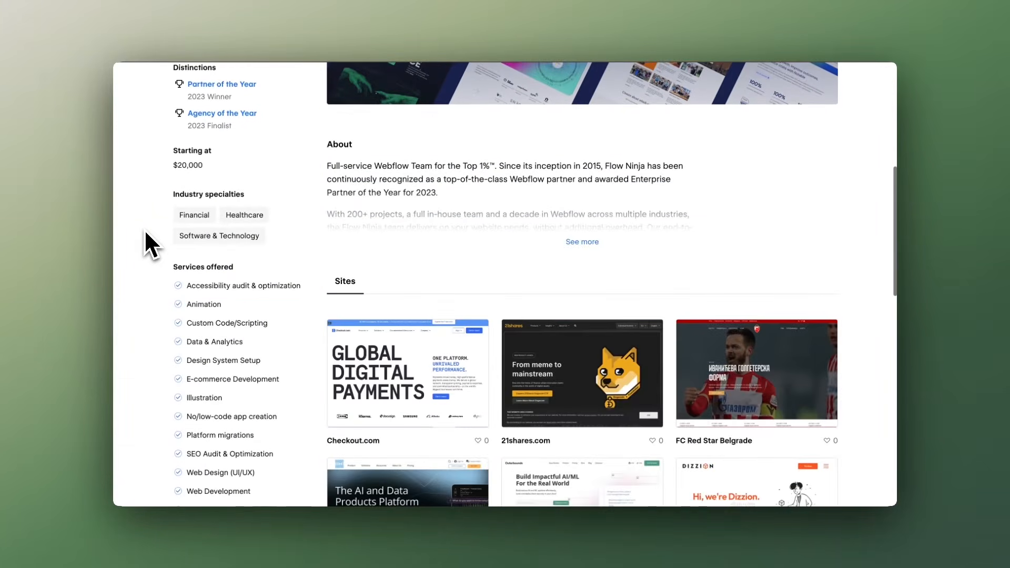
scroll(145, 239, "up", 3)
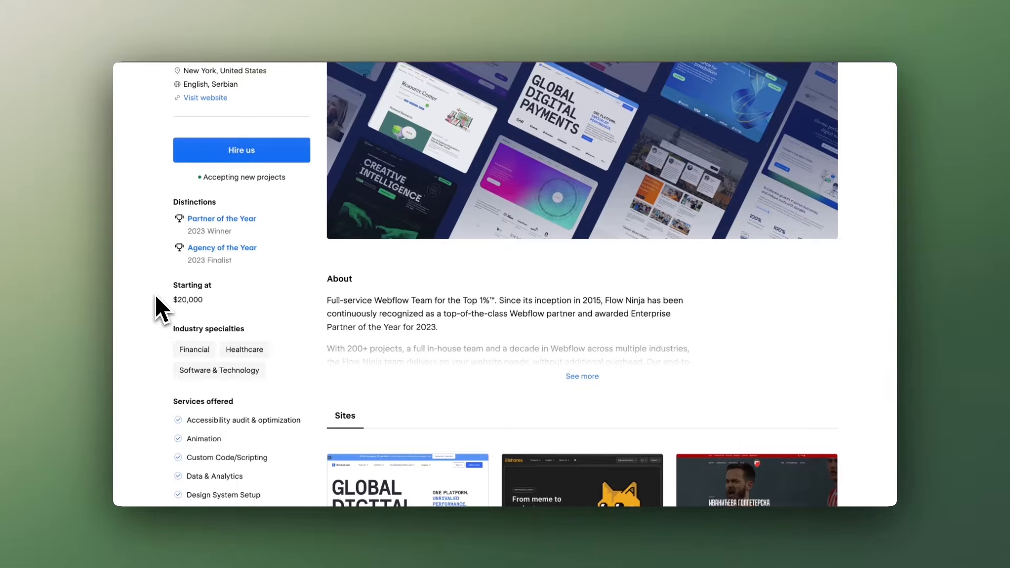
left_click(219, 298)
scroll(283, 310, "down", 10)
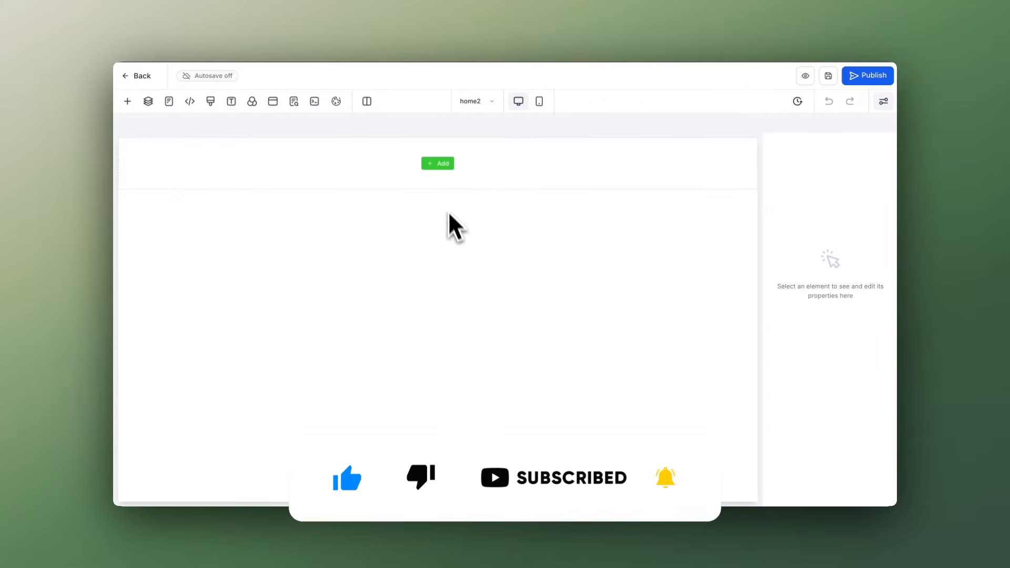
left_click(437, 163)
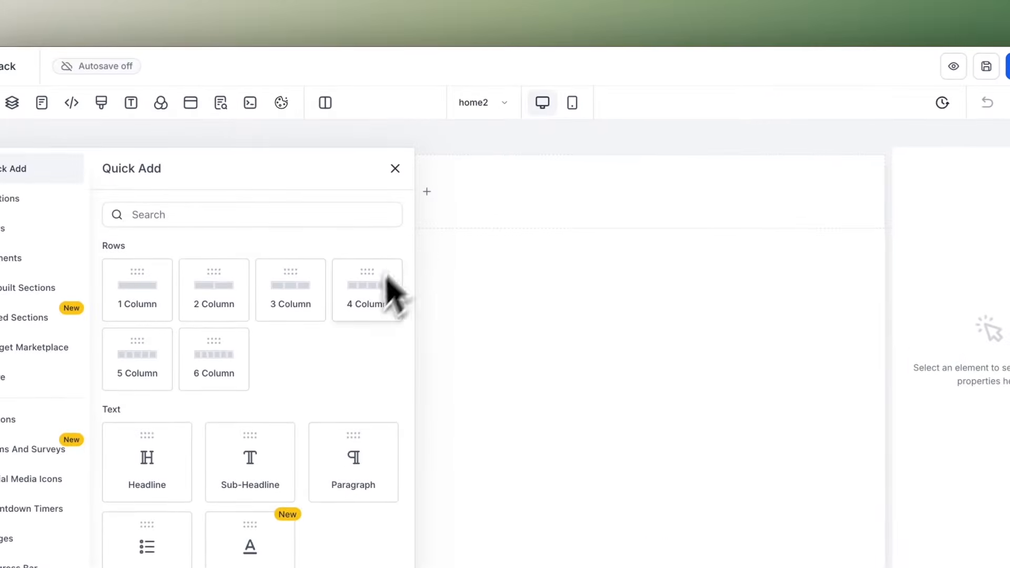
left_click(397, 171)
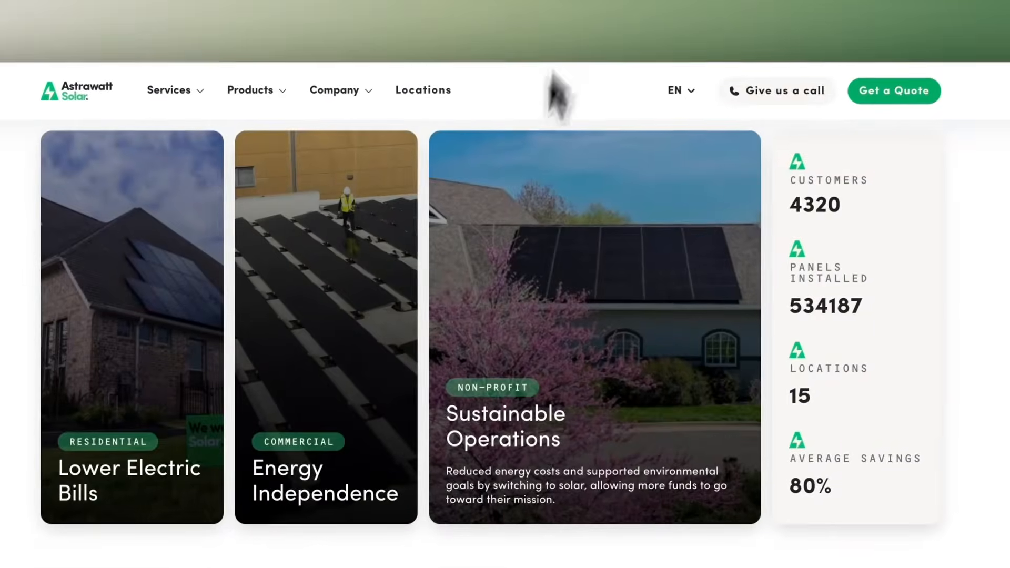
scroll(536, 327, "up", 5)
scroll(527, 310, "up", 5)
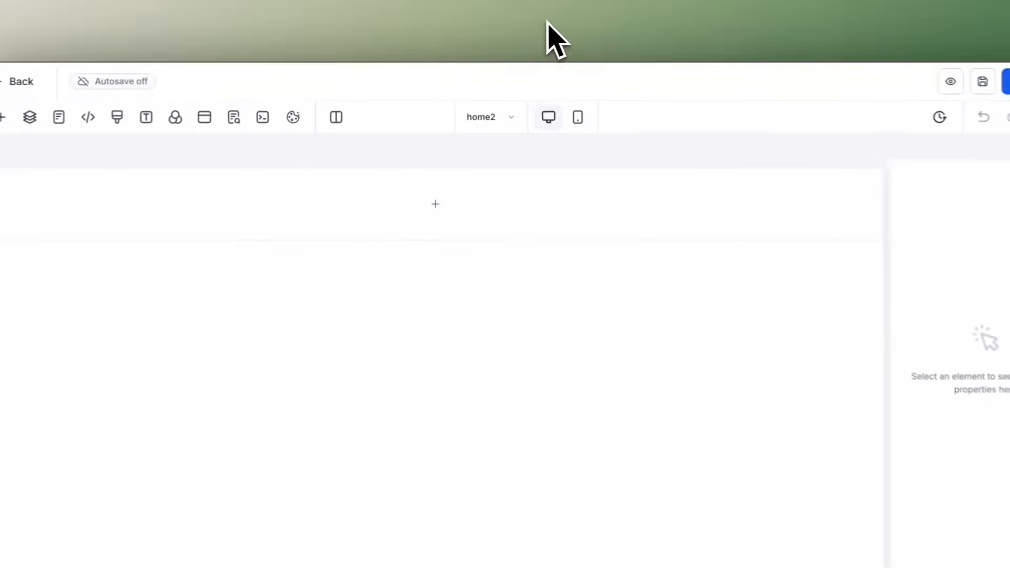
Step: Add a two-column row to the empty section and duplicate a column so the row has three columns
left_click(435, 204)
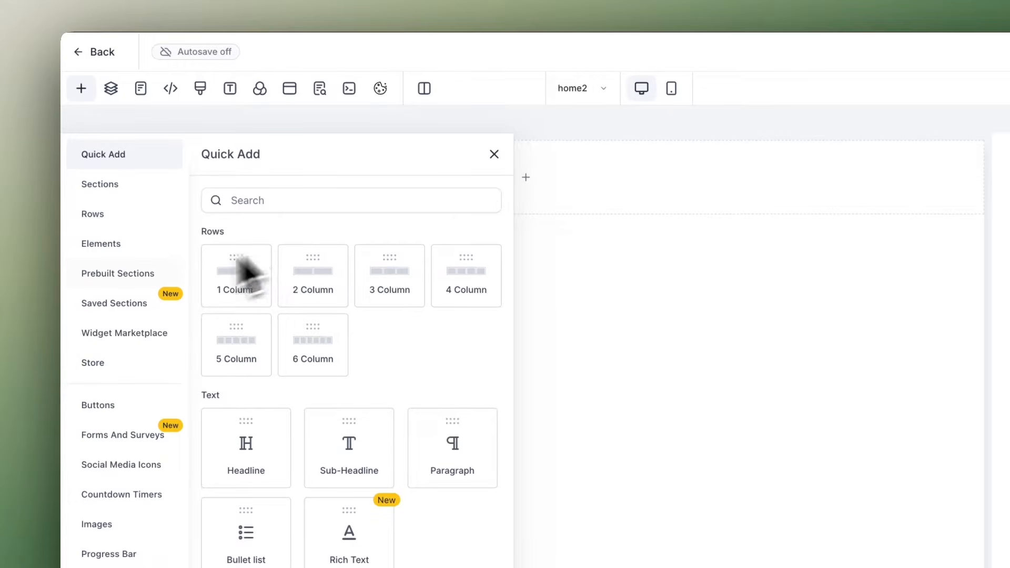
left_click(314, 274)
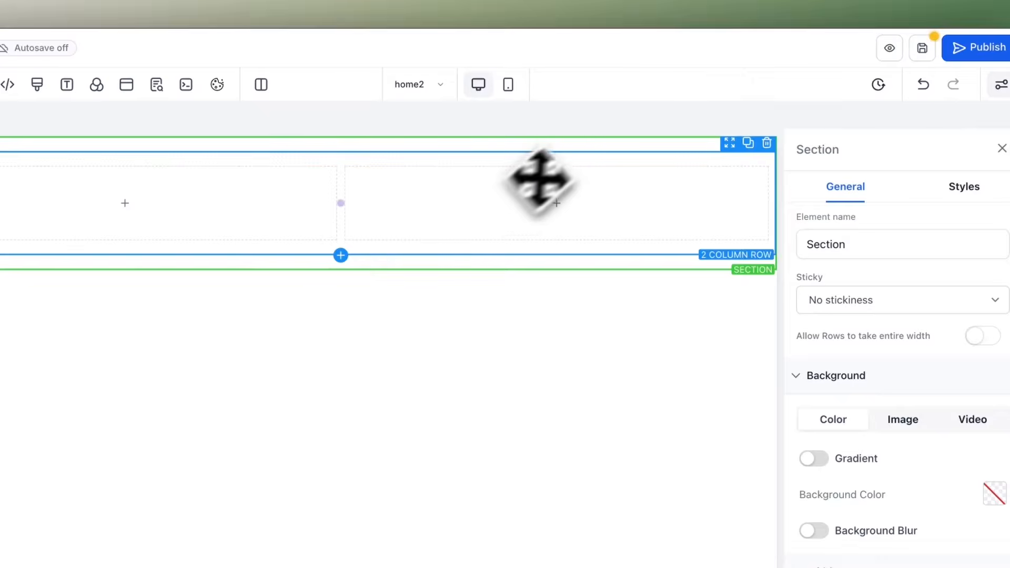
left_click(743, 150)
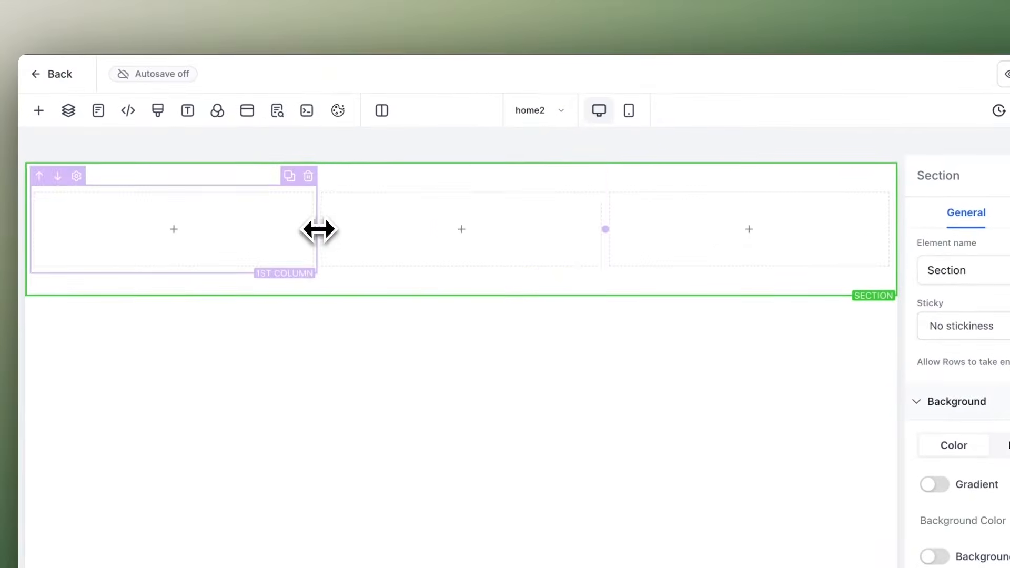
left_click(336, 235)
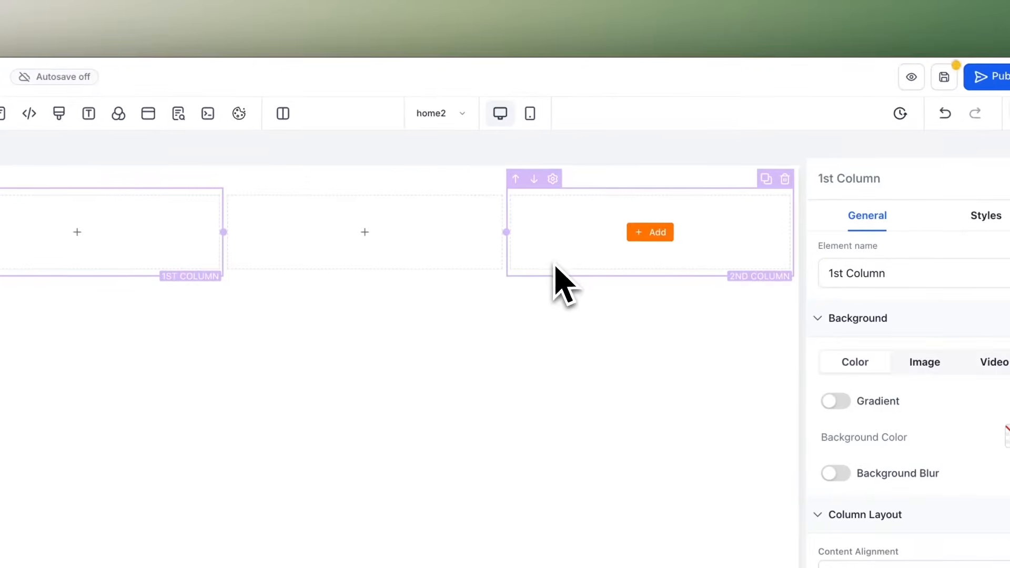
Step: Set the section's background to the house-roof photo from an Unsplash search for "solar", using the Full Center image option
left_click(637, 181)
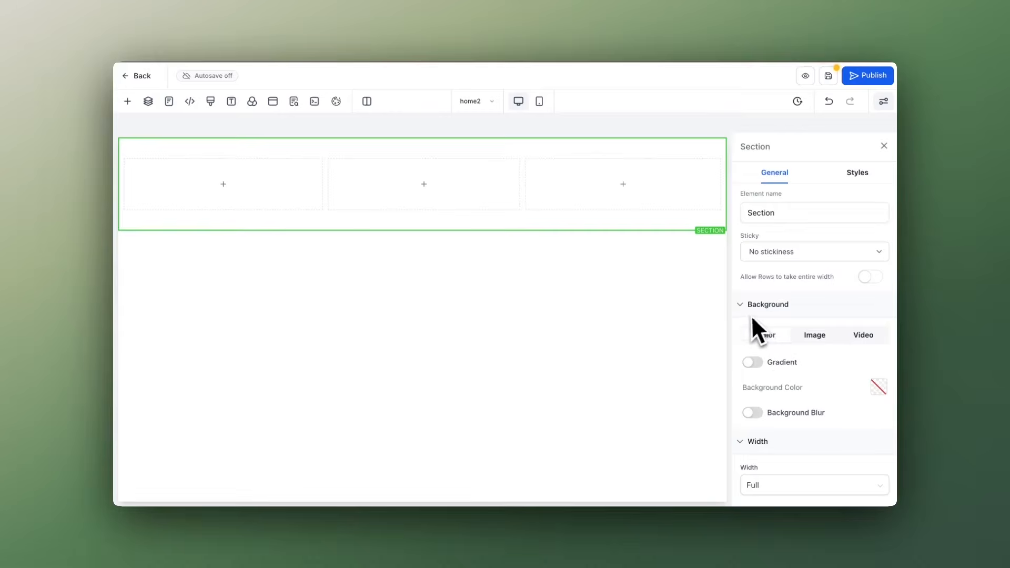
left_click(812, 335)
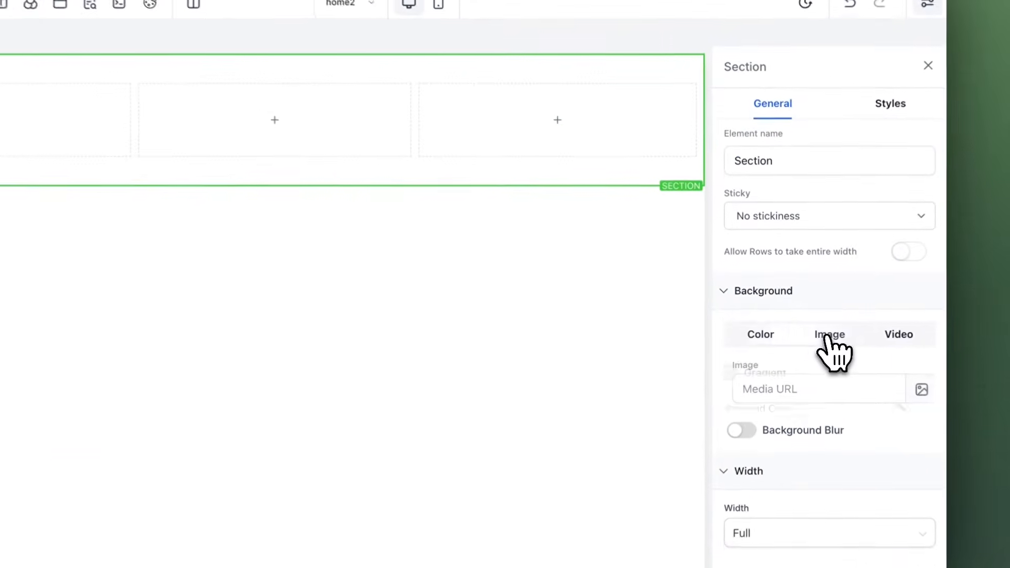
left_click(918, 390)
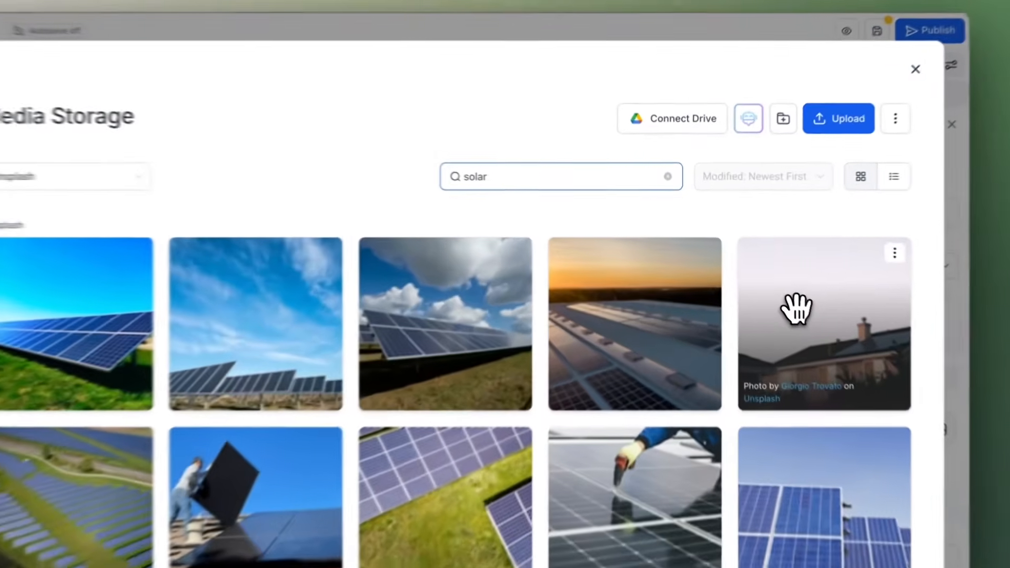
left_click(767, 284)
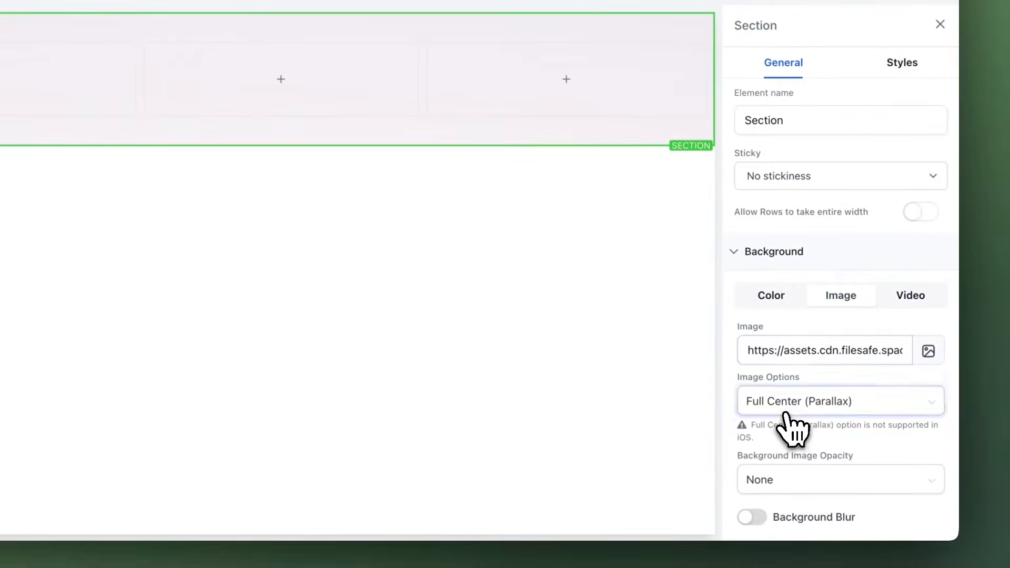
left_click(785, 413)
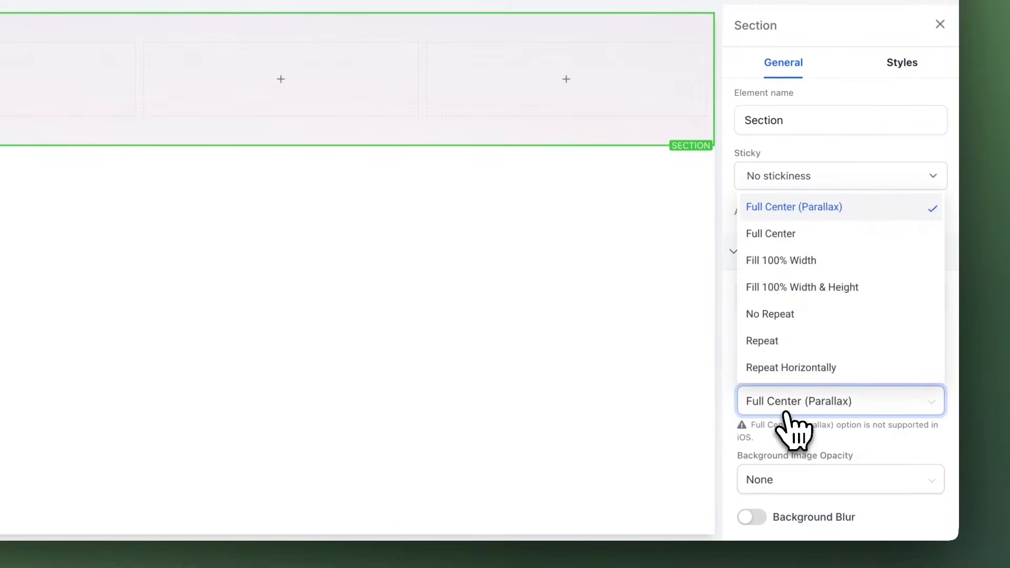
left_click(787, 241)
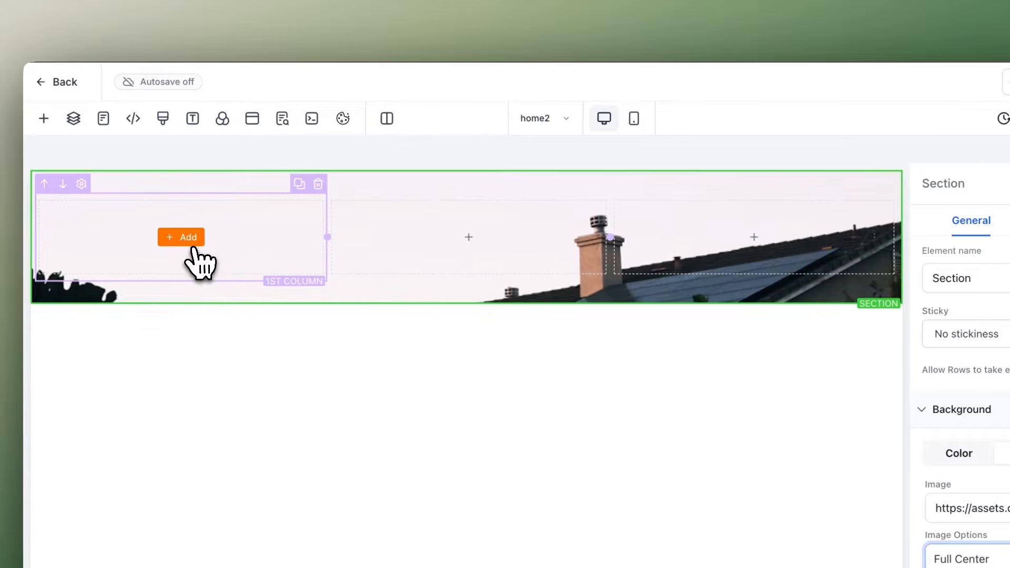
Step: Add a Sub-Headline element to the first column and left-align its text
left_click(179, 235)
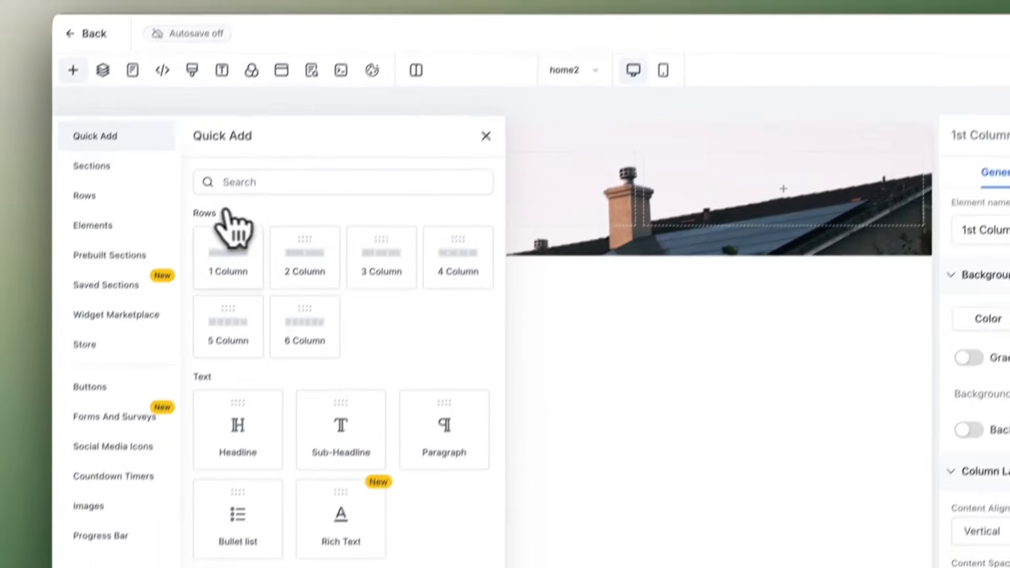
left_click(321, 476)
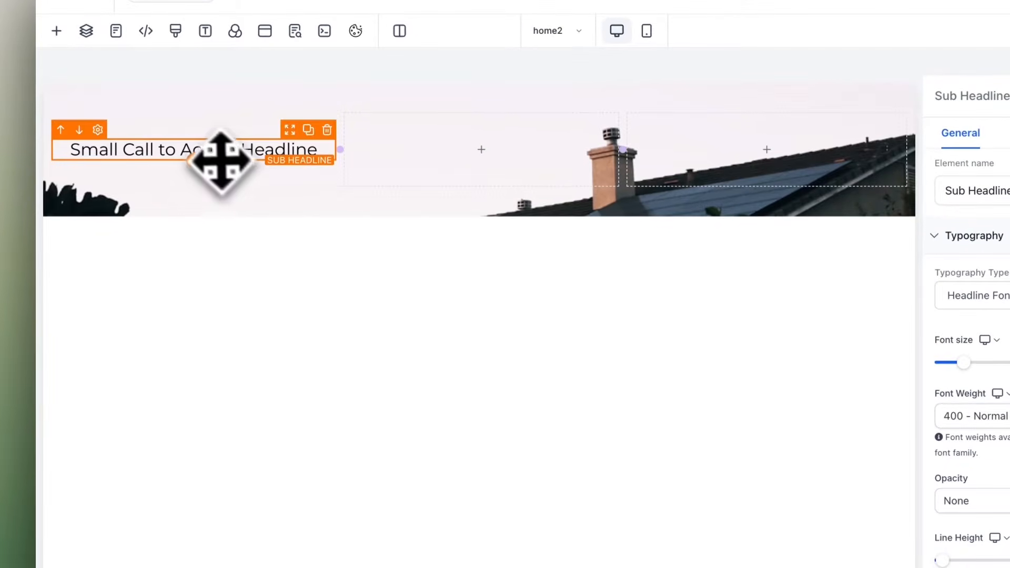
scroll(988, 493, "down", 5)
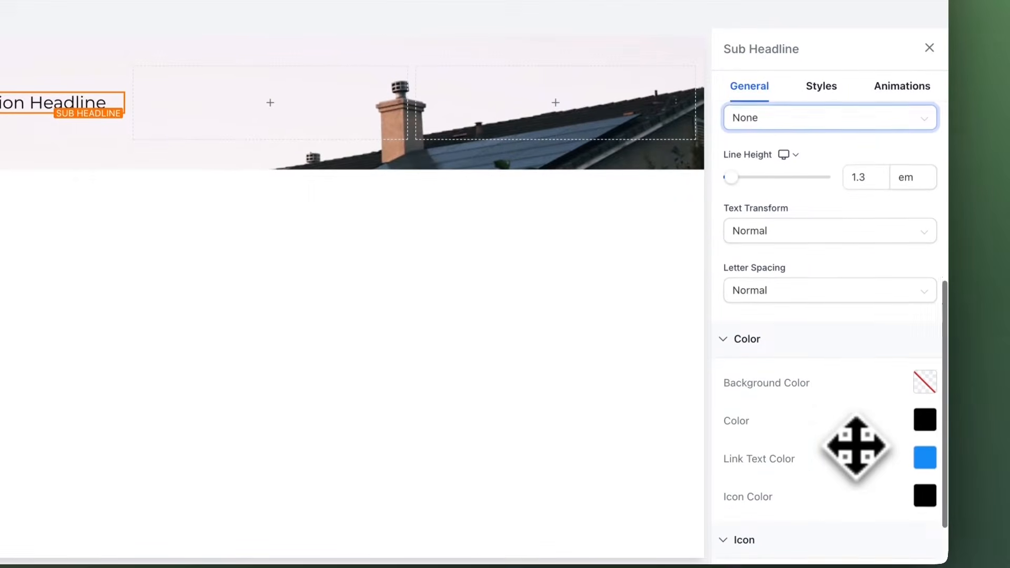
scroll(856, 445, "down", 2)
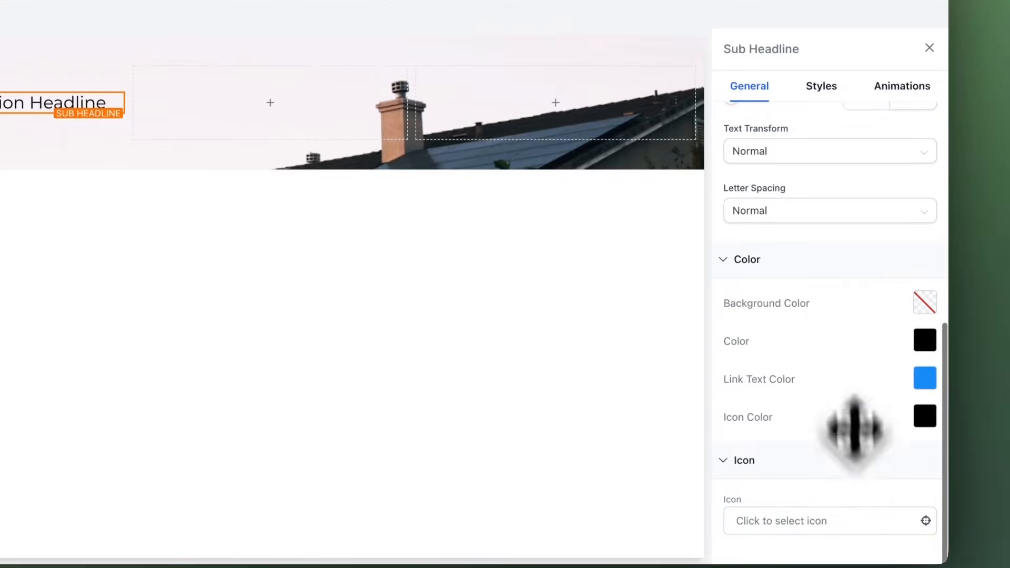
left_click(823, 88)
scroll(821, 295, "down", 3)
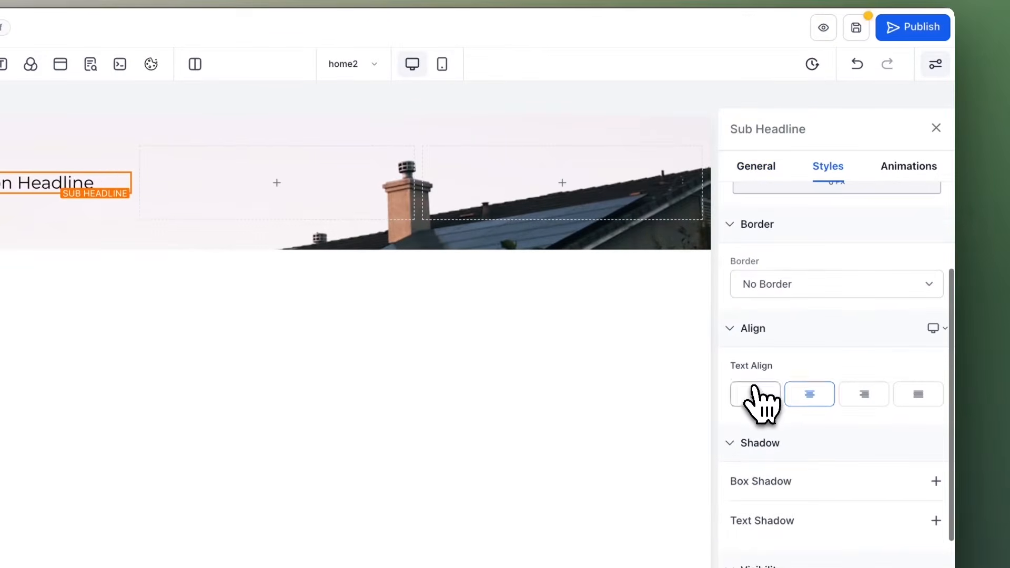
left_click(755, 393)
Step: Add a Headline element below the sub-headline in the first column and left-align its text
left_click(203, 161)
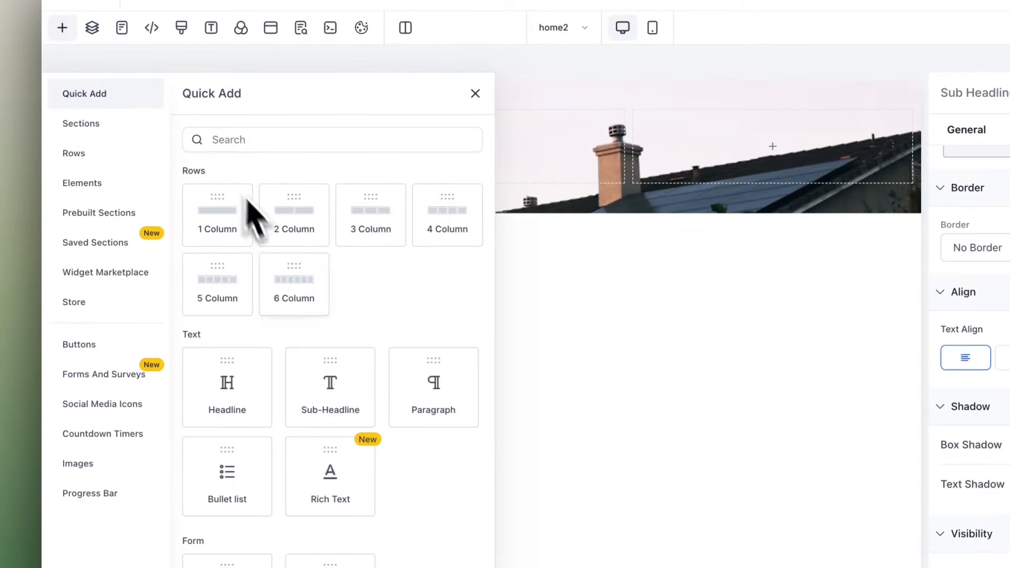
left_click(250, 406)
left_click(823, 162)
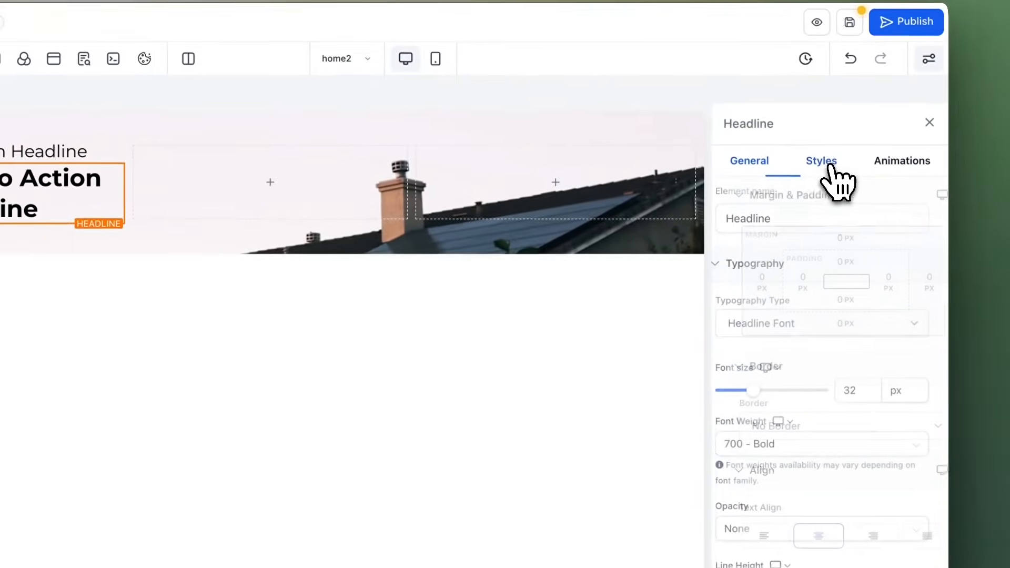
scroll(841, 345, "down", 5)
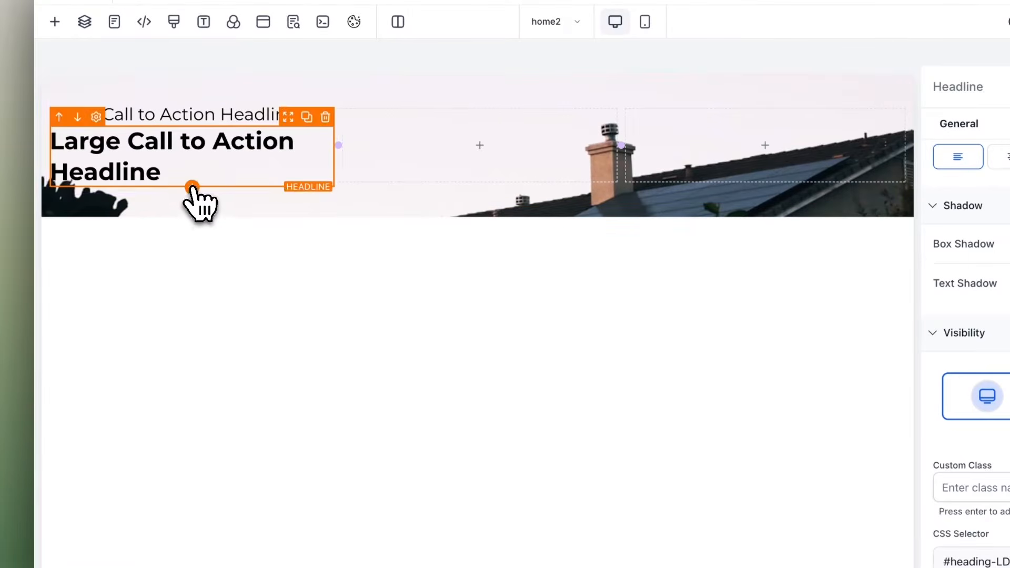
Step: Add a Paragraph element below the large headline and left-align its text
left_click(192, 187)
left_click(421, 376)
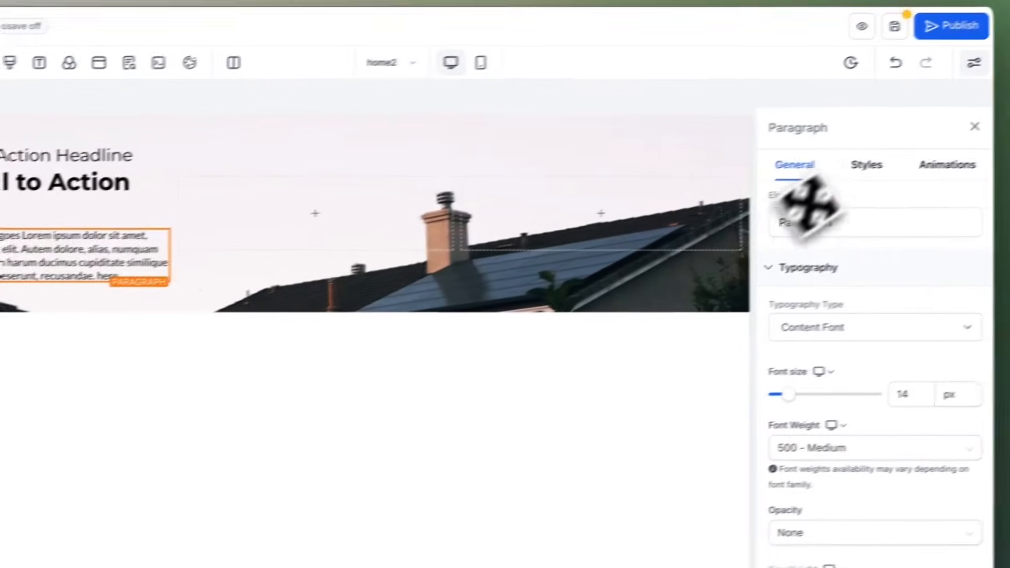
left_click(834, 167)
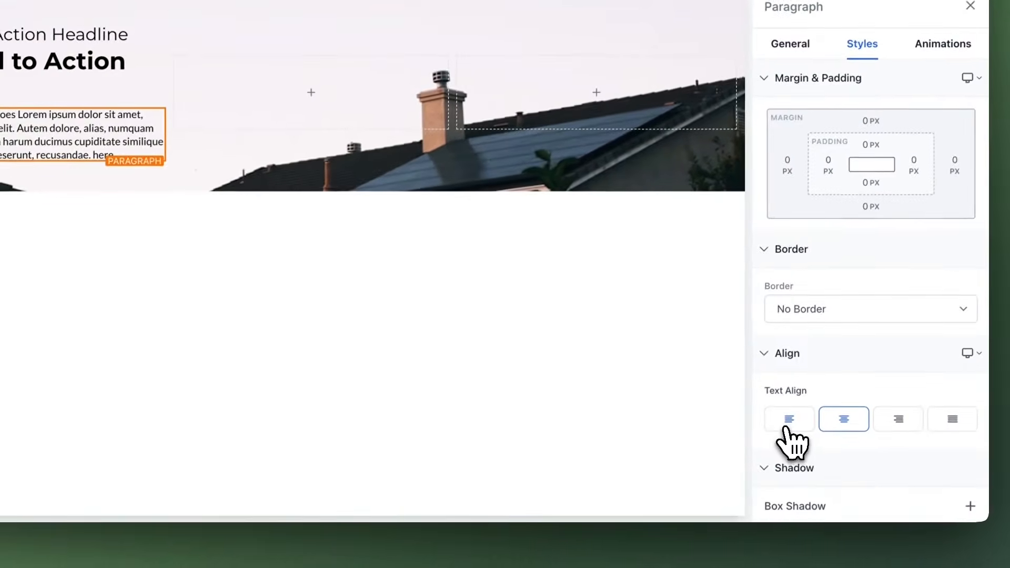
left_click(748, 516)
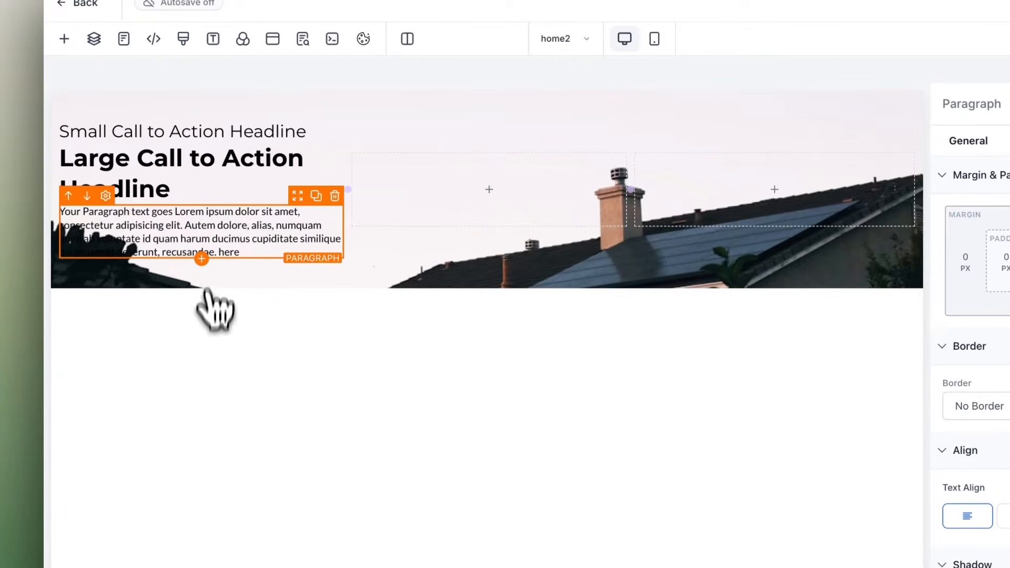
Step: Insert the green rounded button below the paragraph in the first column
left_click(202, 259)
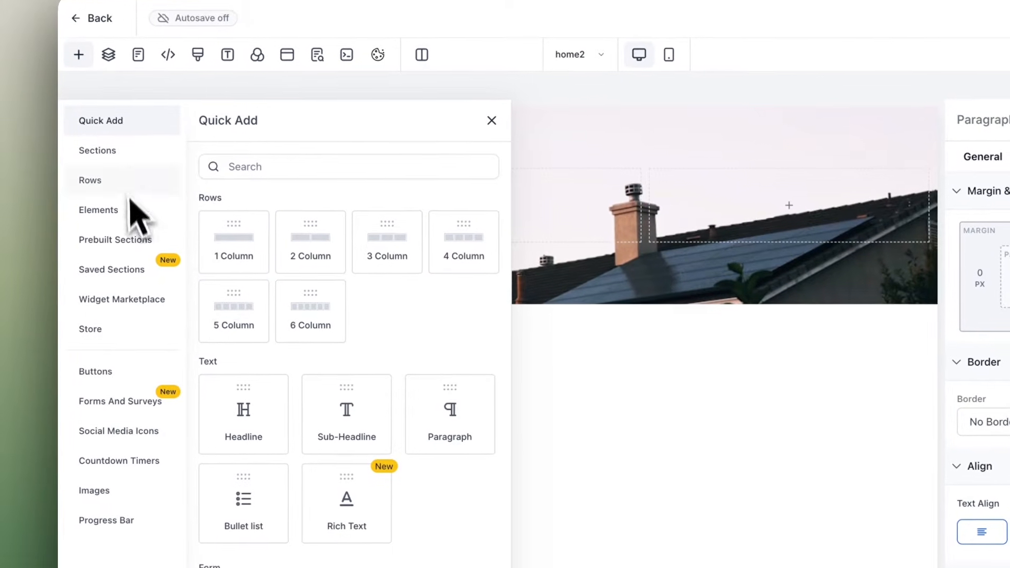
left_click(132, 379)
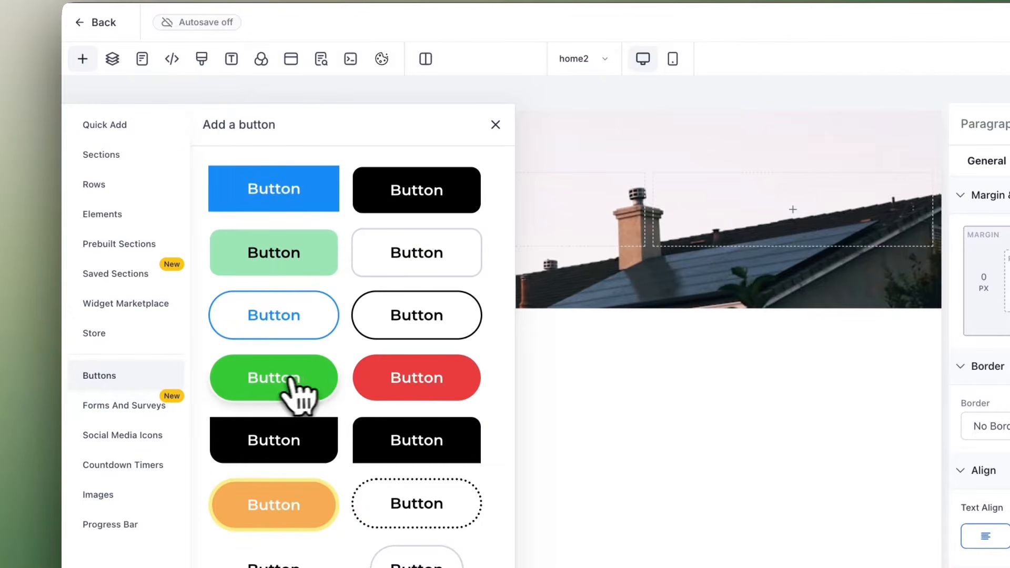
left_click(292, 379)
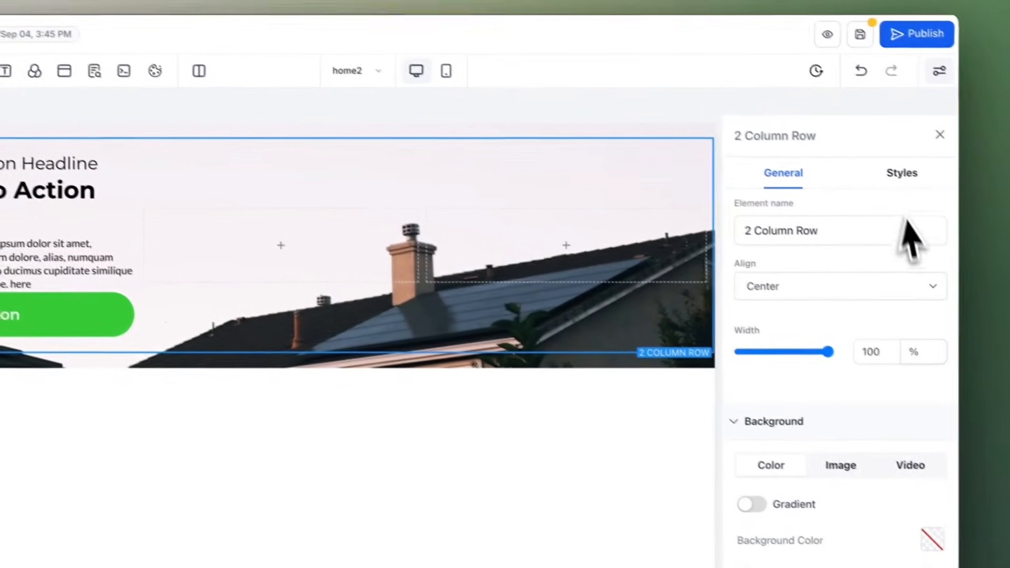
Step: Set the top padding of the row holding the hero content to 200 px
left_click(901, 171)
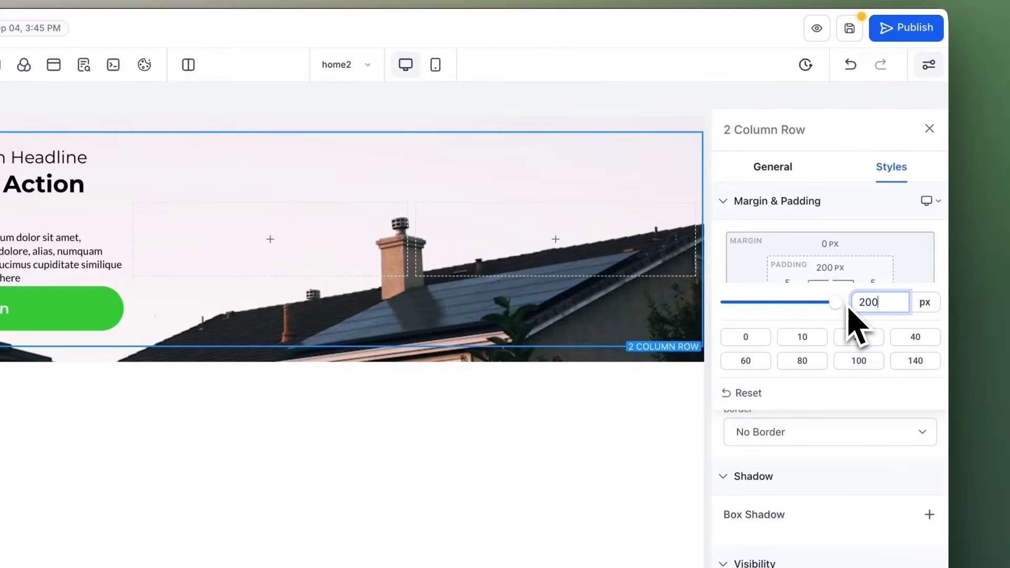
left_click(915, 266)
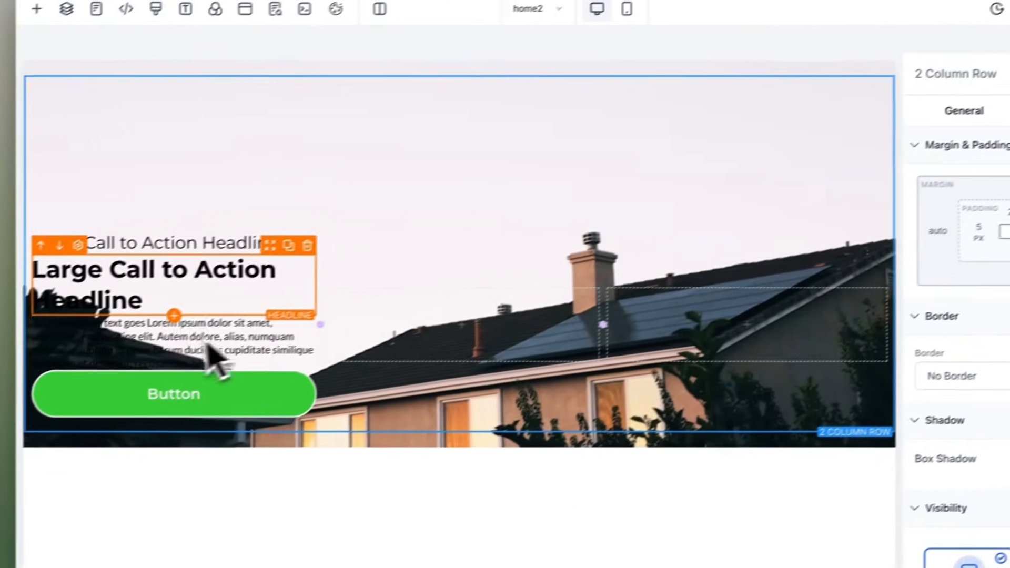
Step: Set the text color of the paragraph below the large headline to white
left_click(183, 342)
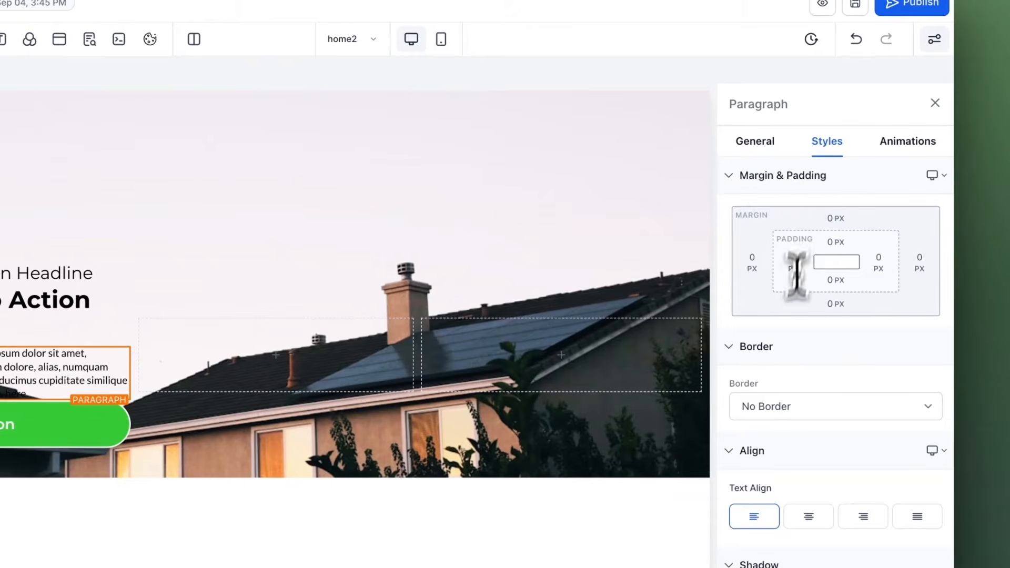
scroll(798, 268, "down", 4)
left_click(761, 143)
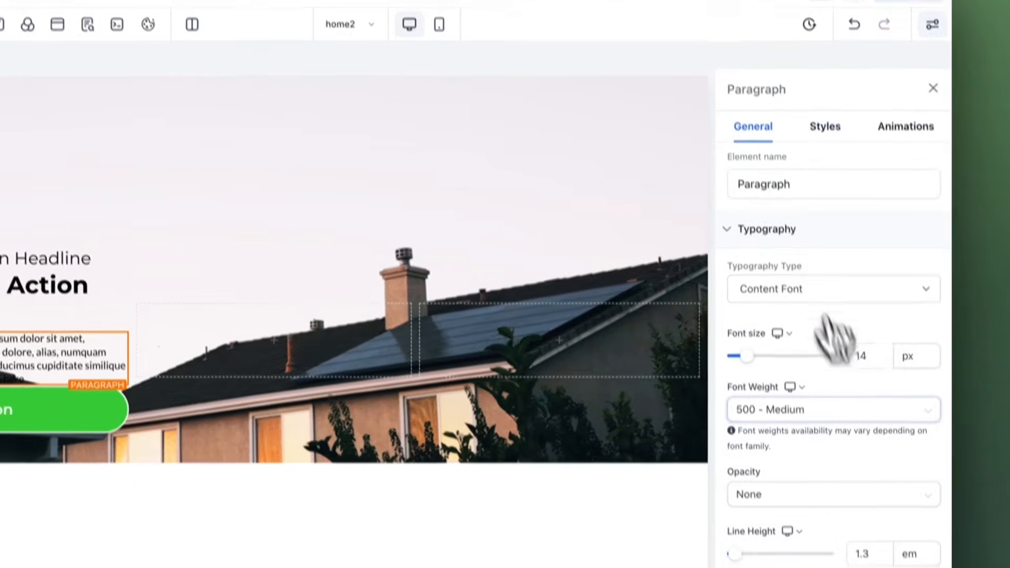
scroll(831, 327, "down", 7)
left_click(930, 436)
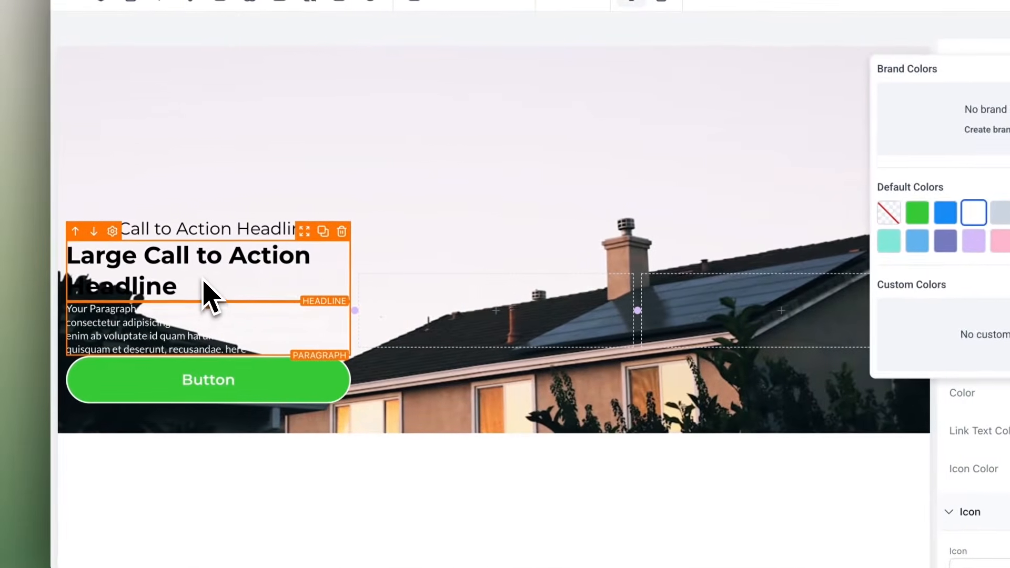
Step: Set the text color of the large headline and the small sub-headline above it to white
left_click(203, 281)
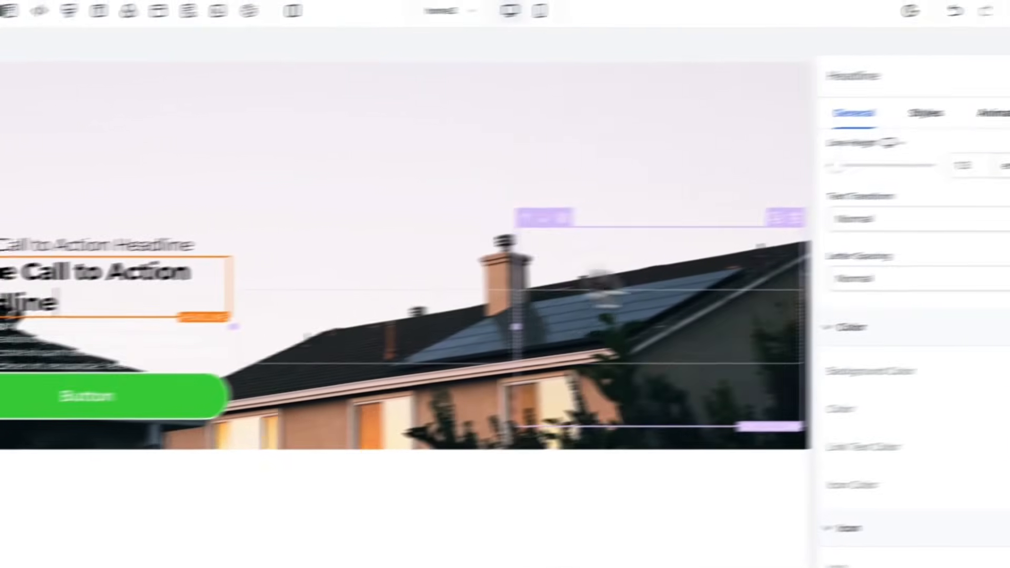
left_click(928, 405)
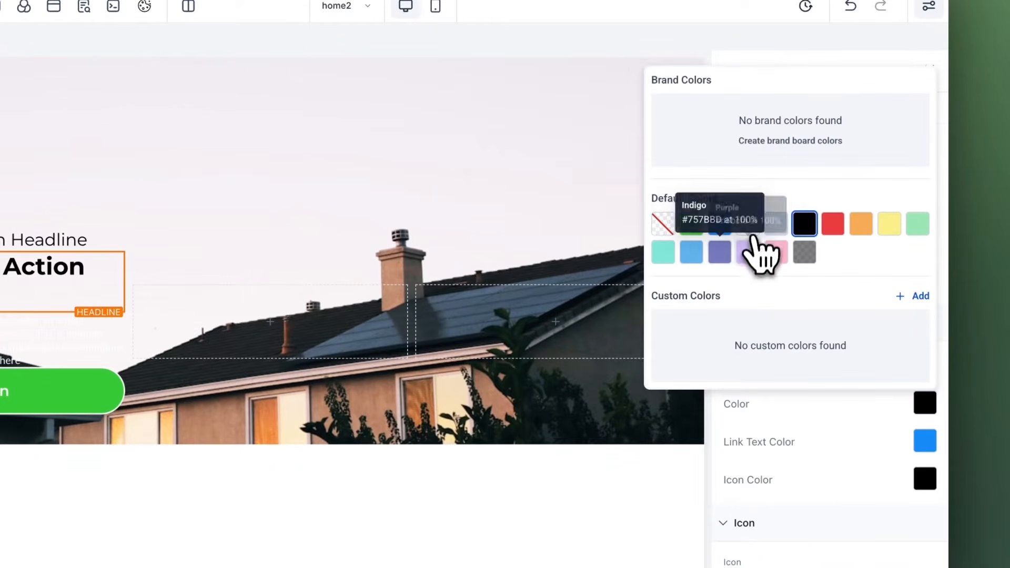
left_click(756, 221)
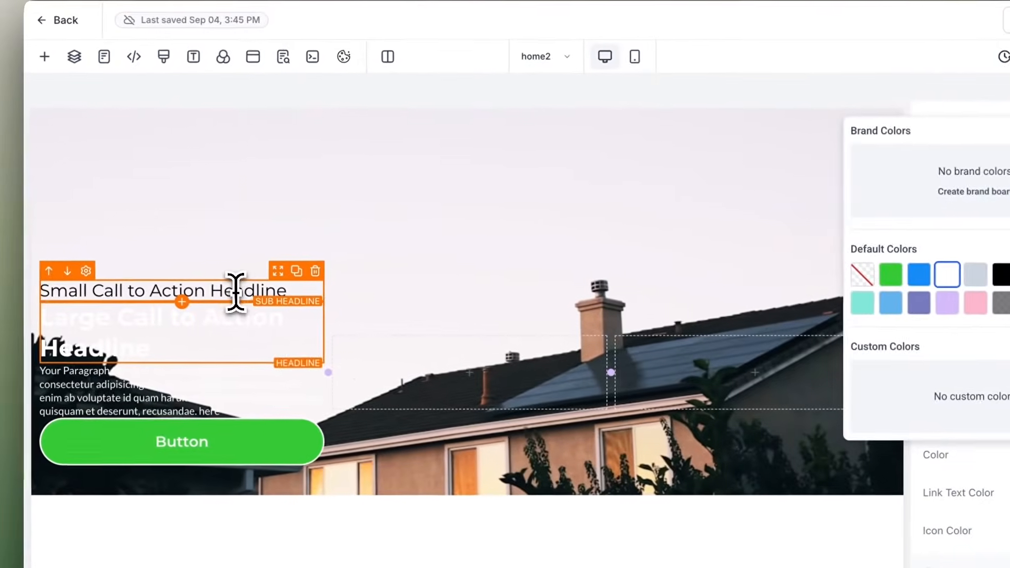
left_click(37, 239)
left_click(926, 398)
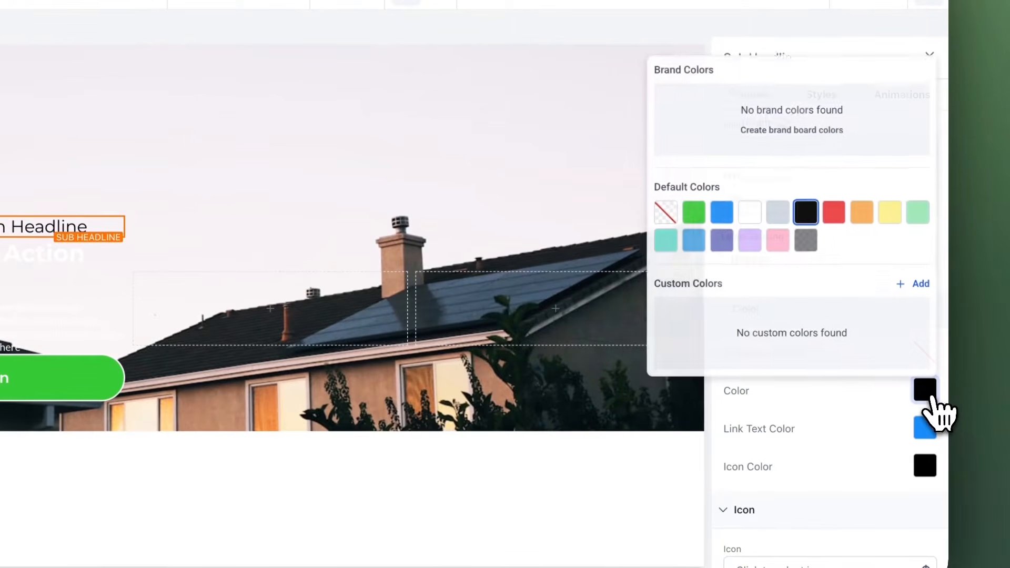
left_click(748, 210)
left_click(339, 230)
Step: Set the large headline's font size to 50 and widen the first column into the empty column beside it
left_click(147, 292)
left_click(908, 345)
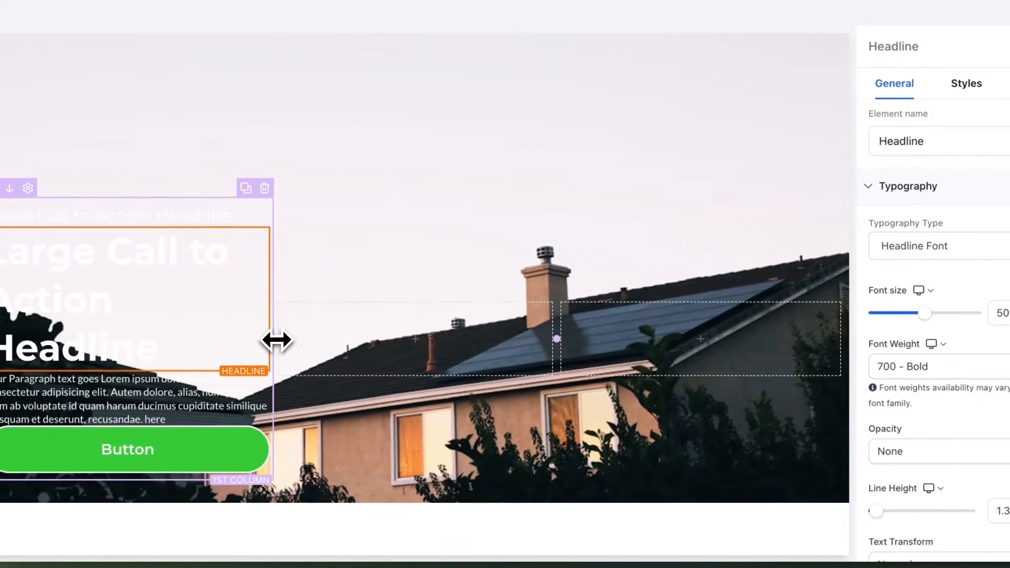
left_click_drag(276, 340, 388, 327)
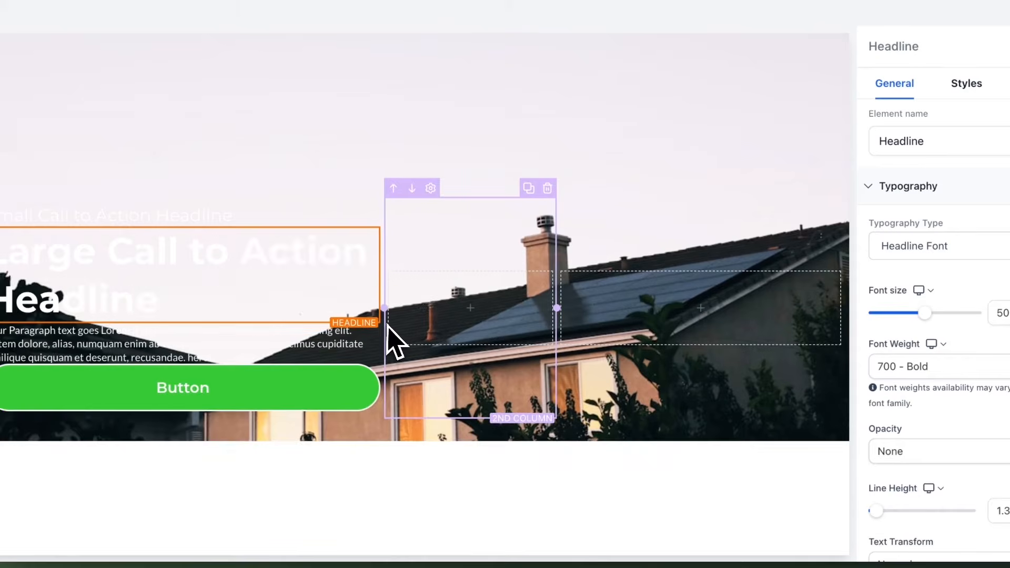
left_click(388, 325)
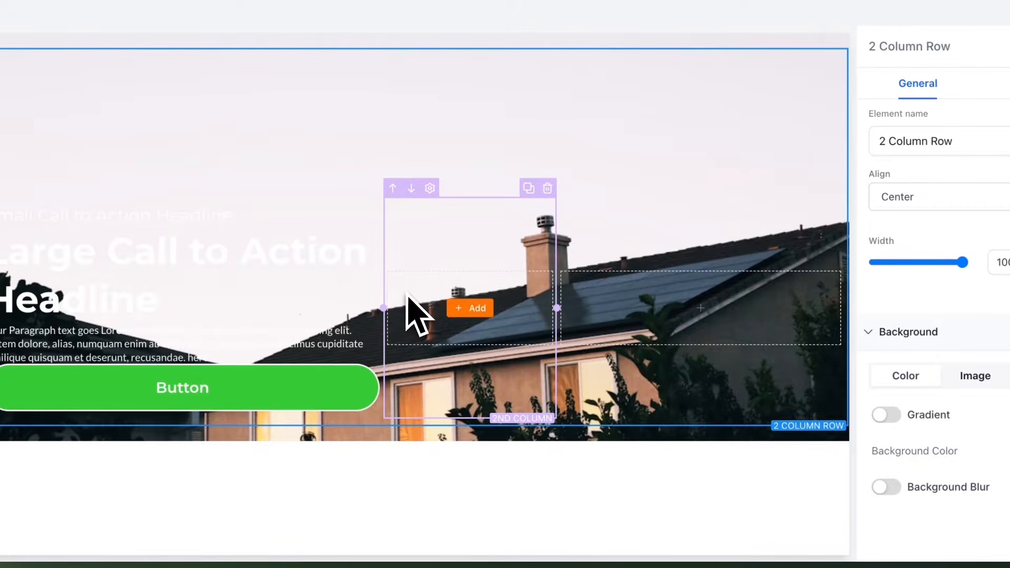
Step: Remove the green button's outline by setting its border to No Border
left_click(289, 401)
left_click(967, 85)
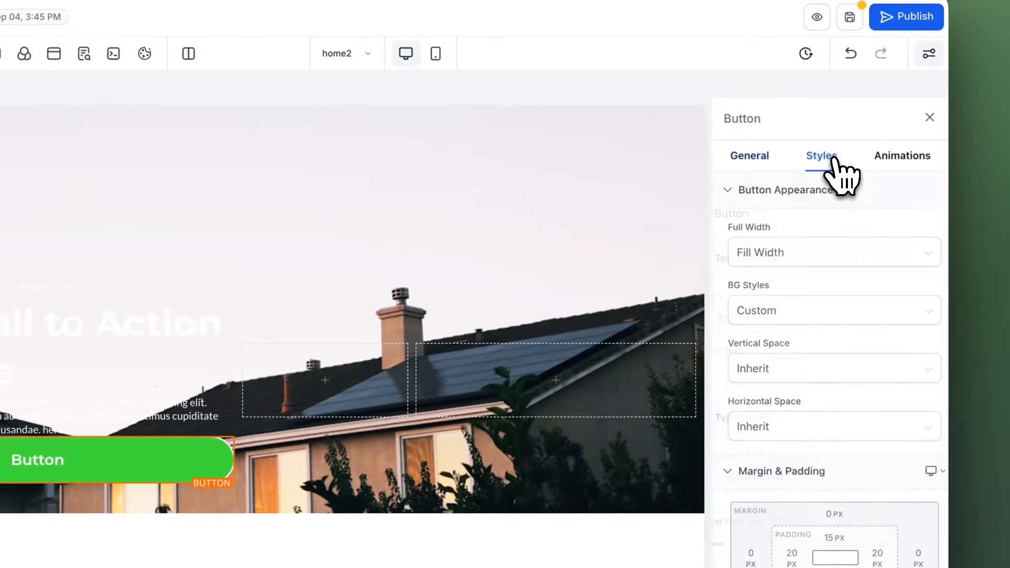
scroll(838, 388, "down", 10)
scroll(804, 221, "up", 2)
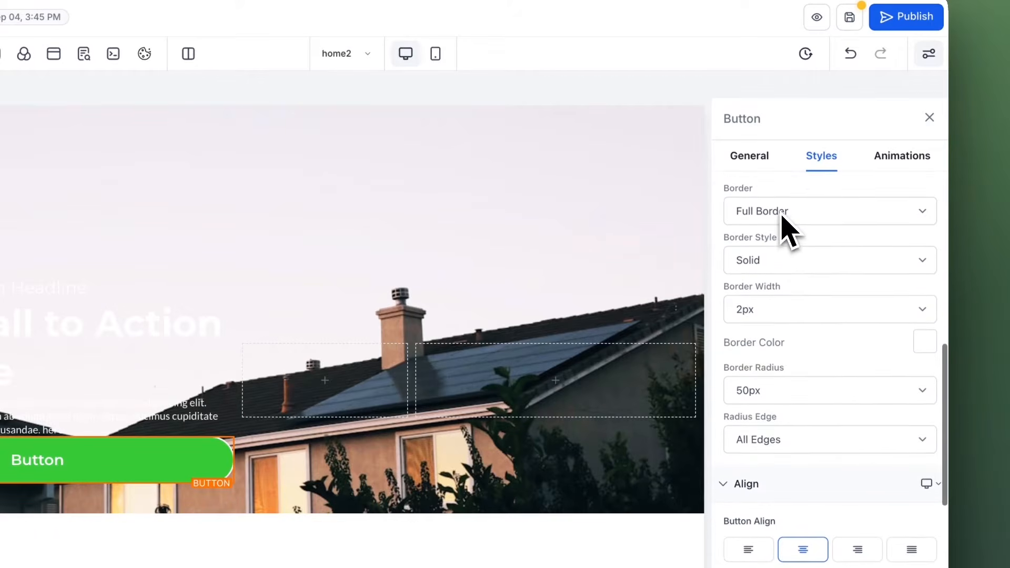
left_click(782, 215)
left_click(770, 199)
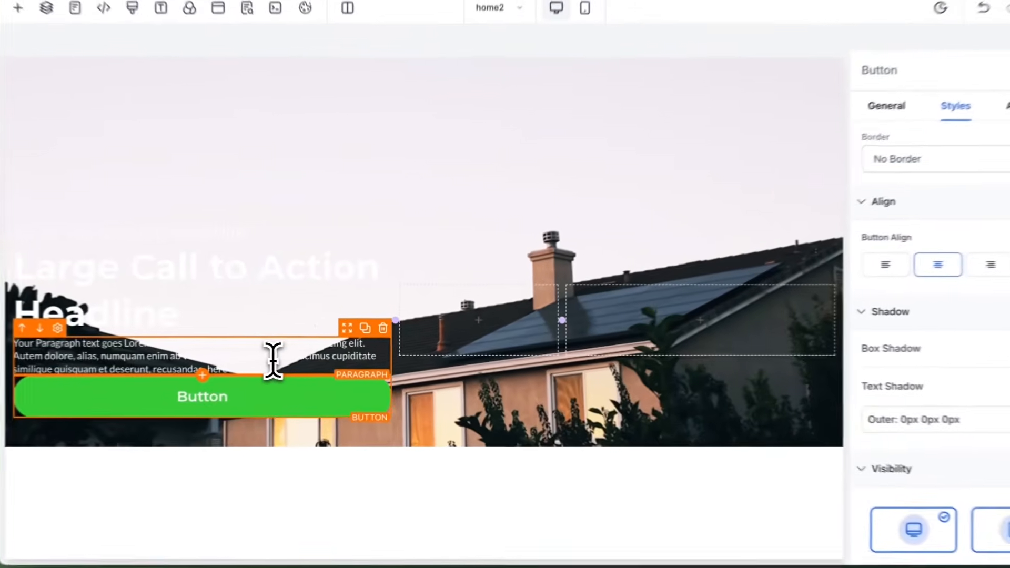
Step: Set the bottom margin of the paragraph above the button to 40 px
left_click(312, 352)
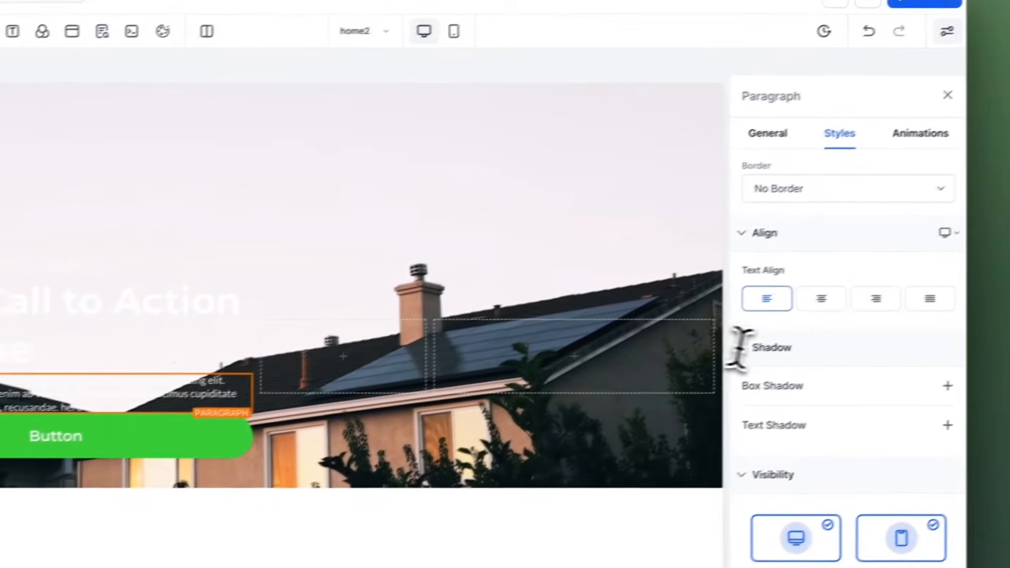
scroll(981, 307, "down", 3)
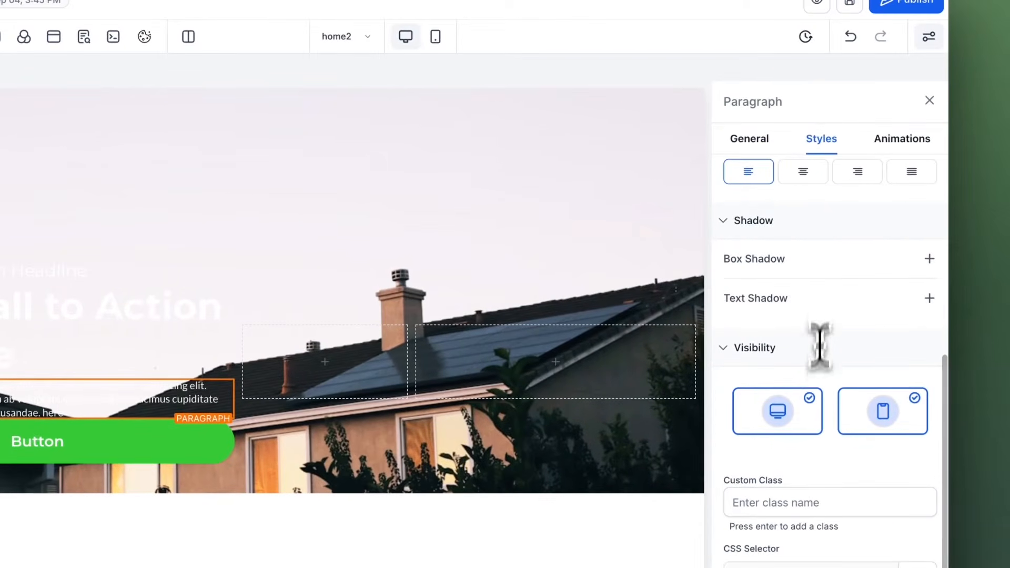
scroll(828, 163, "up", 5)
left_click(830, 302)
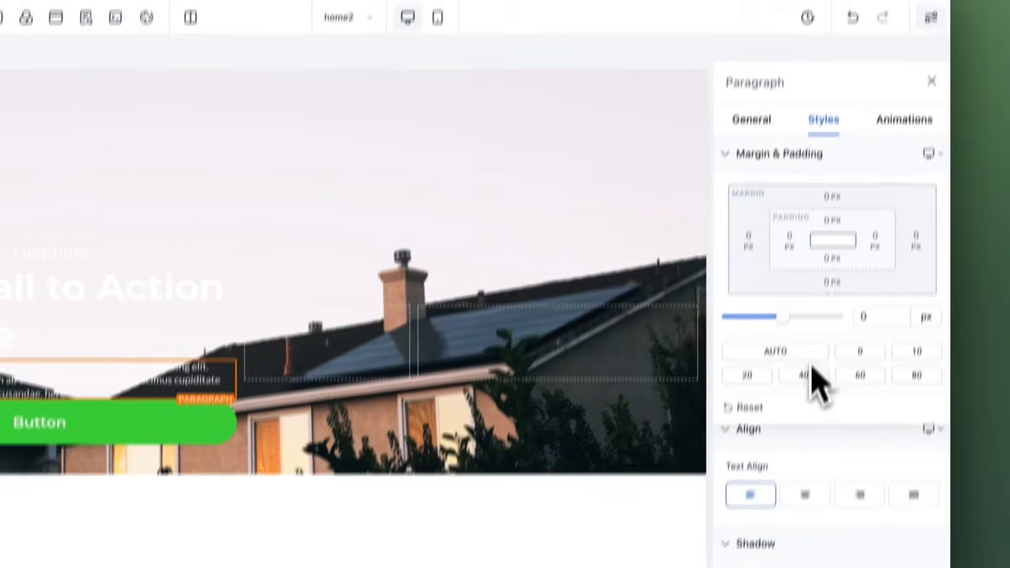
left_click(810, 378)
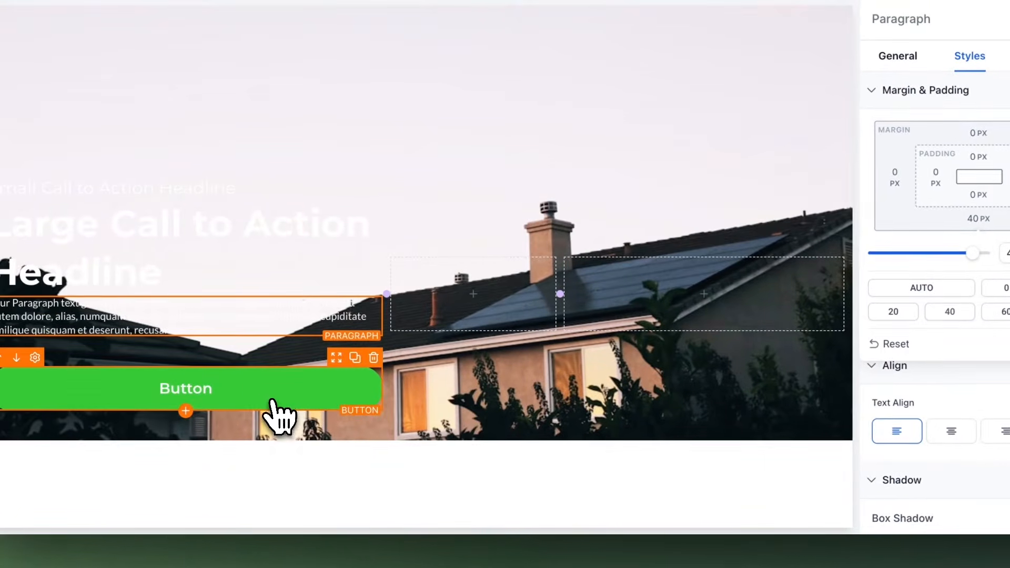
Step: Change the green button's width setting to Fluid
left_click(134, 397)
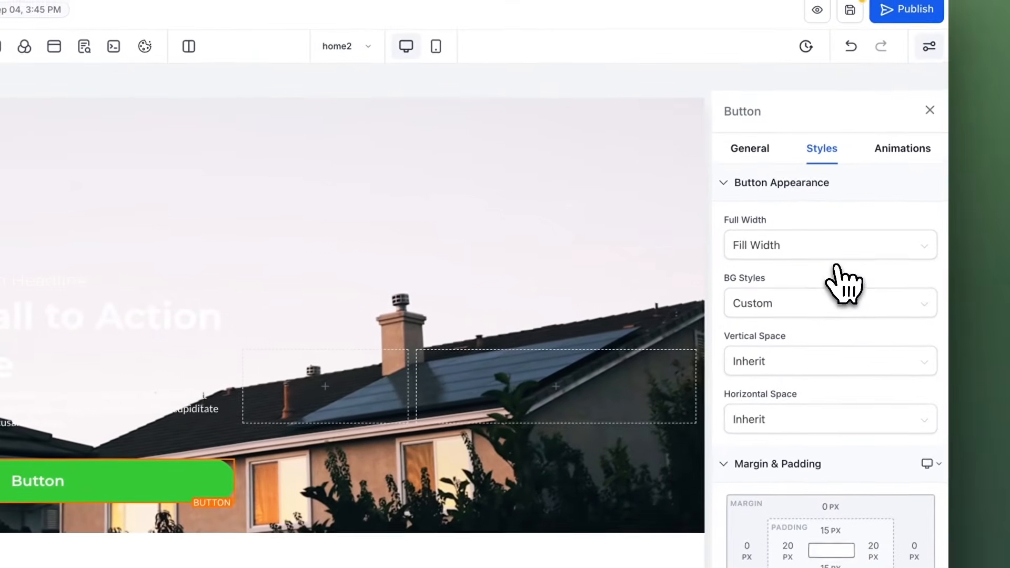
left_click(854, 204)
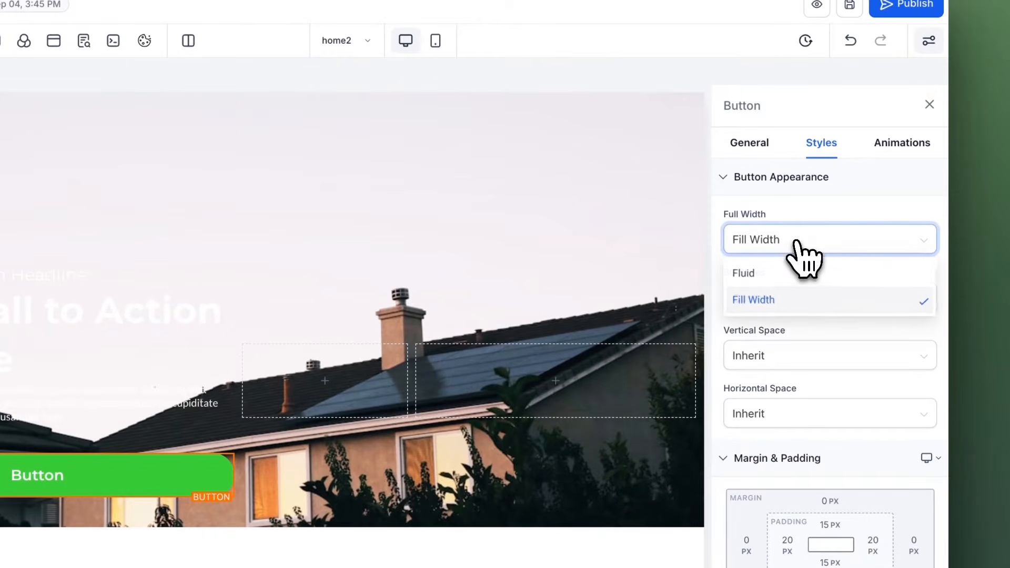
left_click(757, 273)
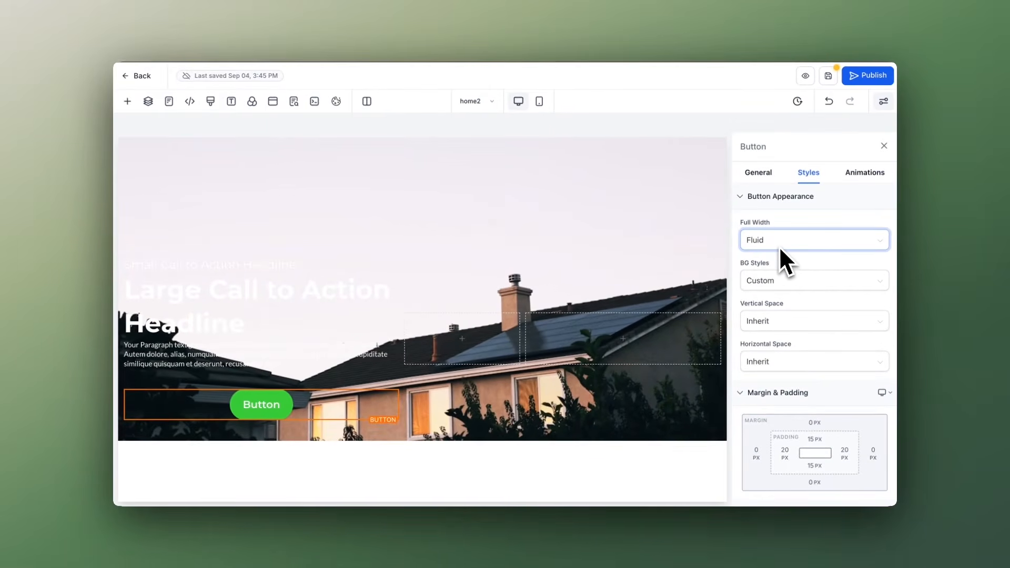
Step: Set the green button's left padding to 10%
scroll(779, 336, "down", 2)
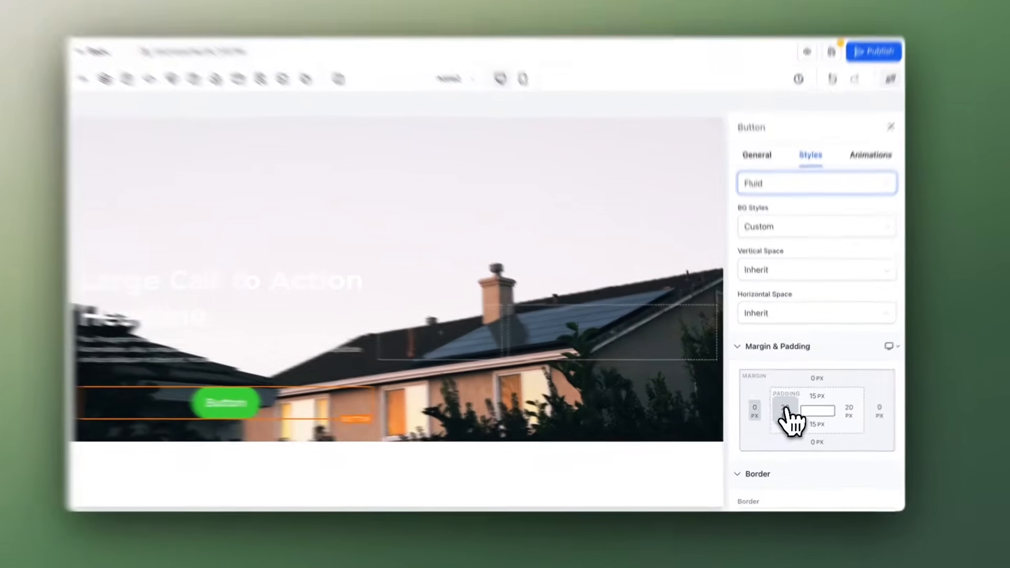
left_click(784, 409)
left_click(878, 284)
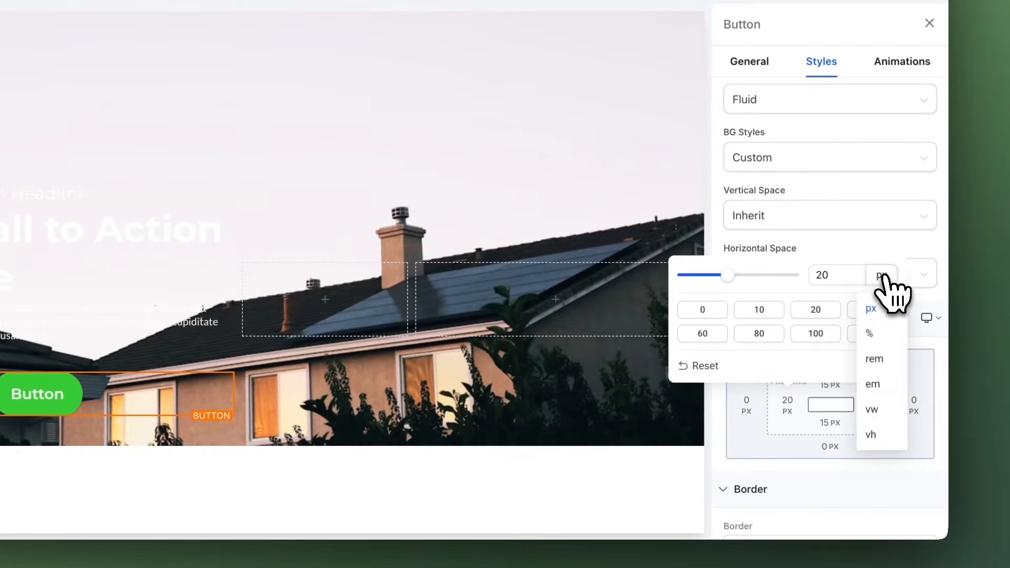
left_click(881, 334)
left_click_drag(841, 286, 802, 284)
type("10")
left_click(828, 250)
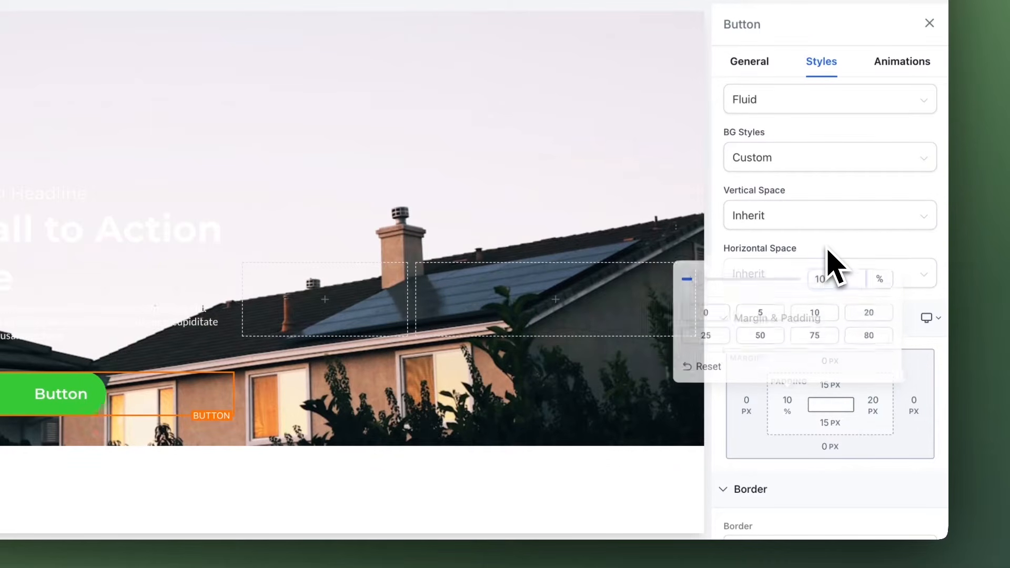
Step: Set the green button's right padding to 10%
left_click(871, 406)
left_click(855, 276)
left_click(844, 334)
left_click(801, 276)
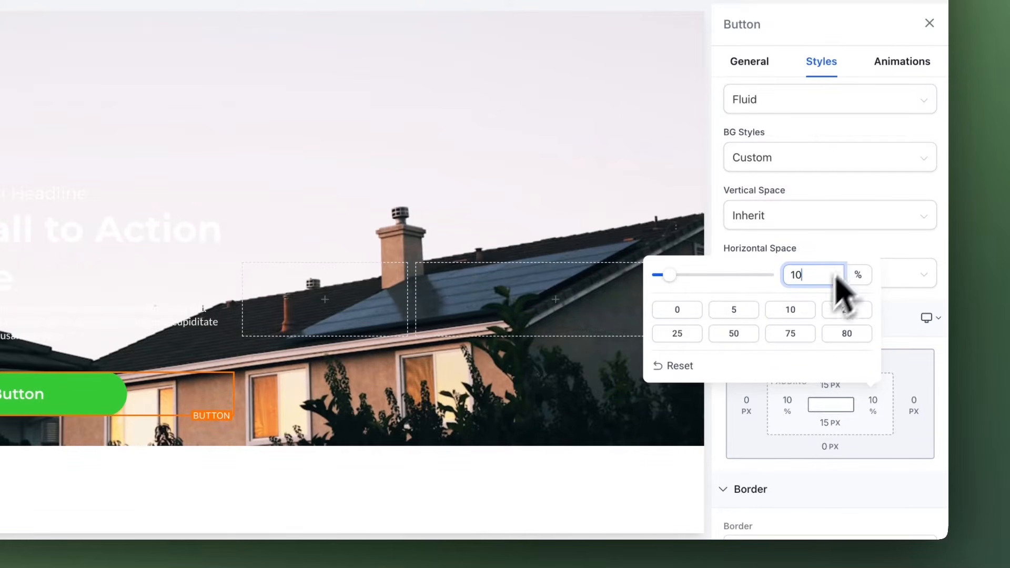
left_click(852, 247)
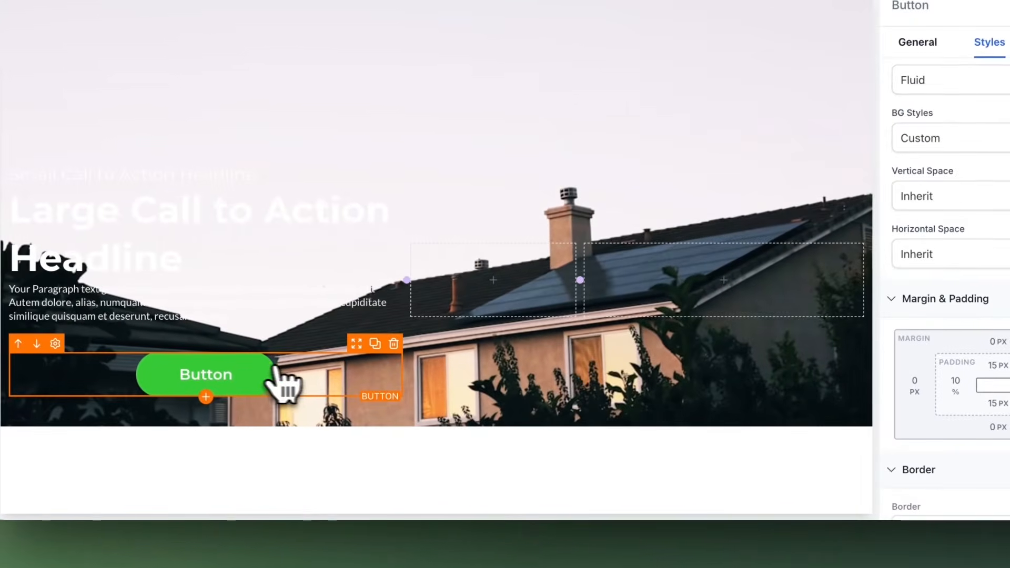
Step: Left-align the green button within the first column
scroll(787, 339, "down", 5)
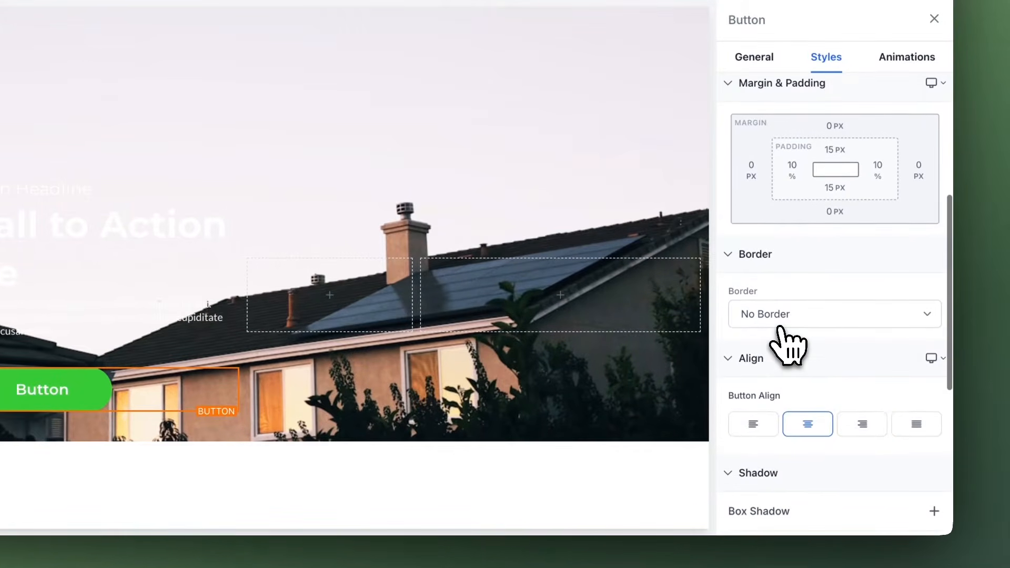
left_click(756, 356)
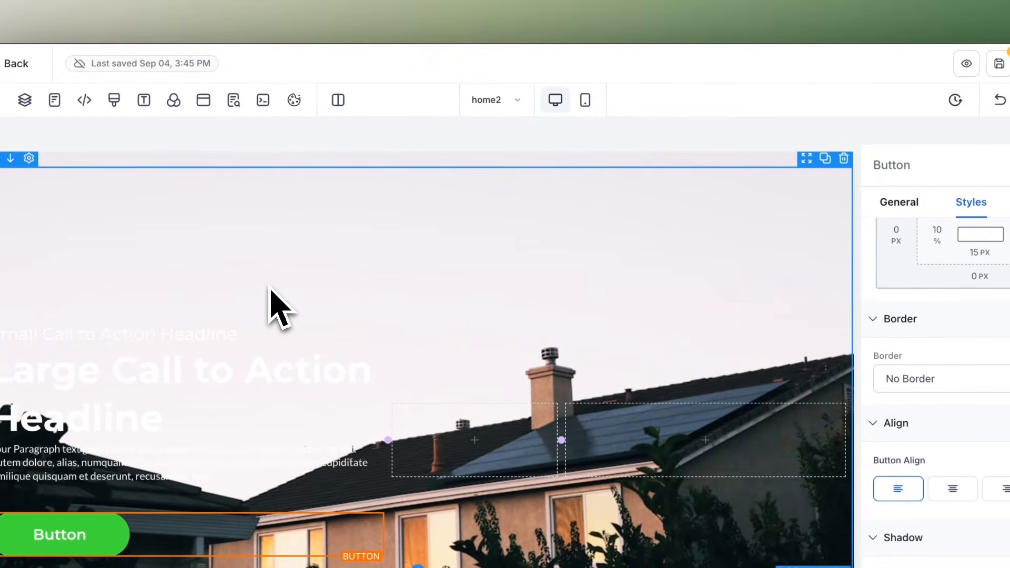
left_click(329, 176)
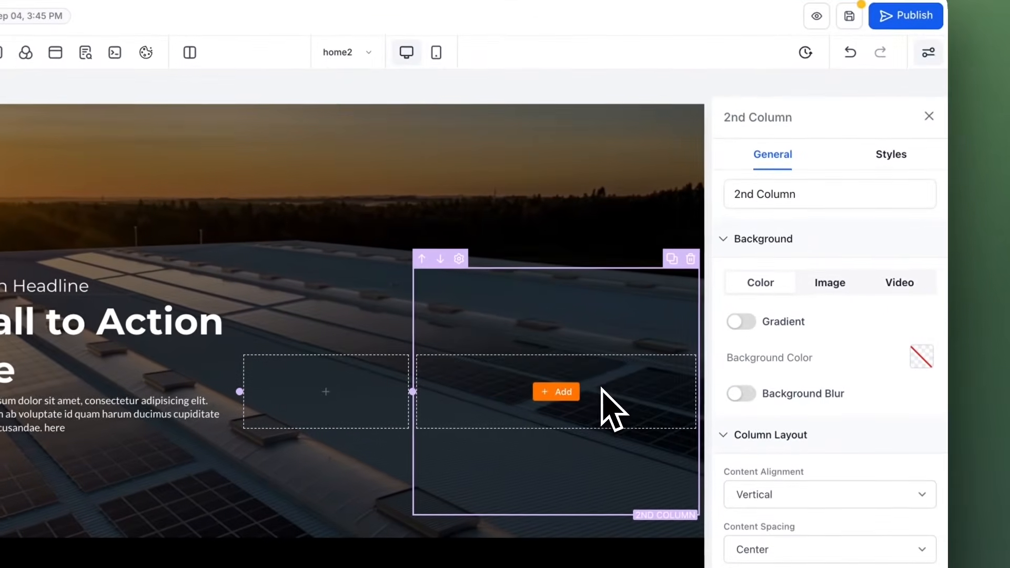
Step: Give the outer 2nd Column of the hero row a Full Border with a 25px border radius
left_click(870, 165)
left_click(768, 420)
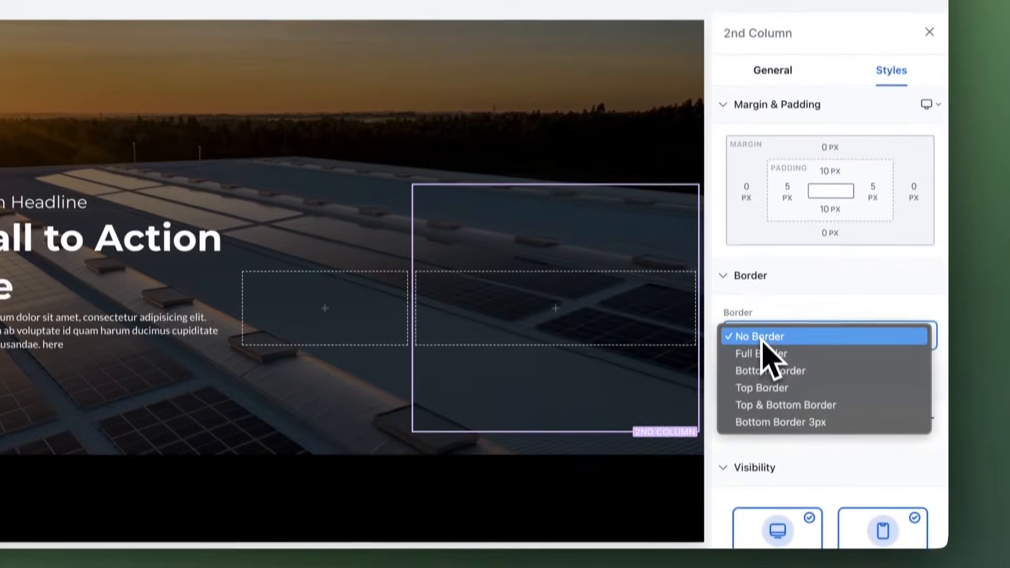
left_click(726, 442)
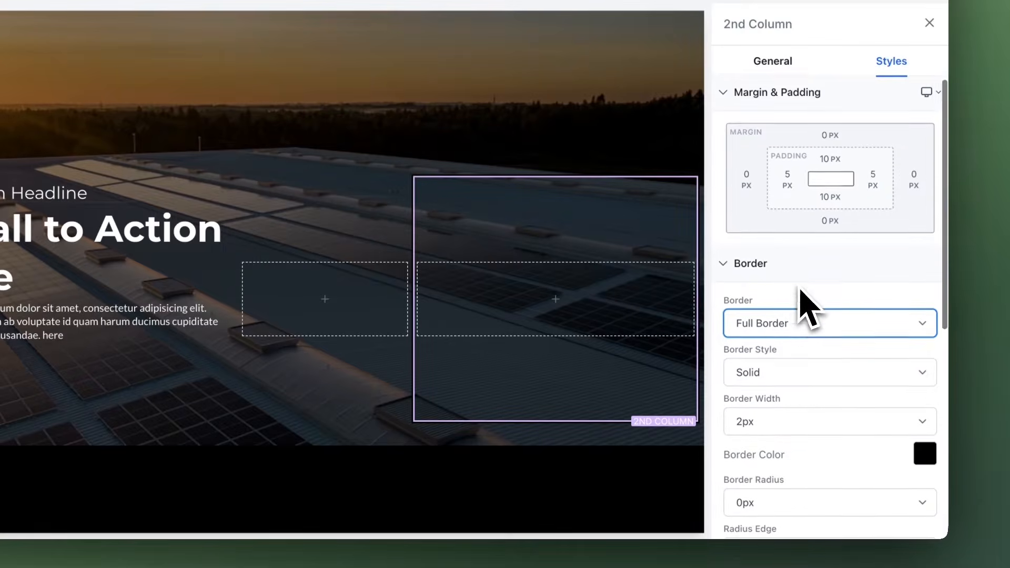
scroll(804, 321, "down", 5)
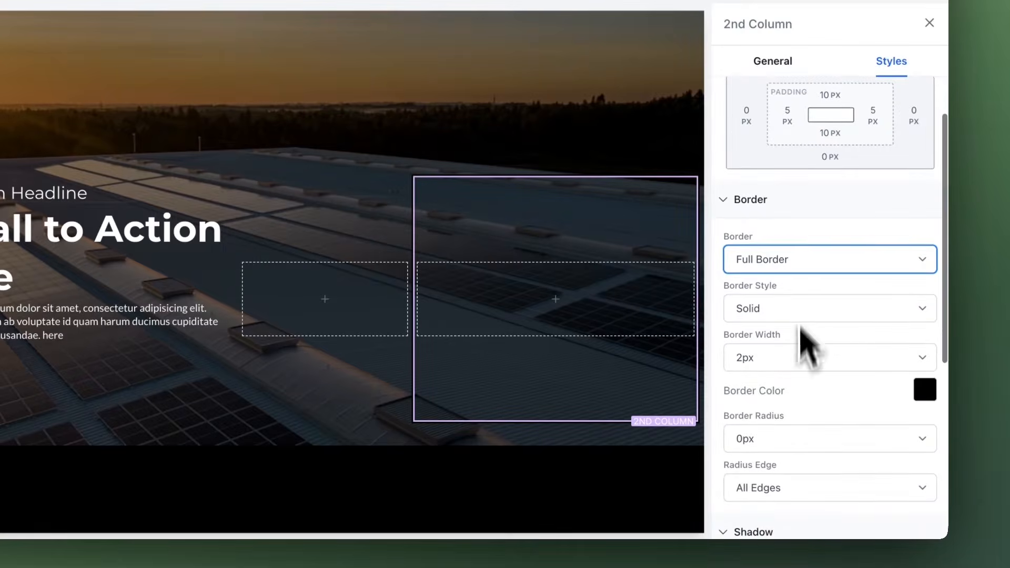
left_click(773, 308)
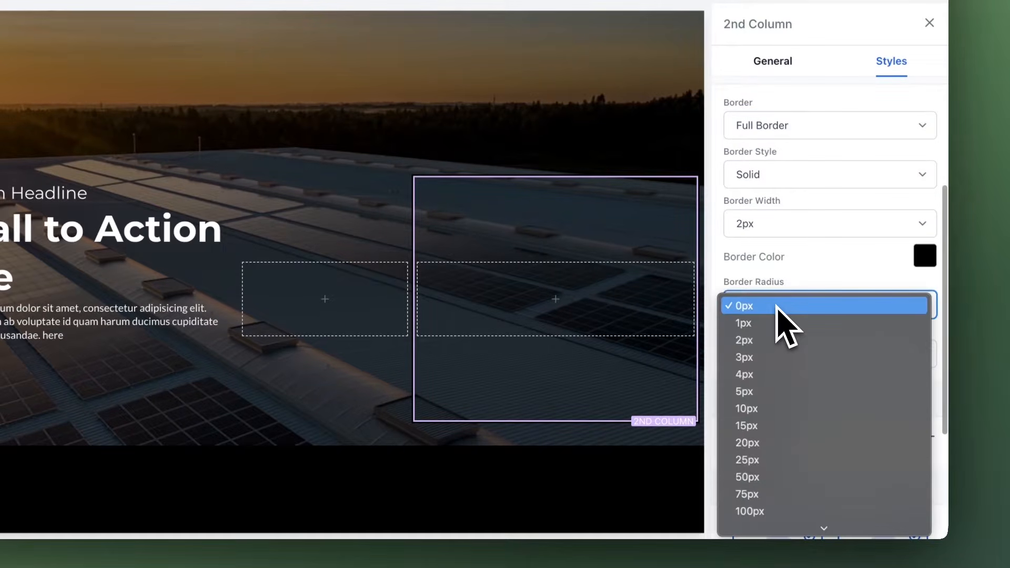
left_click(755, 463)
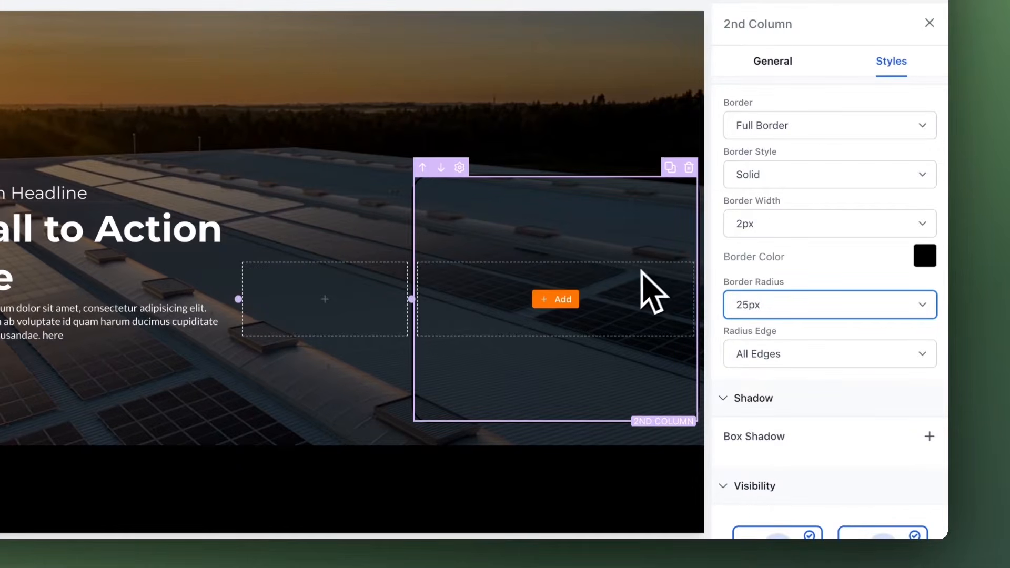
left_click(557, 119)
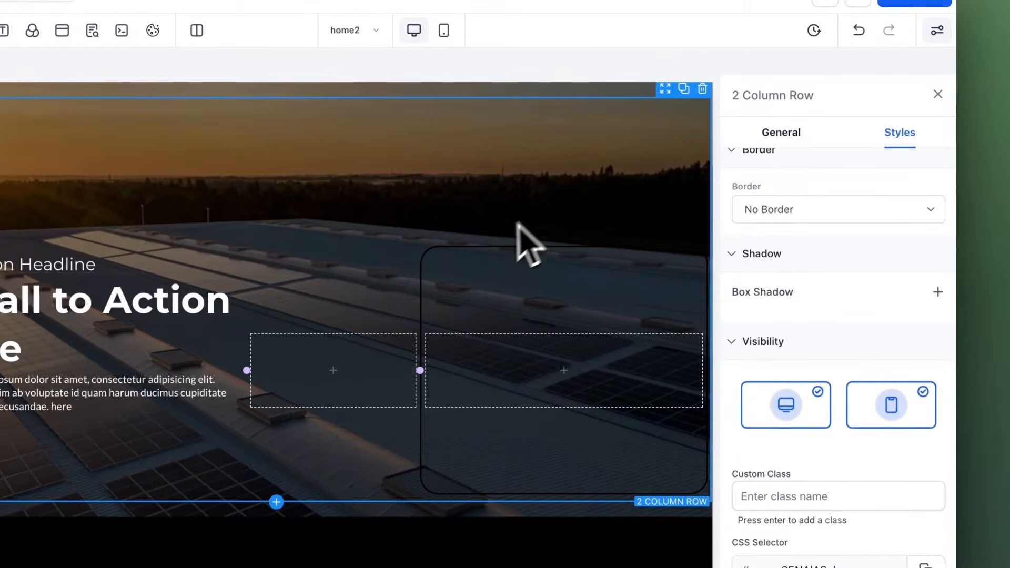
Step: Set the border color of the hero row's outer 2nd Column to white
left_click(537, 302)
left_click(931, 330)
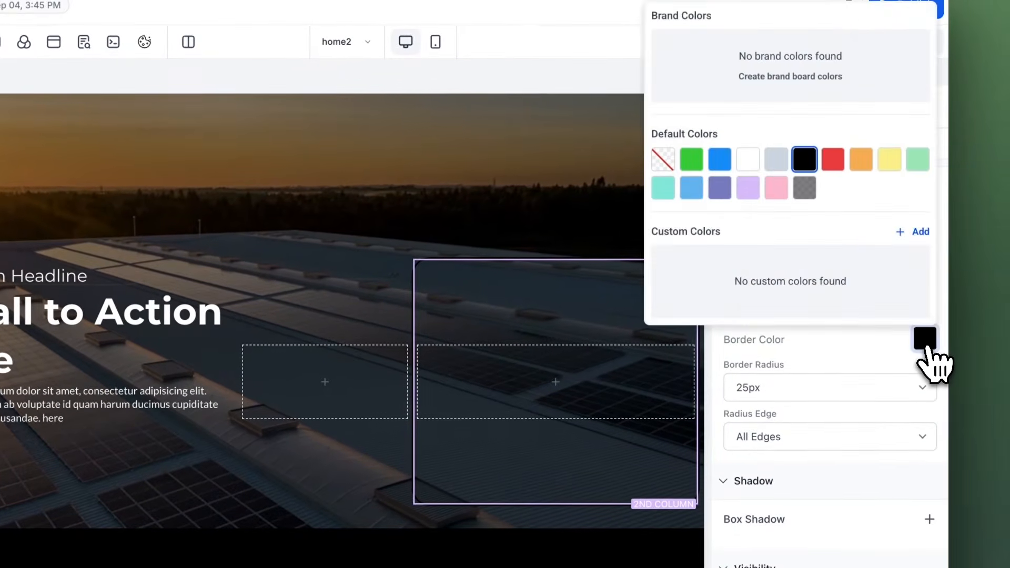
left_click(748, 159)
left_click(541, 213)
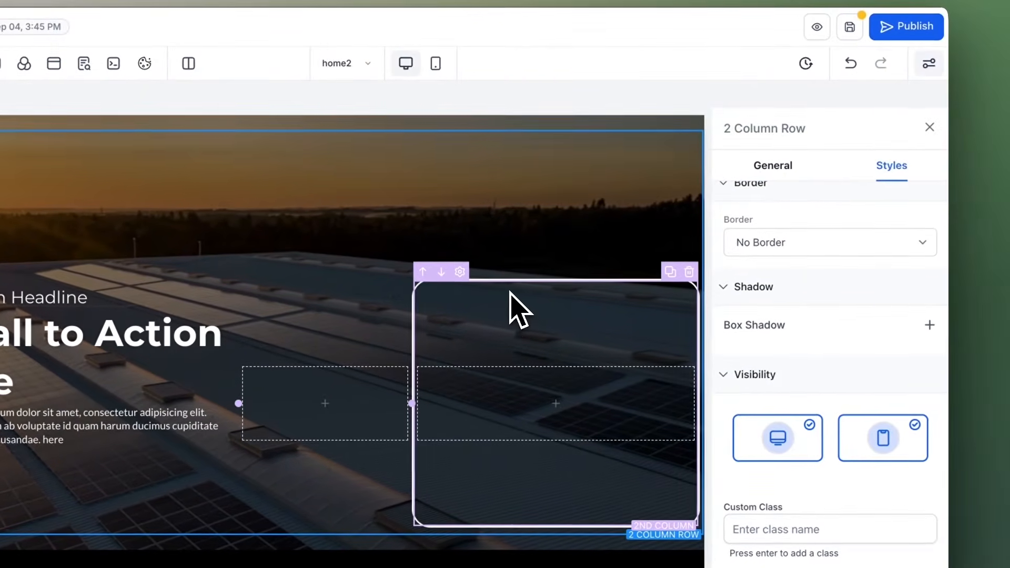
Step: Set the outer 2nd Column's top and bottom margins to 60 px
left_click(672, 277)
scroll(815, 305, "up", 5)
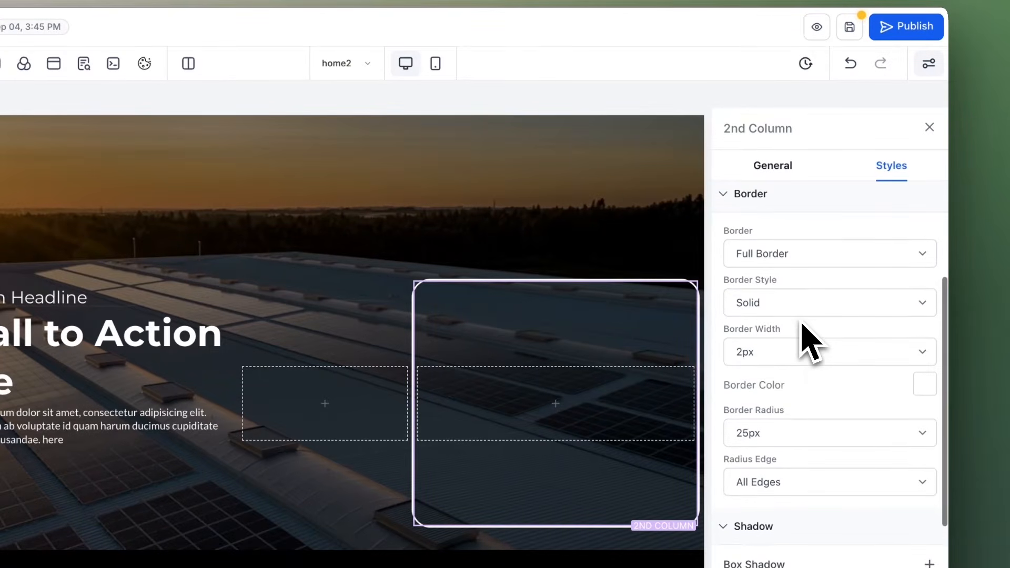
left_click(830, 242)
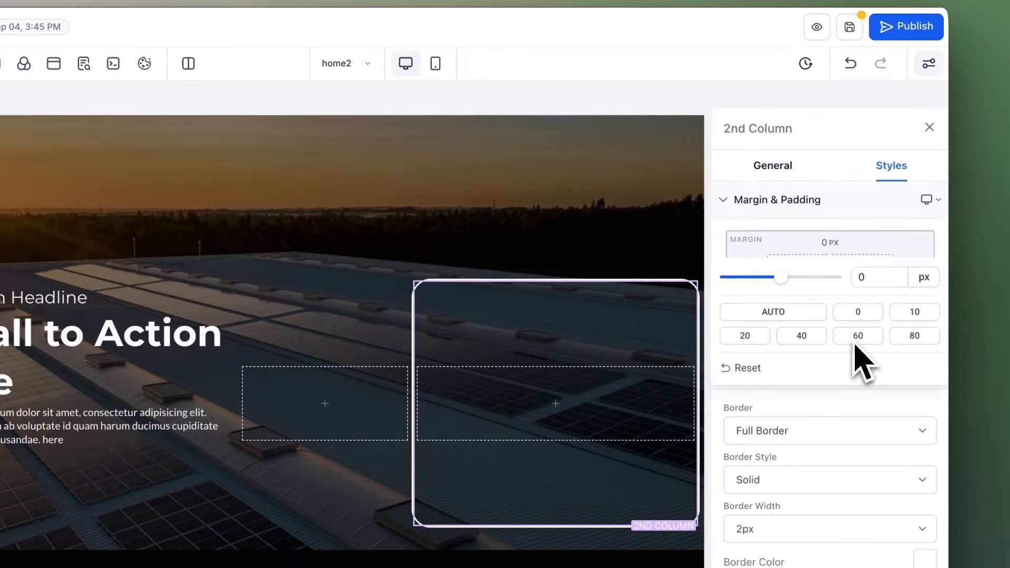
left_click(856, 338)
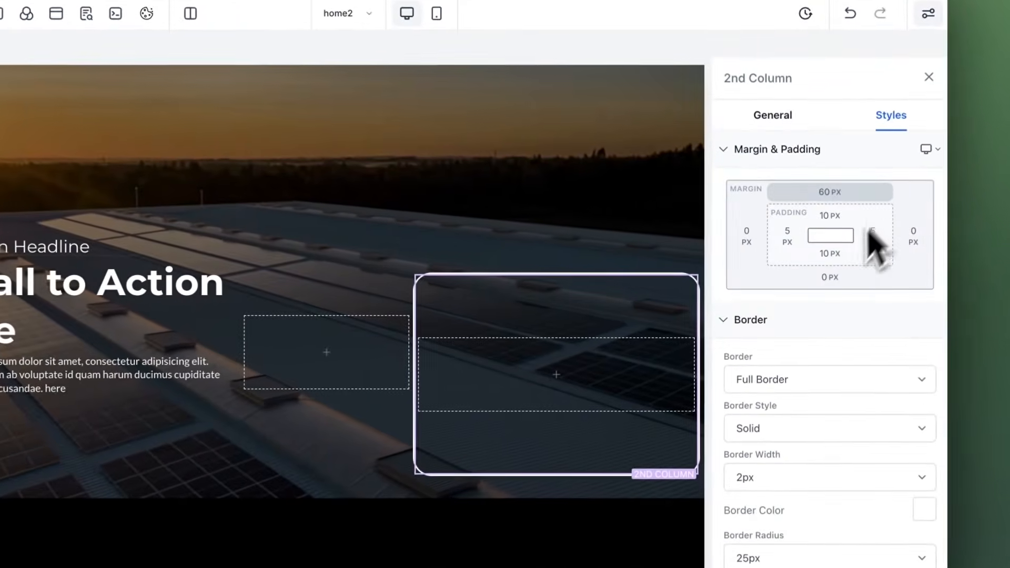
left_click(814, 286)
left_click(858, 370)
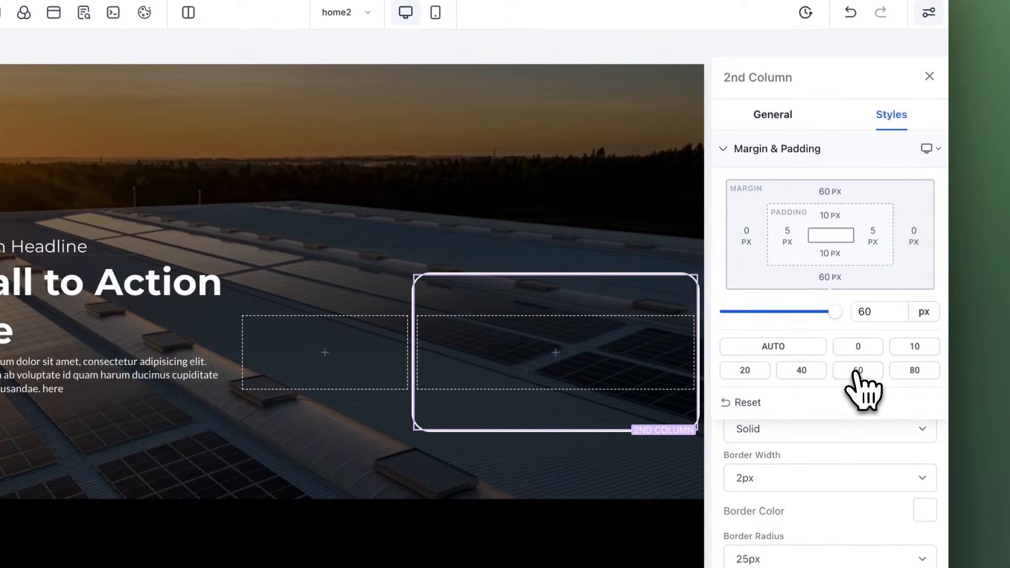
Step: Set the outer 2nd Column's top margin to 10%
left_click(828, 193)
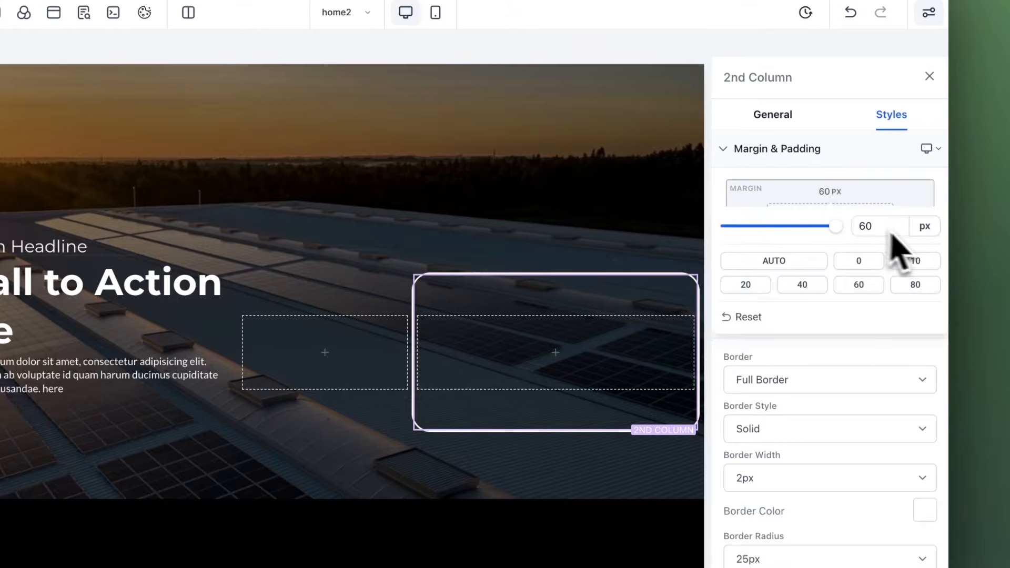
left_click(925, 226)
left_click(896, 284)
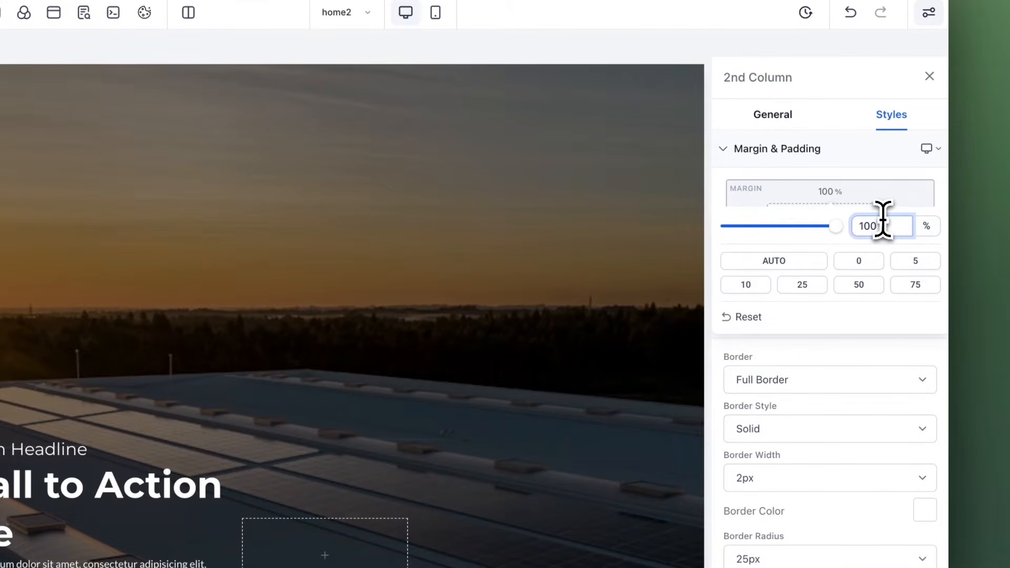
key("BackSpace")
left_click(892, 192)
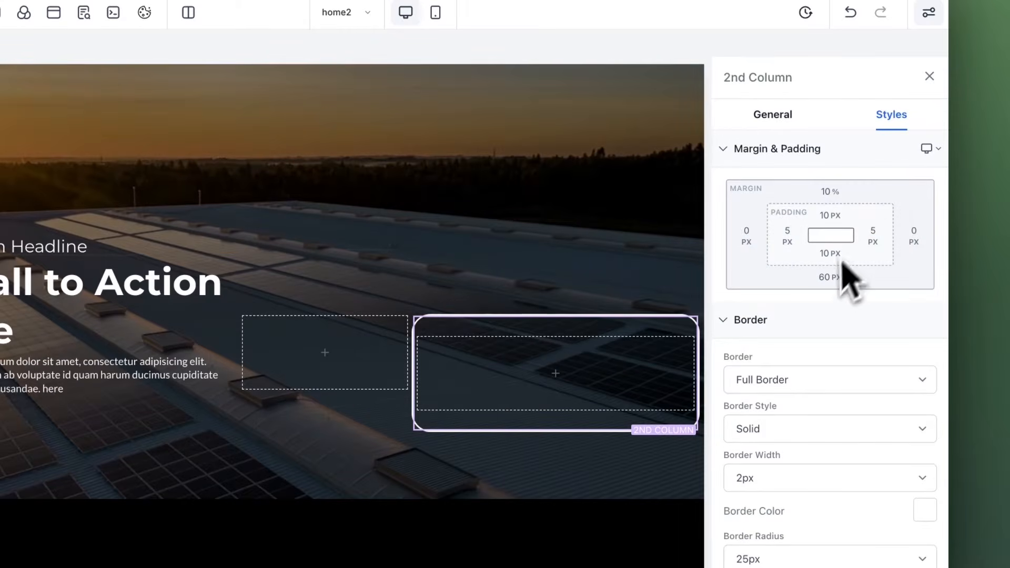
Step: Set the outer 2nd Column's bottom margin to 10%
left_click(830, 277)
left_click_drag(879, 312, 846, 311)
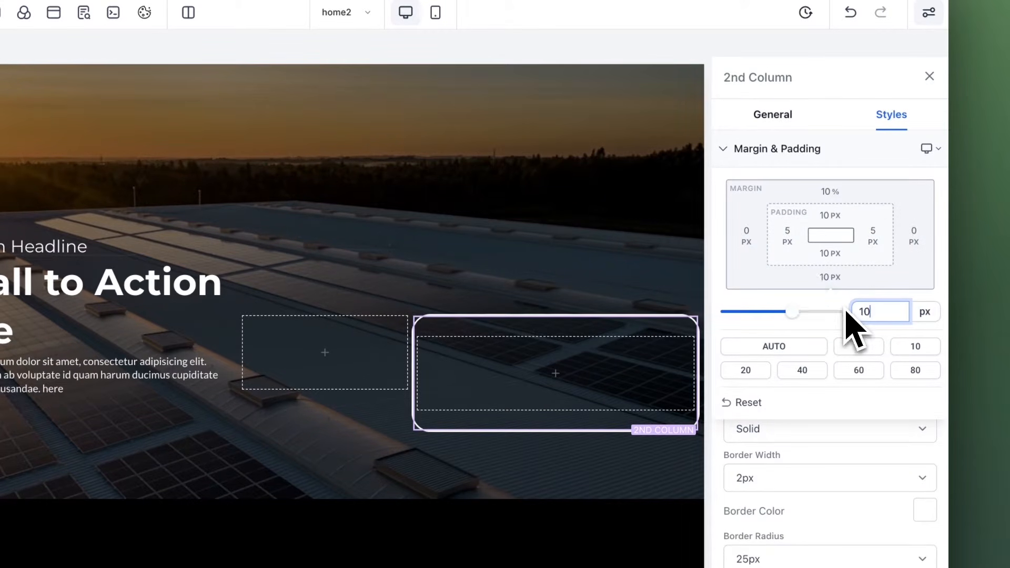
type("10")
left_click(924, 311)
left_click(912, 368)
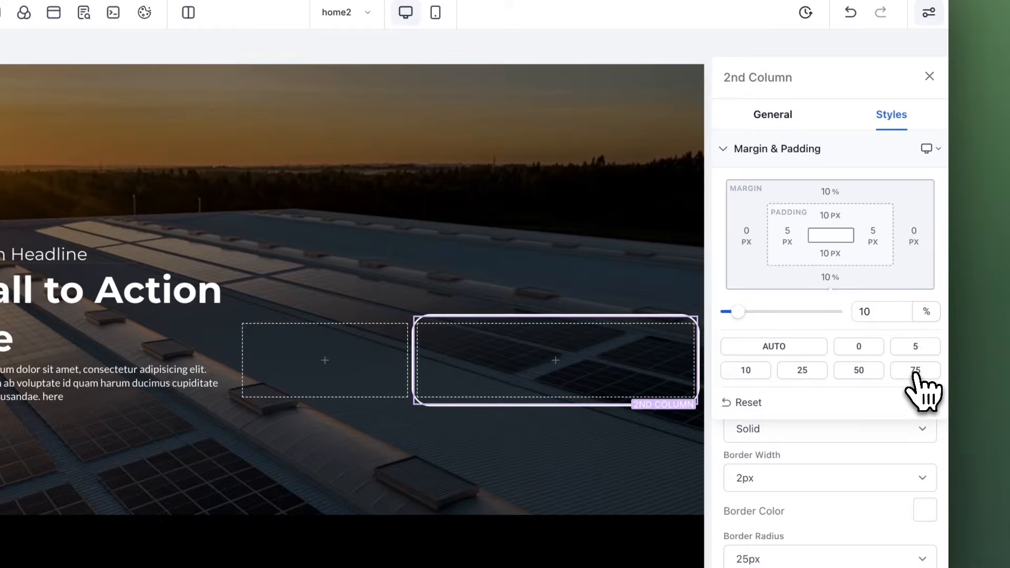
left_click(550, 444)
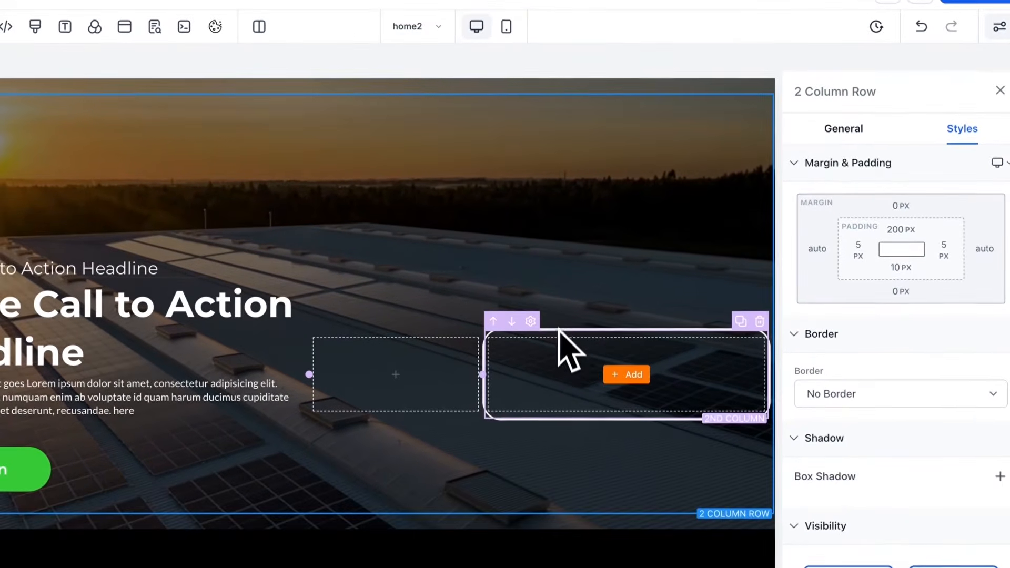
Step: Assign the custom class hero-card to the outer 2nd Column
left_click(537, 311)
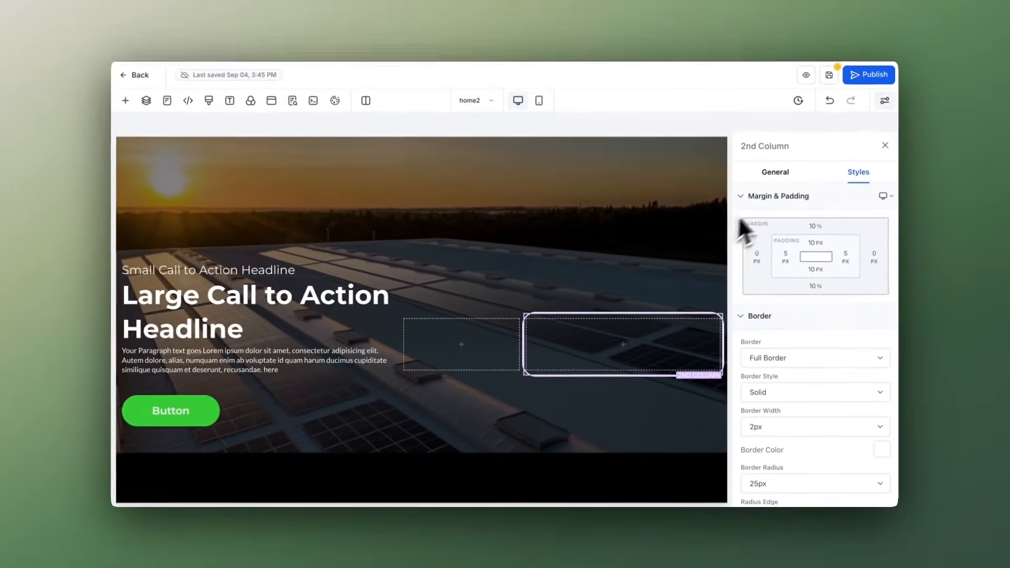
scroll(894, 221, "down", 5)
left_click(778, 427)
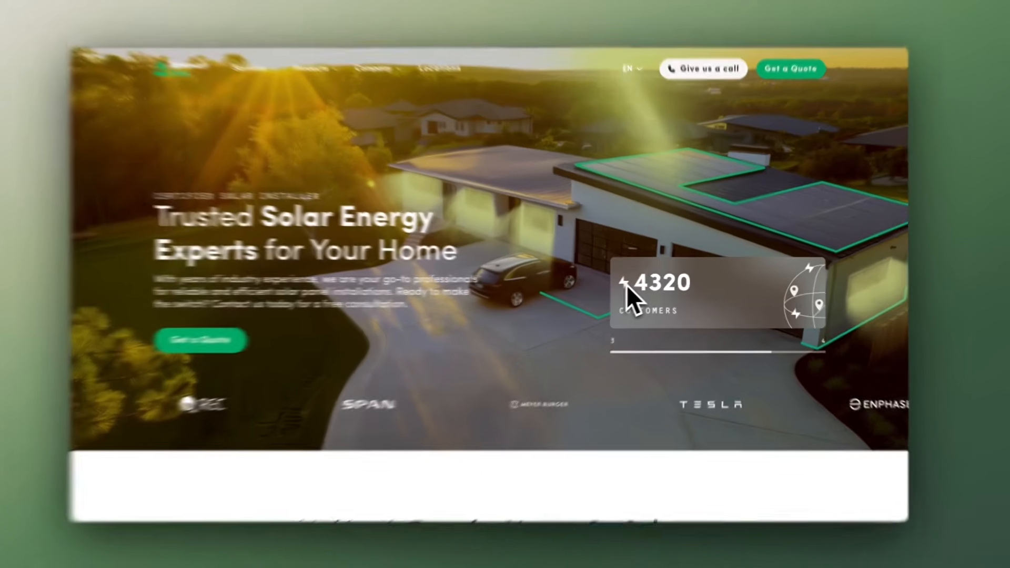
Step: Examine the customer counter card in the hero of the solar reference website
left_click_drag(636, 284, 705, 282)
left_click(702, 282)
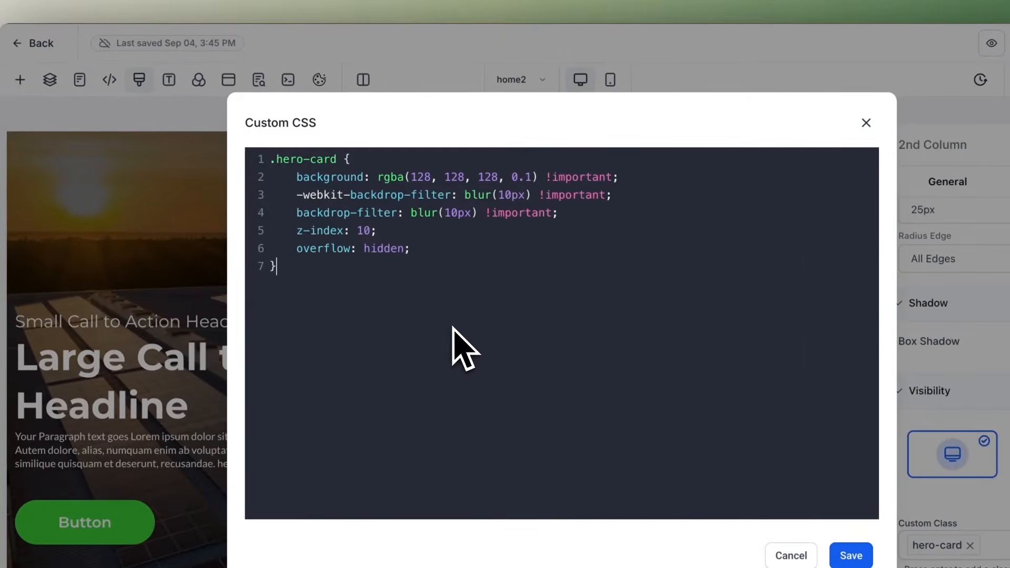
Step: Examine the background, backdrop-filter, z-index and overflow declarations of the .hero-card rule in the custom CSS
left_click_drag(289, 195, 631, 177)
left_click(568, 212)
left_click(270, 198)
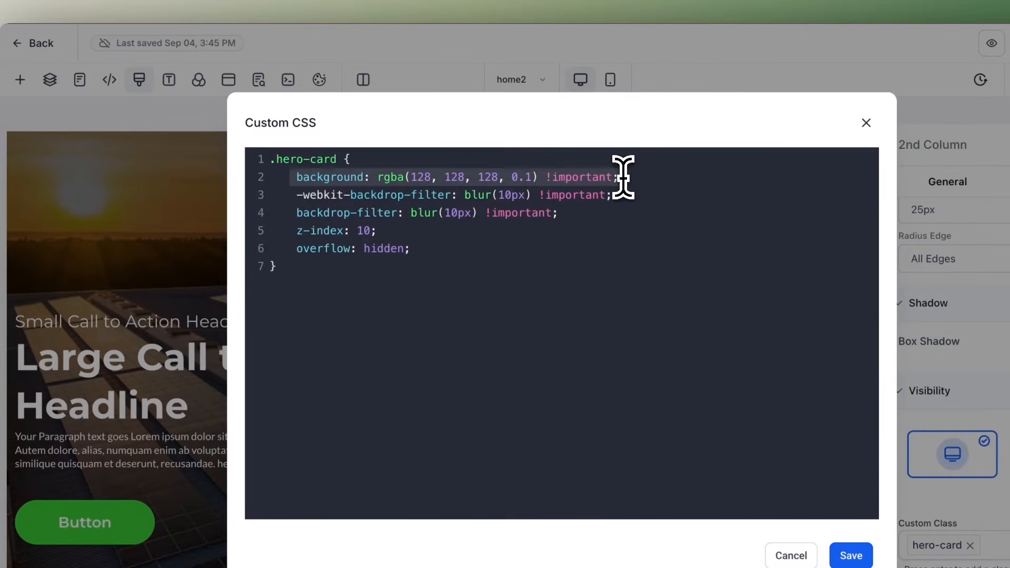
left_click(623, 178)
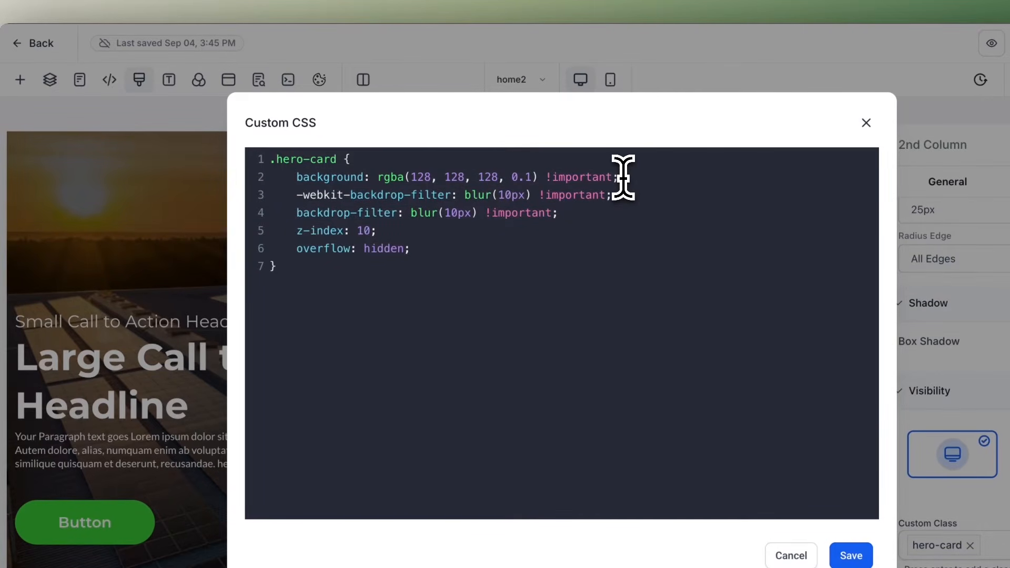
left_click_drag(294, 234, 305, 256)
left_click(415, 233)
left_click(371, 281)
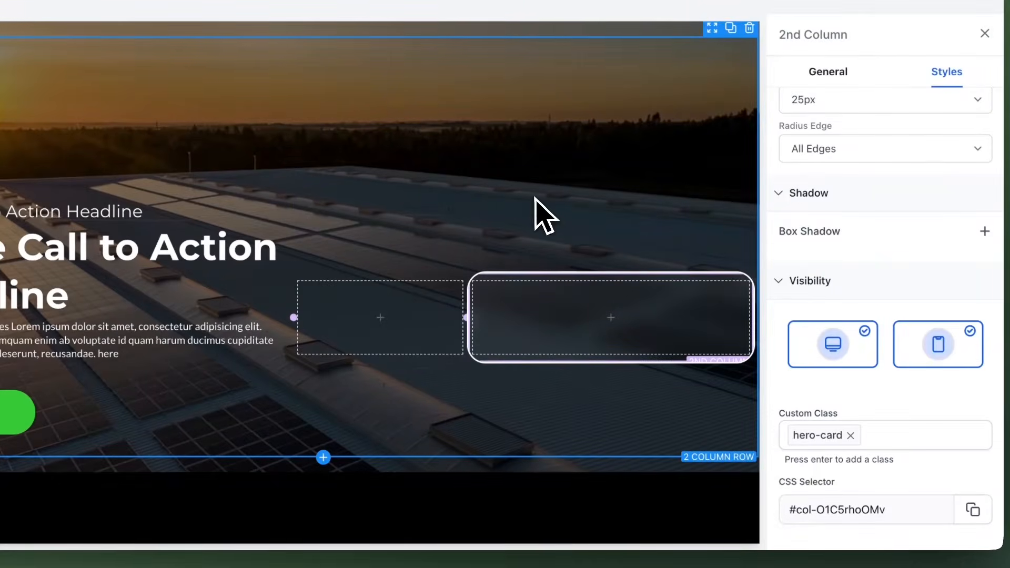
Step: Set the hero-card 2nd Column to No Border and save the page
left_click(535, 198)
left_click(545, 278)
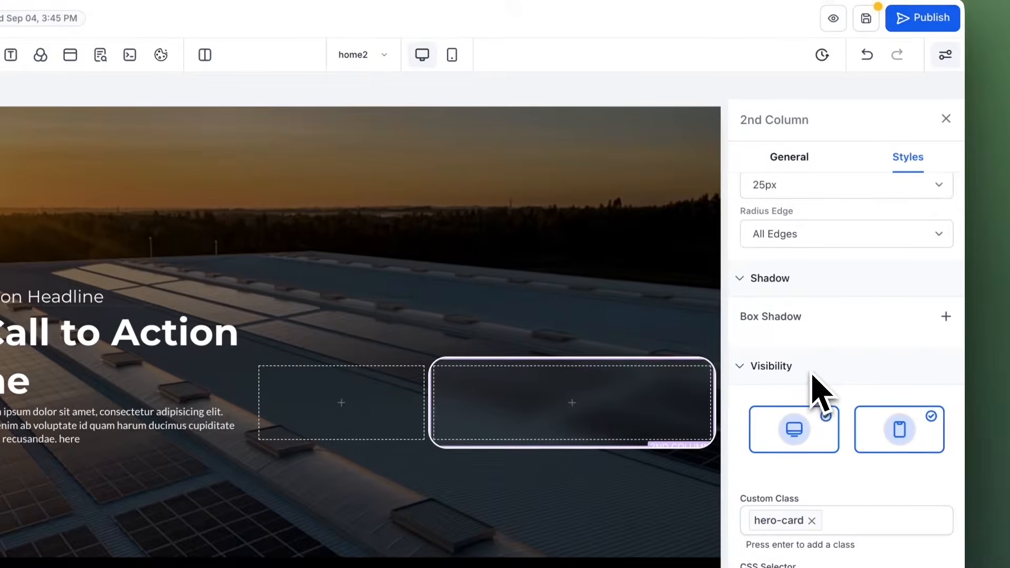
scroll(815, 387, "up", 5)
left_click(802, 255)
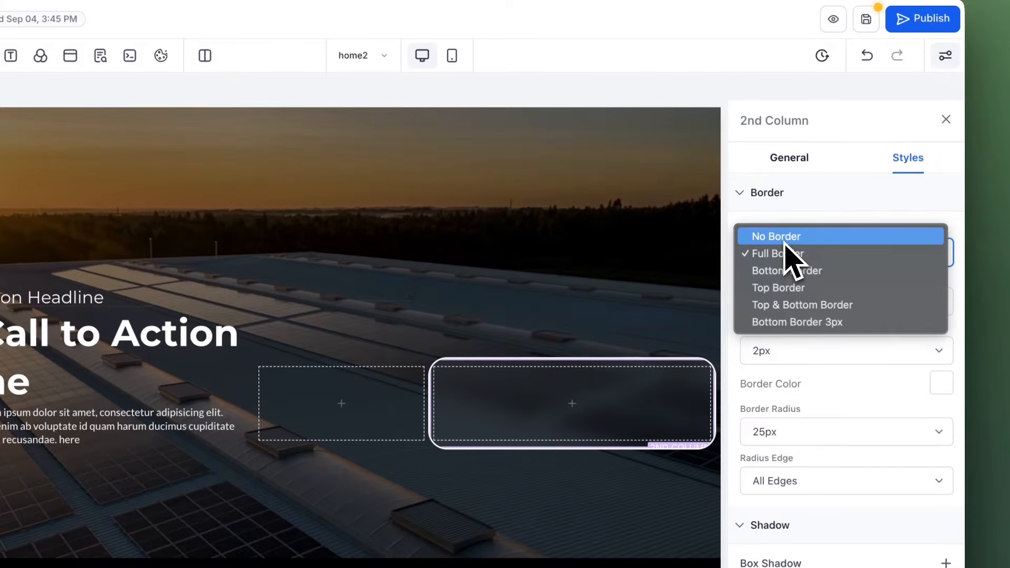
left_click(791, 236)
left_click(661, 356)
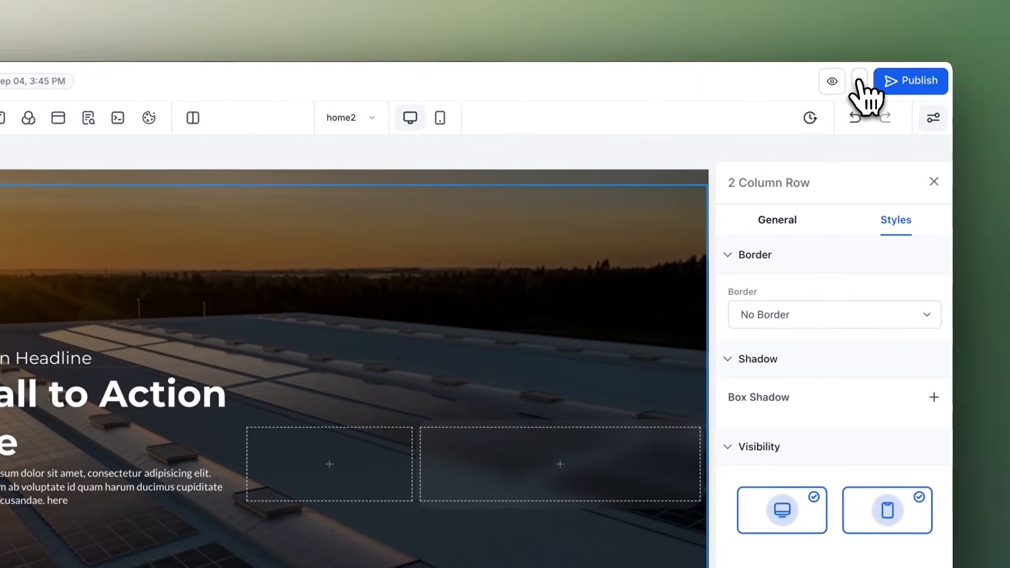
left_click(856, 82)
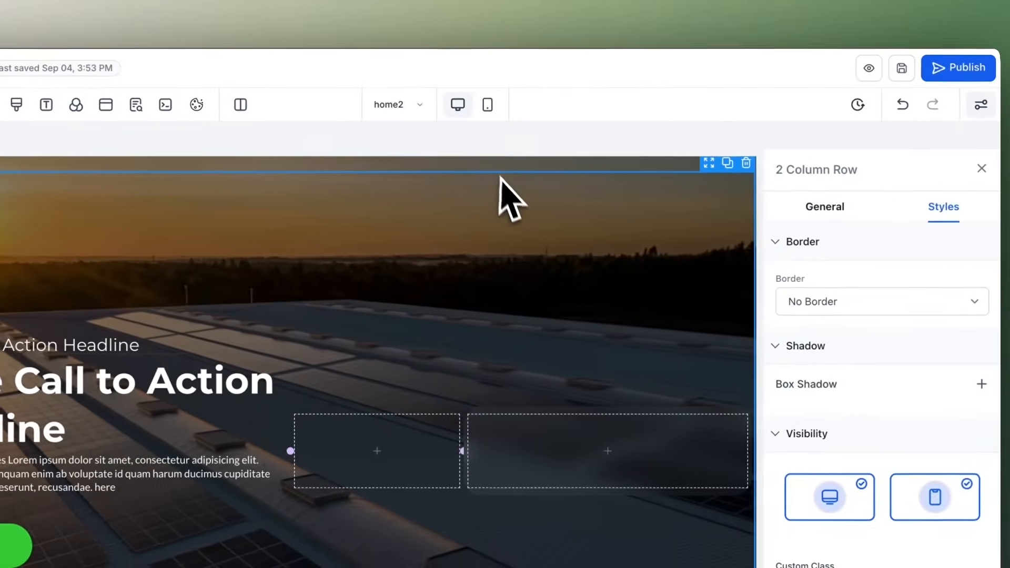
Step: Set the hero section's background image opacity to Light Fade
left_click(495, 169)
left_click(825, 207)
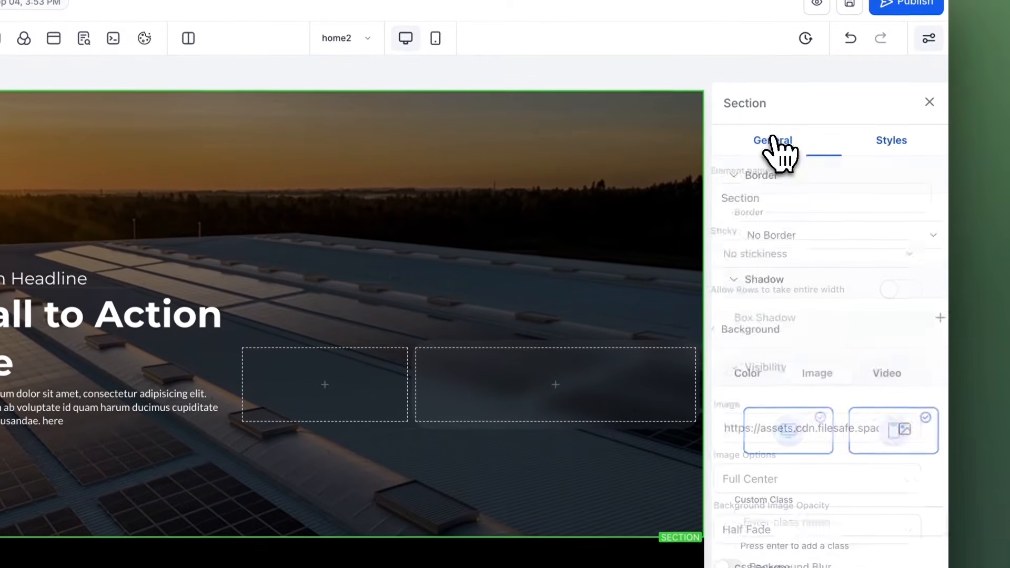
scroll(805, 368, "down", 3)
left_click(788, 361)
left_click(767, 423)
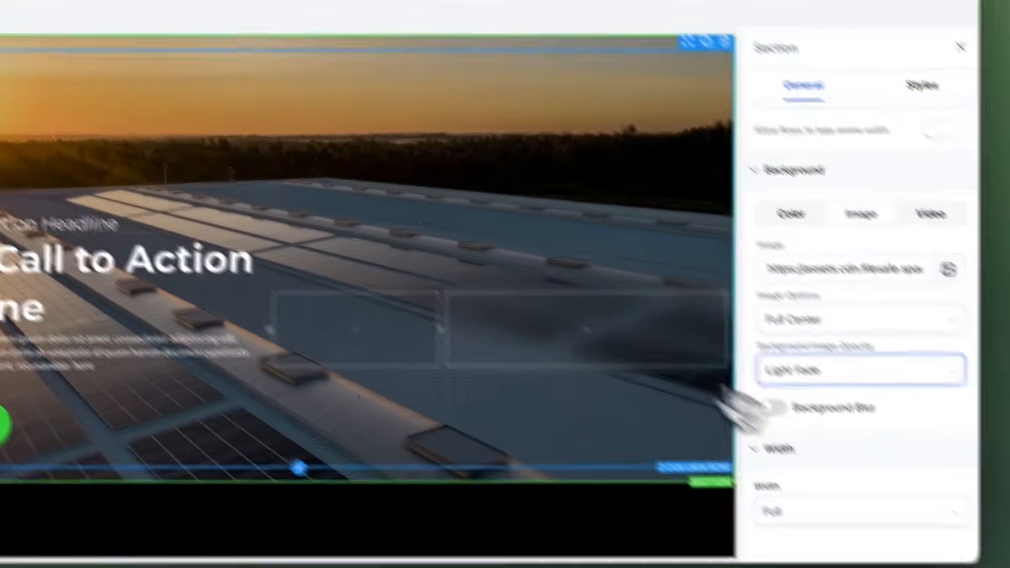
Step: Change the .hero-card background in the custom CSS to rgba(250, 250, 250, 0.1) and save the CSS
left_click(160, 108)
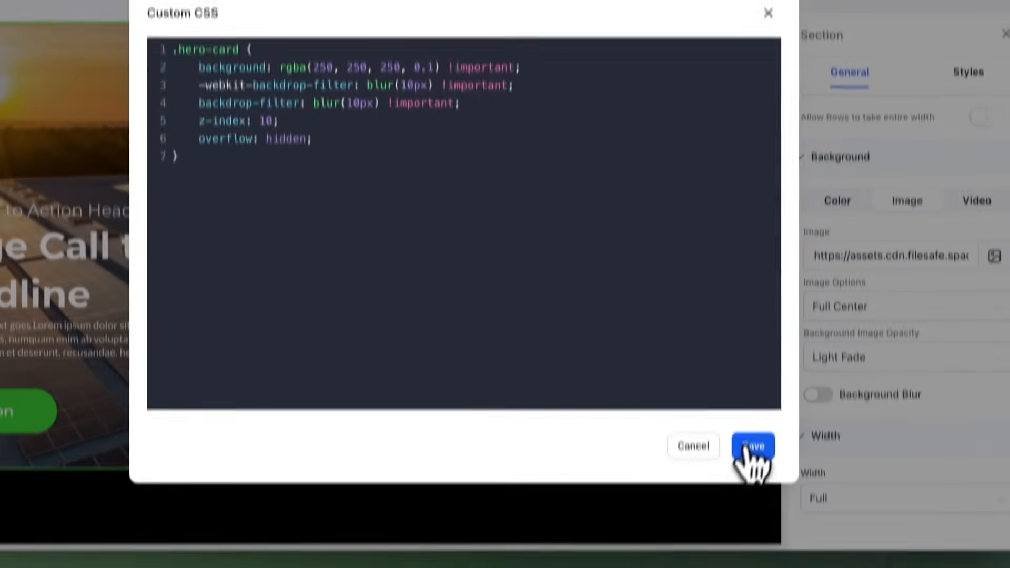
left_click(753, 446)
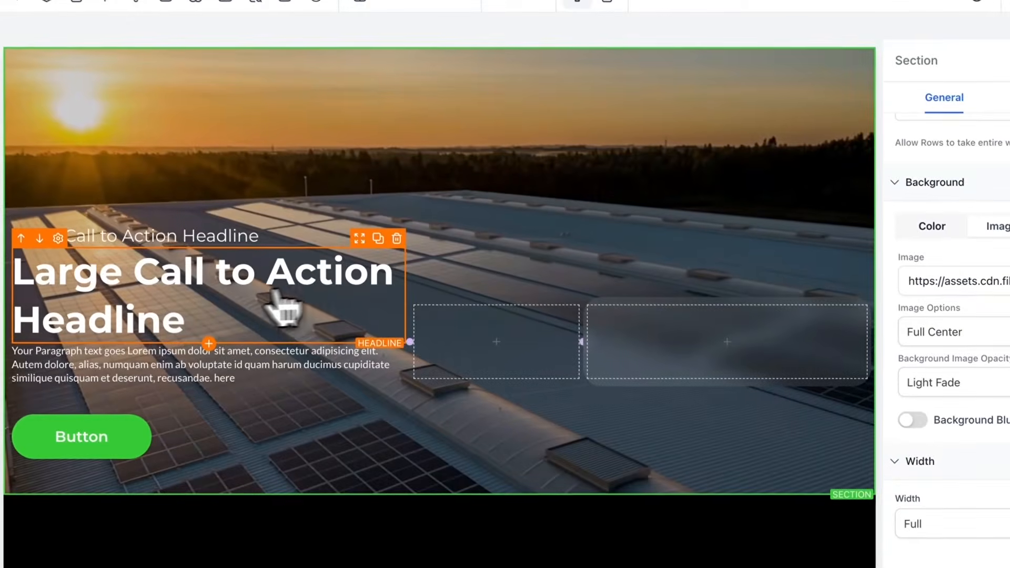
Step: Insert a 2 Column row inside the blurred hero-card column
left_click(624, 293)
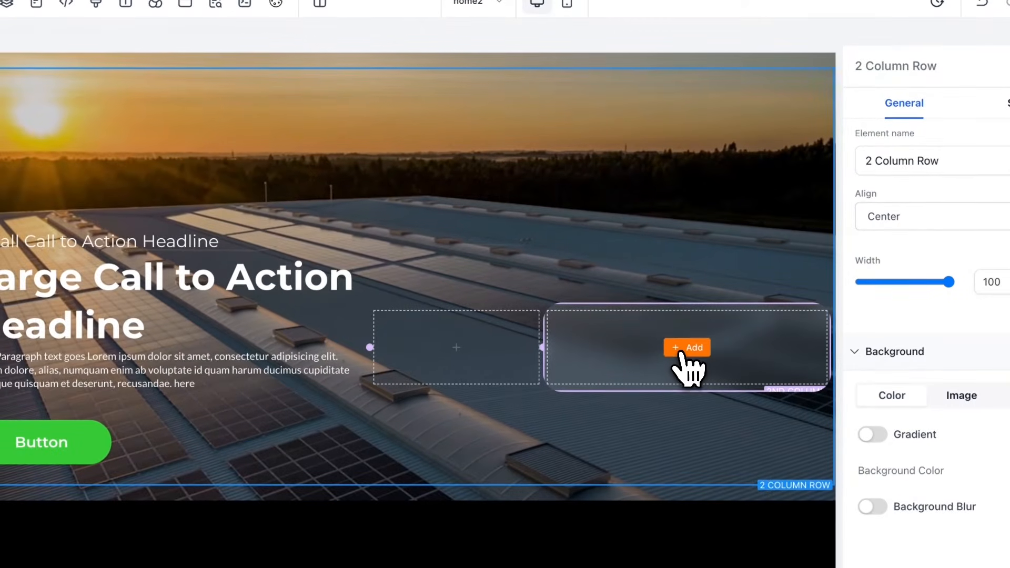
left_click(555, 464)
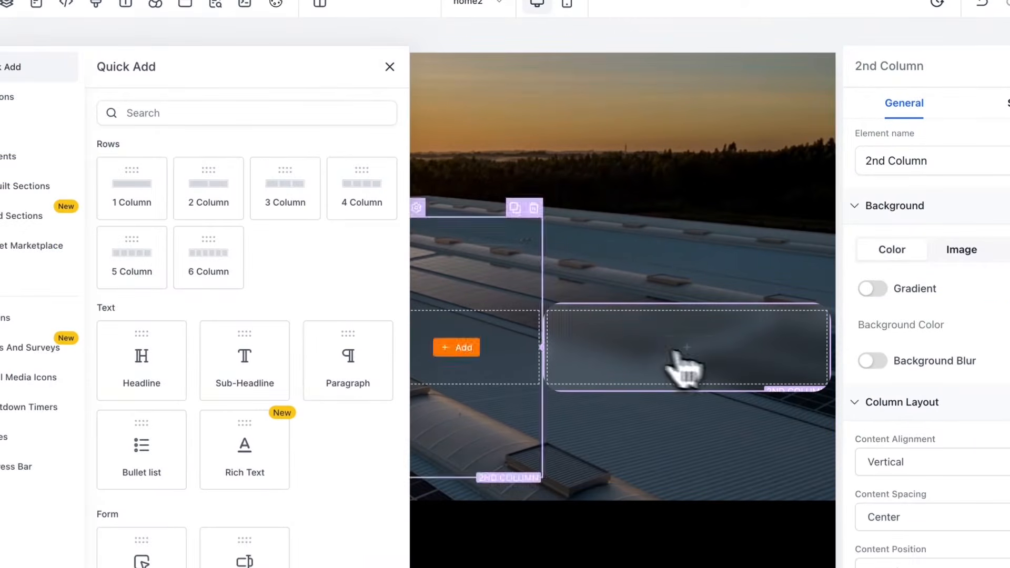
left_click(200, 188)
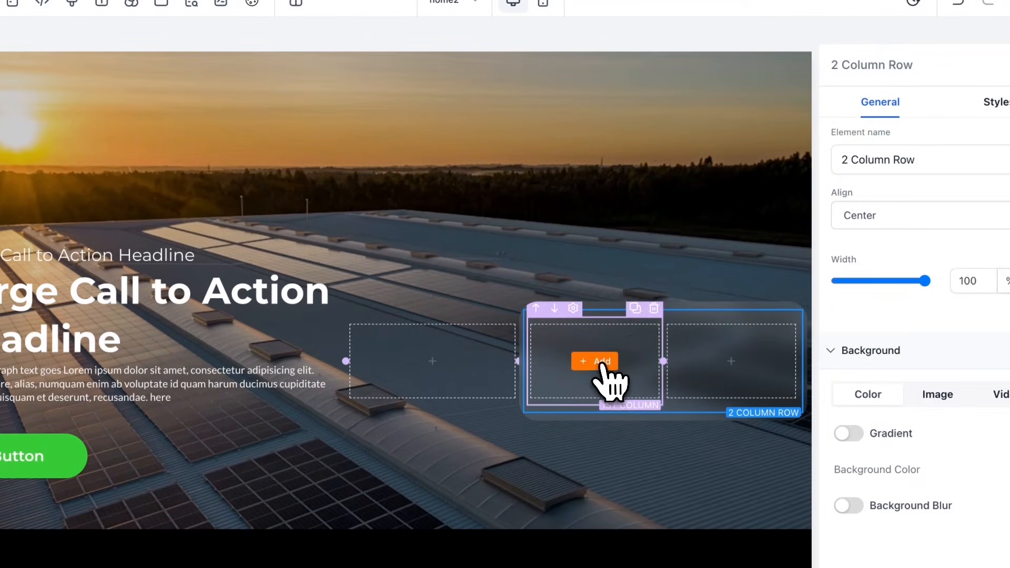
Step: Add a Number Counter element to the first column of the new row in the hero card
left_click(601, 363)
scroll(197, 392, "down", 6)
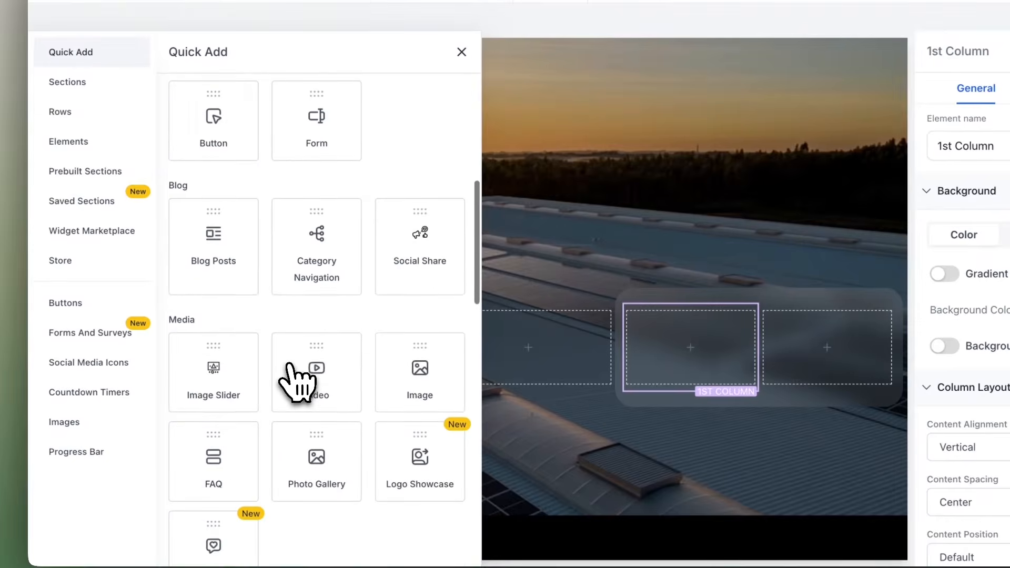
scroll(289, 366, "down", 8)
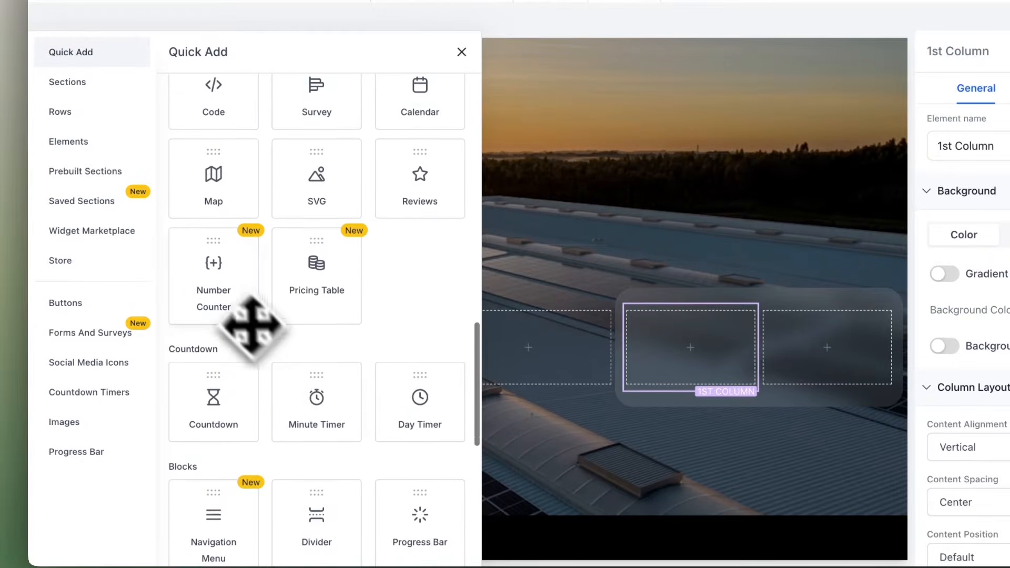
left_click(218, 287)
Step: Set the number counter's number and caption colors to white
scroll(862, 368, "down", 8)
left_click(928, 386)
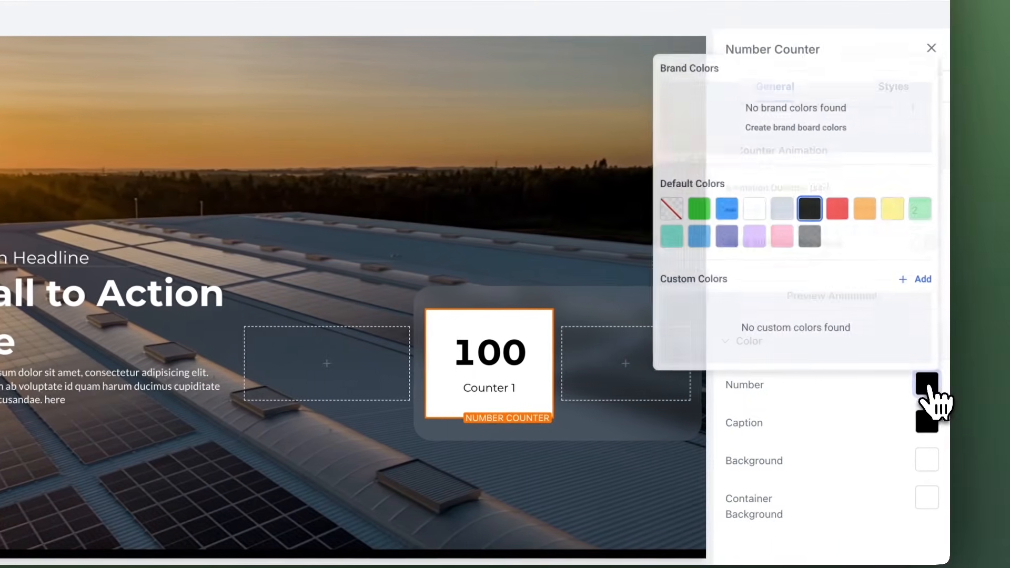
left_click(747, 205)
left_click(925, 423)
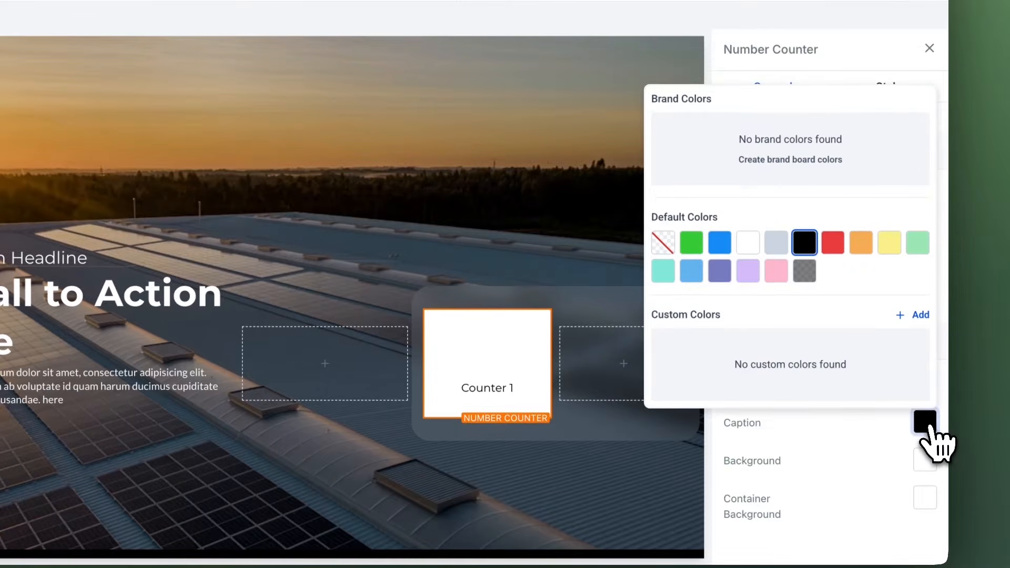
left_click(748, 242)
Step: Make the number counter's background and container background transparent
left_click(925, 460)
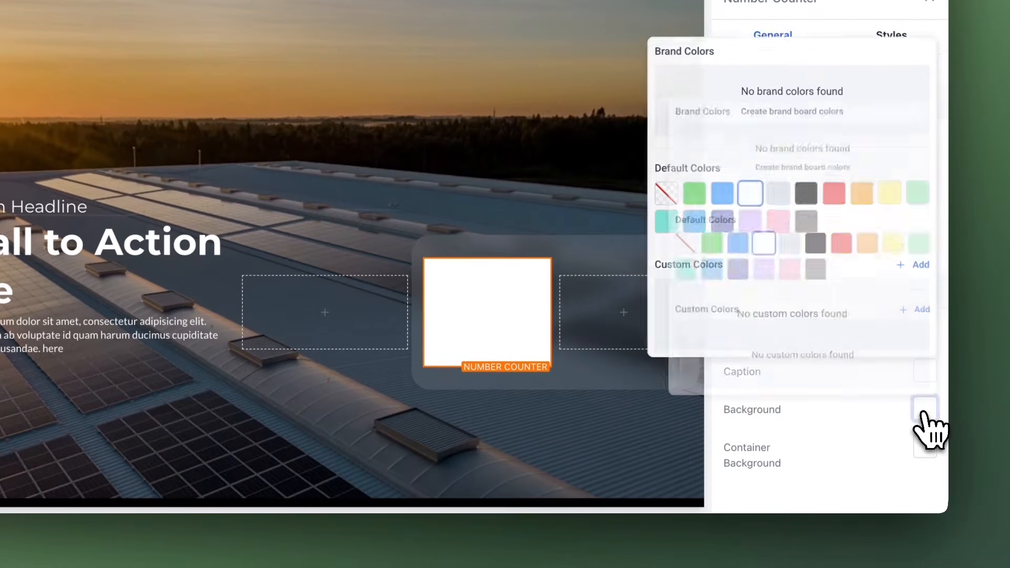
left_click(662, 230)
left_click(925, 446)
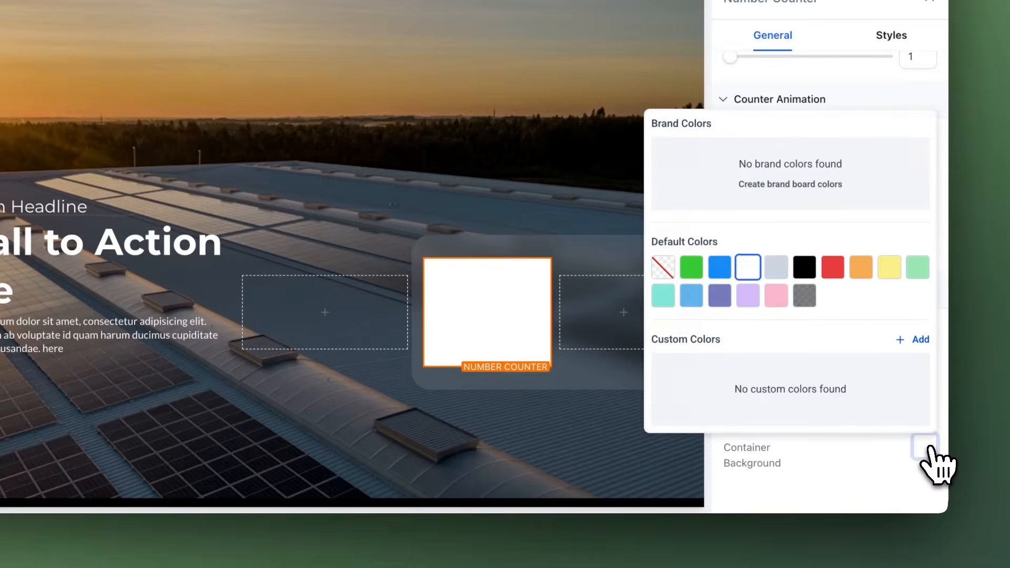
left_click(662, 267)
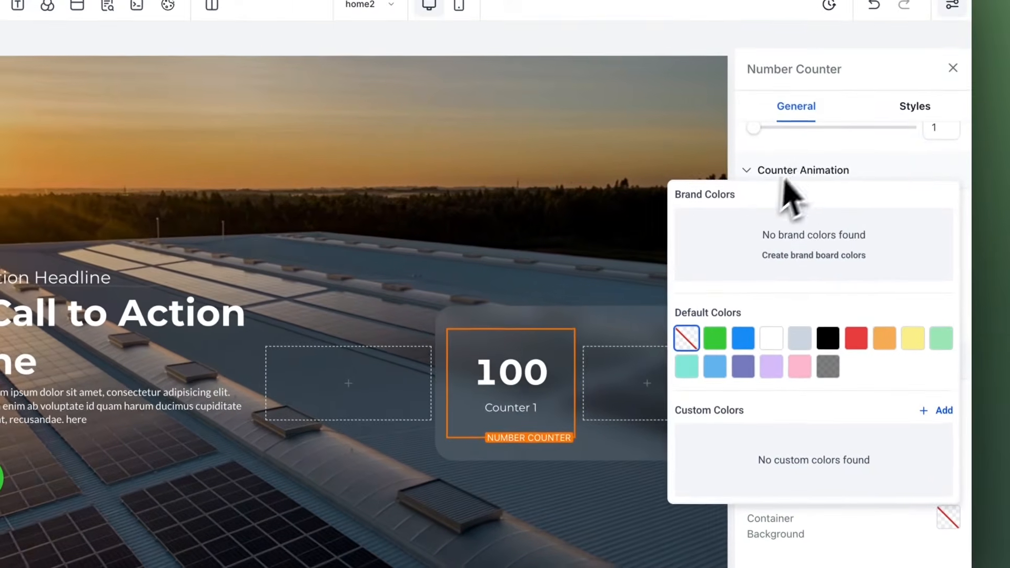
Step: Change the number counter's caption to "Locations"
left_click(772, 99)
scroll(814, 279, "up", 10)
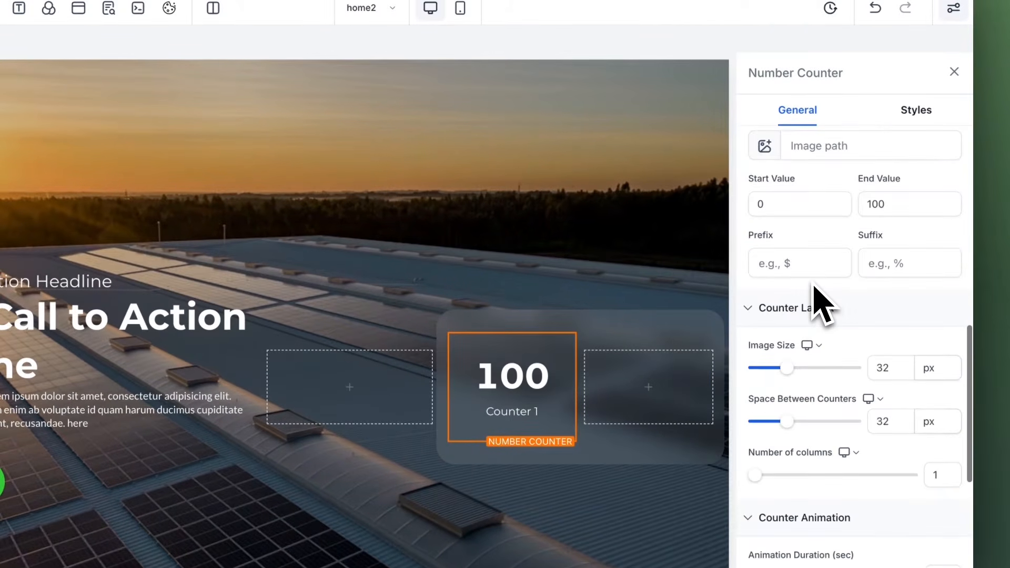
left_click_drag(713, 252, 680, 249)
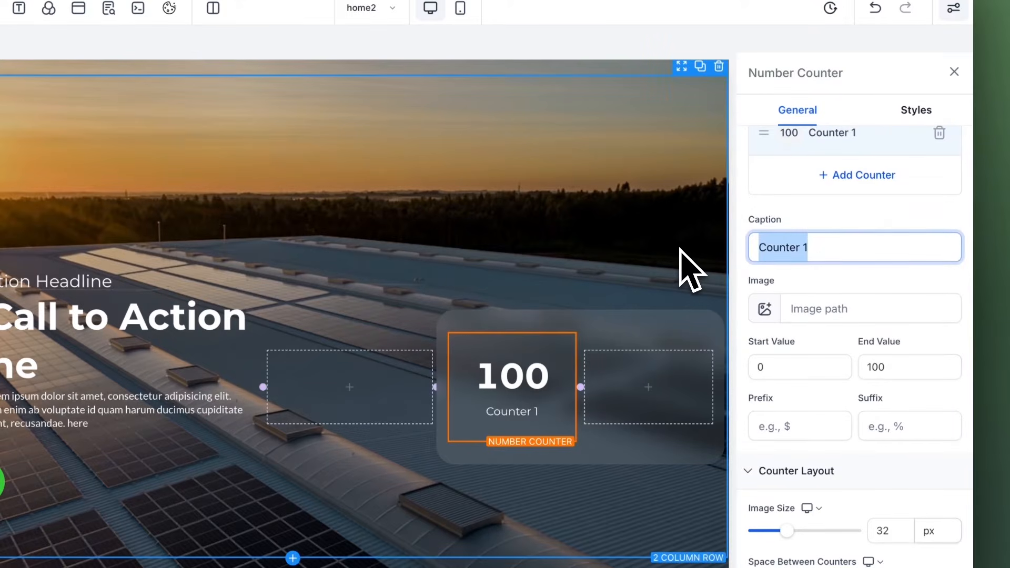
type("Locatio")
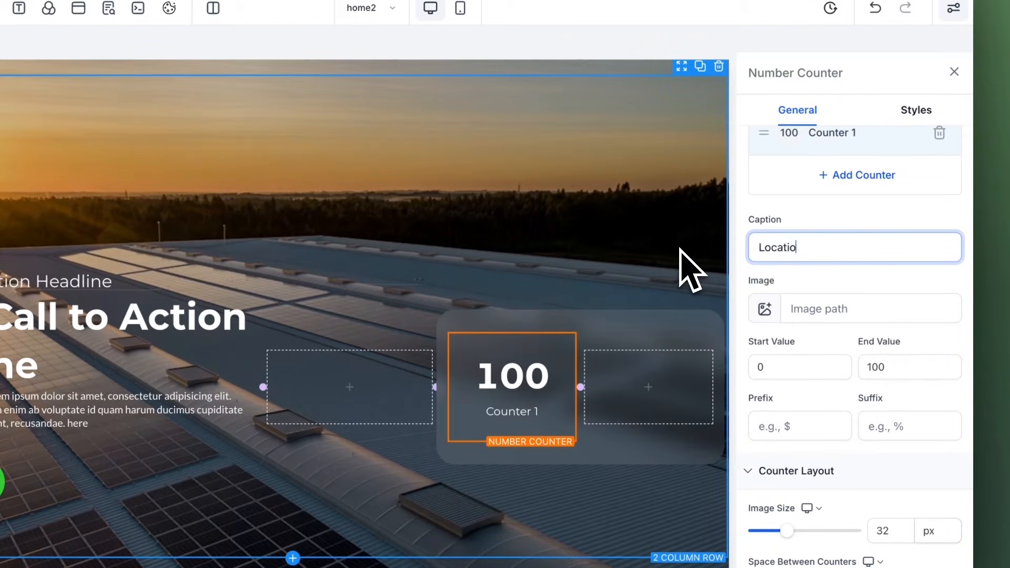
type("ns")
Step: Add an Image element with the white globe graphic to the second column of the hero card's row
mouse_move(654, 405)
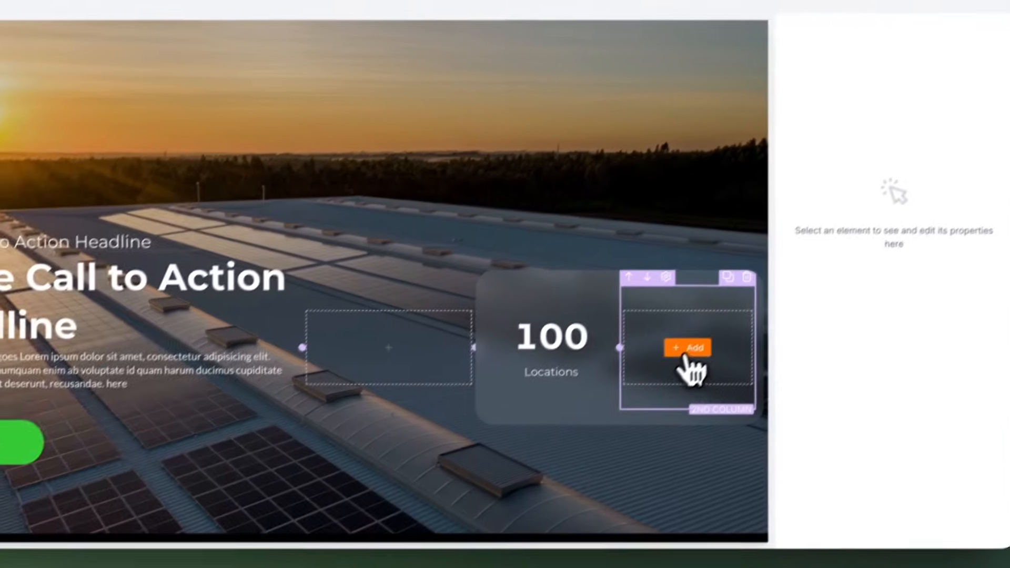
left_click(649, 389)
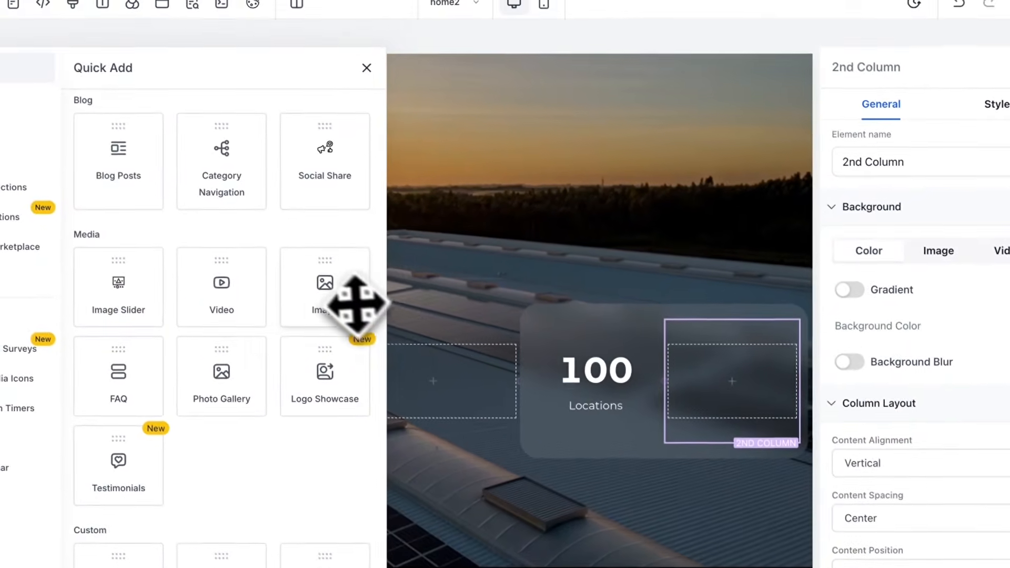
left_click(332, 293)
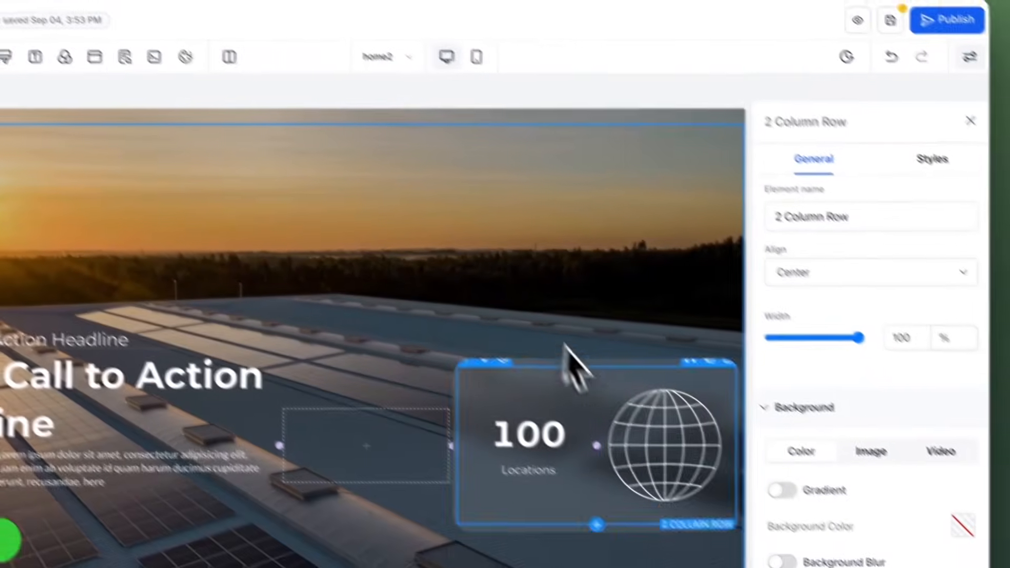
Step: Set the globe image's right margin to -60% so it extends past the hero card's edge
left_click(631, 424)
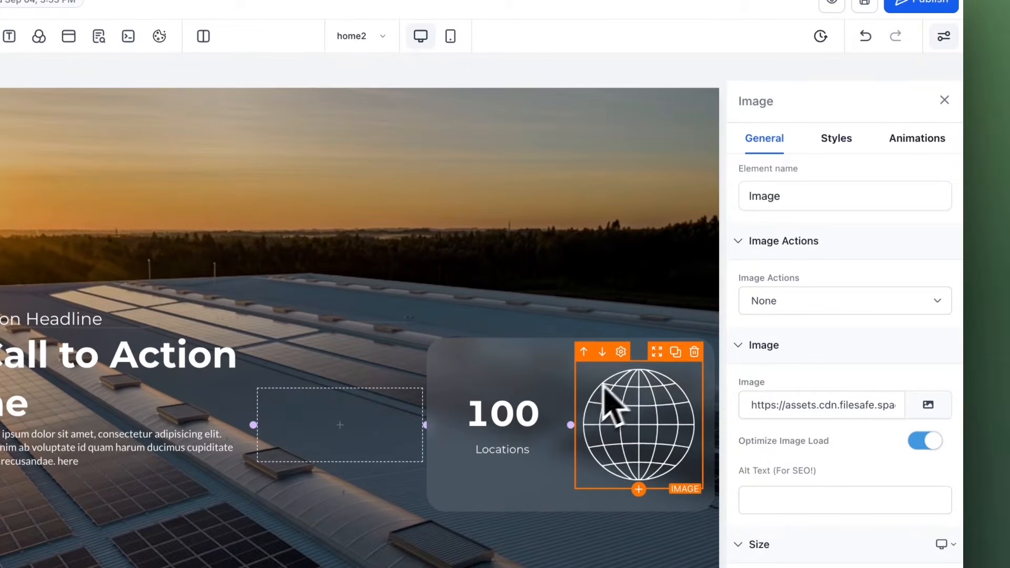
left_click(836, 138)
scroll(746, 369, "down", 3)
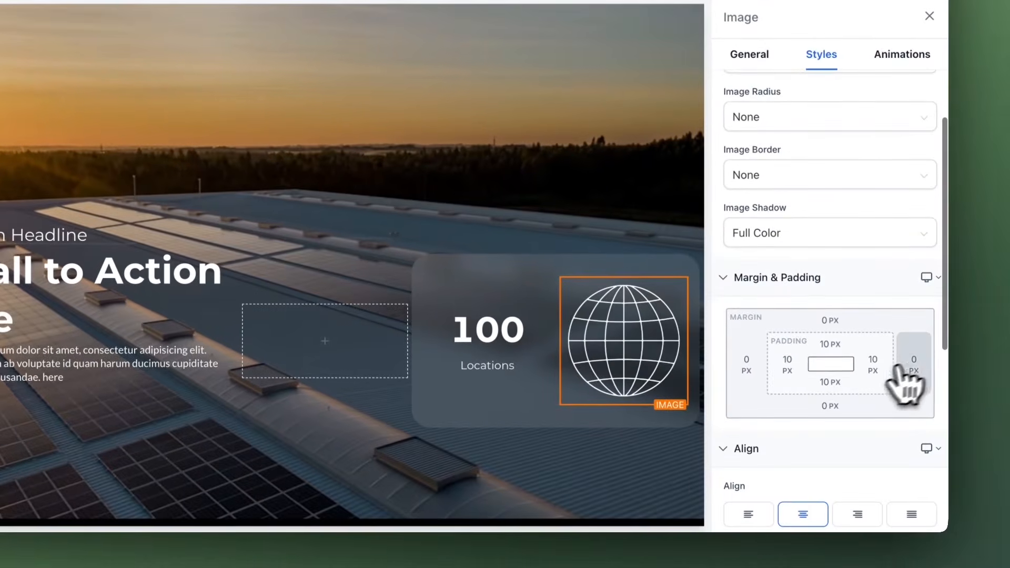
left_click(915, 363)
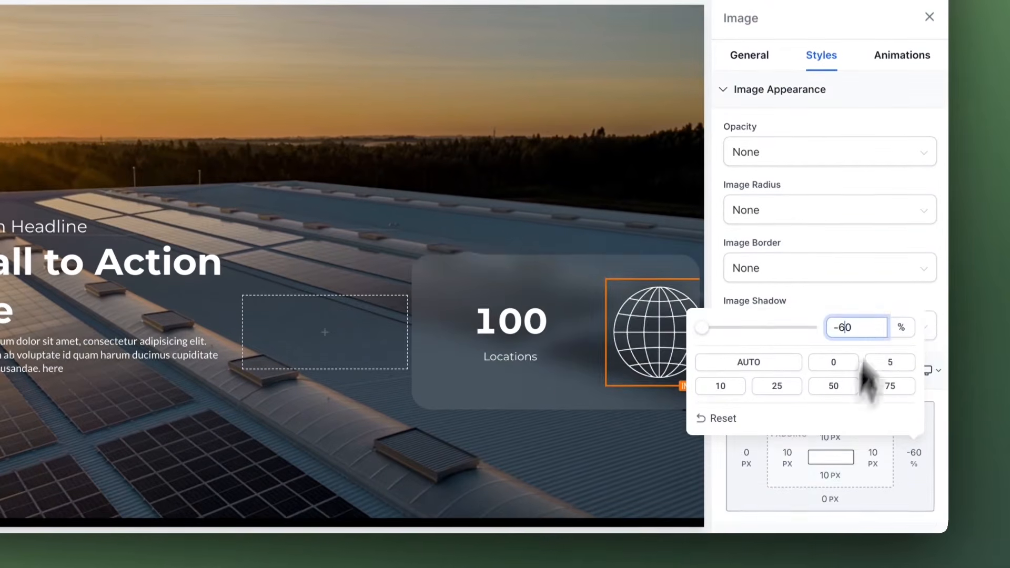
left_click(879, 306)
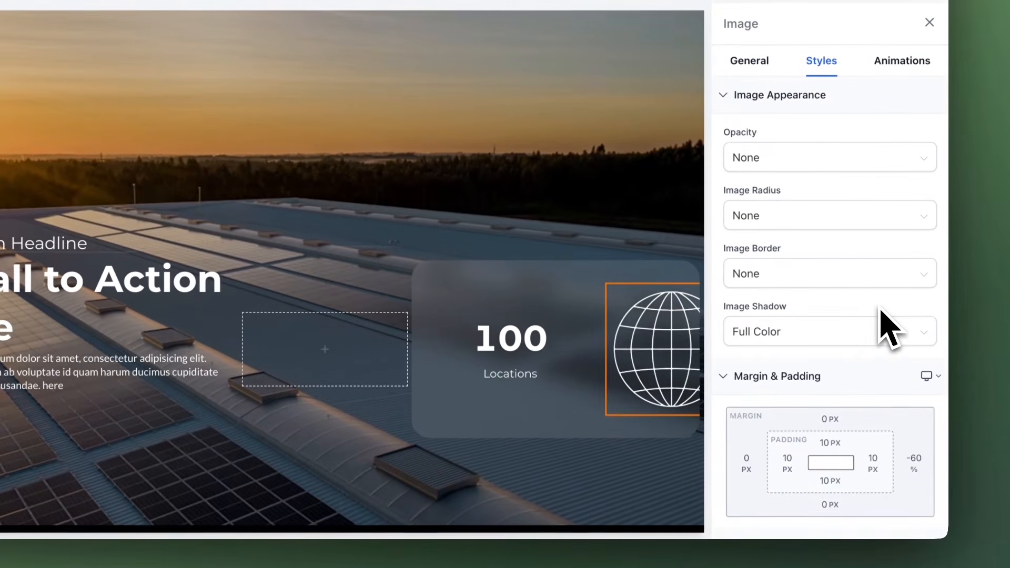
scroll(564, 436, "down", 1)
Step: Set the top padding of the counter's column to 1 px and reduce its bottom padding
left_click(597, 347)
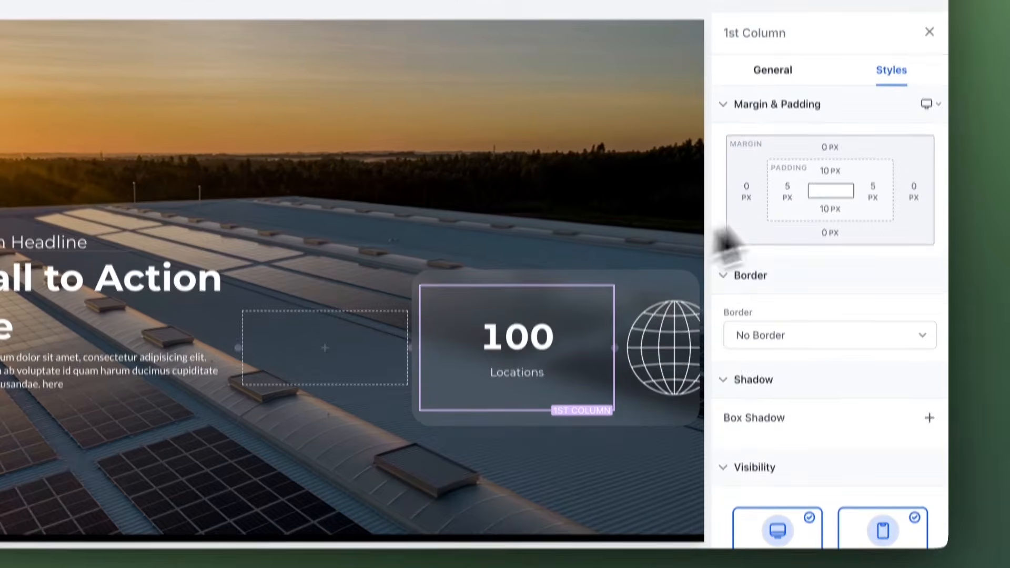
left_click(831, 163)
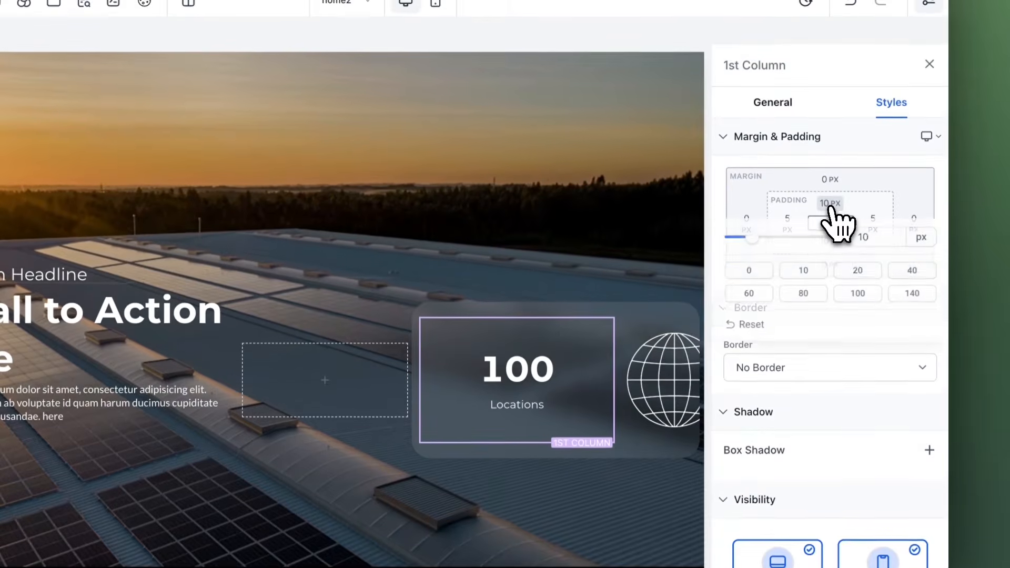
type("1")
left_click(895, 192)
left_click(838, 242)
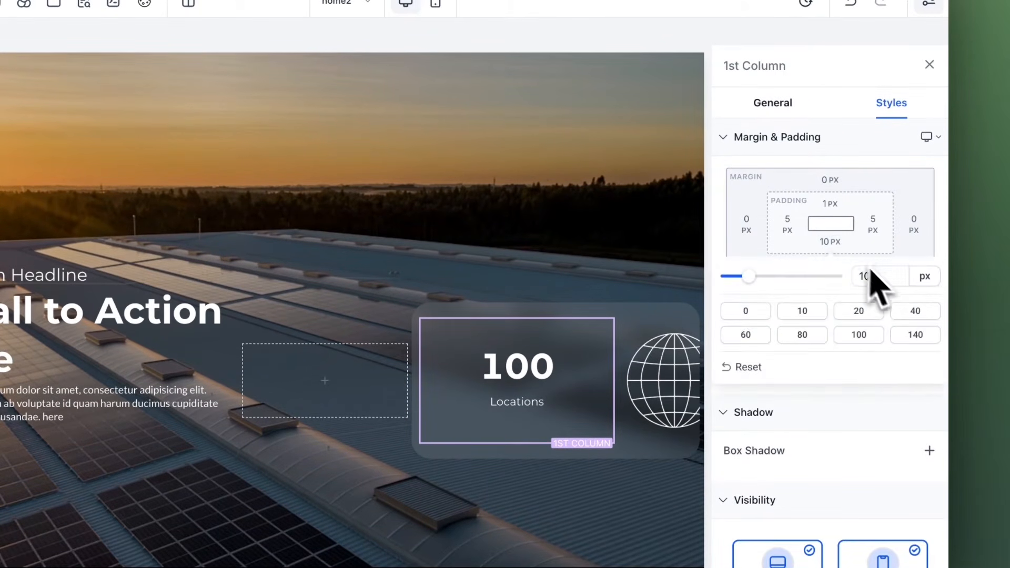
left_click(917, 181)
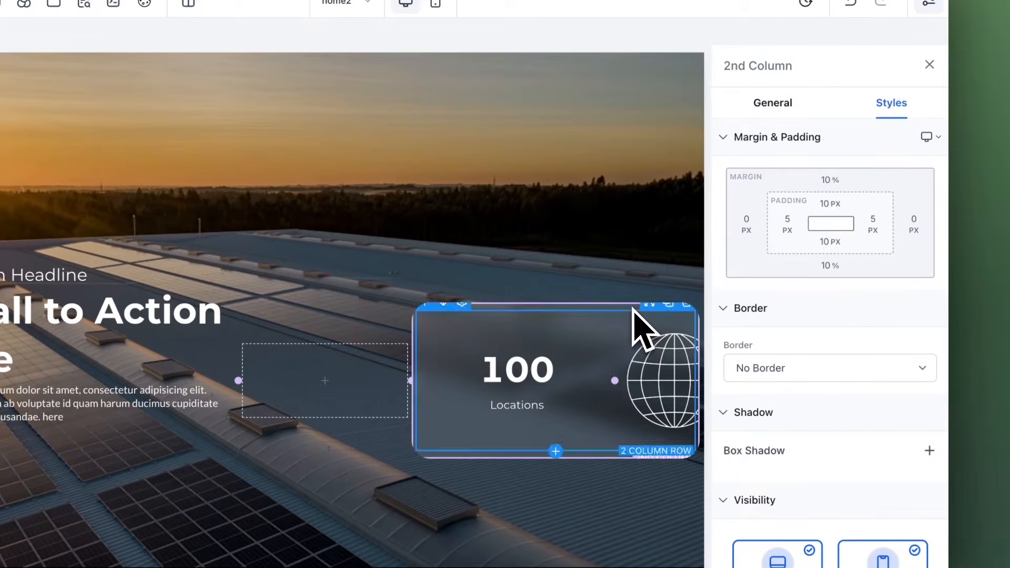
Step: Set the top padding of the blurred hero-card column to 1 px and reduce its bottom padding
left_click(836, 203)
type("1")
left_click(901, 195)
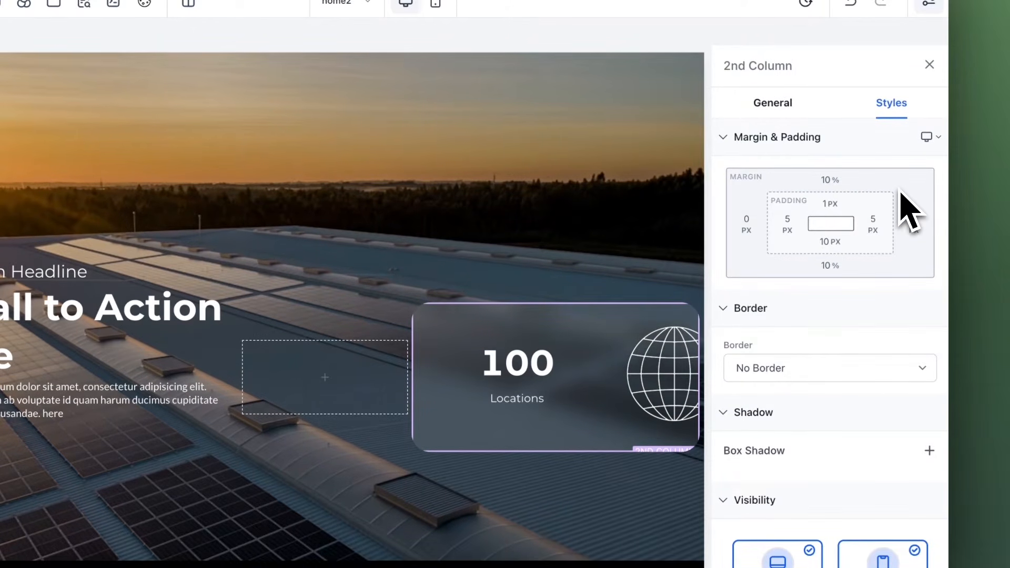
left_click(841, 242)
left_click(910, 179)
Step: Insert a Logo Showcase element below the hero's 2 Column row and select it
left_click(560, 507)
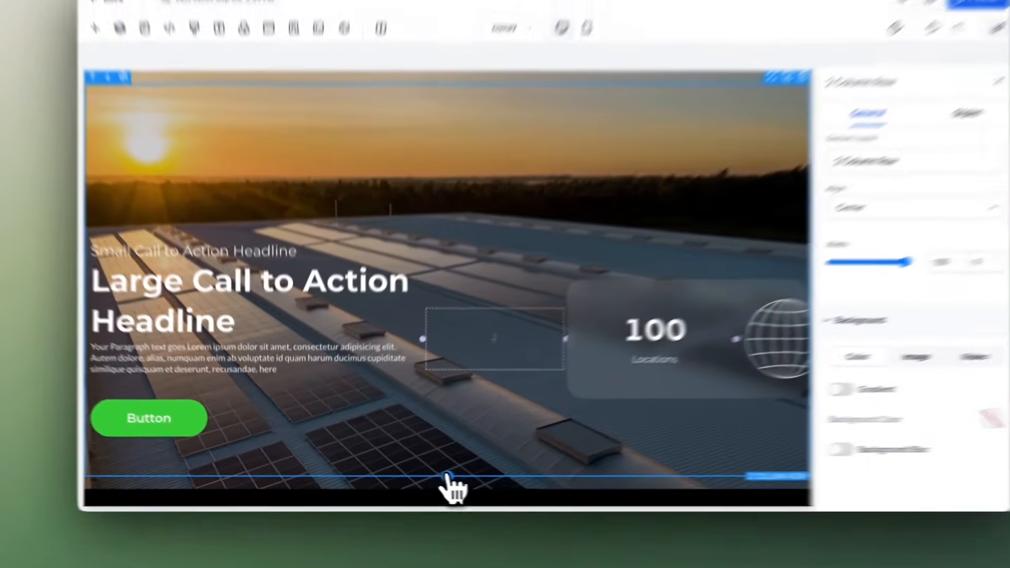
left_click(421, 478)
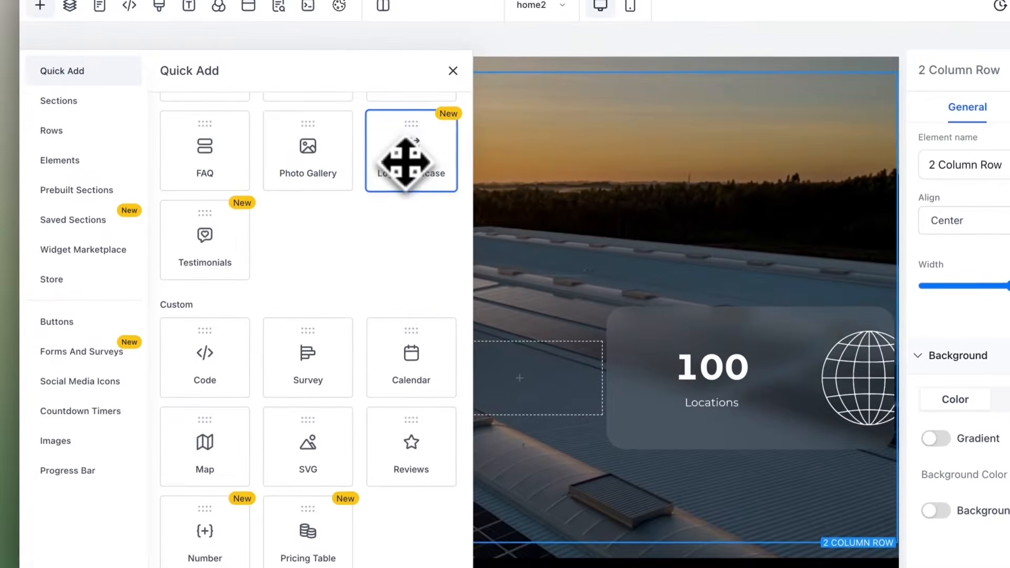
left_click(404, 97)
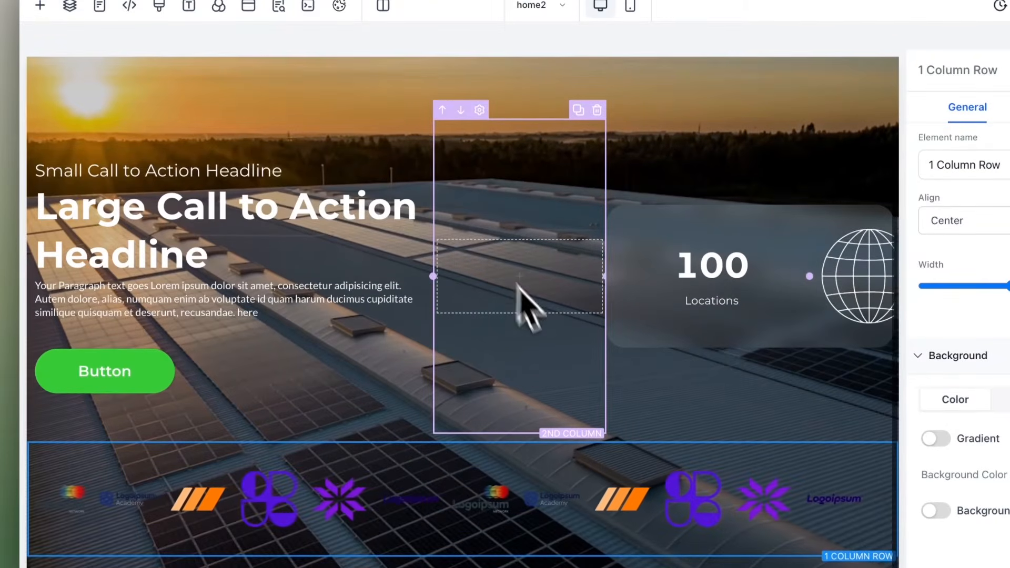
left_click(410, 479)
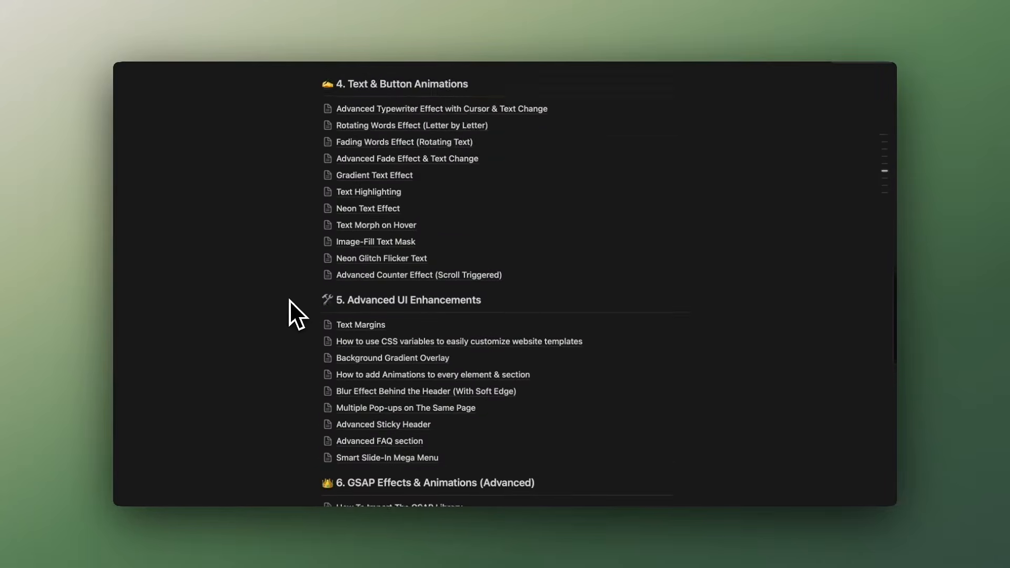
scroll(289, 300, "up", 20)
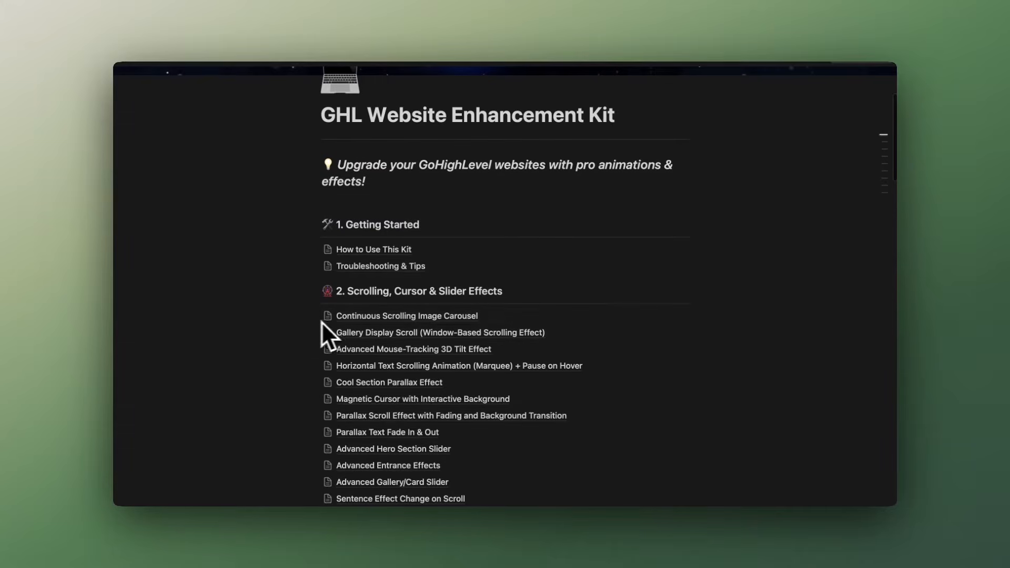
scroll(316, 322, "down", 1)
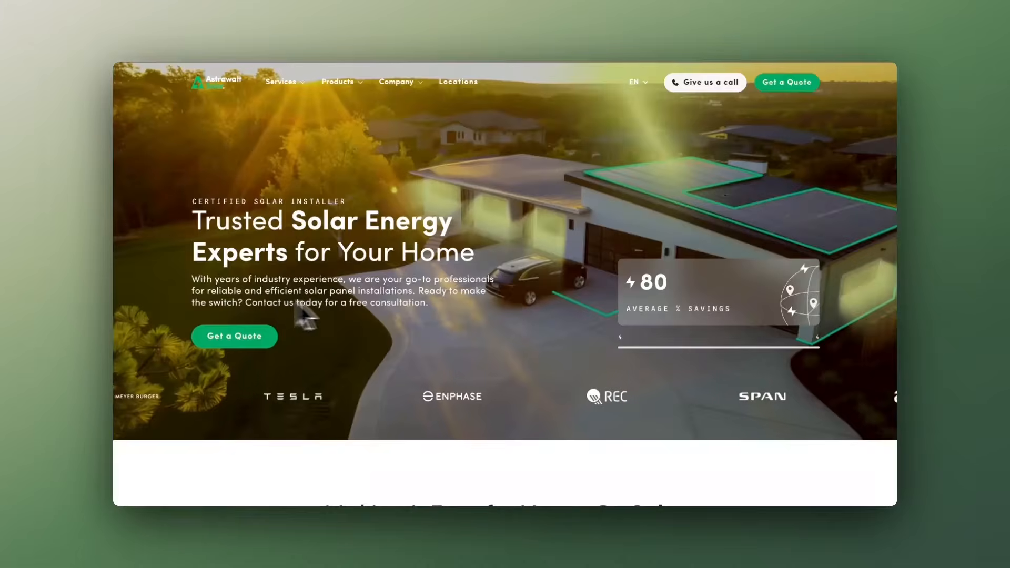
scroll(392, 305, "down", 2)
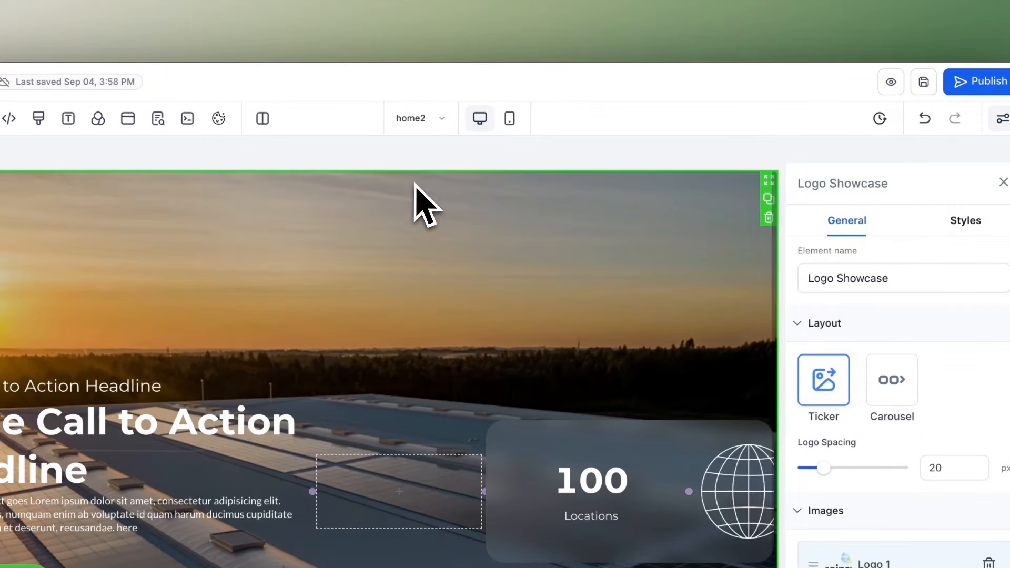
Step: Allow the hero section's rows to take the entire width and set the main 2 Column row's width to 80%
left_click(421, 200)
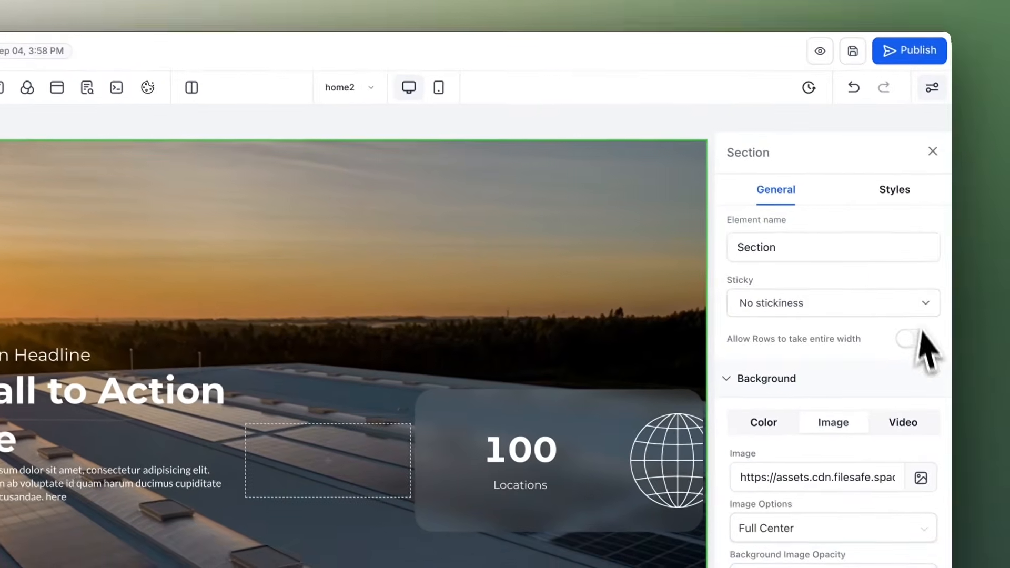
left_click(914, 338)
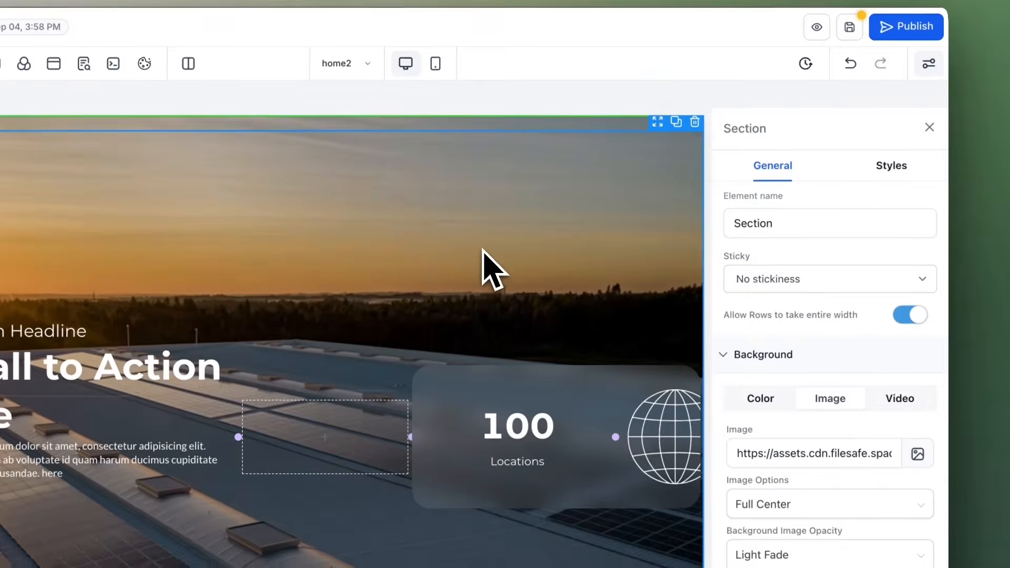
left_click(484, 272)
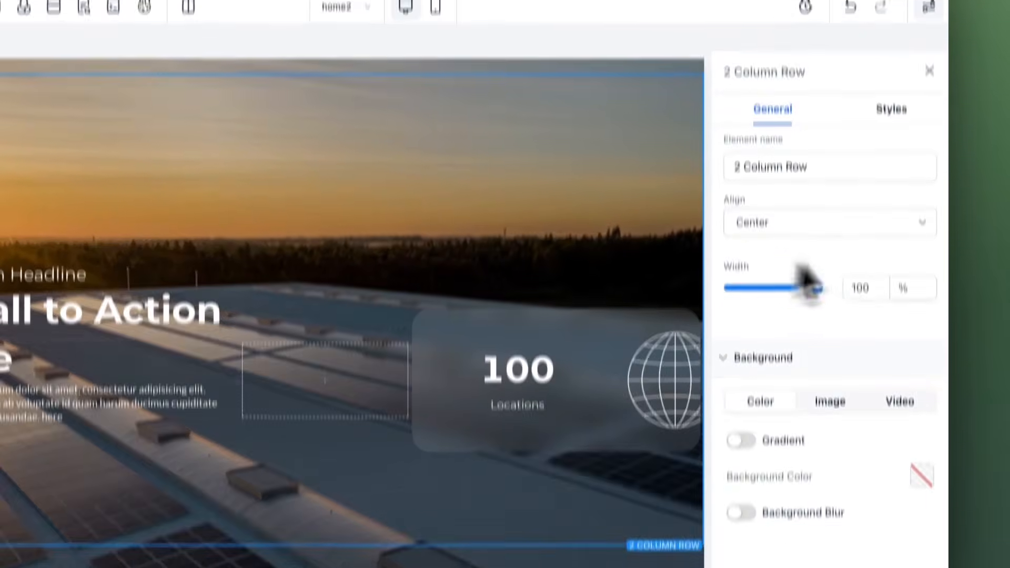
left_click_drag(874, 367, 837, 367)
type("0")
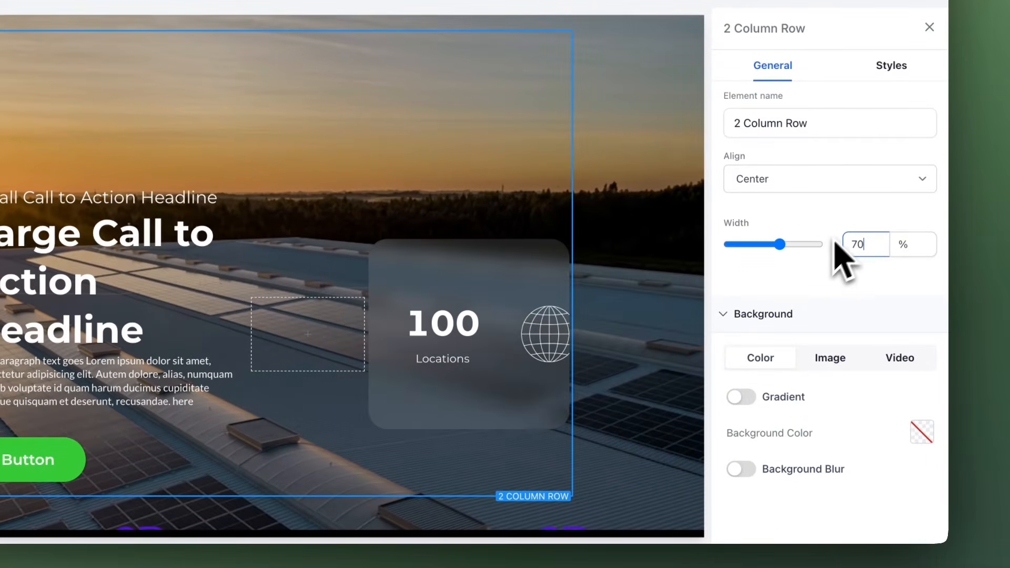
type("8")
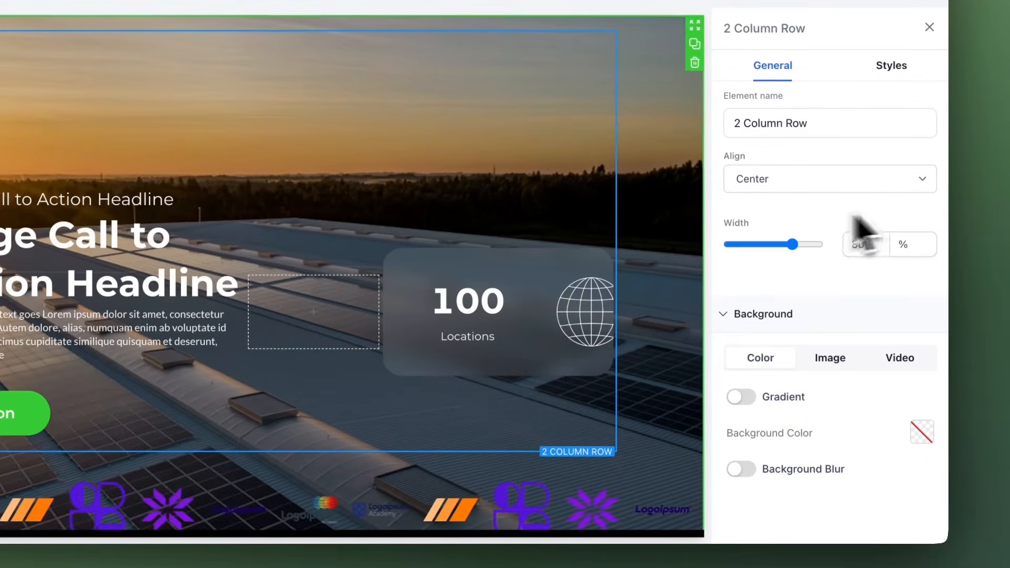
left_click(584, 456)
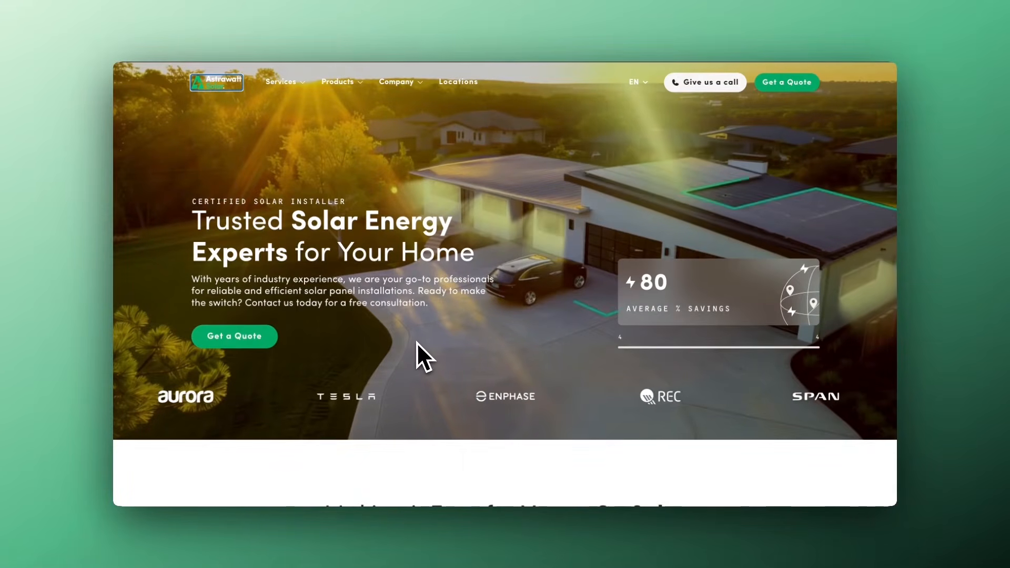
Step: Examine the reference solar site's sections below the hero, including the feature columns and the image cards for installations
scroll(416, 342, "down", 5)
scroll(416, 342, "down", 2)
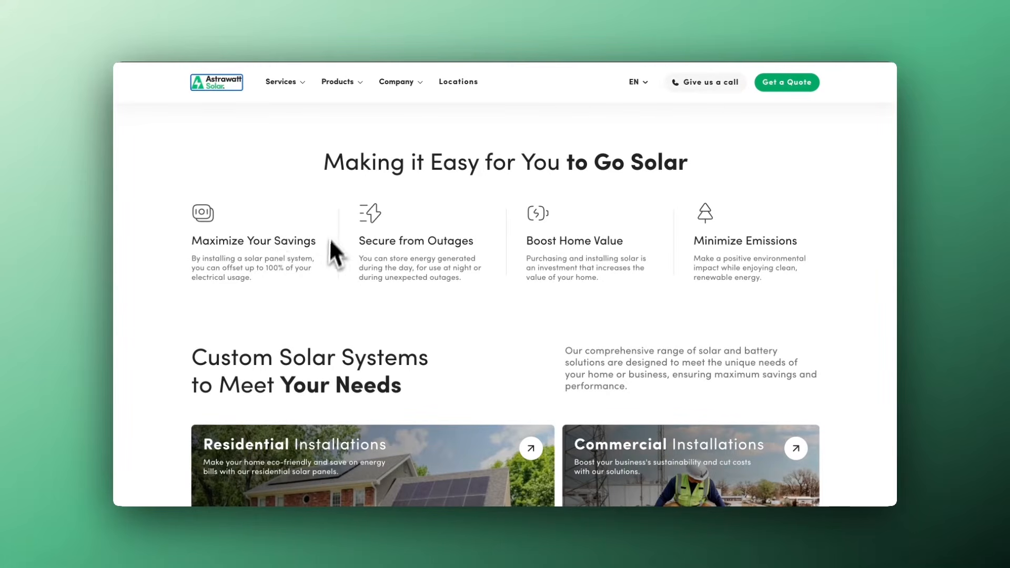
scroll(442, 267, "down", 3)
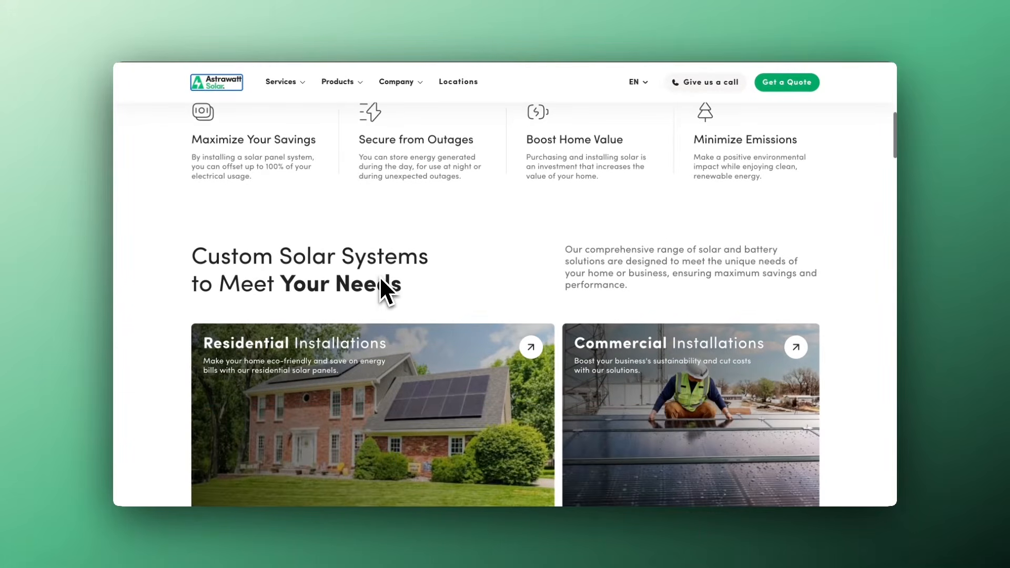
scroll(497, 229, "down", 1)
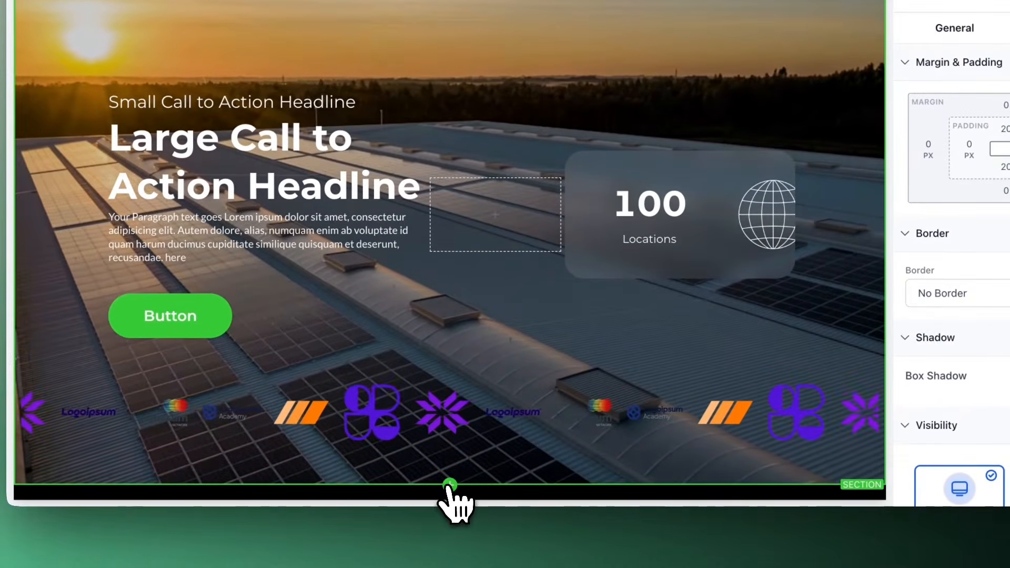
Step: Add a full-width section directly below the hero and give it a white background
left_click(450, 485)
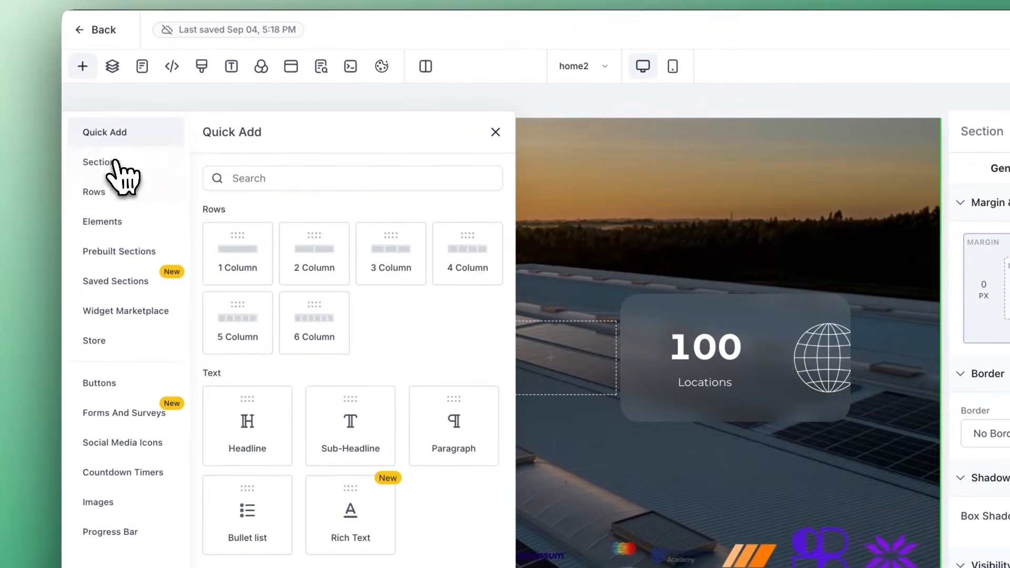
left_click(113, 163)
left_click_drag(252, 214, 917, 525)
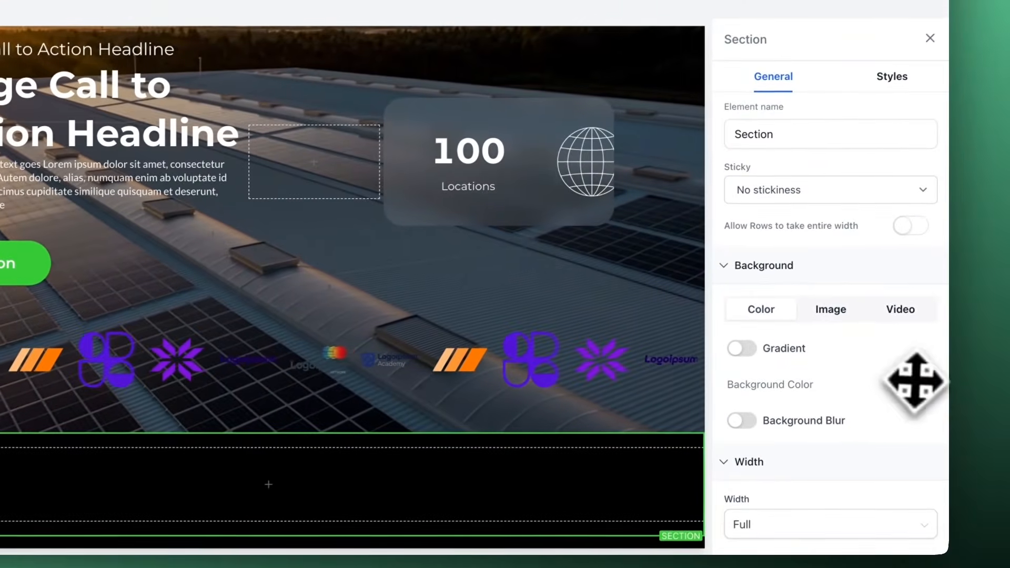
left_click(979, 367)
left_click(745, 207)
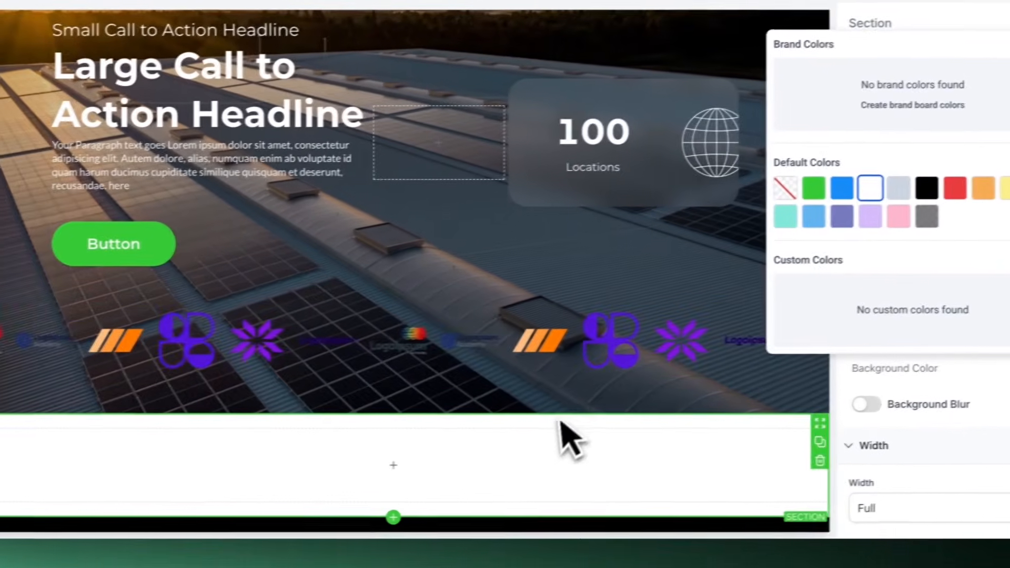
Step: Insert a 2 Column row into the white section and duplicate it to form a second row underneath
left_click(441, 447)
left_click(426, 463)
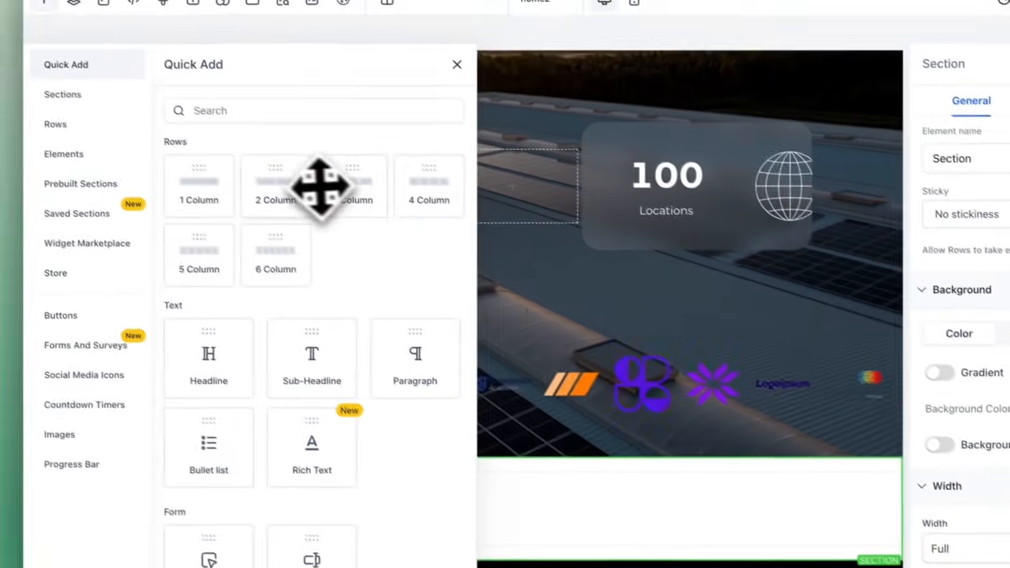
left_click(158, 142)
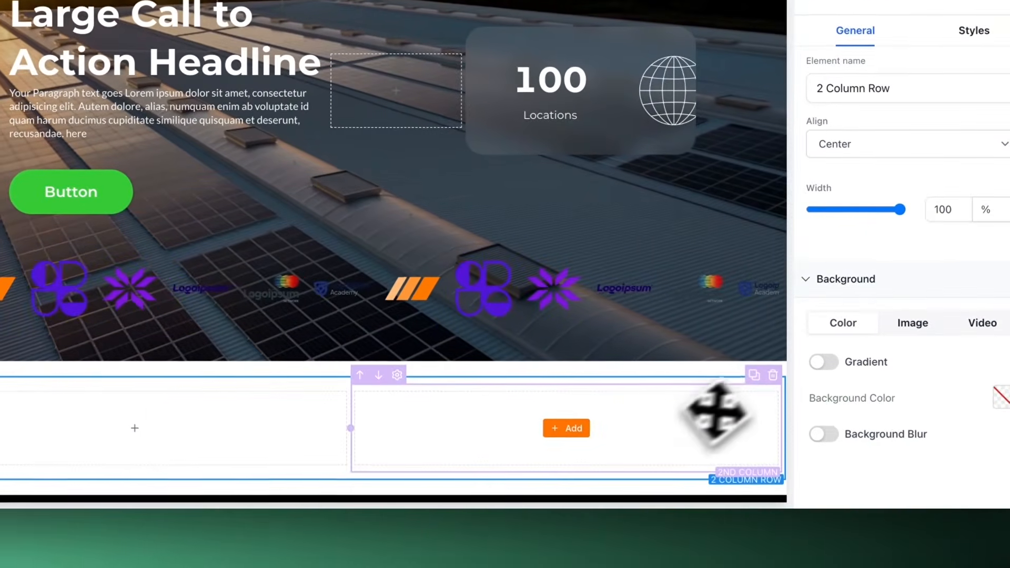
scroll(631, 371, "down", 2)
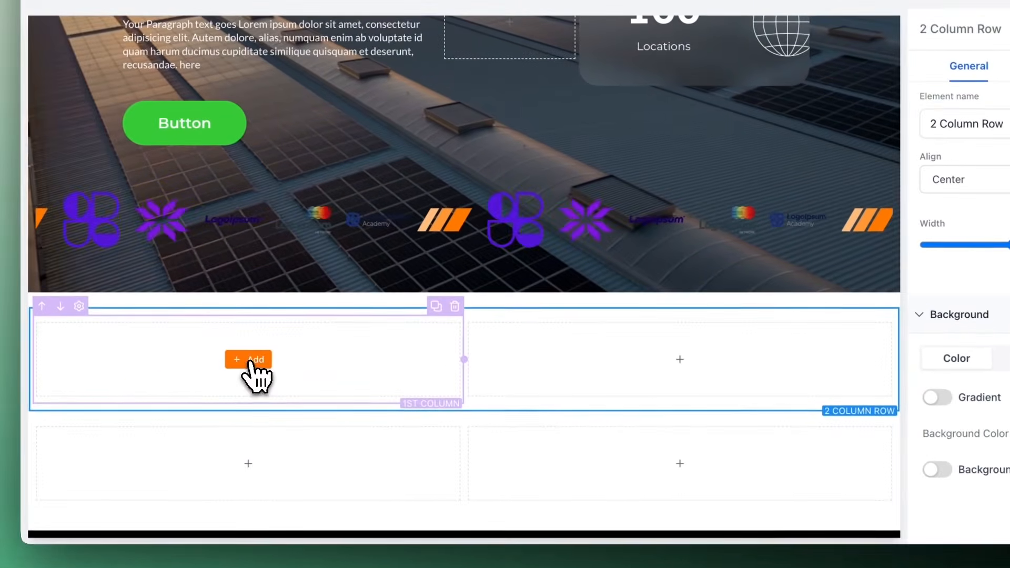
Step: Add a Headline element to the first column of the white section's upper row and left-align it
left_click(135, 326)
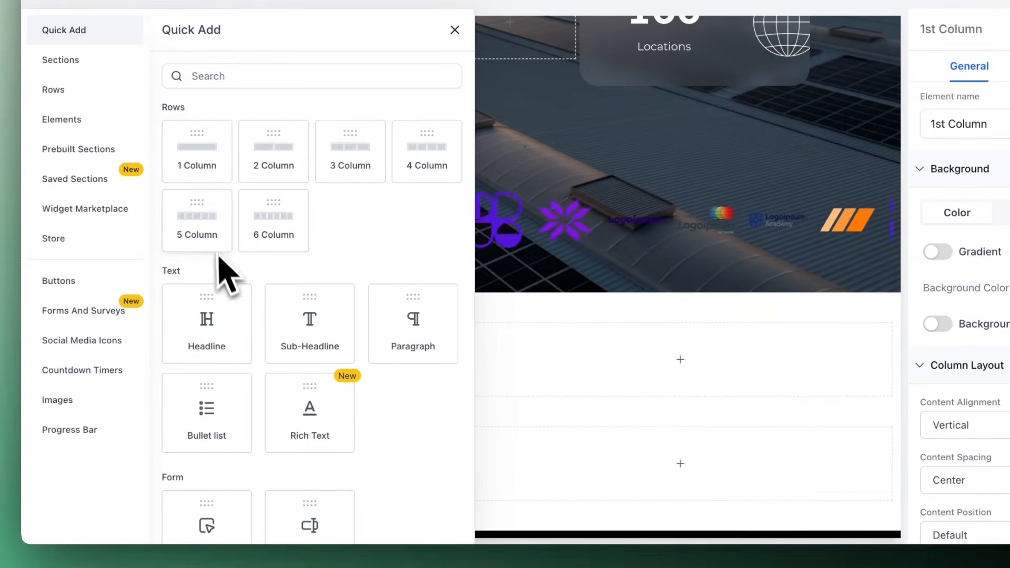
left_click(211, 329)
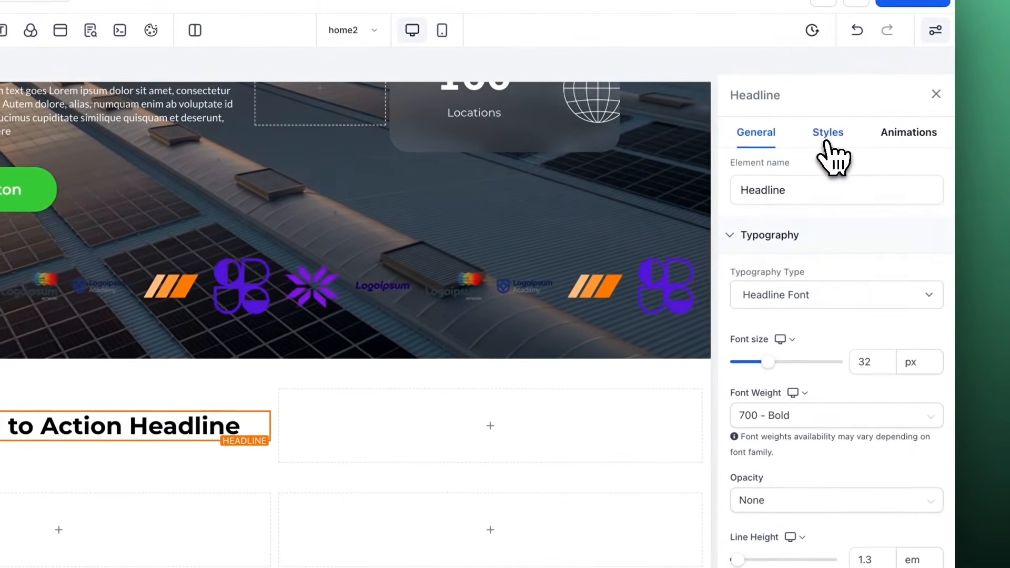
left_click(826, 143)
scroll(844, 328, "down", 5)
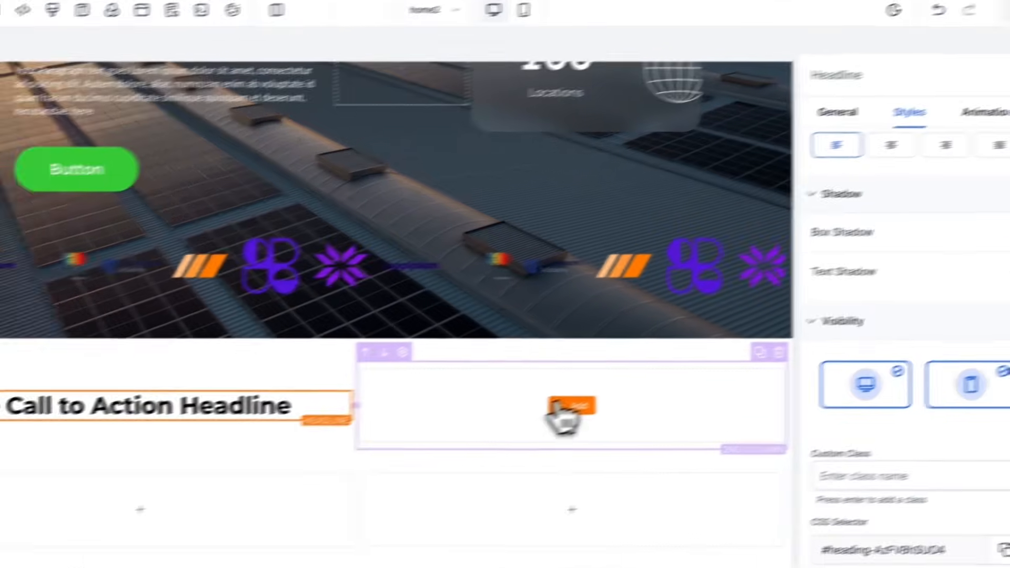
Step: Add a Paragraph element to the second column beside the headline and left-align its text
left_click(490, 427)
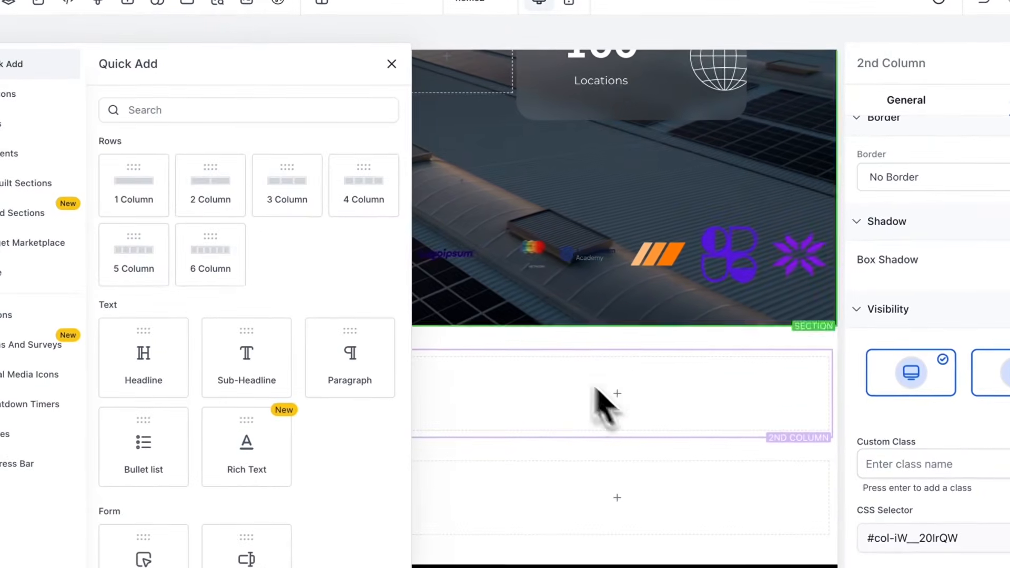
left_click(337, 361)
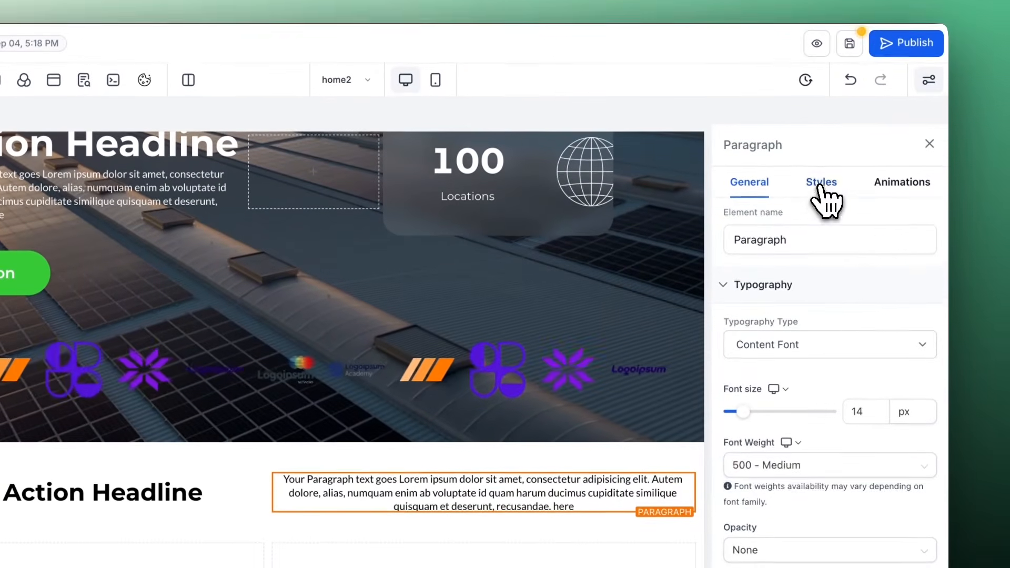
left_click(821, 119)
scroll(830, 285, "down", 3)
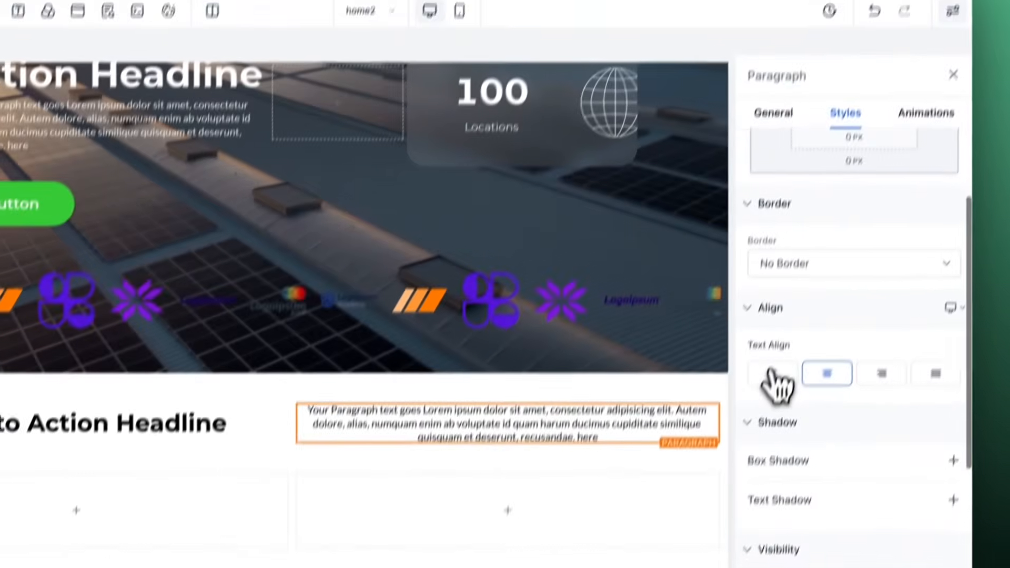
left_click(775, 374)
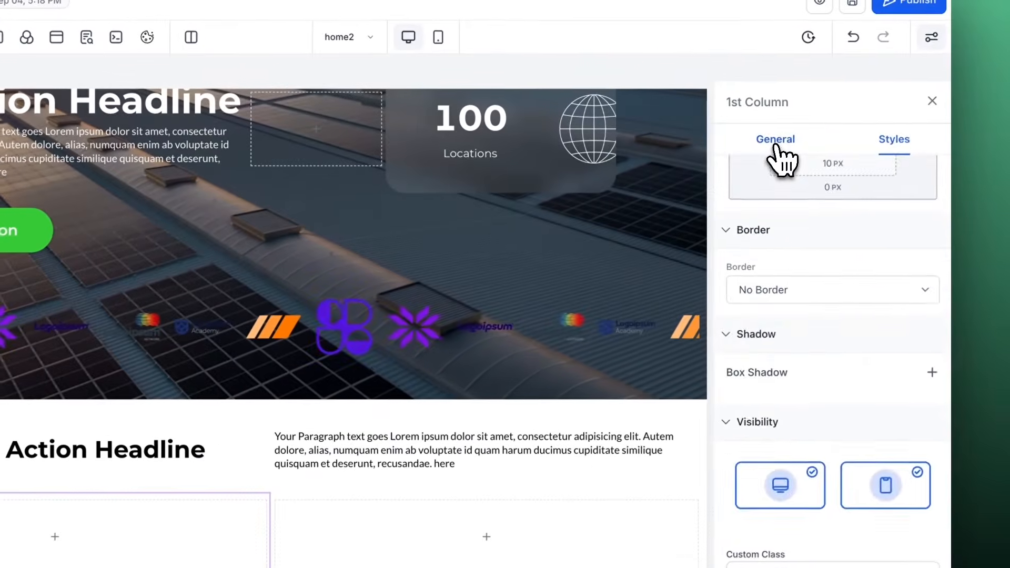
Step: Give the lower row's first column the green hills landscape as background image, using the Full Center option
left_click(944, 35)
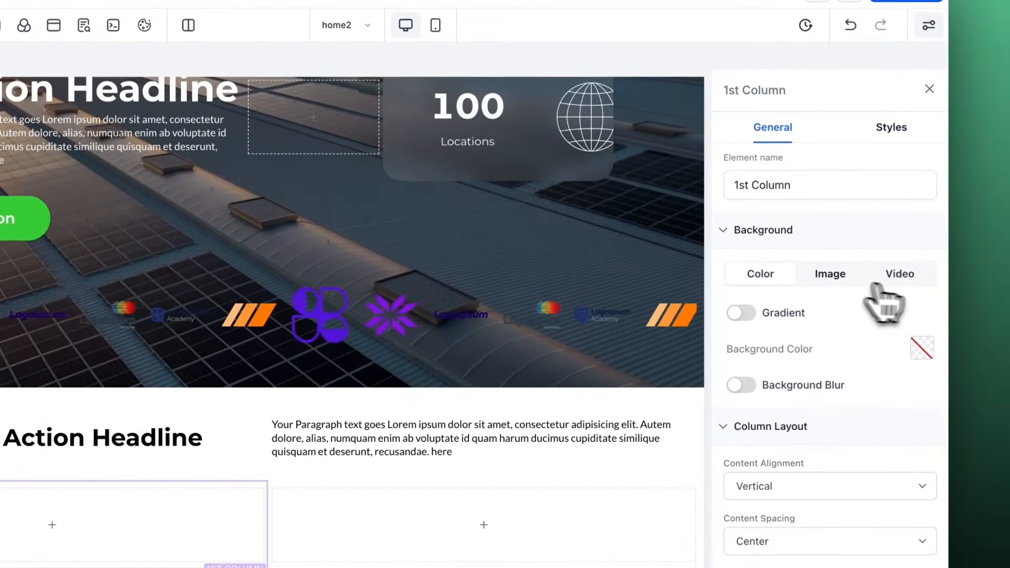
left_click(827, 274)
left_click(917, 331)
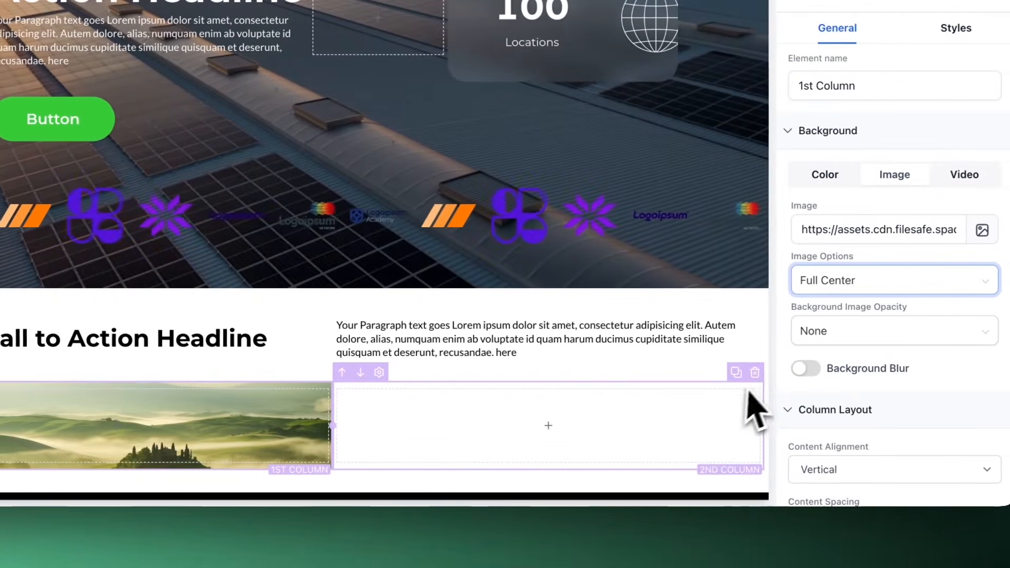
Step: Replace the lower row's empty second column with a duplicate of the image column, separated by a margin
left_click(834, 373)
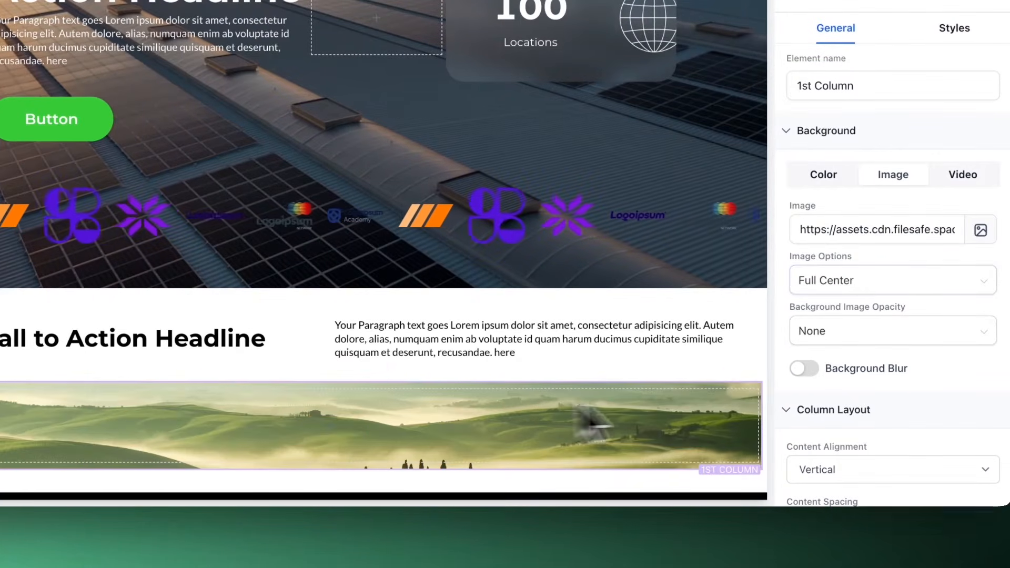
left_click(735, 373)
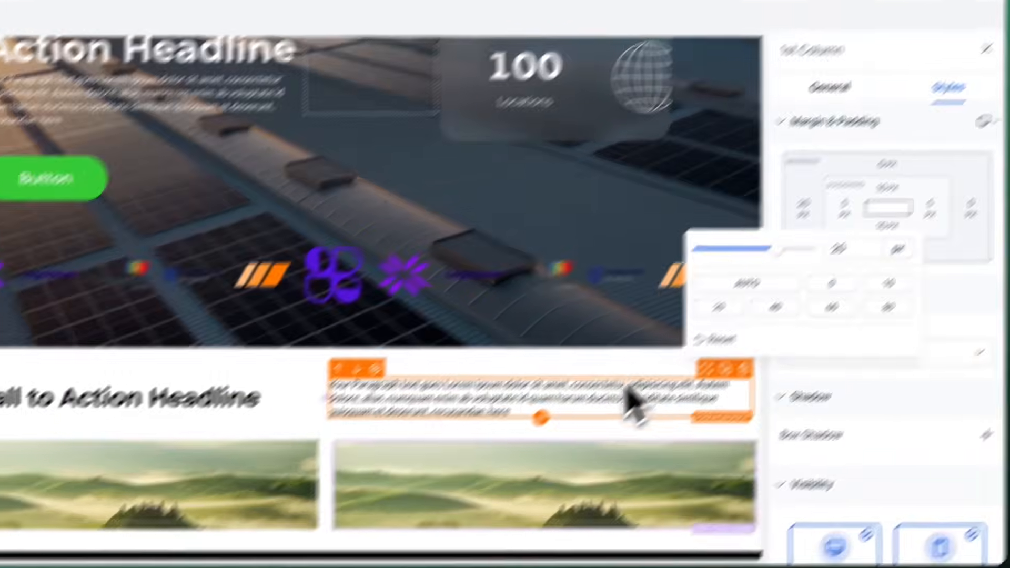
left_click(502, 469)
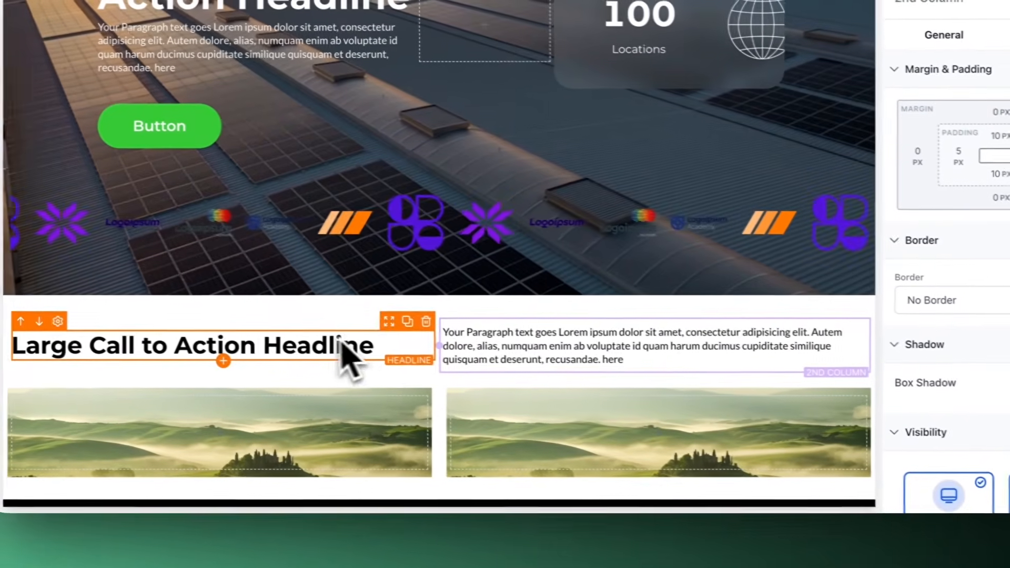
Step: Insert a Headline in the first image card's first inner column and a round black plus button in its second
left_click(444, 353)
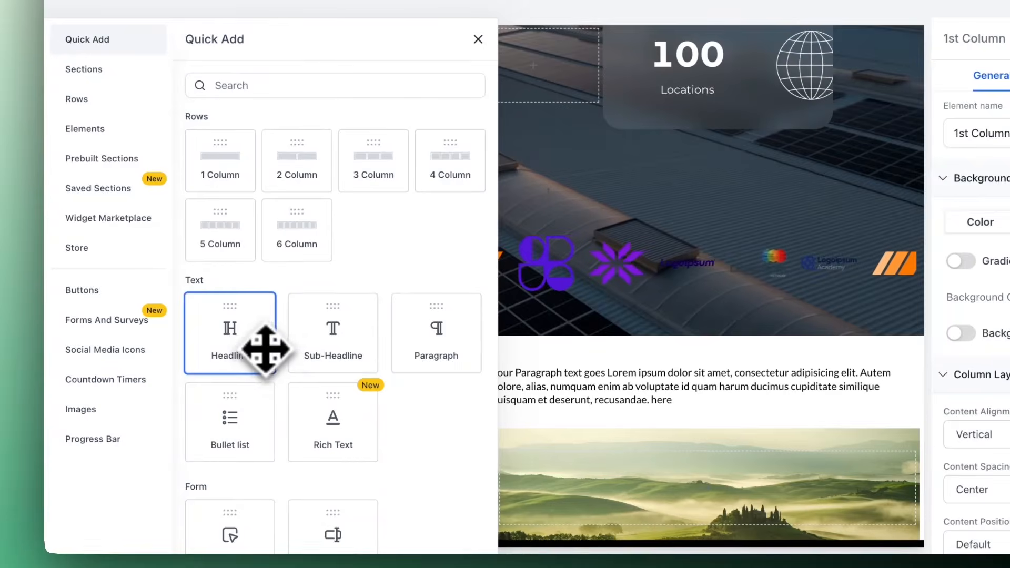
left_click(253, 328)
left_click(379, 477)
scroll(287, 279, "down", 5)
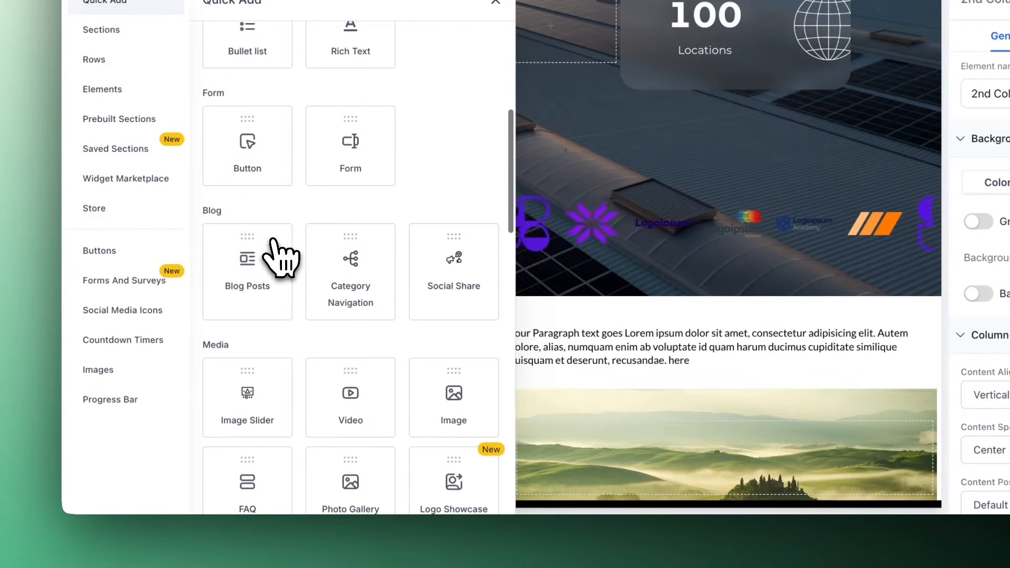
left_click(107, 252)
scroll(295, 280, "down", 2)
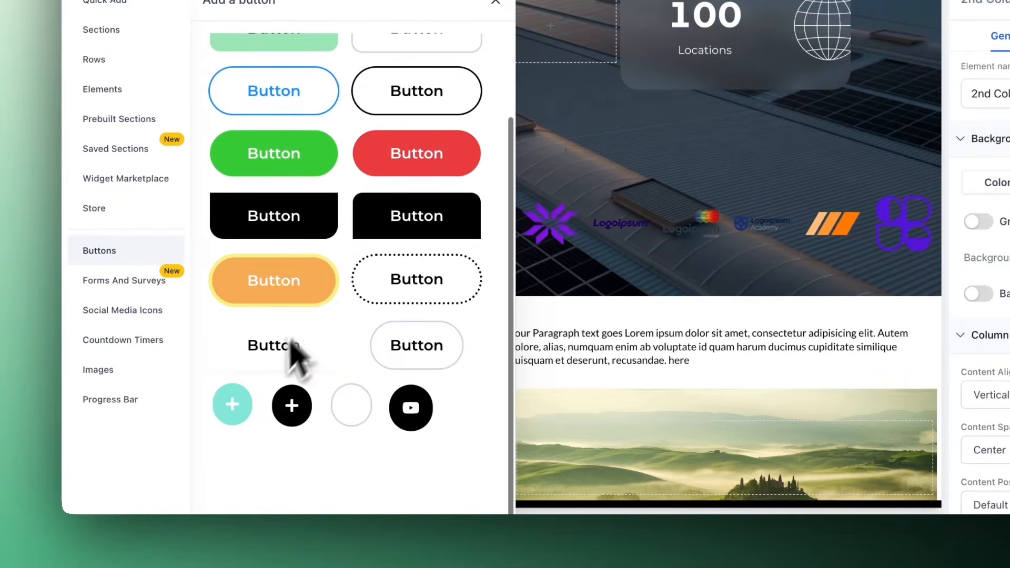
left_click(291, 407)
scroll(426, 447, "down", 1)
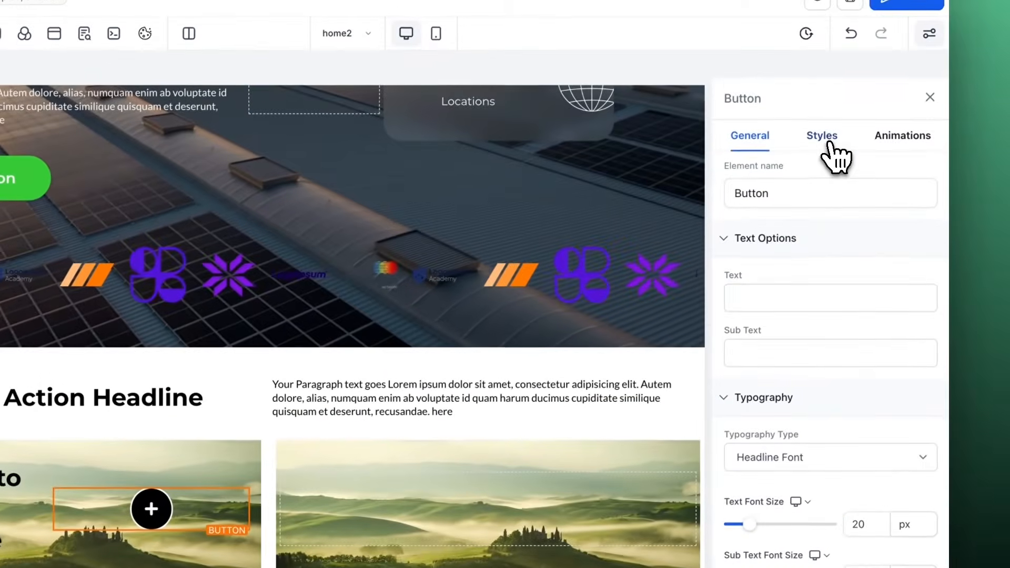
Step: Align the round plus button to the right of its column
left_click(822, 135)
scroll(842, 332, "down", 6)
left_click(852, 373)
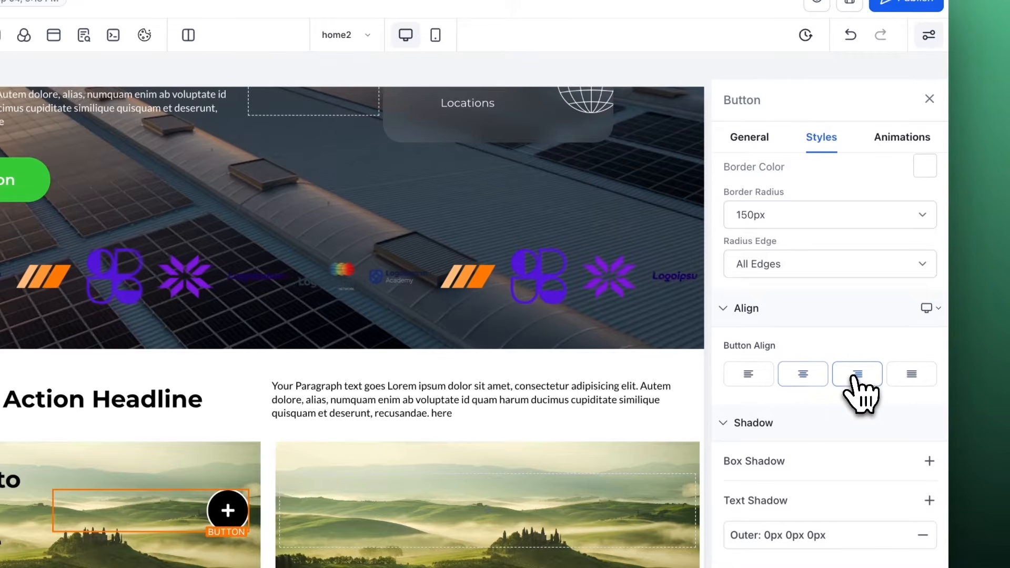
Step: Set the round button's background color to white and its icon color to black
scroll(779, 421, "up", 7)
left_click(751, 138)
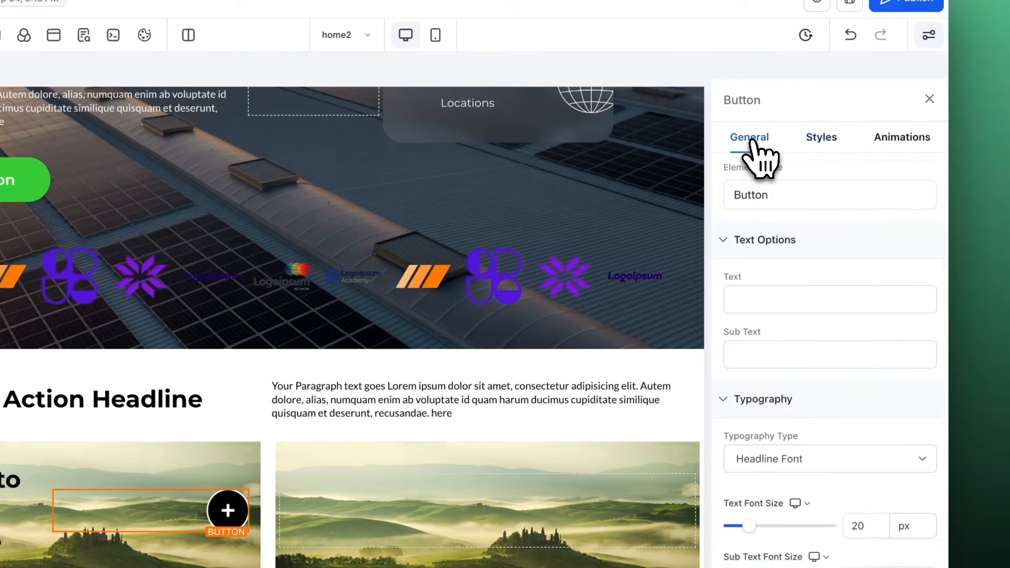
scroll(815, 426, "down", 3)
scroll(824, 368, "down", 5)
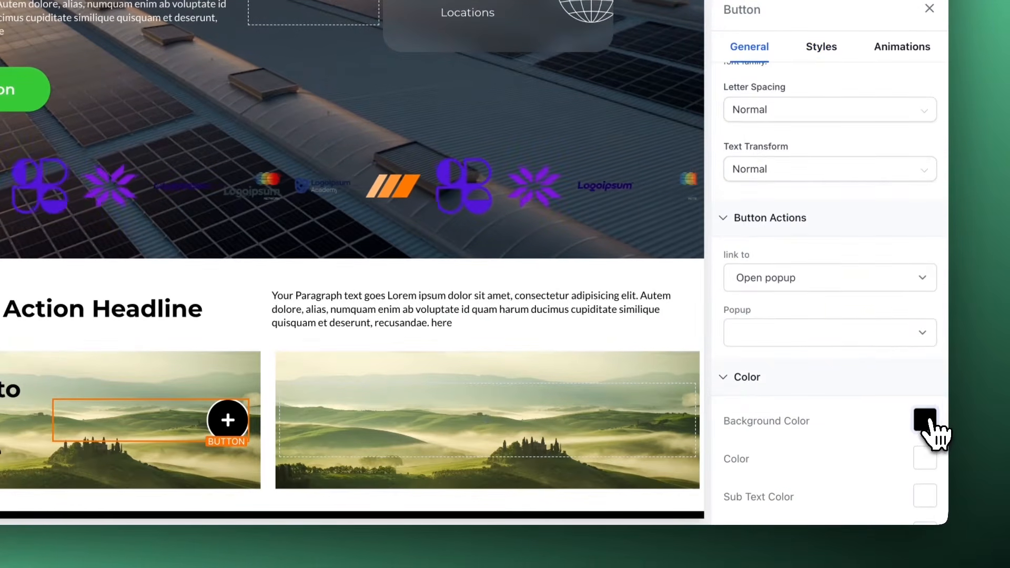
left_click(925, 420)
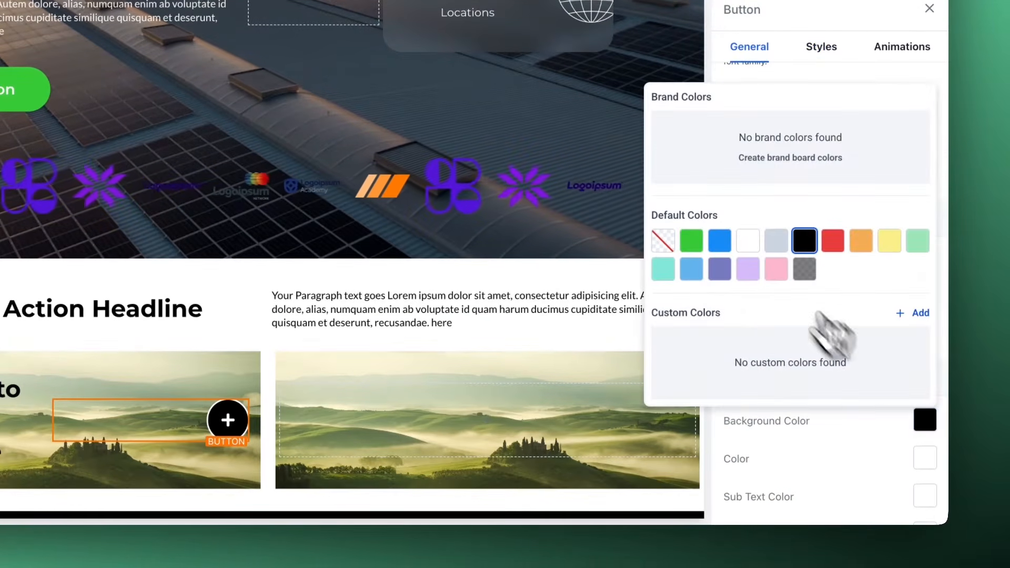
left_click(748, 240)
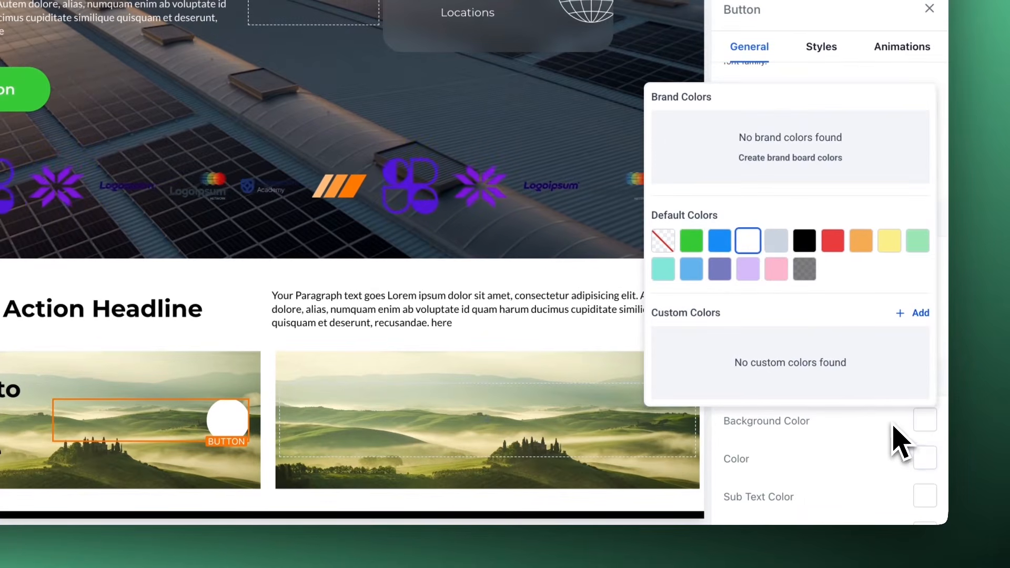
left_click(901, 442)
scroll(897, 473, "down", 5)
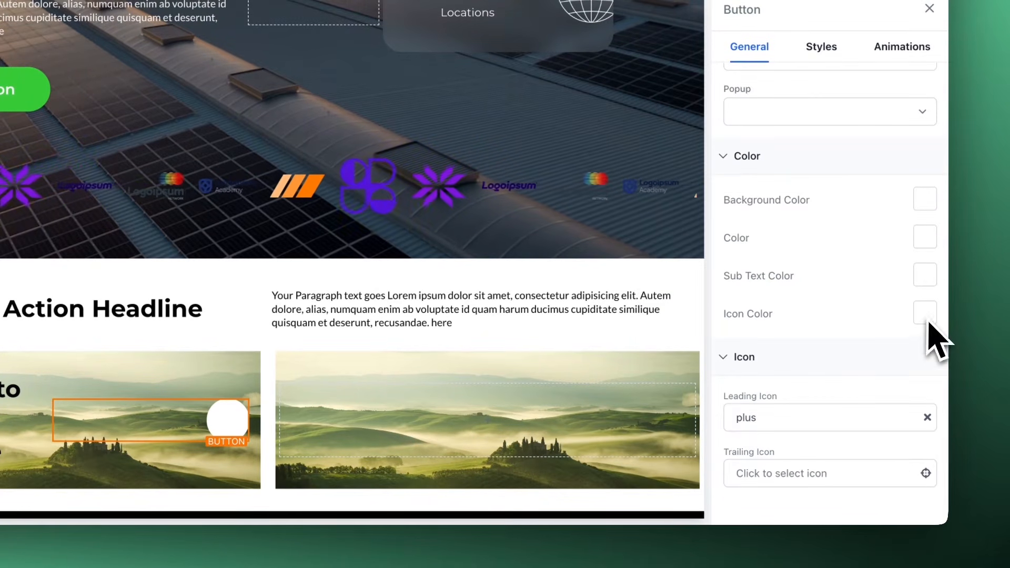
left_click(927, 322)
left_click(804, 133)
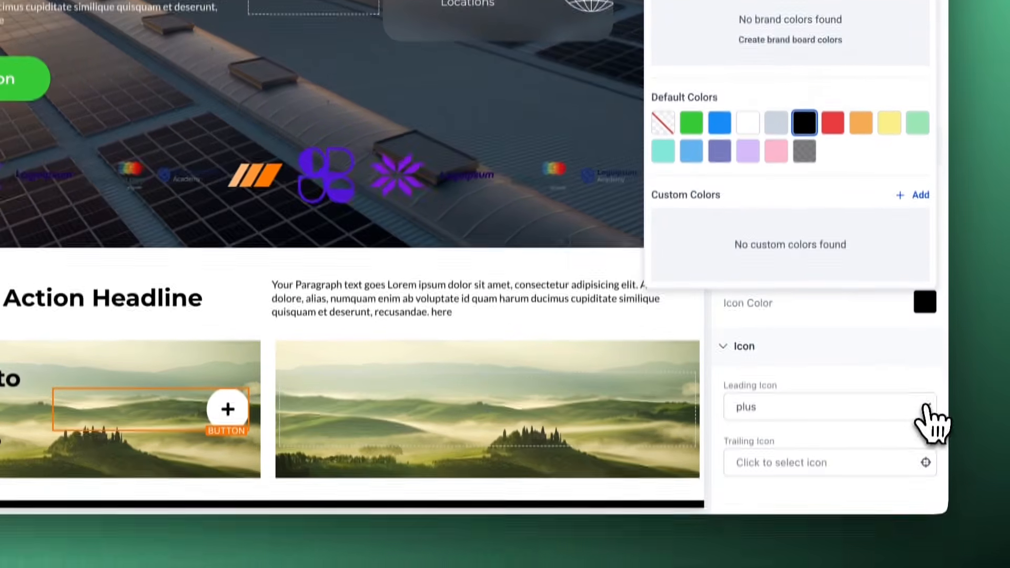
Step: Replace the round button's plus leading icon with arrow-right
left_click(926, 408)
left_click(832, 409)
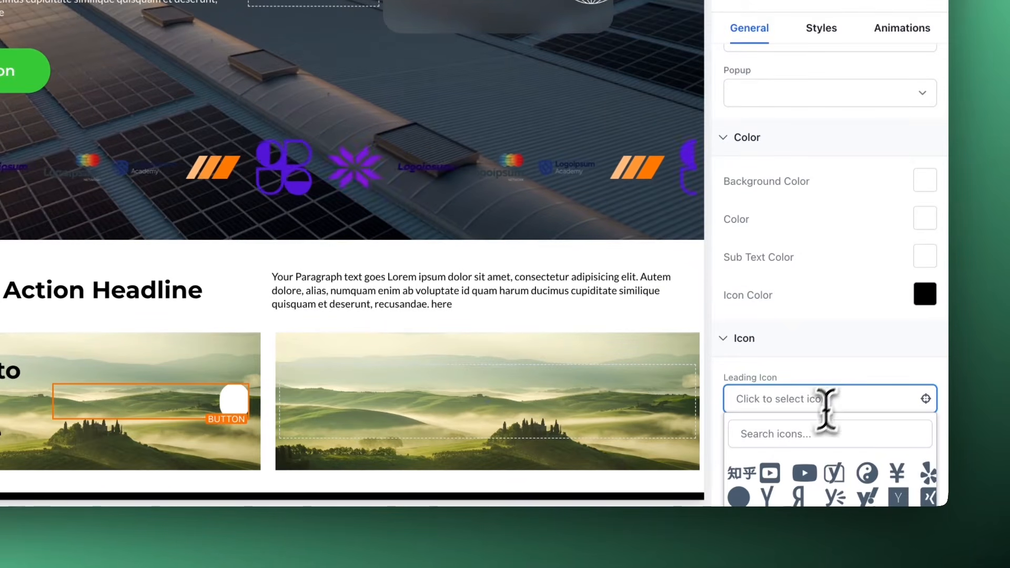
scroll(747, 478, "down", 2)
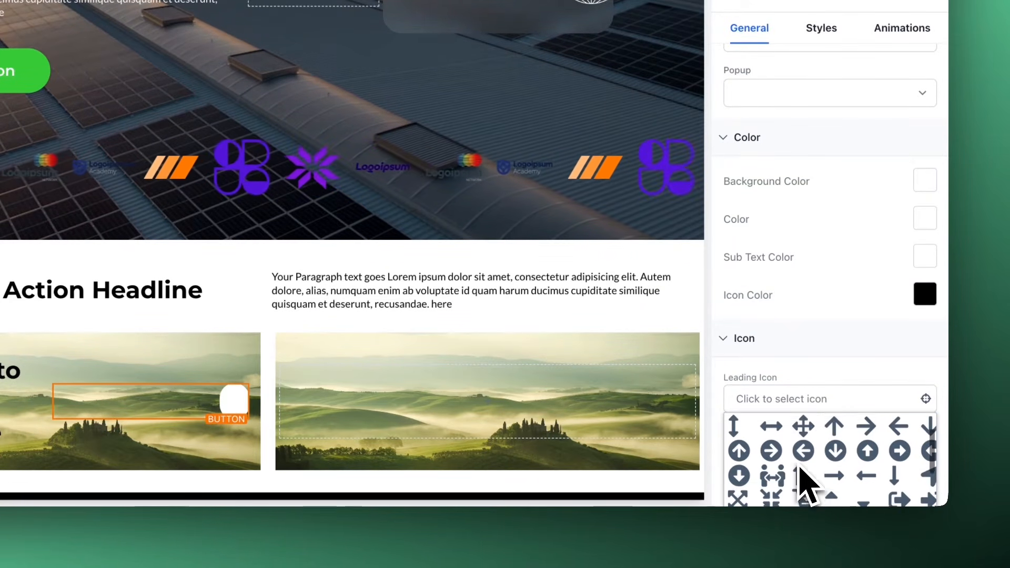
left_click(866, 424)
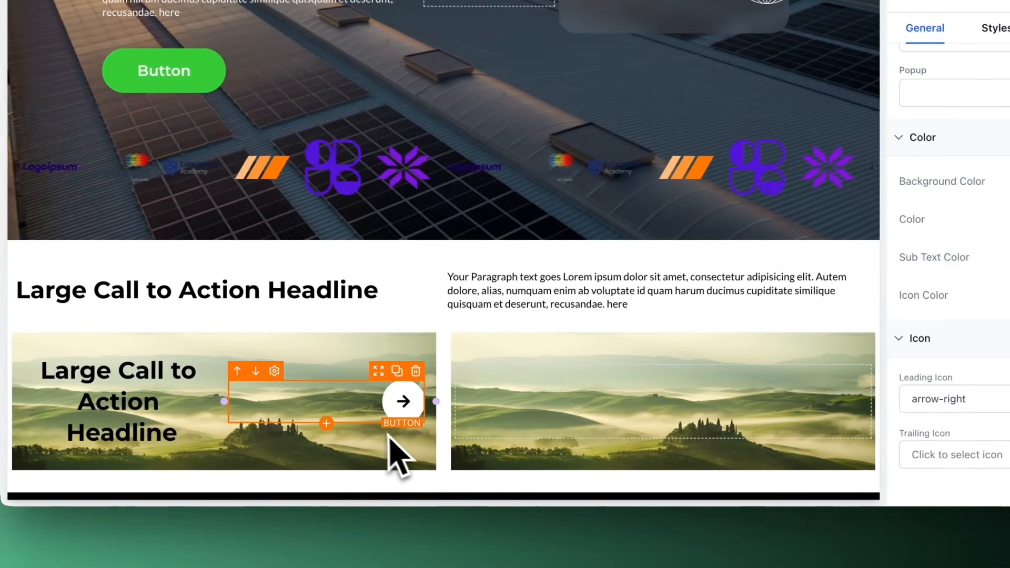
Step: Widen the headline's inner column in the first image card, narrowing the arrow button's column, and left-align the headline
left_click(221, 444)
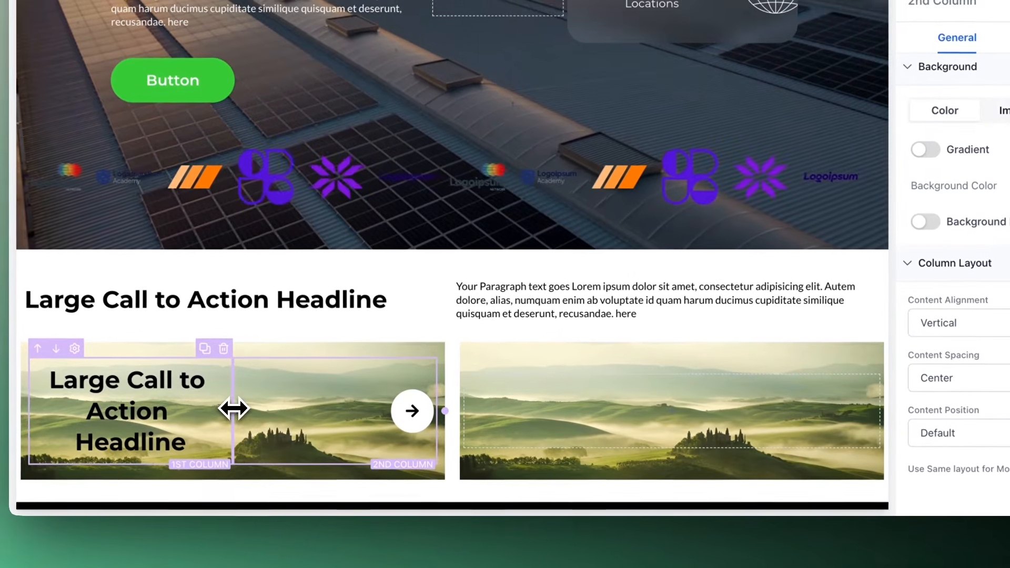
left_click_drag(224, 398, 245, 399)
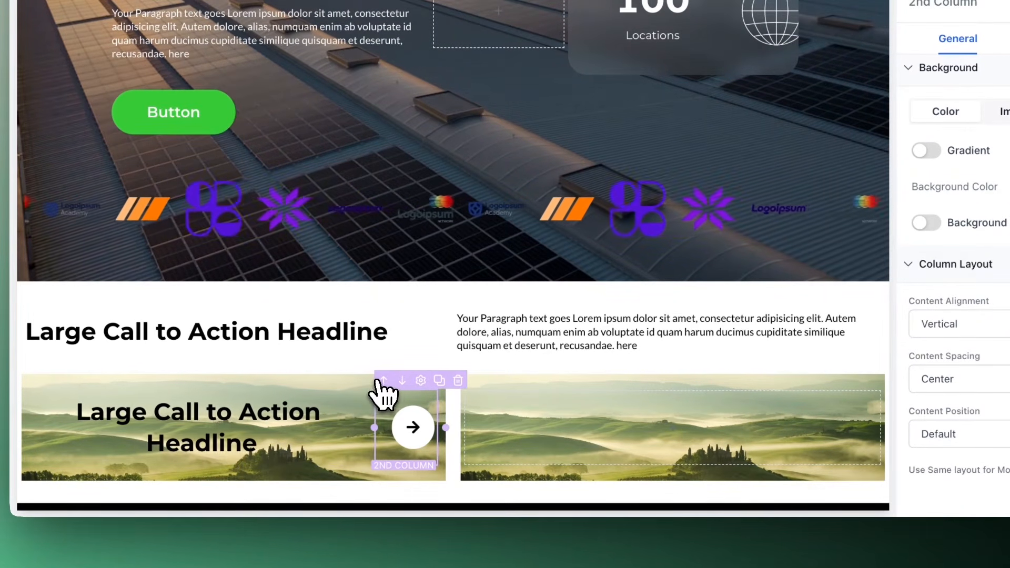
left_click_drag(382, 378, 382, 379)
left_click(274, 410)
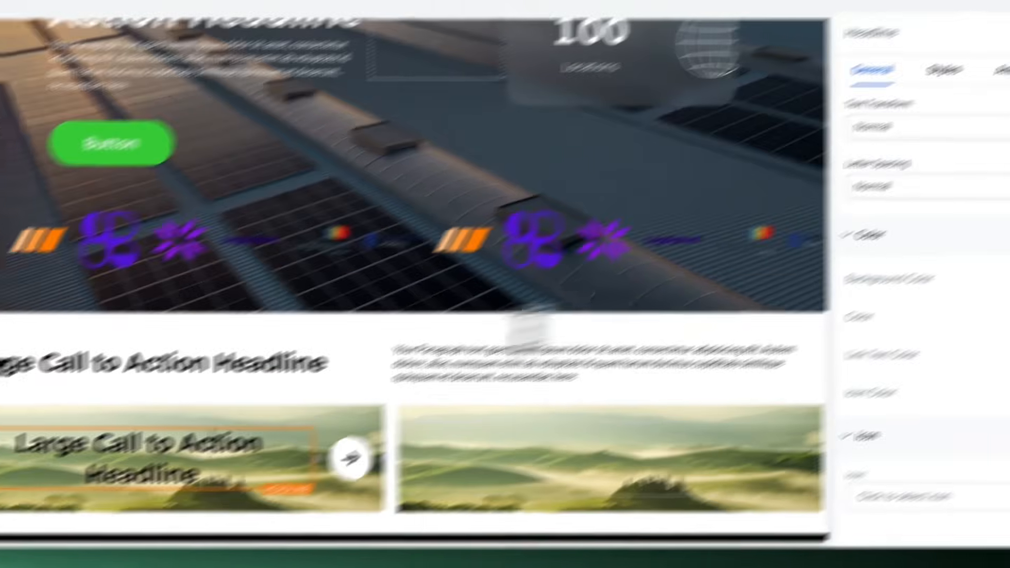
left_click(825, 148)
scroll(810, 368, "down", 2)
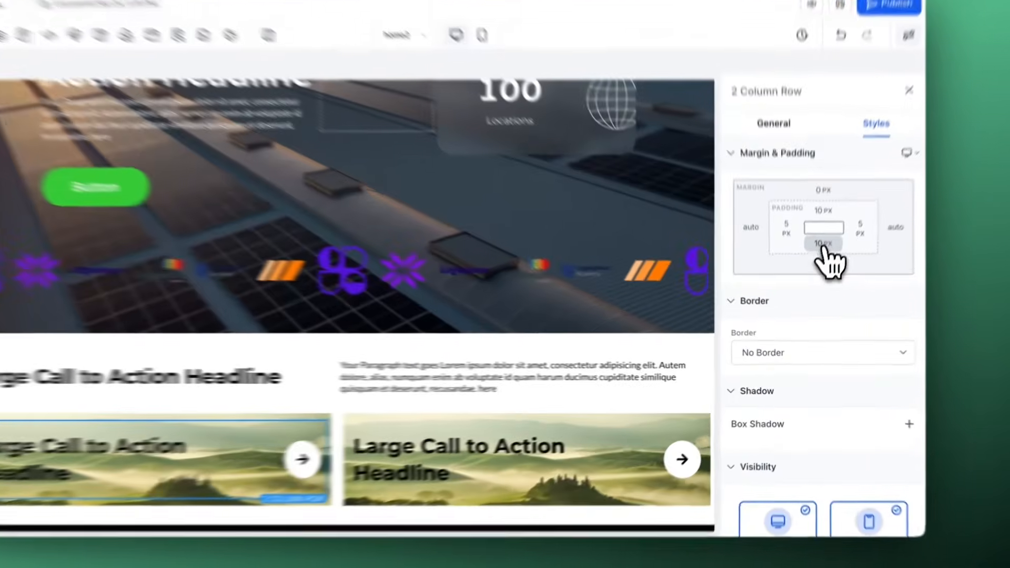
Step: Set the bottom padding of the first image card's inner two-column row to 200 px
left_click(814, 269)
left_click(835, 334)
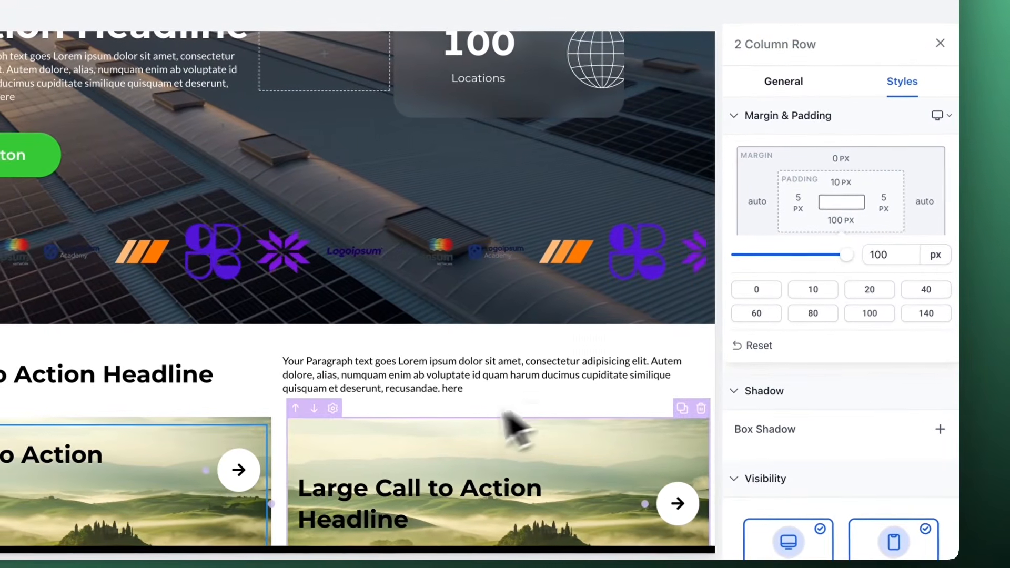
scroll(487, 421, "down", 1)
left_click(866, 257)
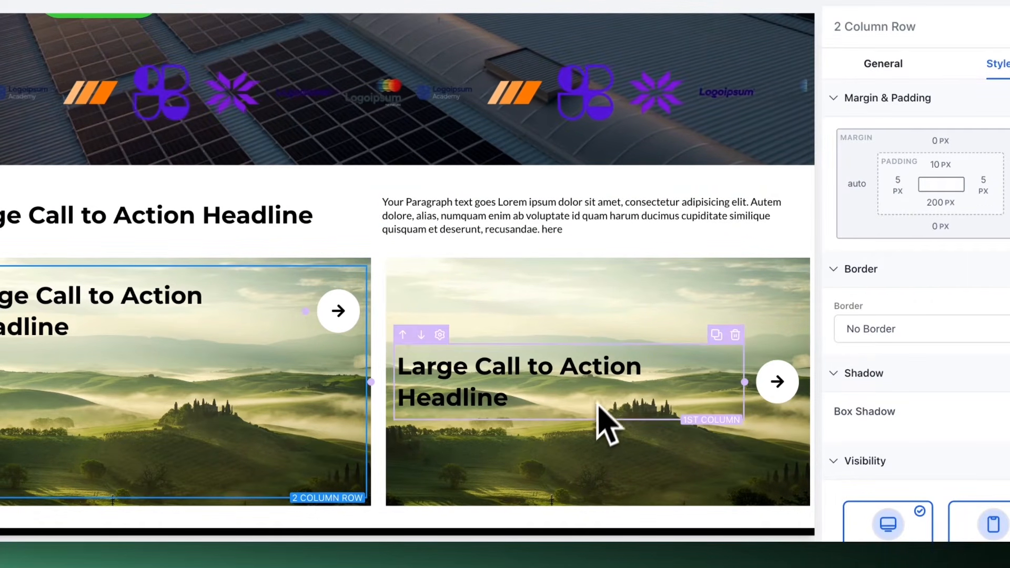
Step: Set the bottom padding of the second image card's inner two-column row to 200 px
left_click(600, 424)
left_click(835, 274)
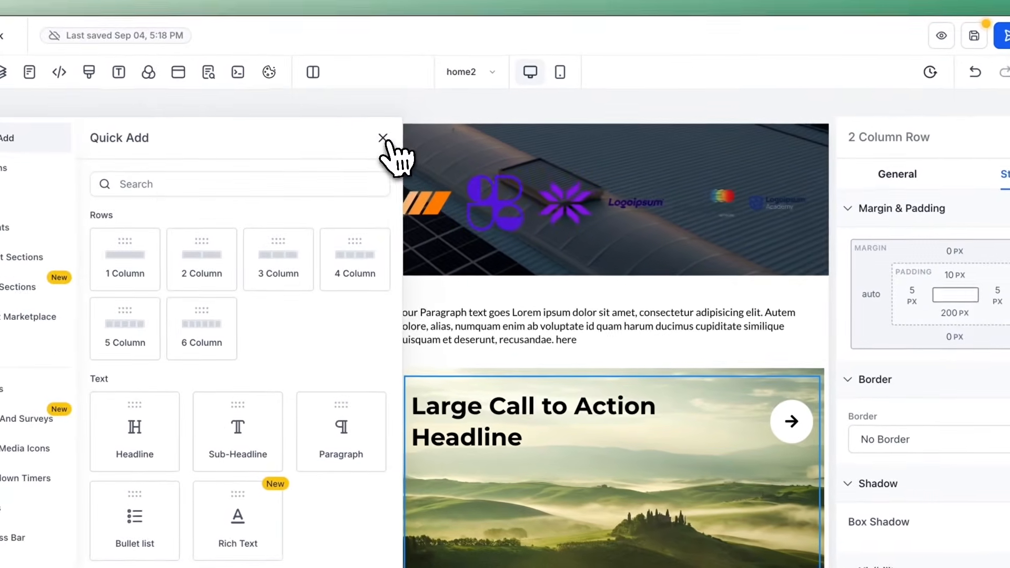
Step: Open a preview of the page to check the two enlarged image cards
left_click(259, 102)
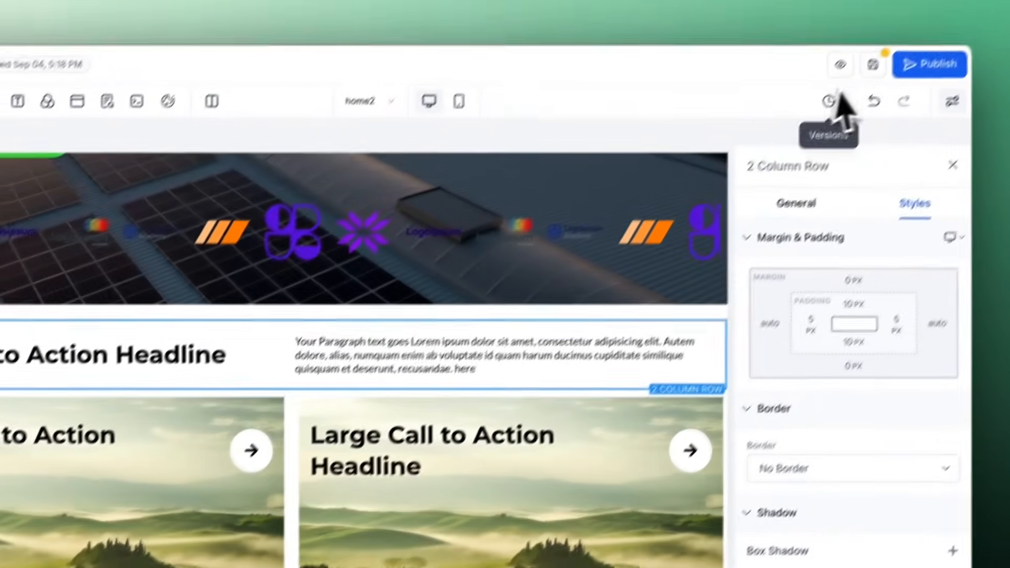
left_click(838, 64)
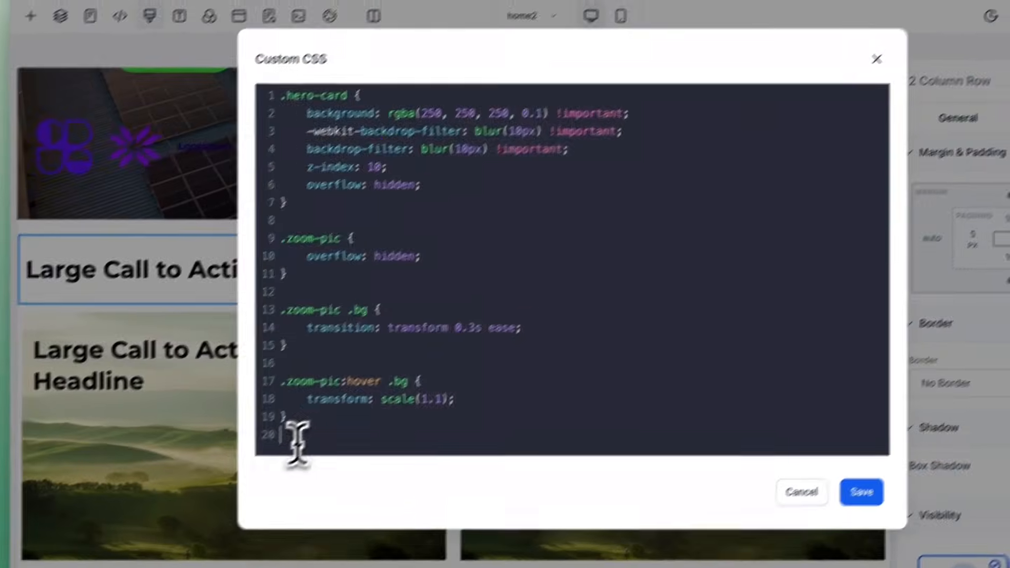
Step: Review the zoom-pic rules for hidden overflow, 0.3s ease transition and scale(1.1) on hover, and save the custom CSS
left_click_drag(297, 439, 310, 202)
left_click(494, 218)
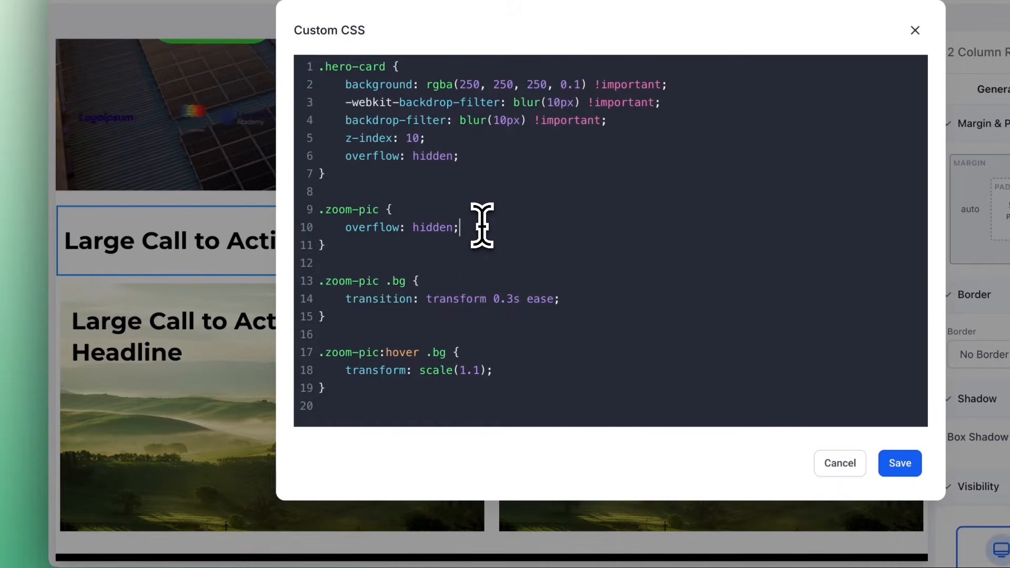
left_click(408, 280)
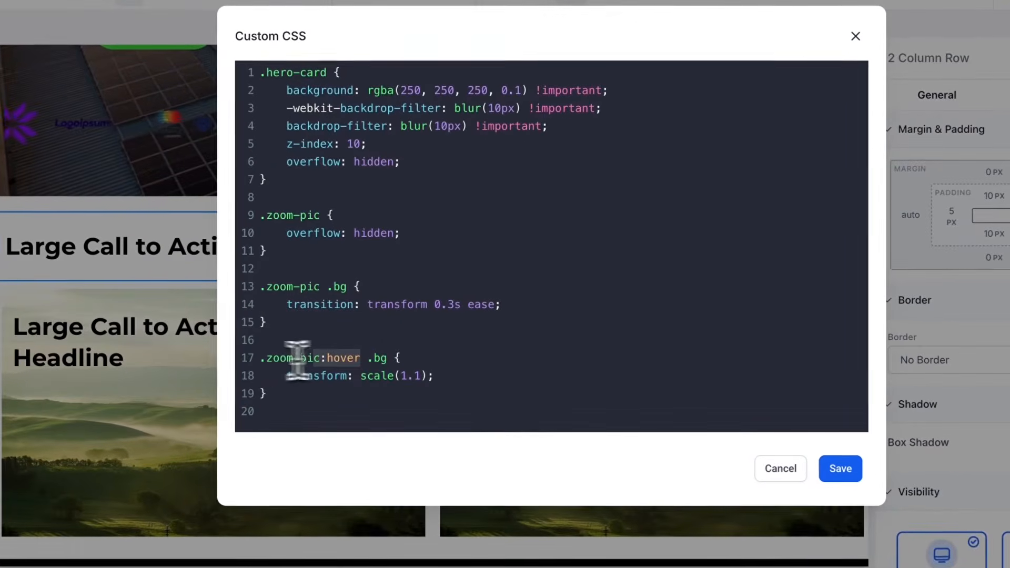
left_click(278, 361)
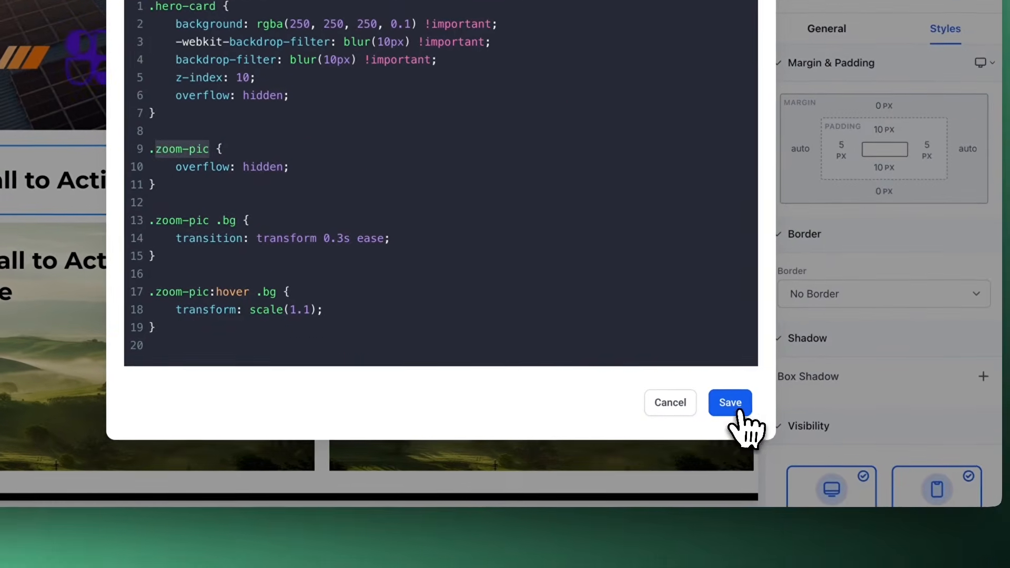
left_click(847, 474)
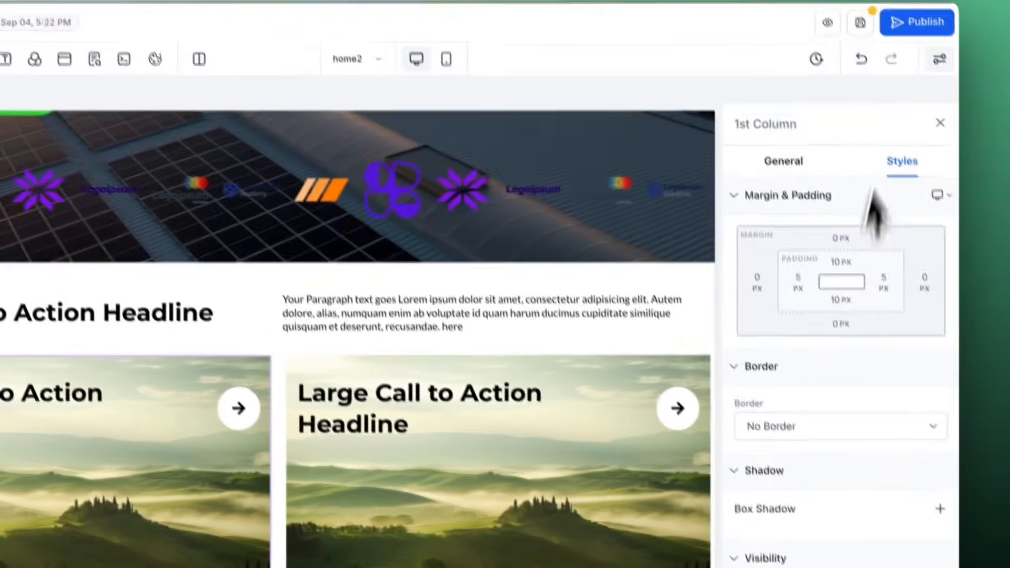
Step: Assign the custom class zoom-pic to both image card columns and save the page
scroll(960, 455, "down", 3)
left_click(965, 482)
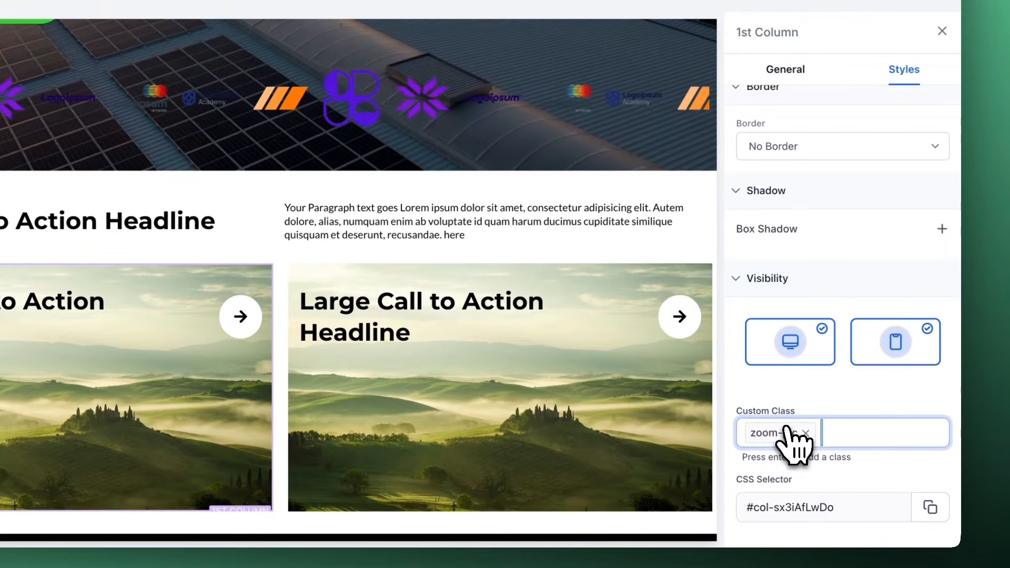
left_click(466, 282)
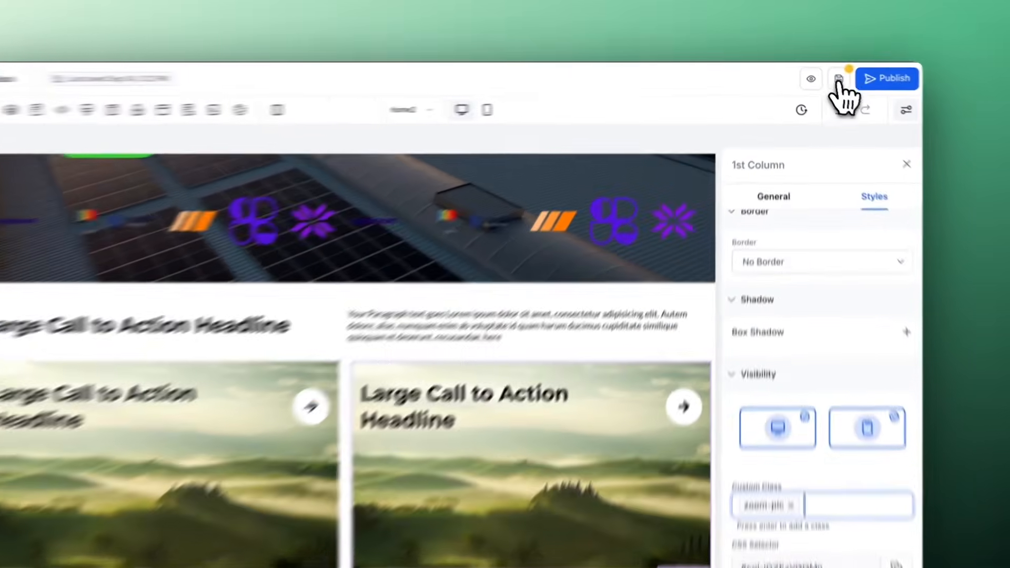
left_click(839, 80)
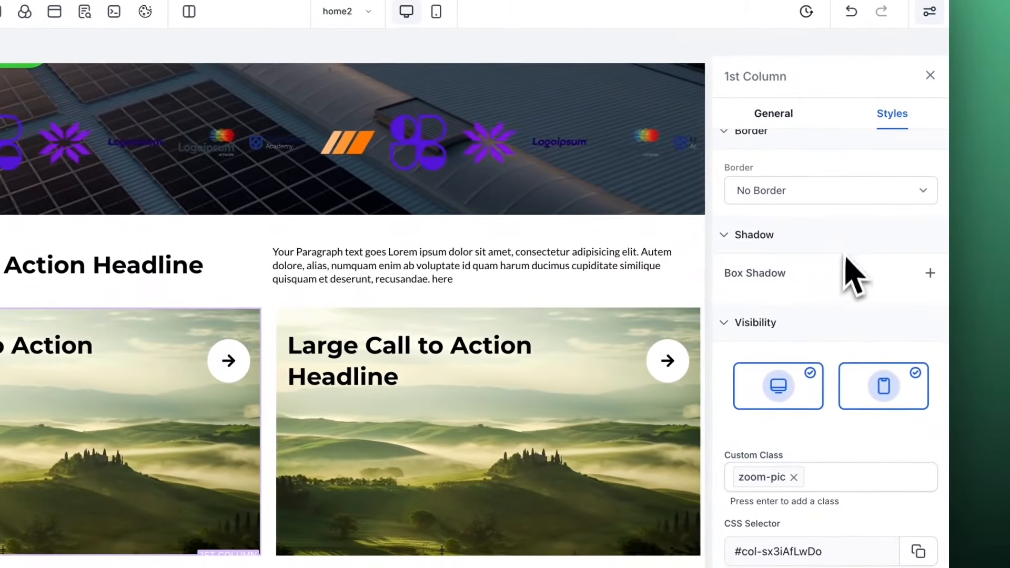
Step: Give the first image card's column a full white border with a 20px border radius
scroll(852, 270, "up", 2)
left_click(826, 259)
left_click(768, 279)
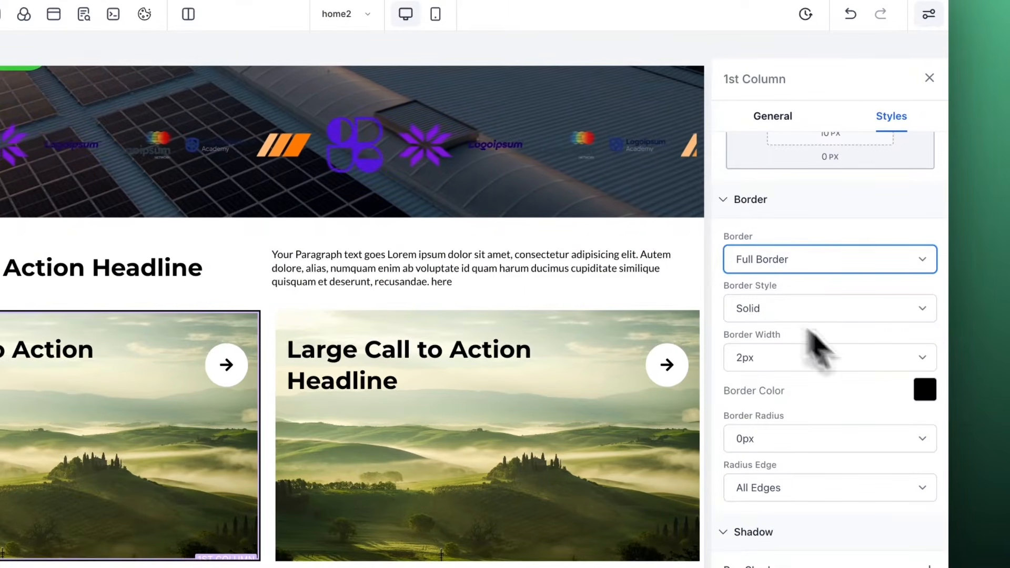
left_click(925, 390)
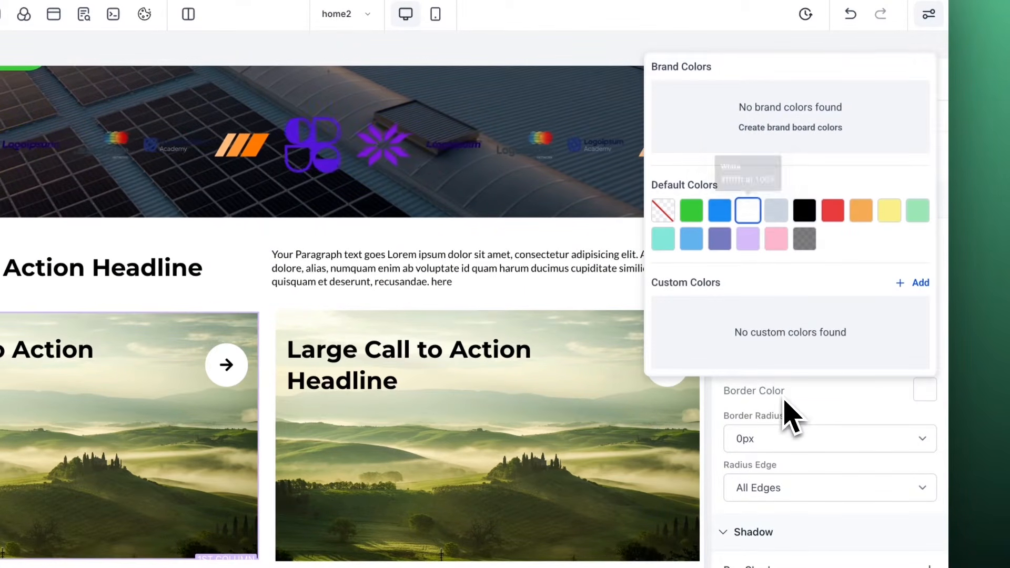
left_click(787, 420)
left_click(789, 439)
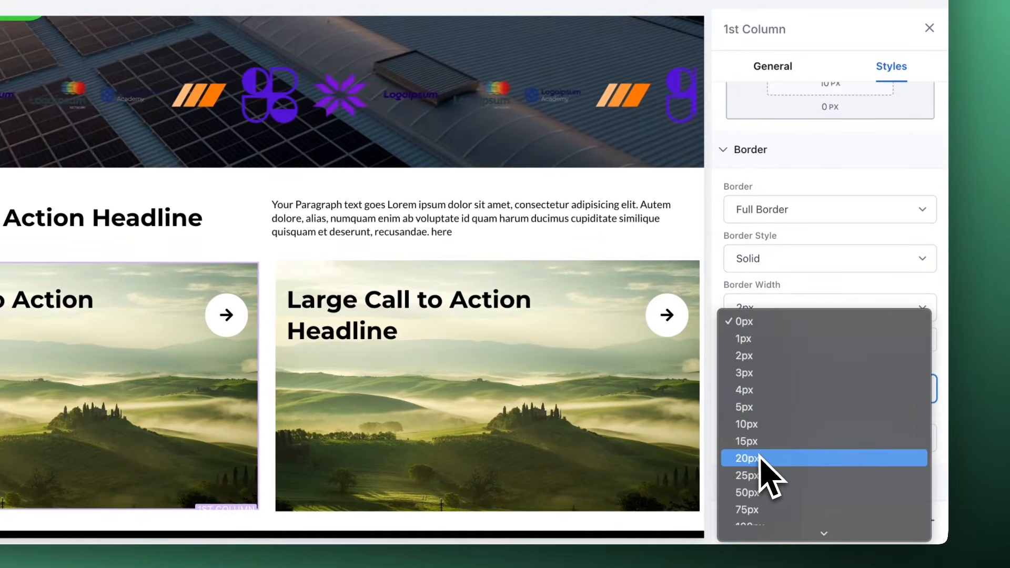
left_click(759, 459)
Step: Give the second image card's column a full white border with a 20px border radius
left_click(776, 232)
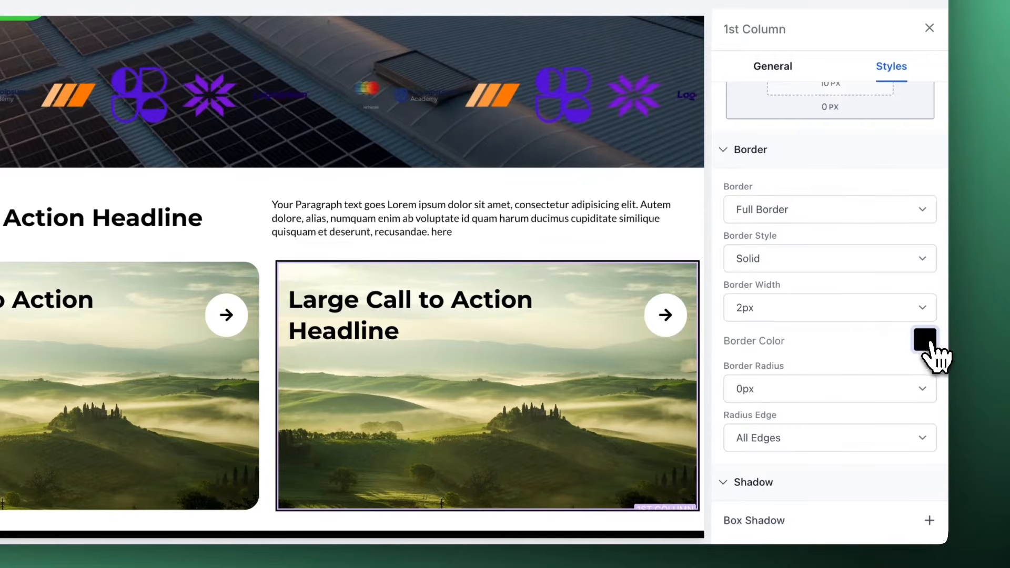
left_click(929, 343)
left_click(746, 159)
left_click(770, 389)
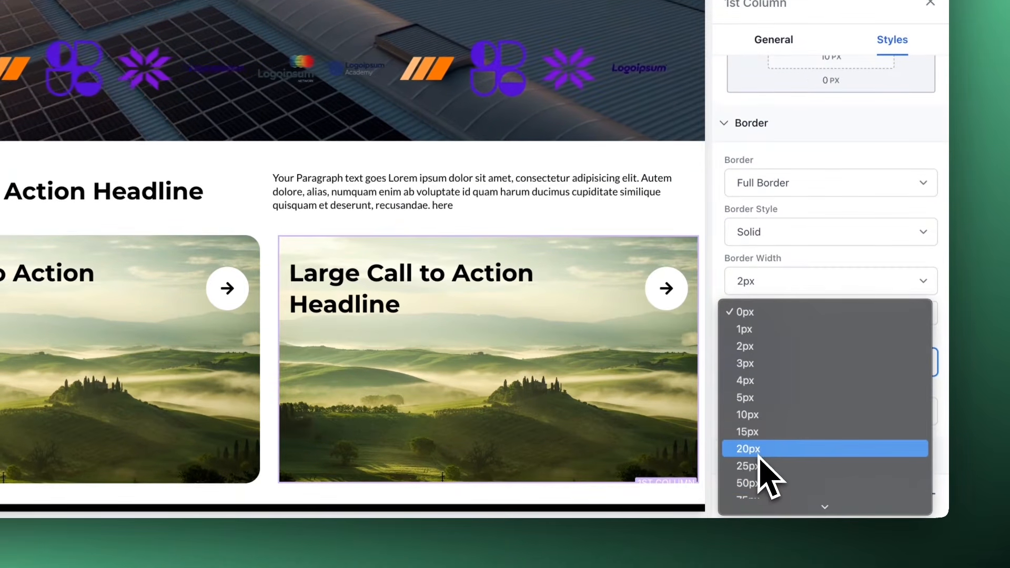
left_click(759, 452)
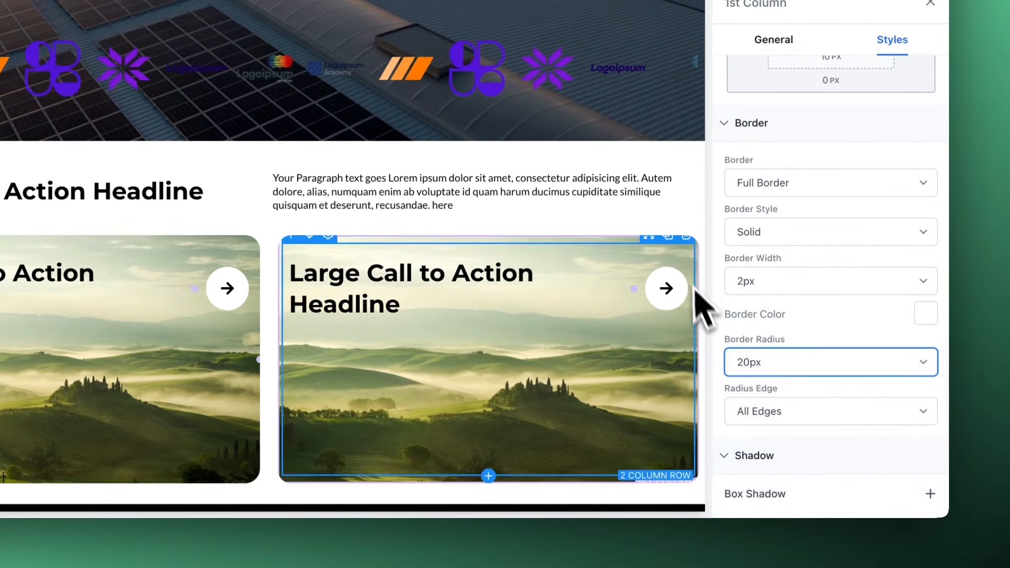
Step: Switch to the Astrawatt Solar reference page and examine the text styling of its "Custom Solar Systems" heading and paragraph
left_click(579, 223)
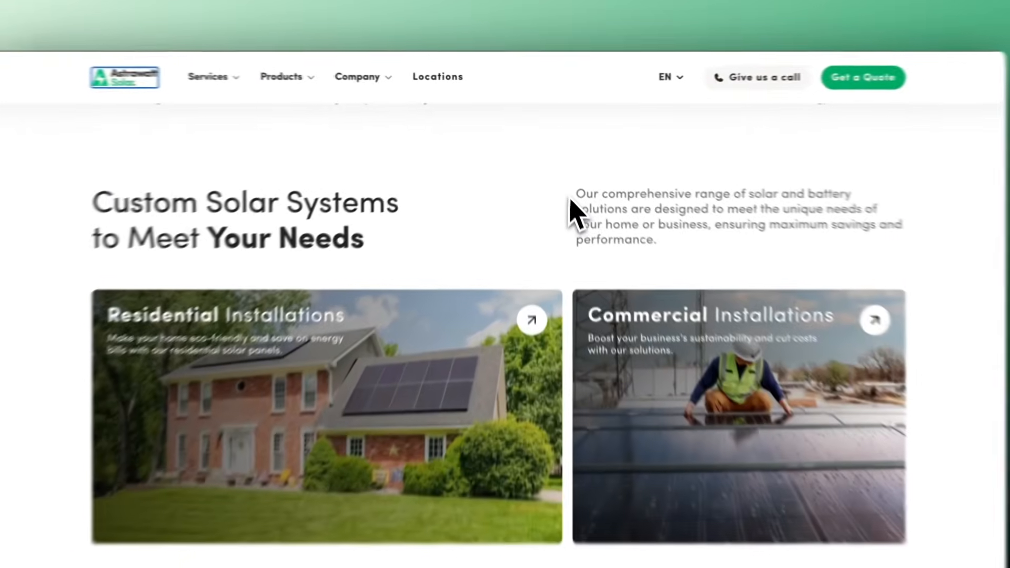
left_click_drag(561, 182, 641, 208)
left_click(691, 263)
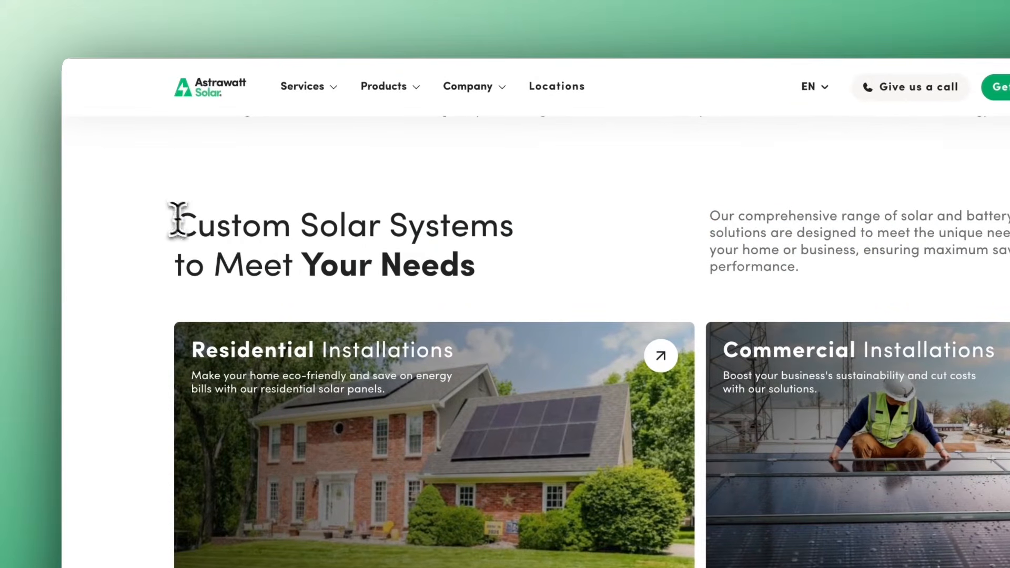
left_click_drag(178, 220, 457, 267)
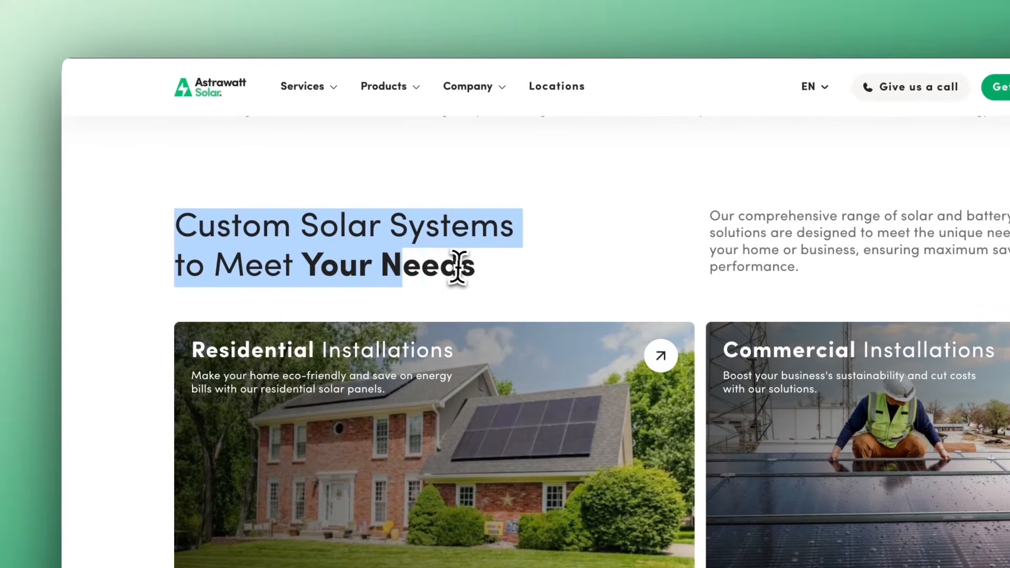
left_click(488, 268)
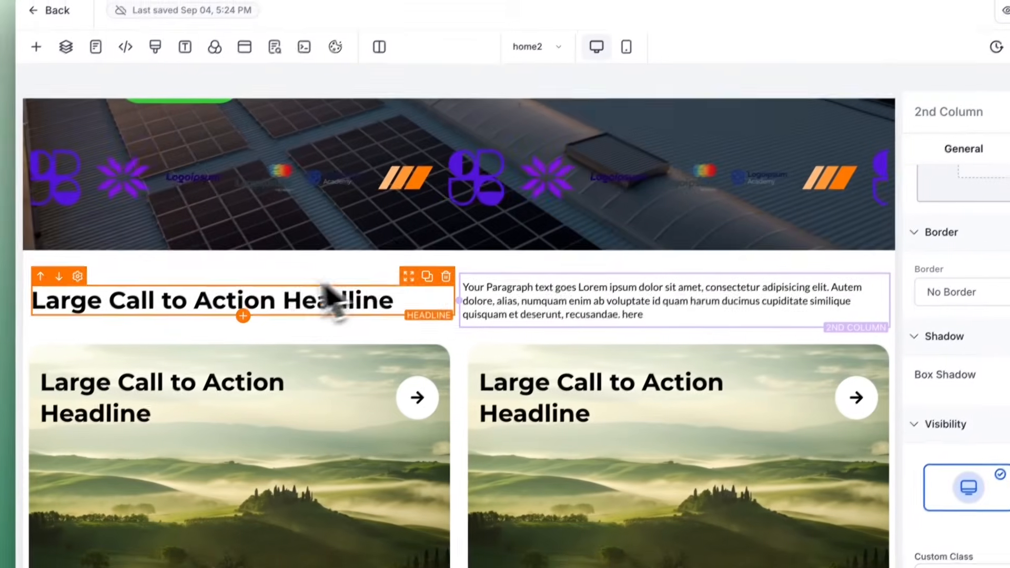
Step: Make the words "Action Headline" bold in the white section's main headline
left_click(394, 300)
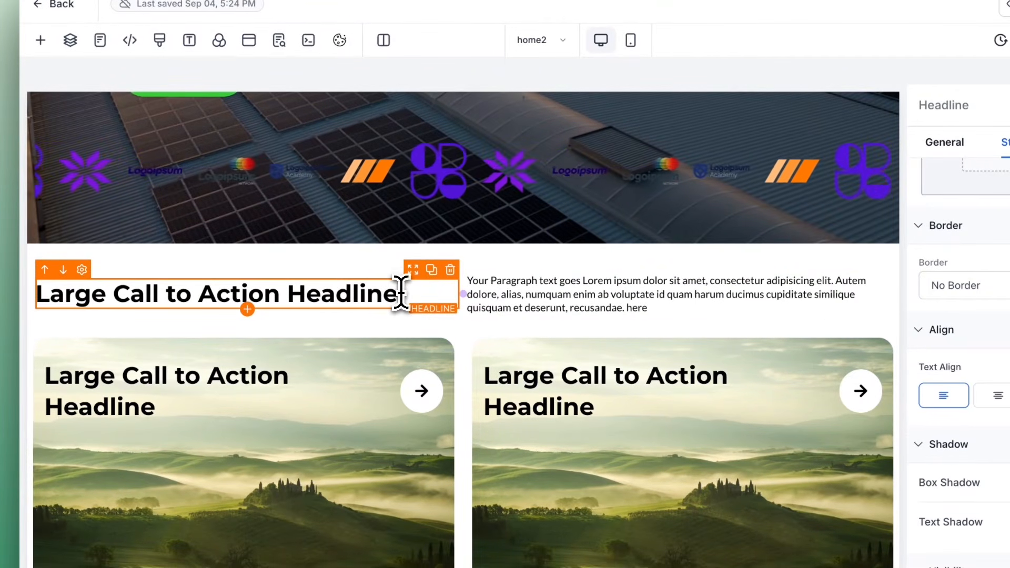
left_click_drag(401, 292, 198, 293)
left_click(284, 333)
left_click(592, 294)
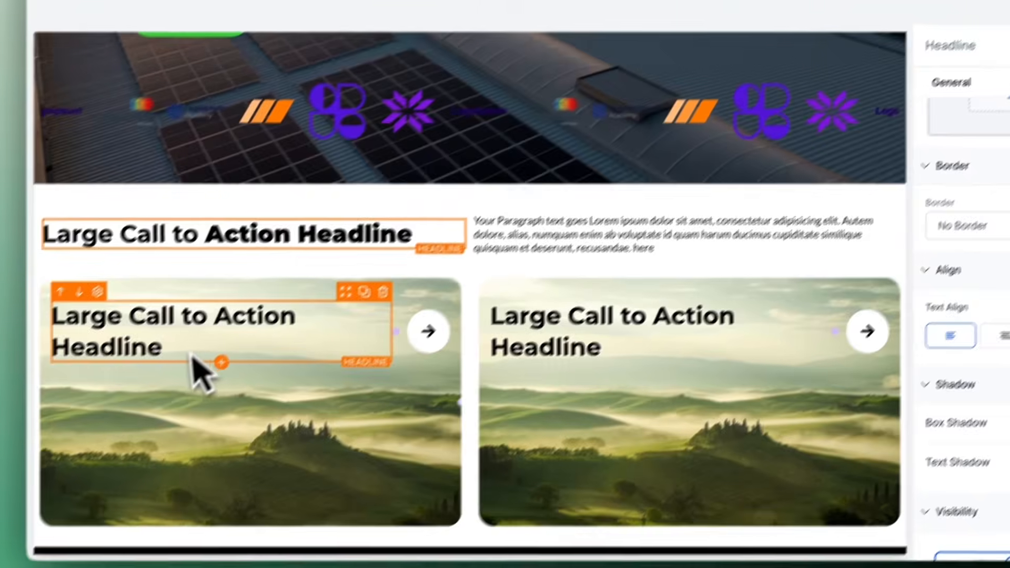
Step: Make the word "Headline" bold in the headlines of both image cards
left_click_drag(147, 375, 42, 377)
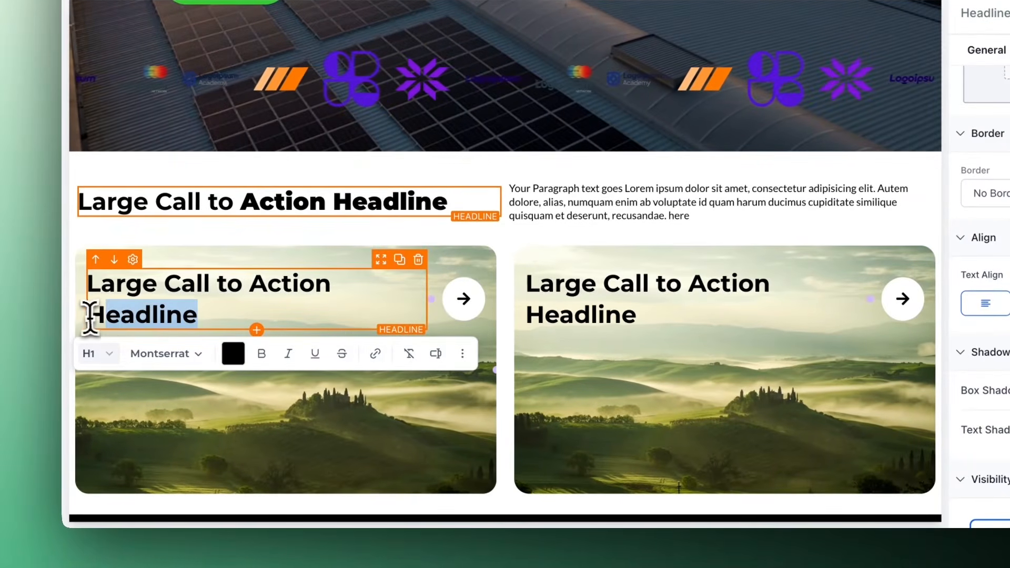
left_click_drag(93, 318, 91, 319)
left_click(261, 354)
double_click(466, 351)
left_click(454, 389)
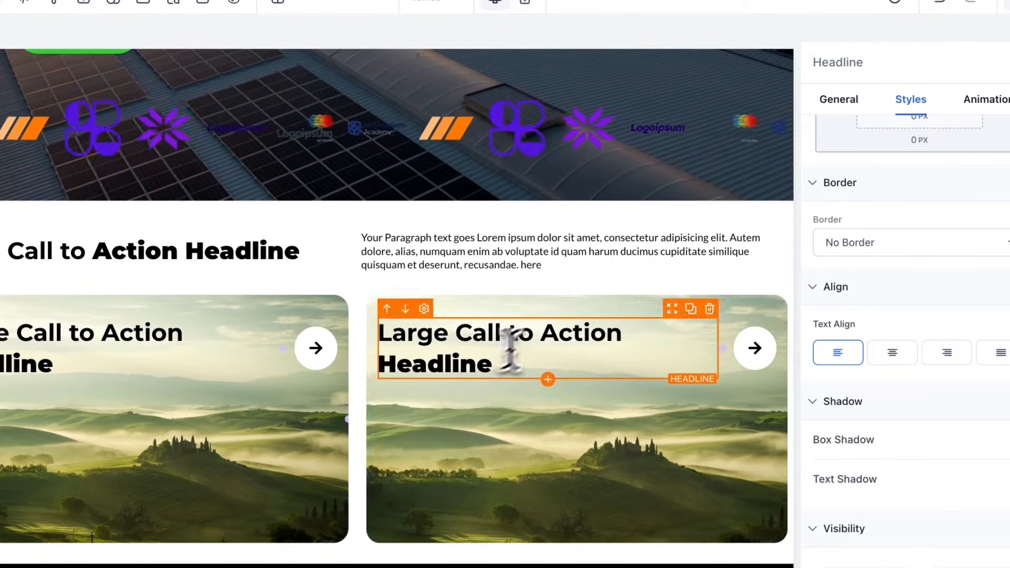
left_click(507, 444)
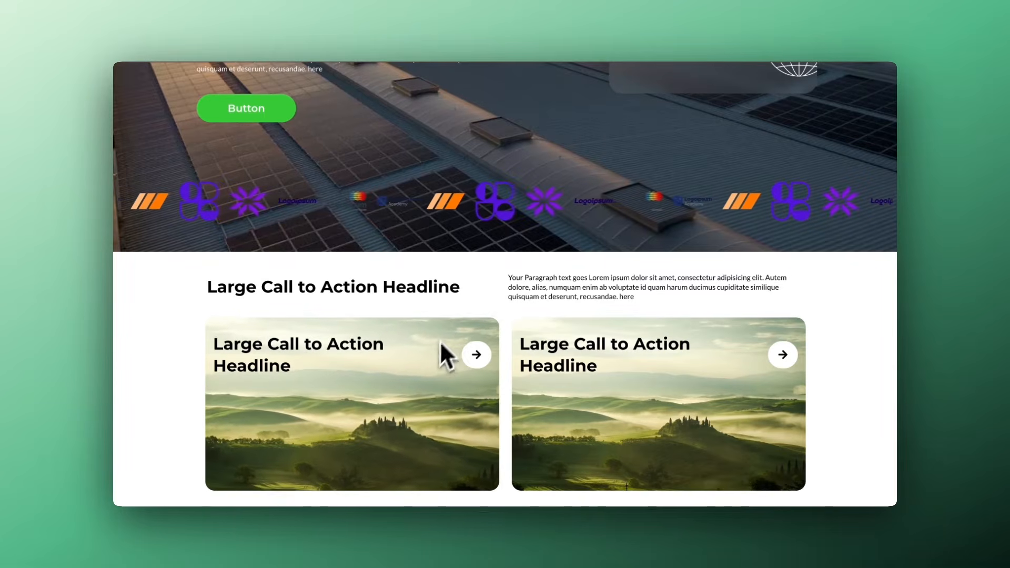
Step: Examine the previewed page from the hero section to the image cards
scroll(484, 267, "up", 4)
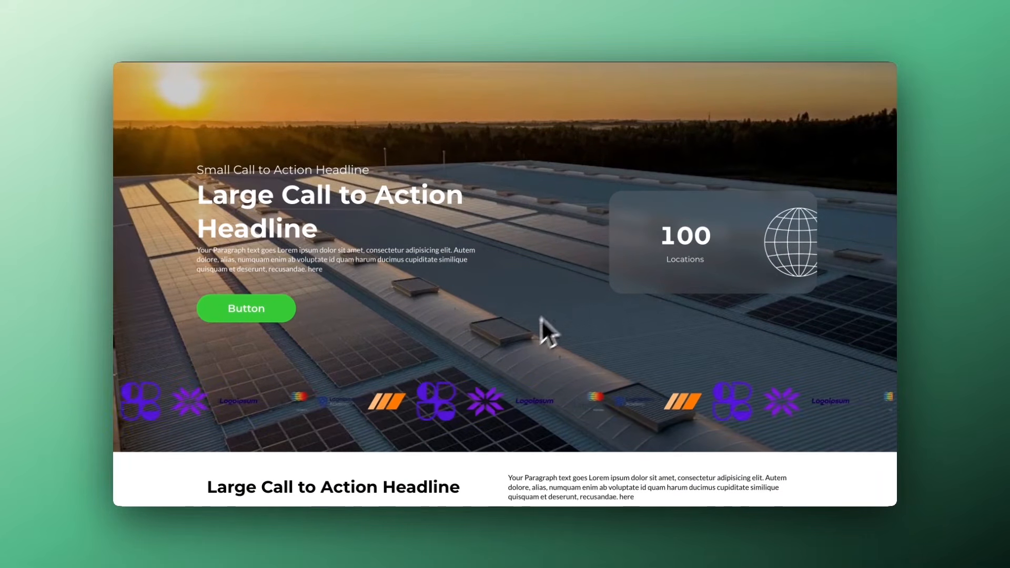
scroll(537, 337, "down", 4)
scroll(538, 336, "up", 3)
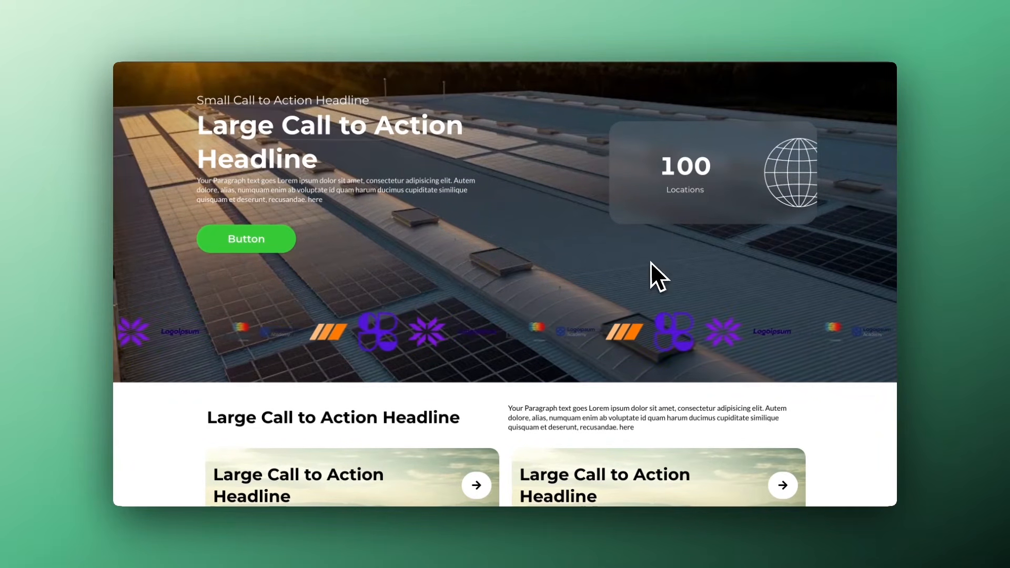
scroll(651, 261, "down", 3)
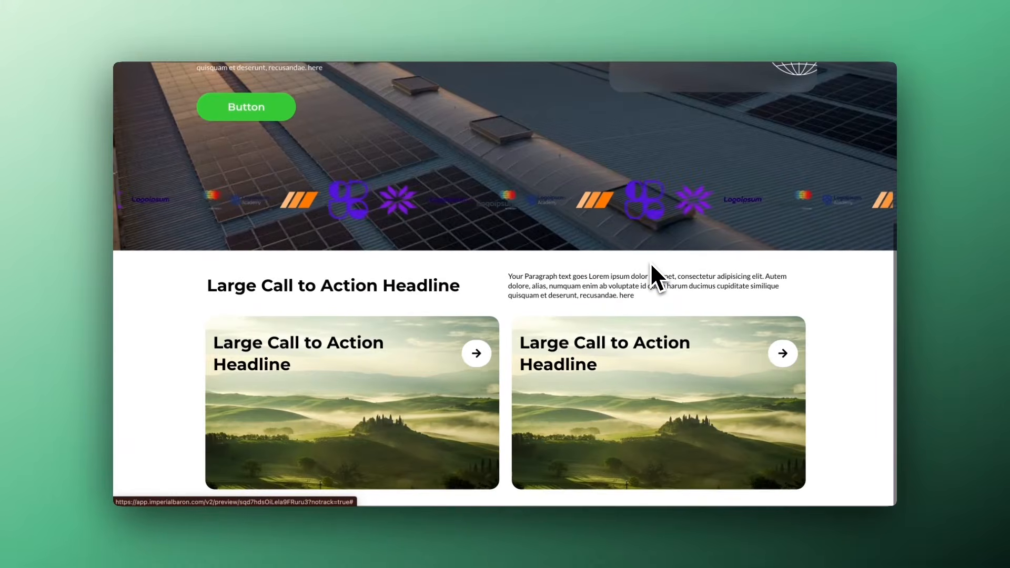
scroll(650, 262, "up", 3)
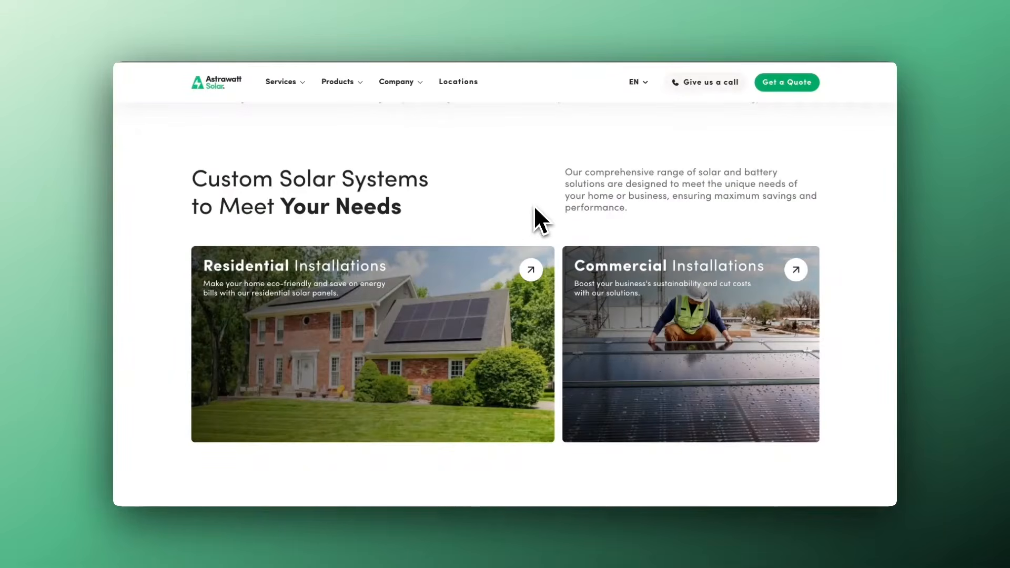
Step: Examine the "Innovative Solar Solutions" section on the Astrawatt Solar reference page, including its three image cards and statistics card
scroll(532, 205, "down", 3)
scroll(531, 204, "down", 5)
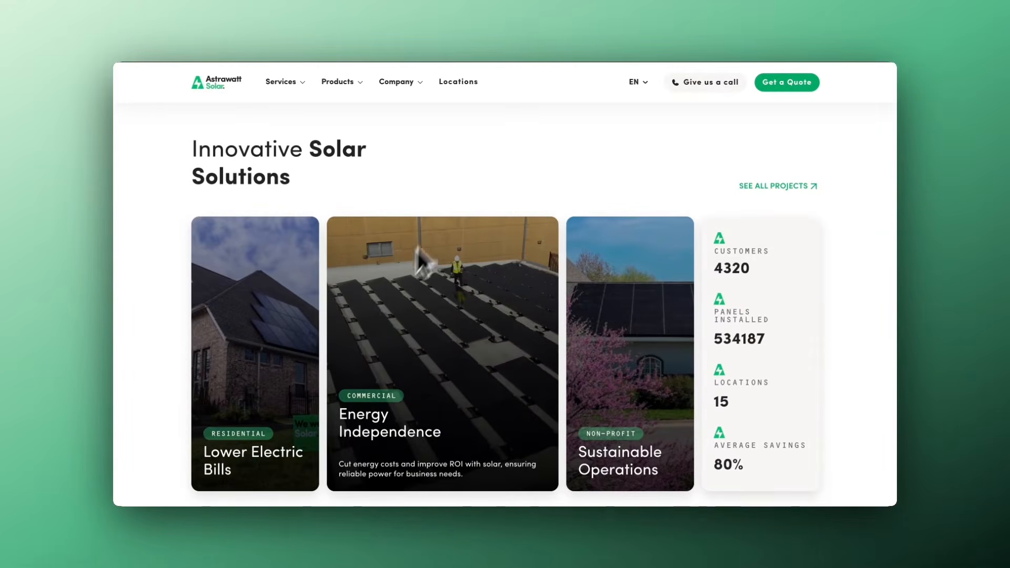
scroll(455, 203, "down", 1)
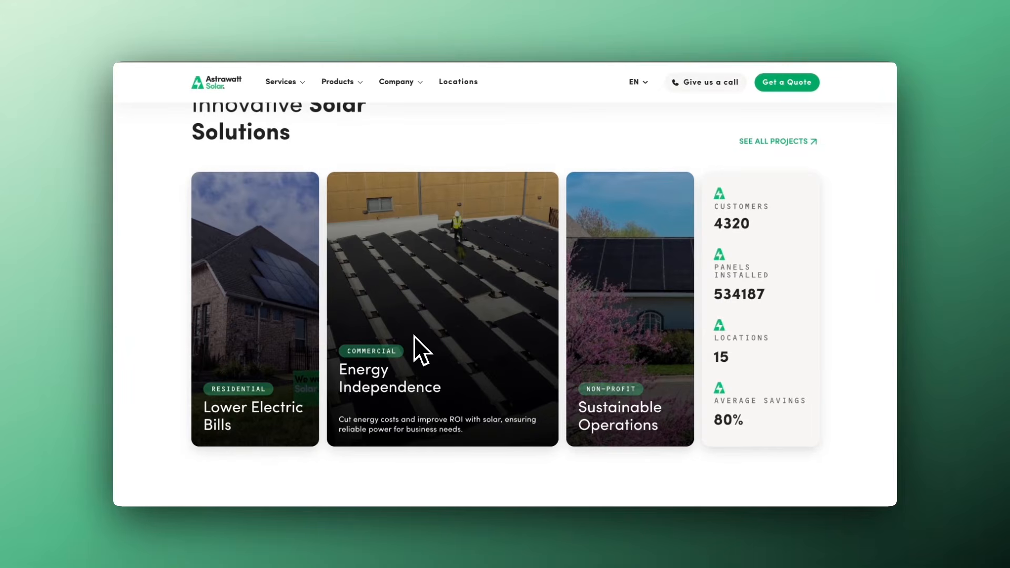
scroll(471, 482, "down", 1)
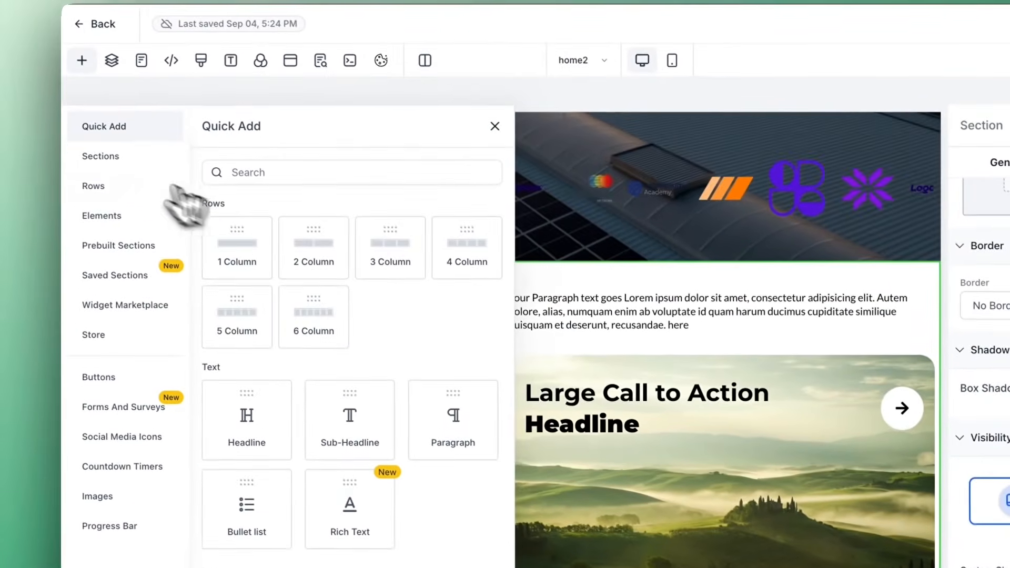
Step: Add a new section with a white background below the two image cards and place a four-column row in it
left_click(61, 43)
left_click_drag(263, 216, 381, 268)
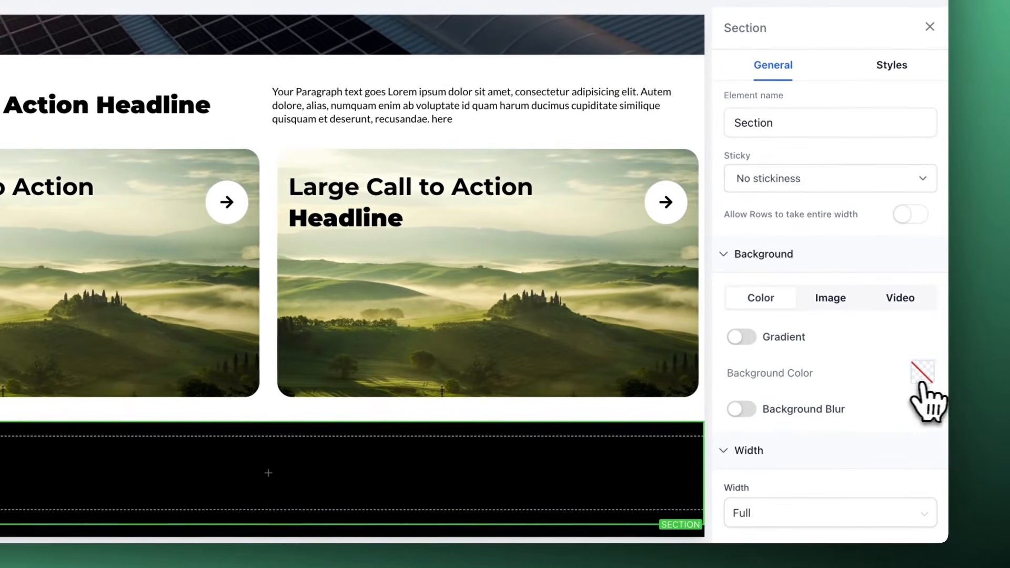
left_click(926, 382)
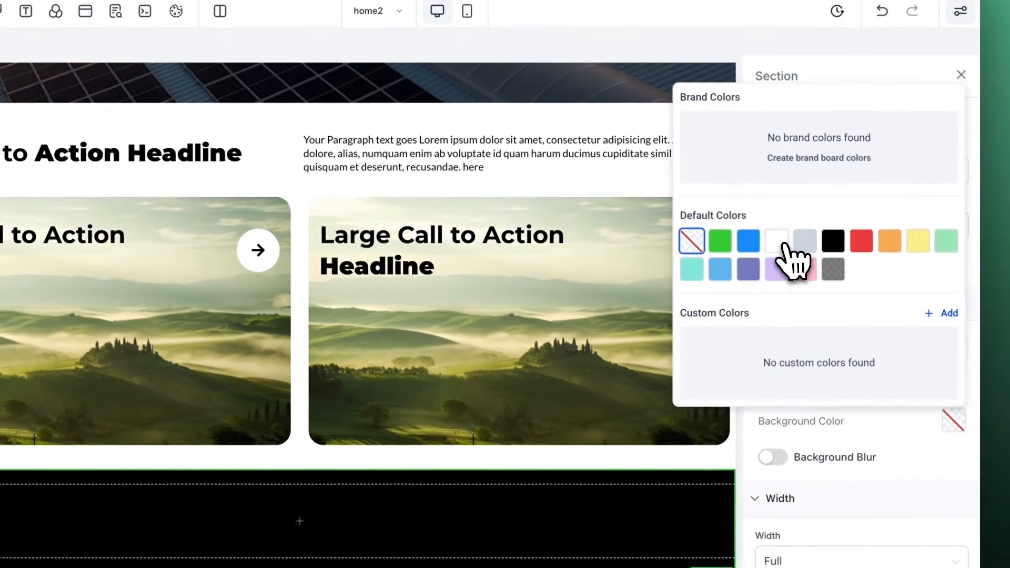
left_click(745, 193)
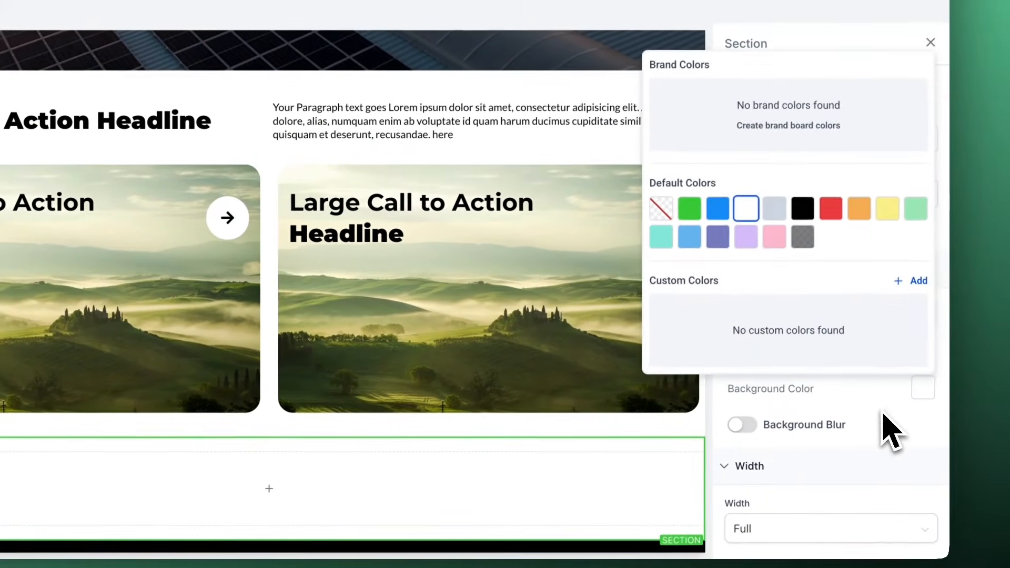
left_click(883, 414)
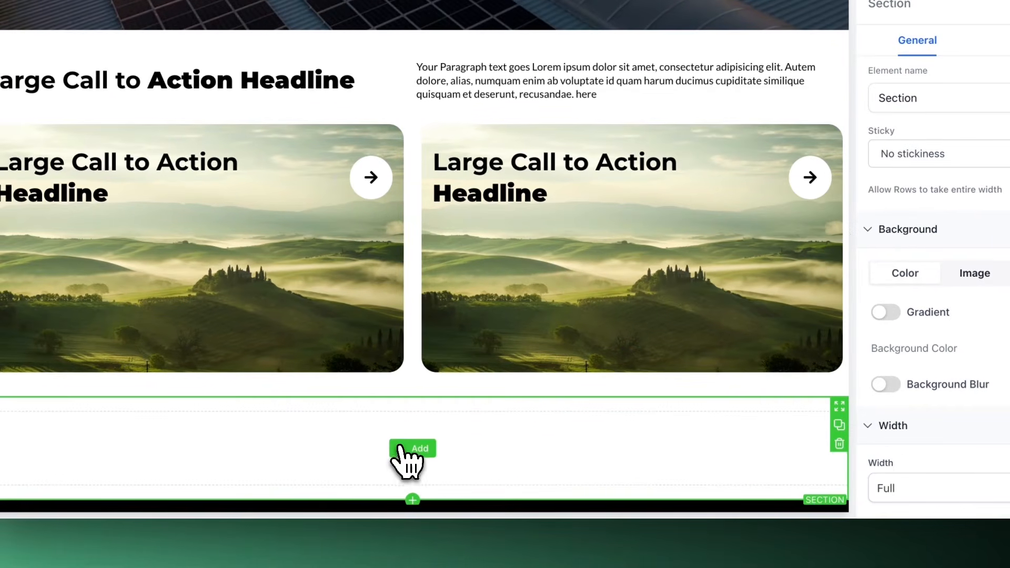
left_click(267, 489)
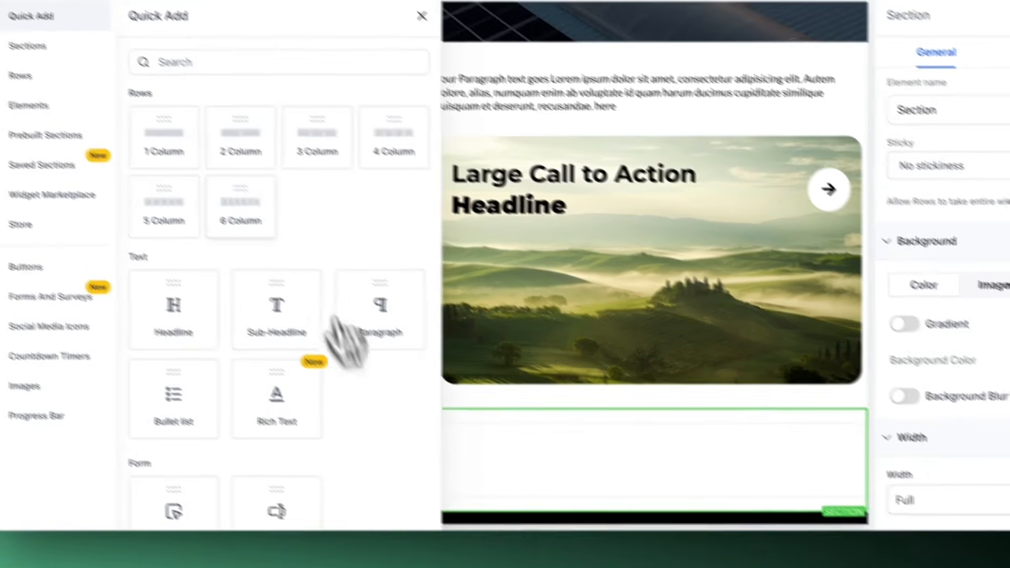
mouse_move(359, 178)
left_mouse_down()
mouse_move(451, 401)
mouse_move(517, 452)
mouse_move(799, 468)
left_mouse_up()
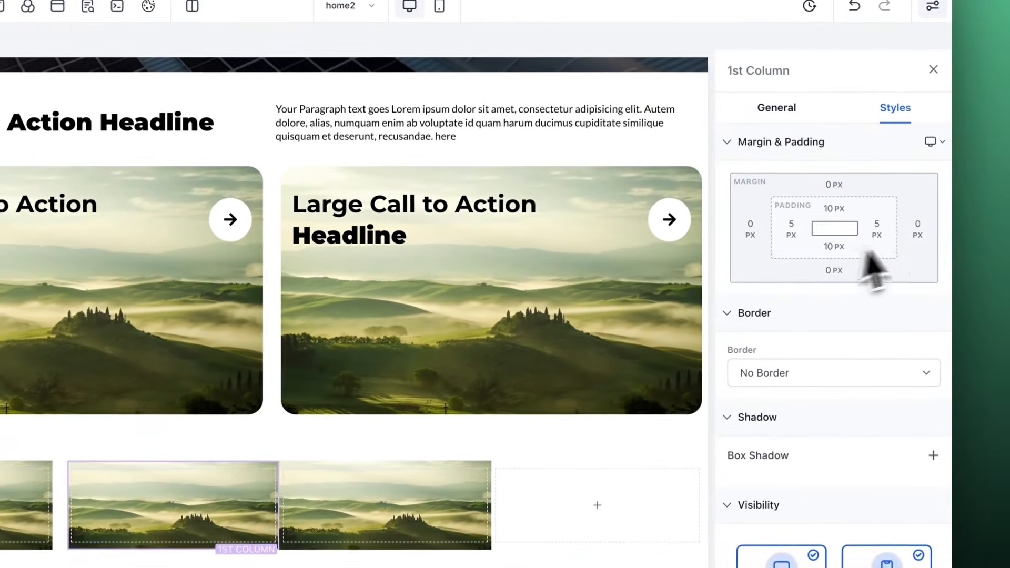
Step: Set the right margin of the second and third image columns in the new row to 20 px
left_click(913, 278)
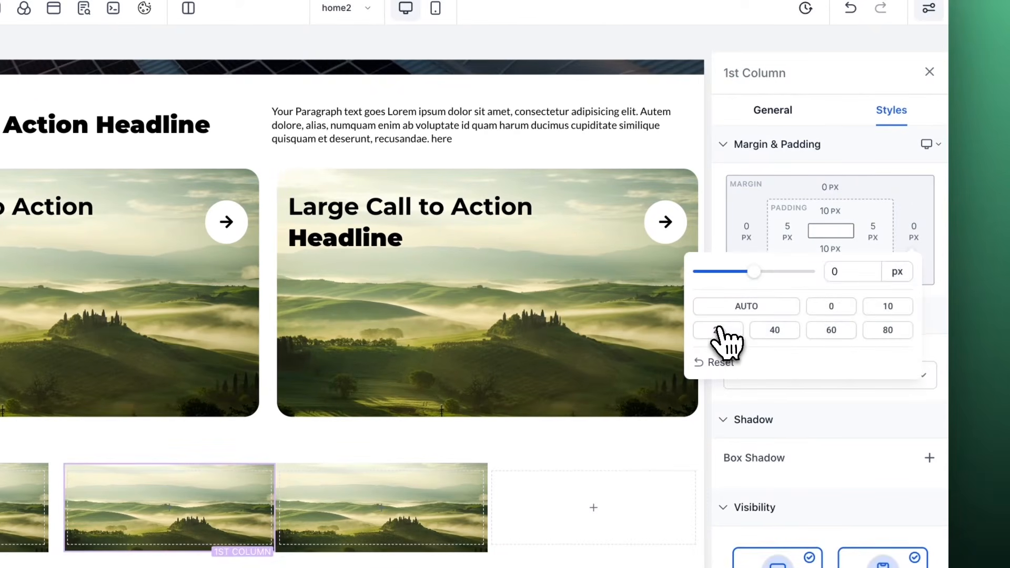
left_click(720, 329)
left_click(335, 478)
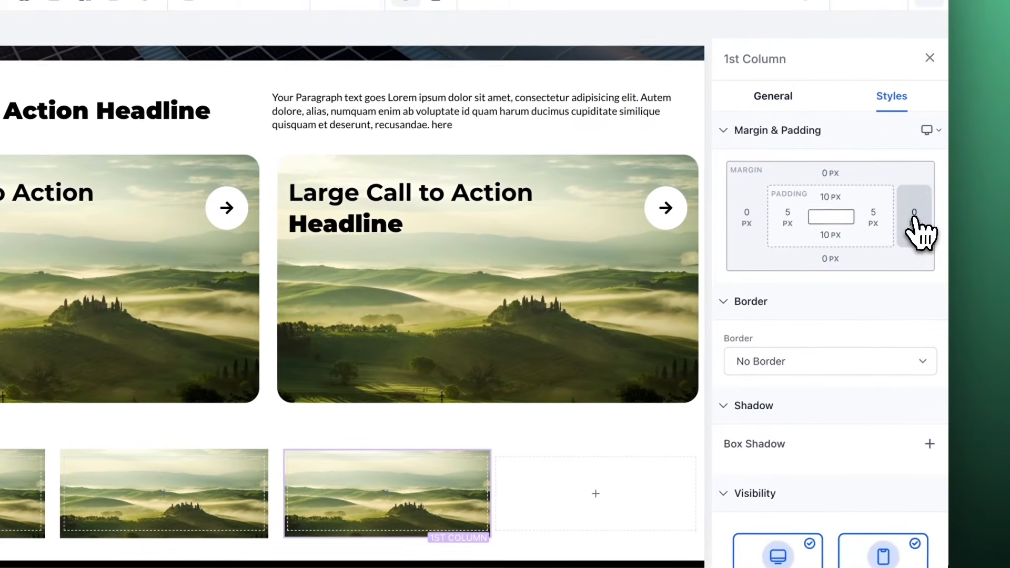
left_click(916, 231)
left_click(721, 329)
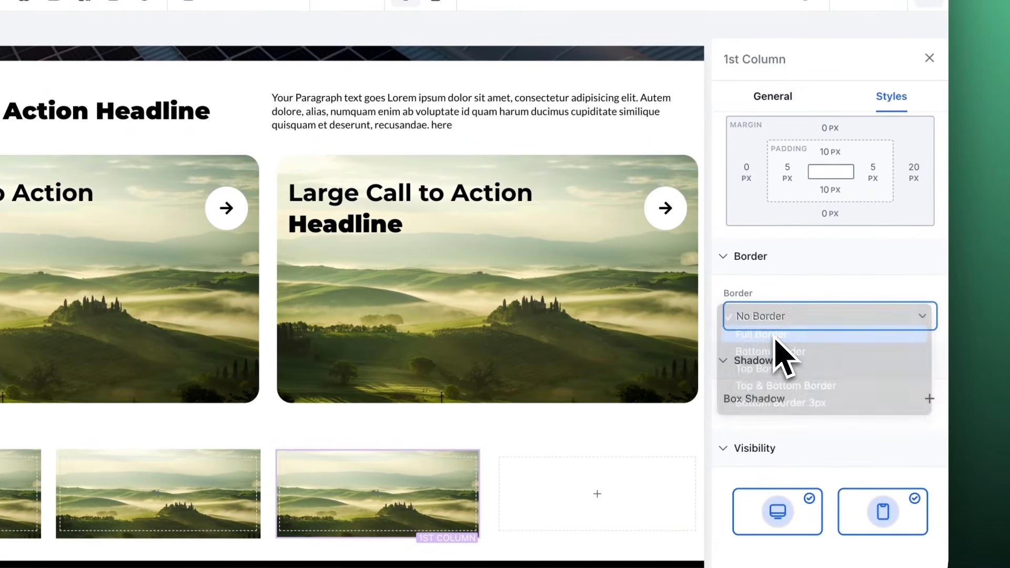
Step: Round the third image column's corners using a full border with a 20px radius on all edges, and set its border back to No Border
left_click(775, 337)
scroll(894, 395, "down", 1)
left_click(923, 401)
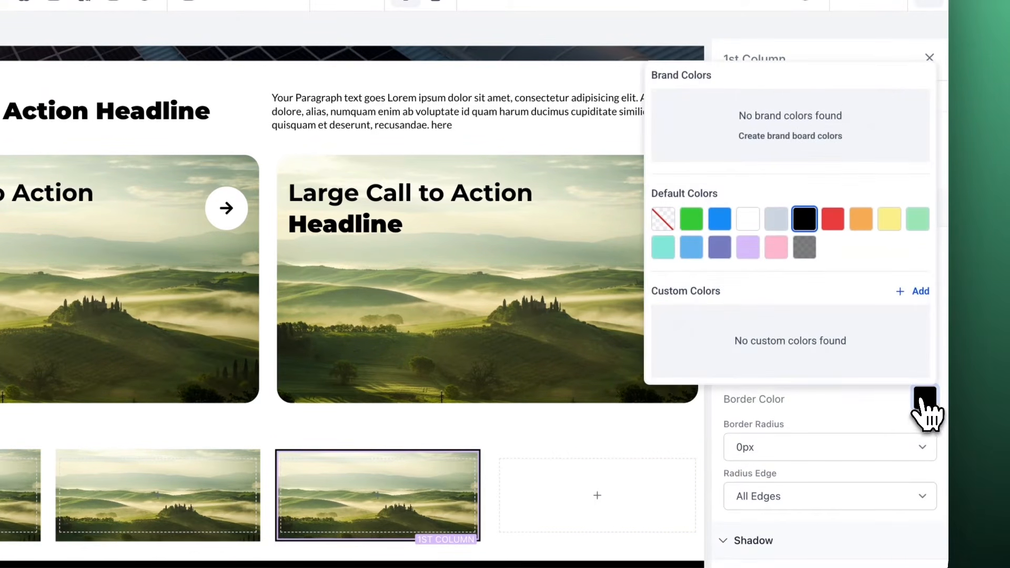
left_click(921, 401)
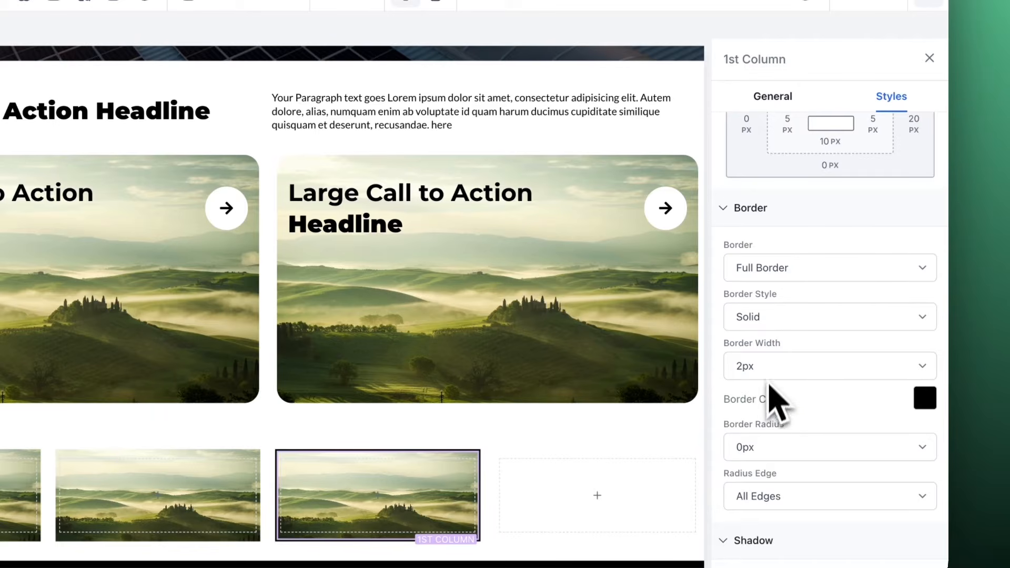
left_click(770, 449)
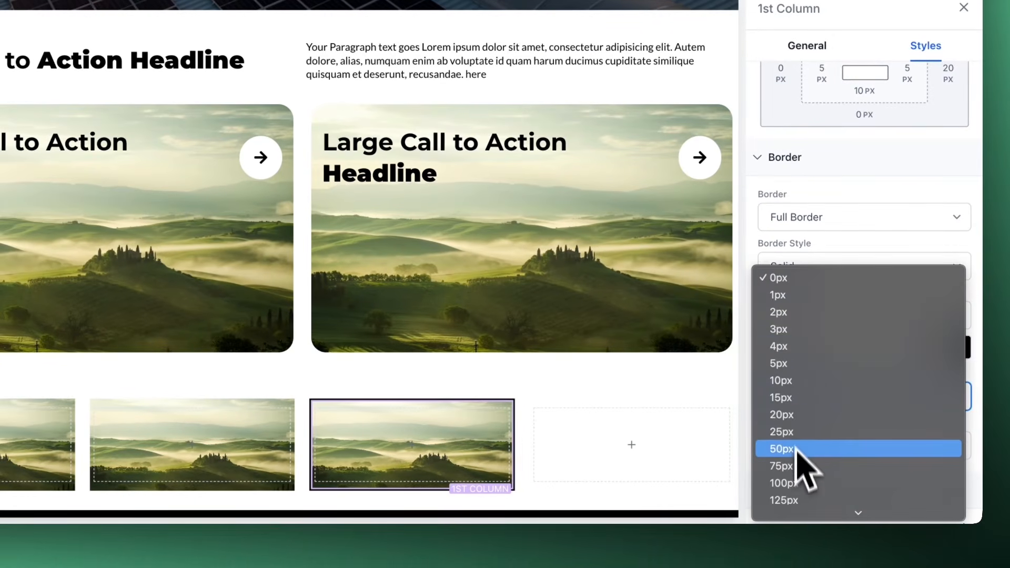
left_click(794, 419)
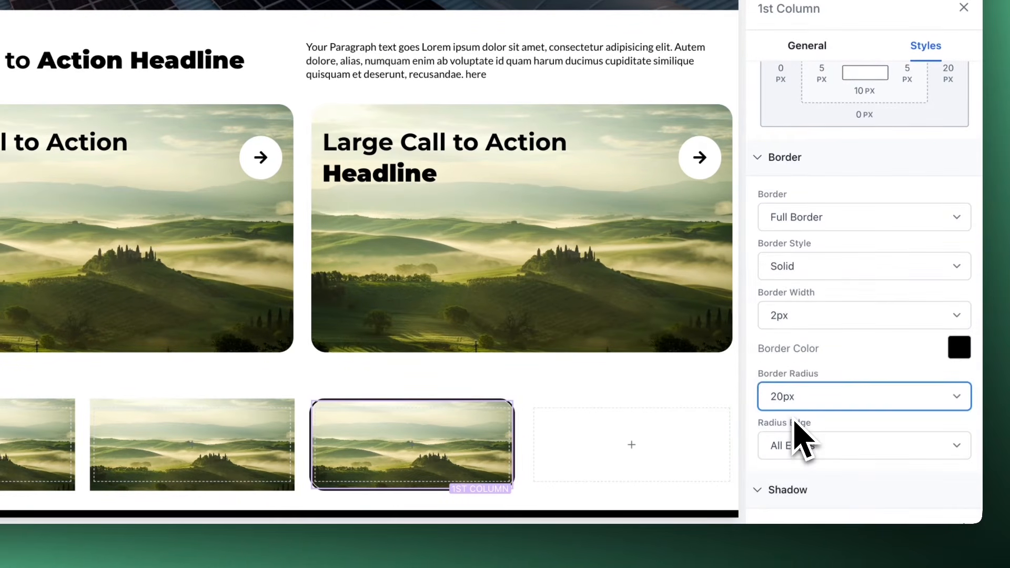
left_click(810, 217)
left_click(809, 206)
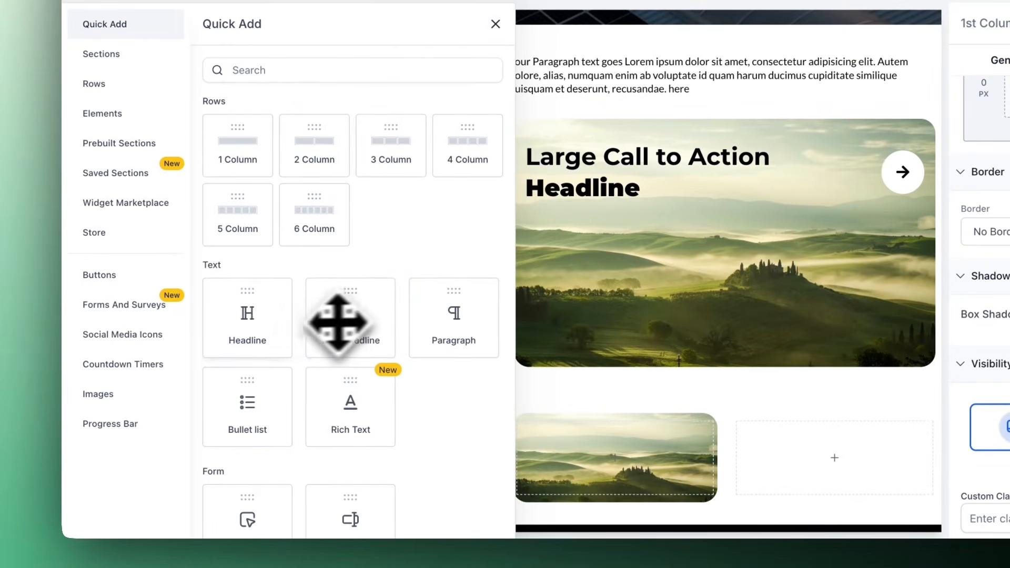
Step: Add a headline with a paragraph below it to each of the three small image columns
left_click_drag(264, 331, 275, 477)
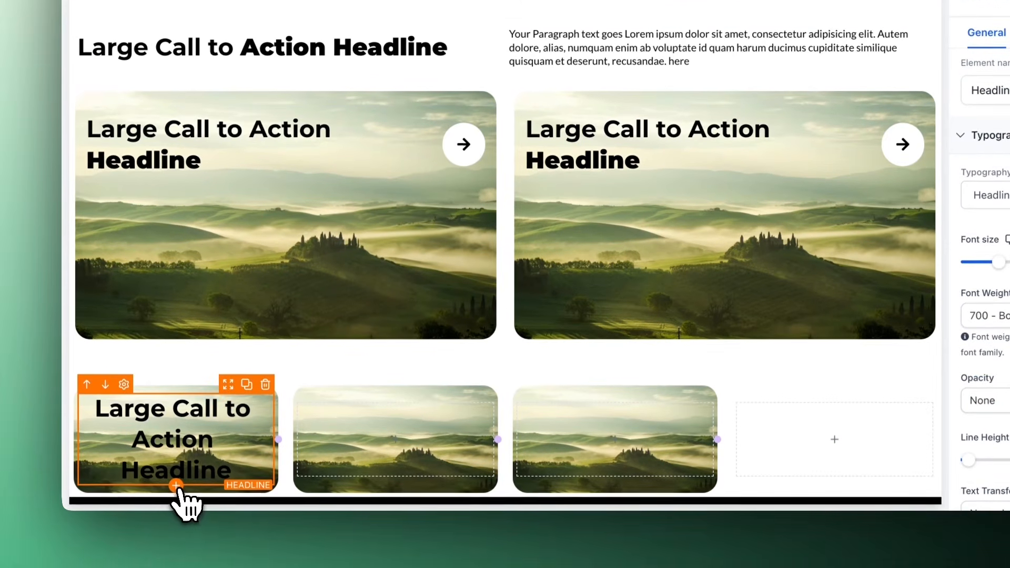
left_click(177, 485)
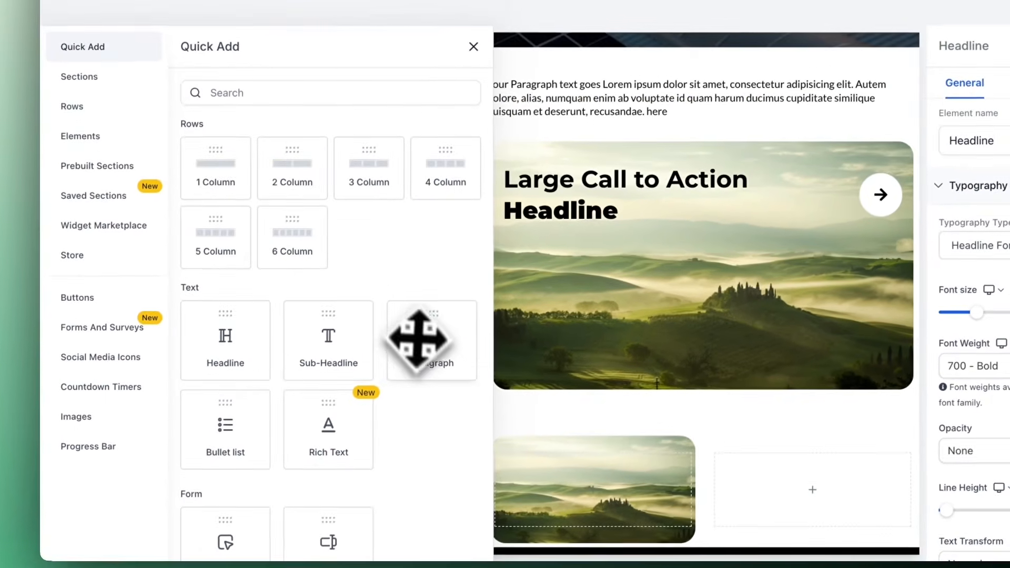
left_click(434, 284)
left_click(395, 418)
left_click_drag(211, 304, 344, 440)
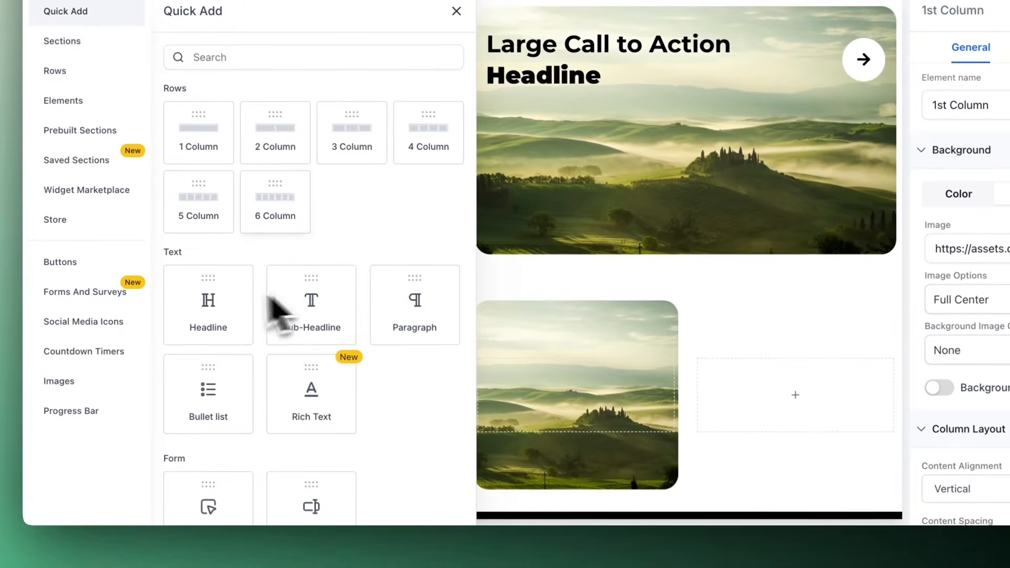
left_click(355, 442)
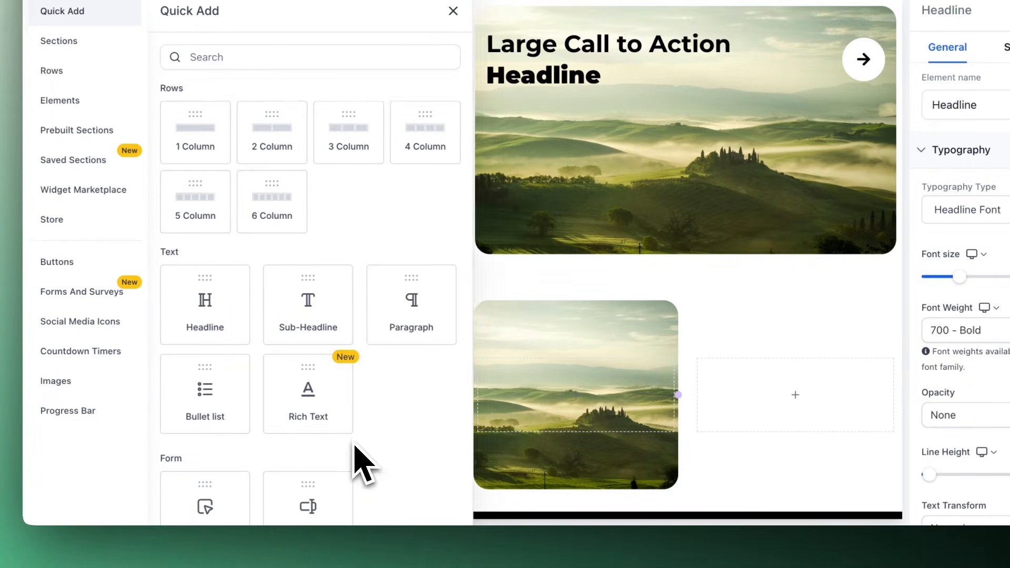
left_click(402, 315)
left_click(579, 396)
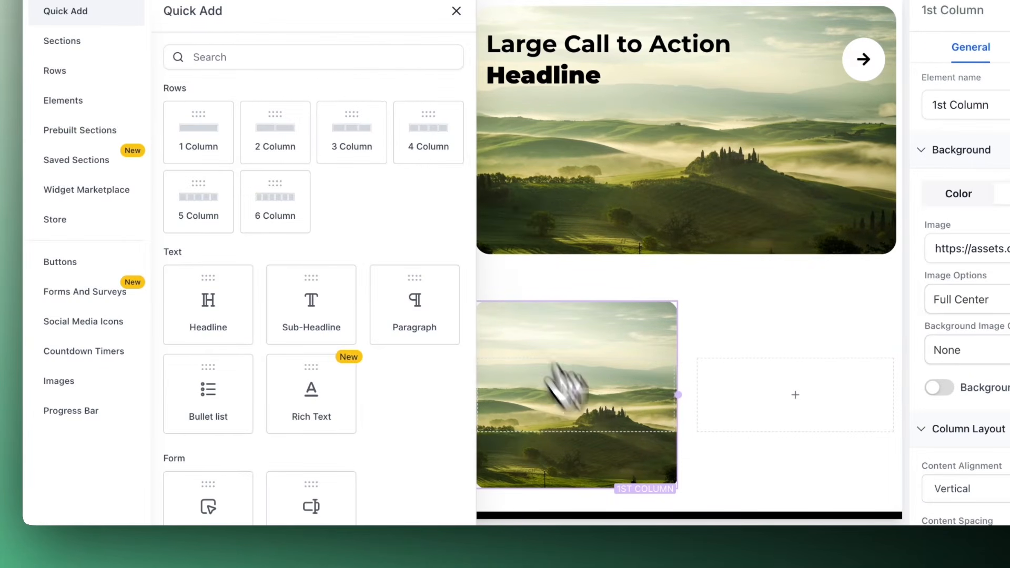
left_click_drag(219, 305, 526, 379)
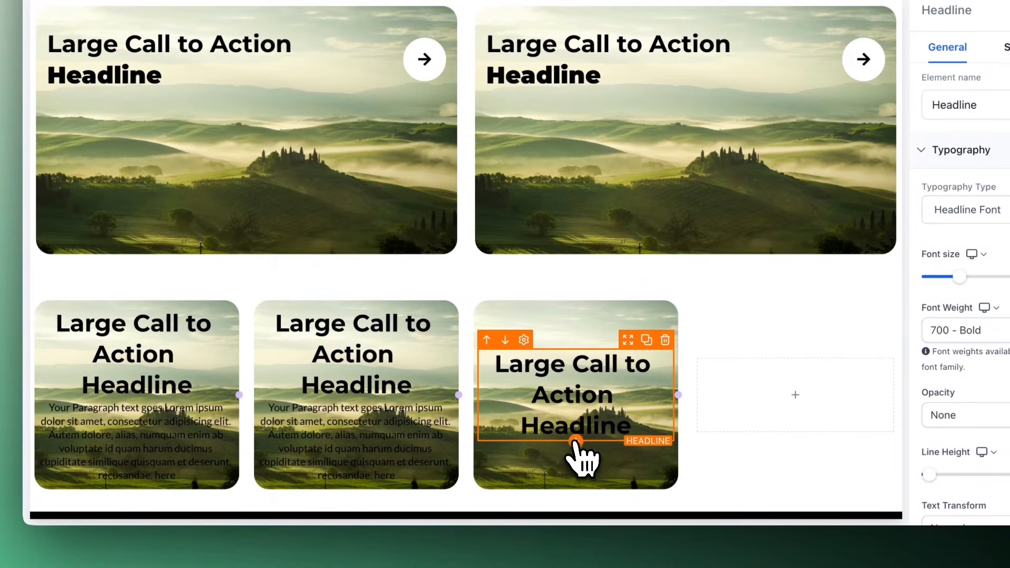
left_click(576, 441)
left_click(400, 298)
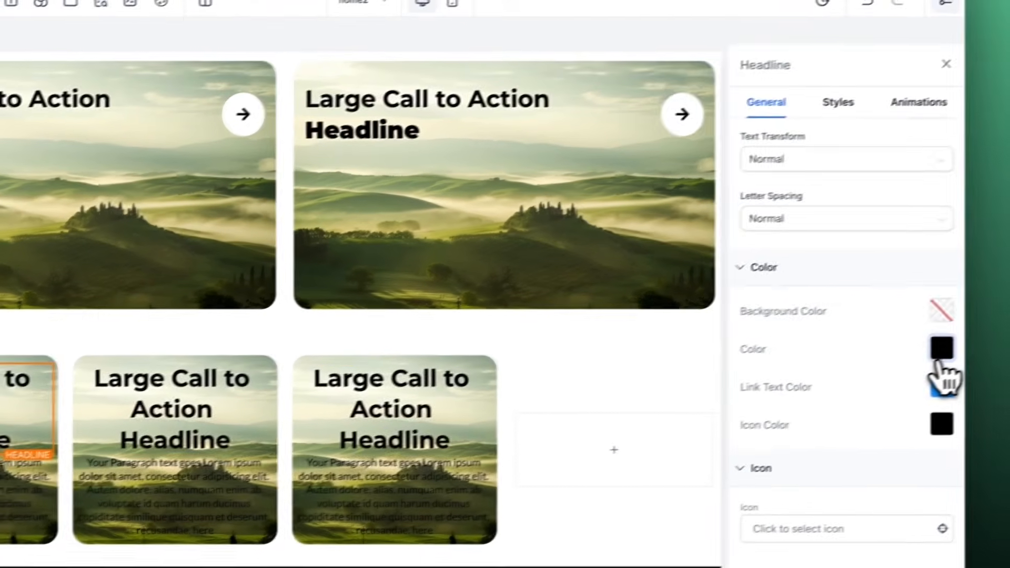
Step: Change the text color of the first small card's headline and paragraph to white
left_click(941, 350)
left_click(748, 176)
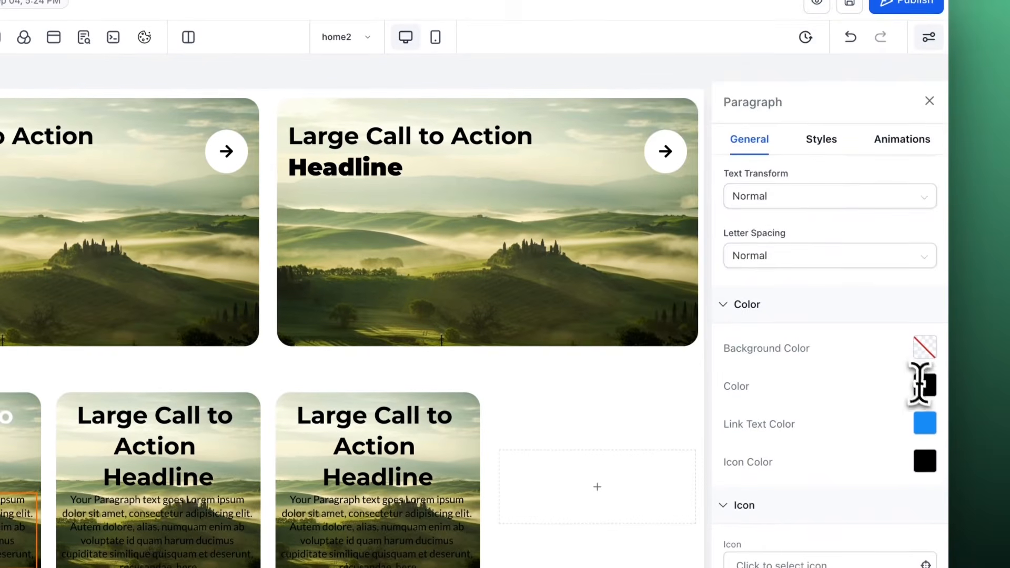
left_click(925, 354)
left_click(748, 208)
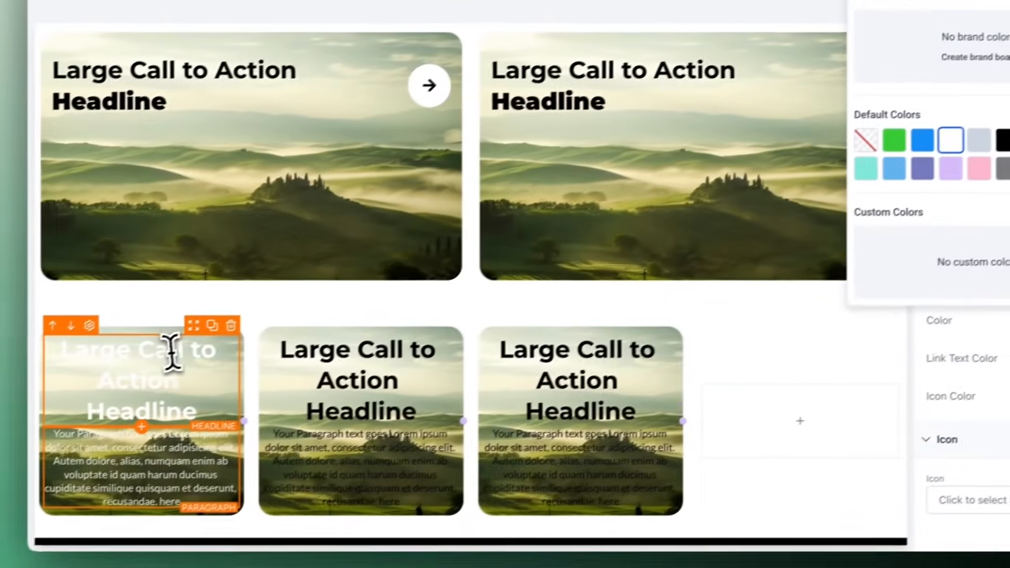
Step: Left-align the first small card's headline and paragraph, with a 40 px bottom margin on the headline
left_click(5, 418)
scroll(810, 316, "up", 3)
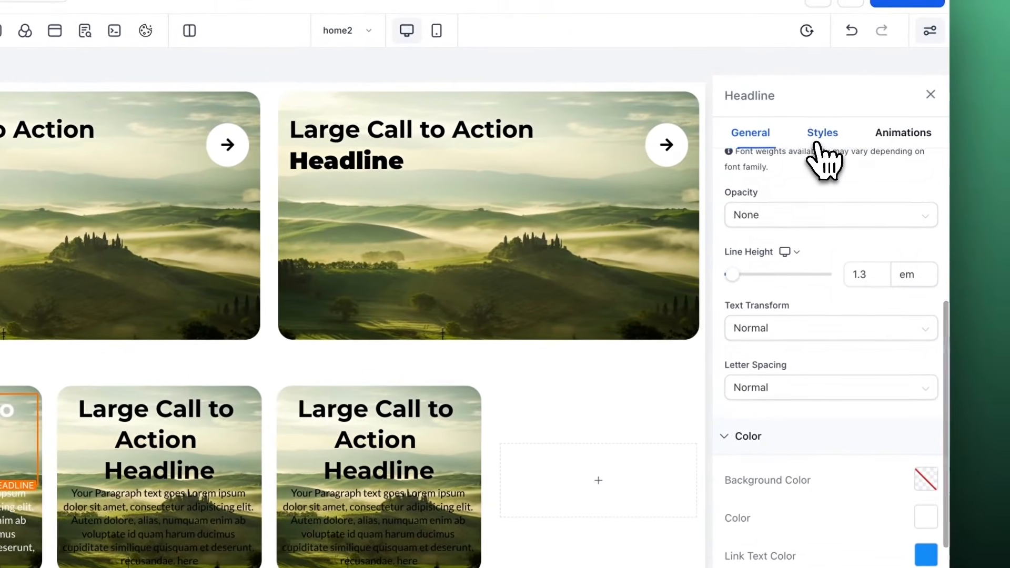
left_click(844, 120)
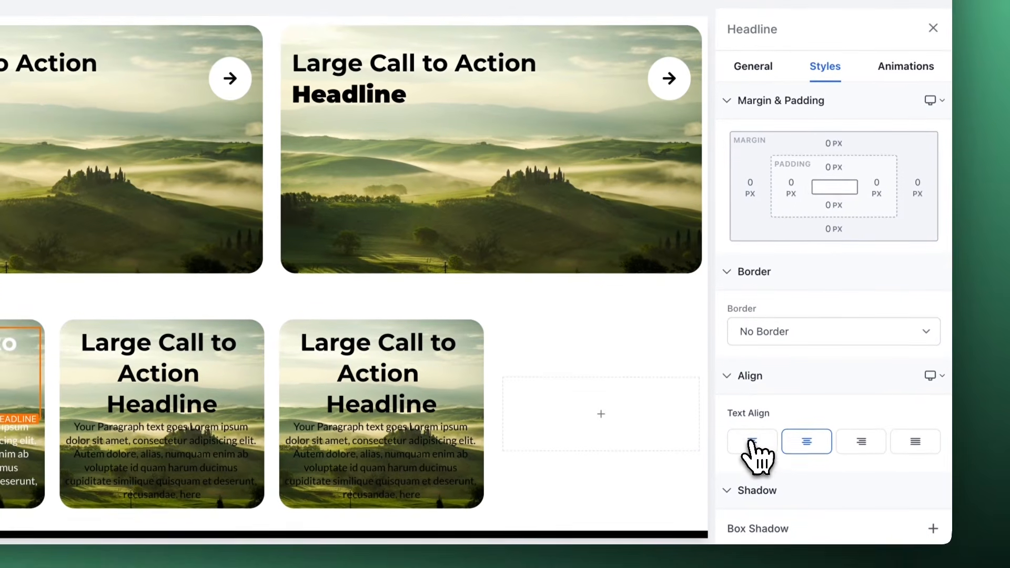
left_click(749, 507)
left_click(837, 228)
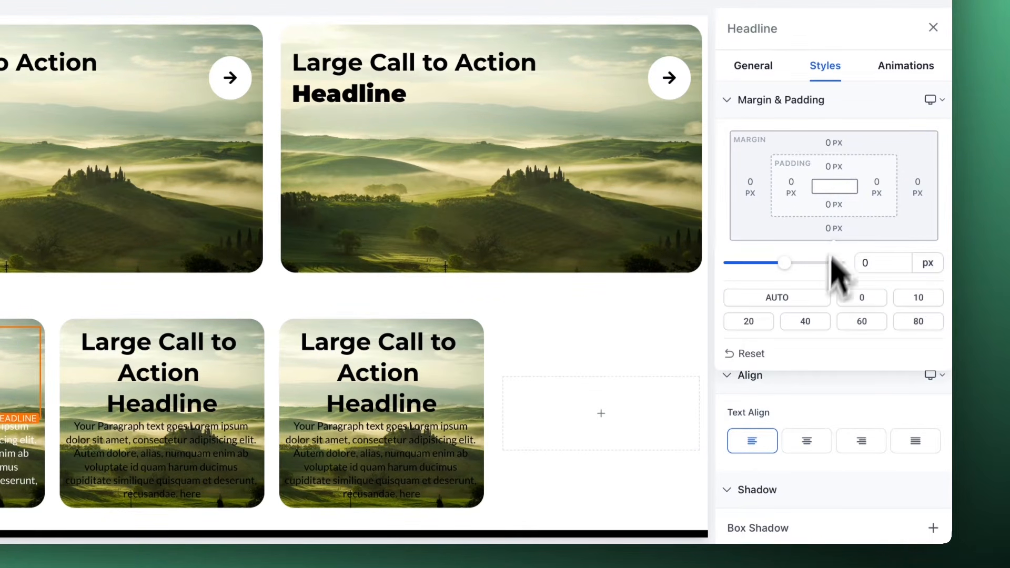
left_click(814, 326)
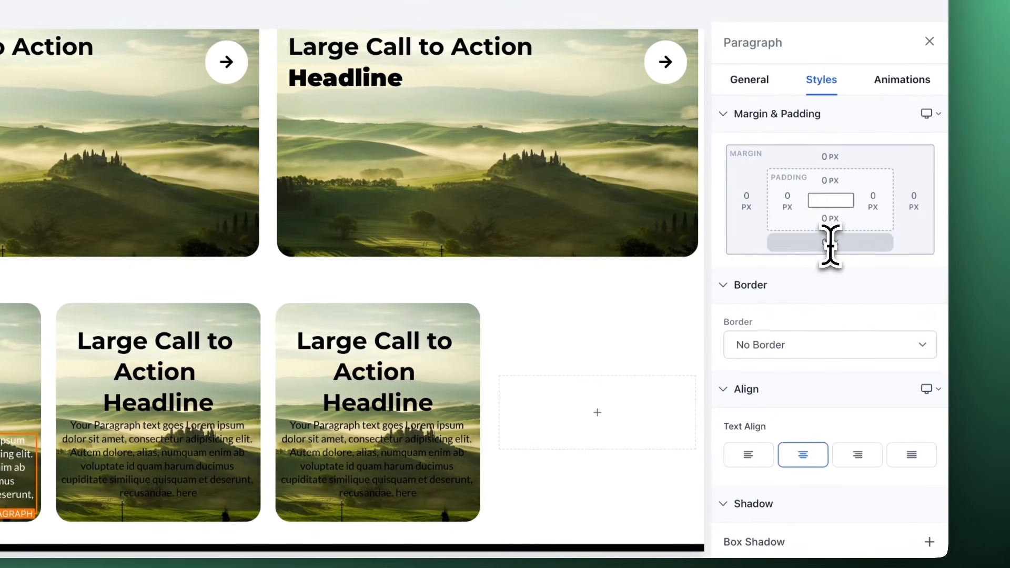
left_click(757, 463)
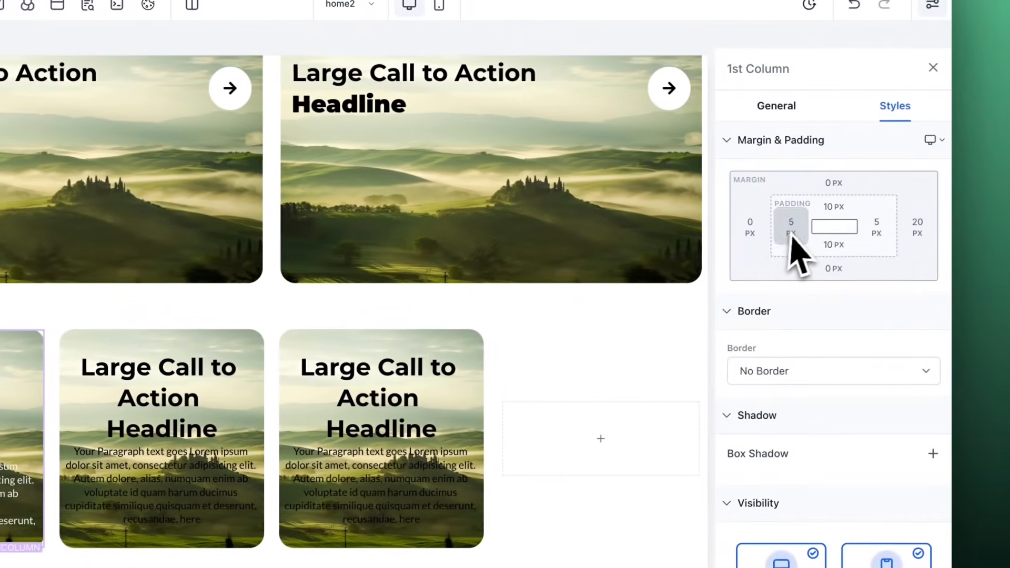
Step: Set the first small card column's padding to 20 px on all four sides
left_click(787, 228)
left_click(805, 305)
left_click(917, 247)
left_click(873, 226)
left_click(791, 302)
left_click(830, 206)
left_click(858, 276)
left_click(831, 245)
left_click(831, 245)
left_click(858, 313)
left_click(837, 407)
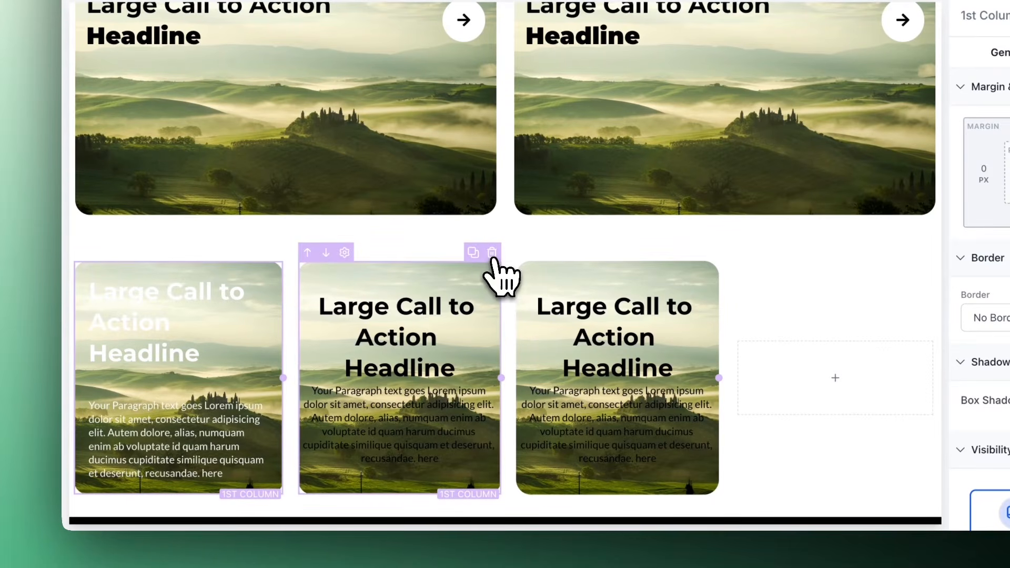
Step: Delete the second and third small card columns and duplicate the first styled card twice in their place
left_click(494, 252)
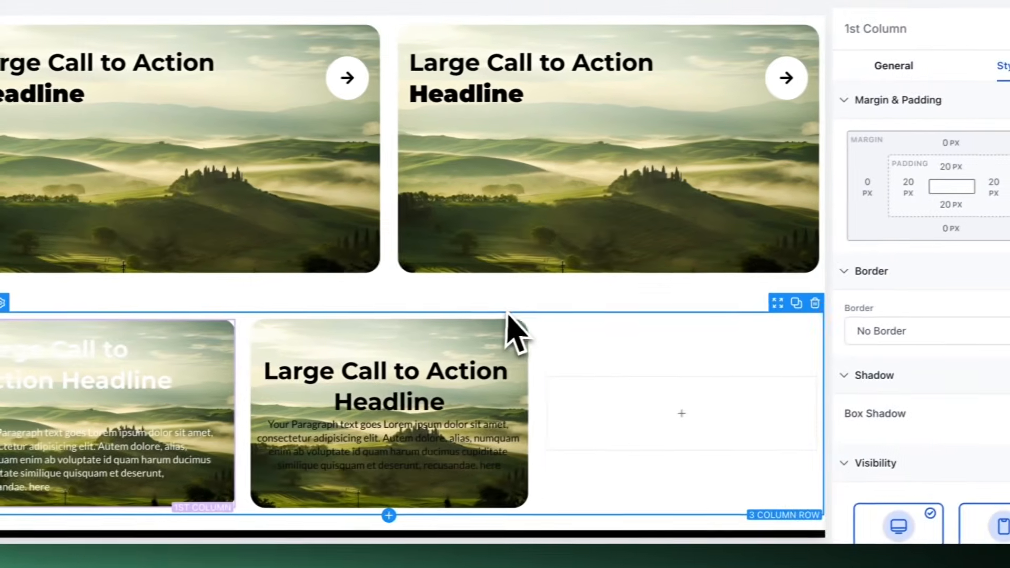
left_click(519, 310)
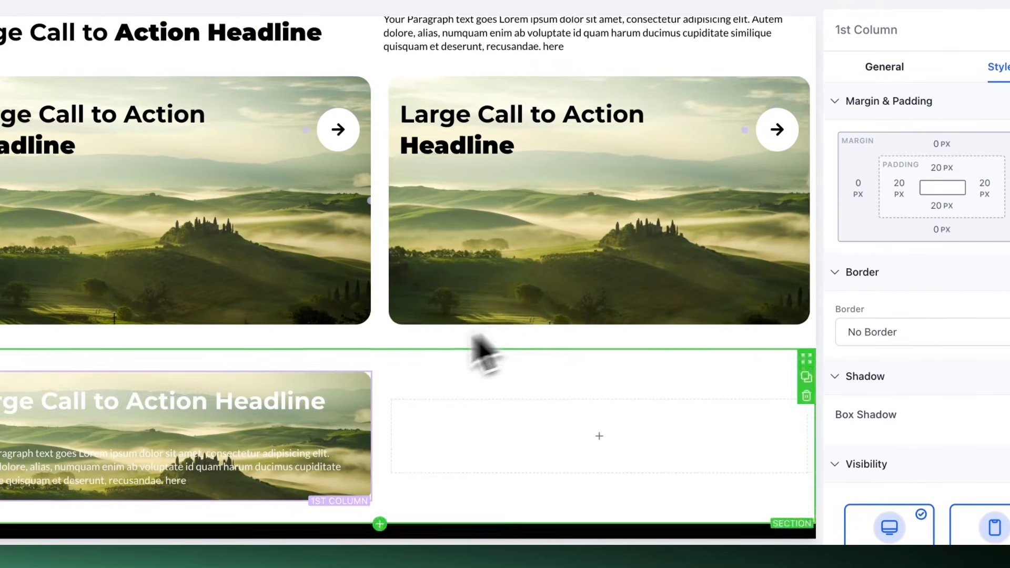
left_click(345, 370)
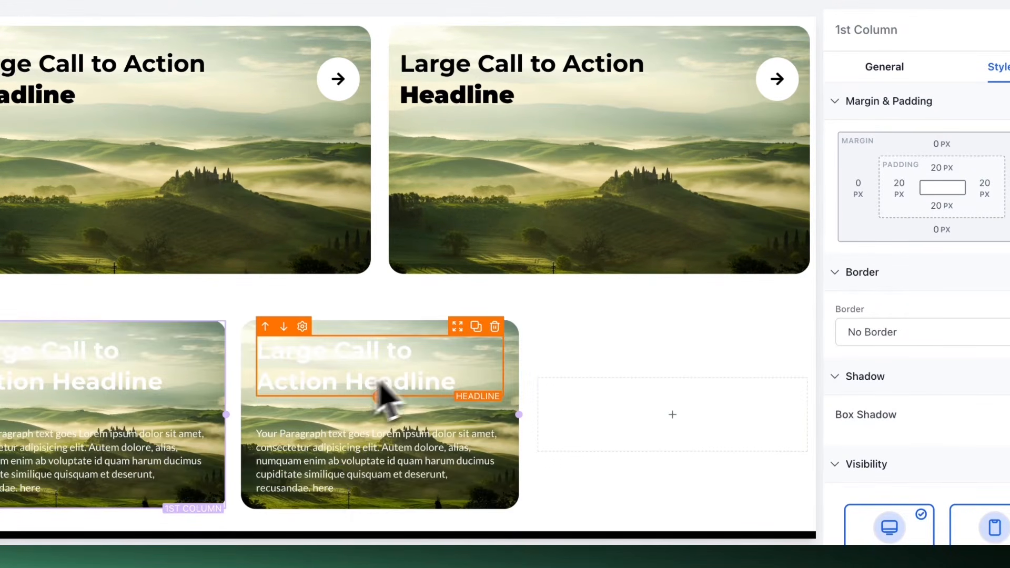
left_click(490, 311)
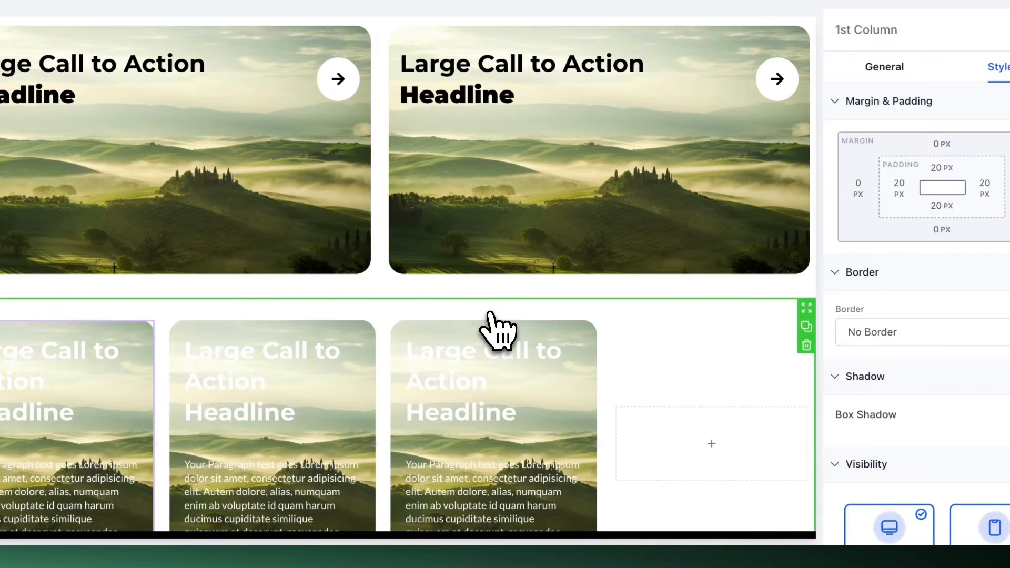
scroll(577, 321, "down", 2)
scroll(676, 265, "up", 1)
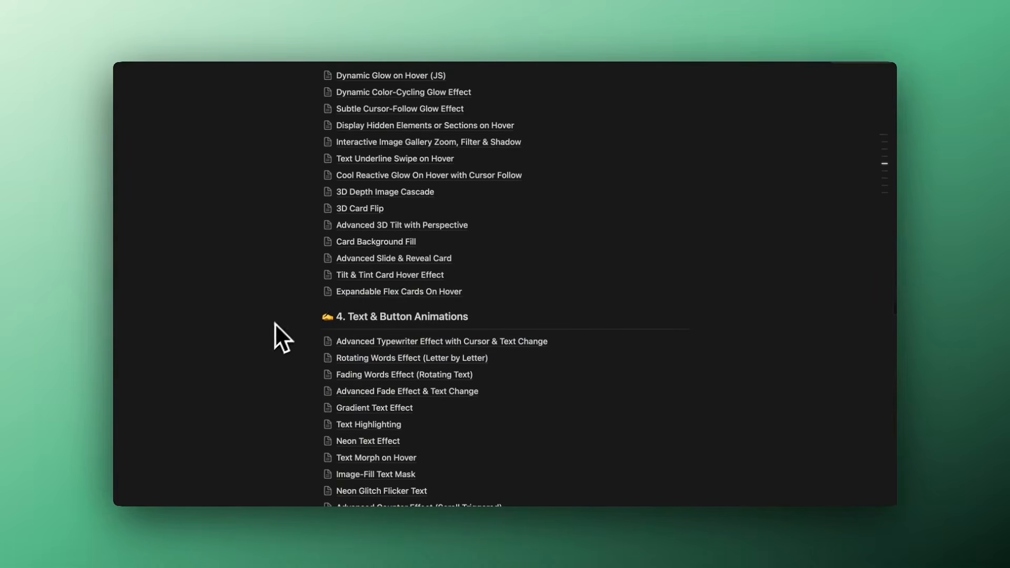
Step: Add the expandable flex-card CSS rules for .flex-card-wrapper, .flex-card and the active state below the .zoom-pic rules, review them and save
scroll(286, 310, "up", 1)
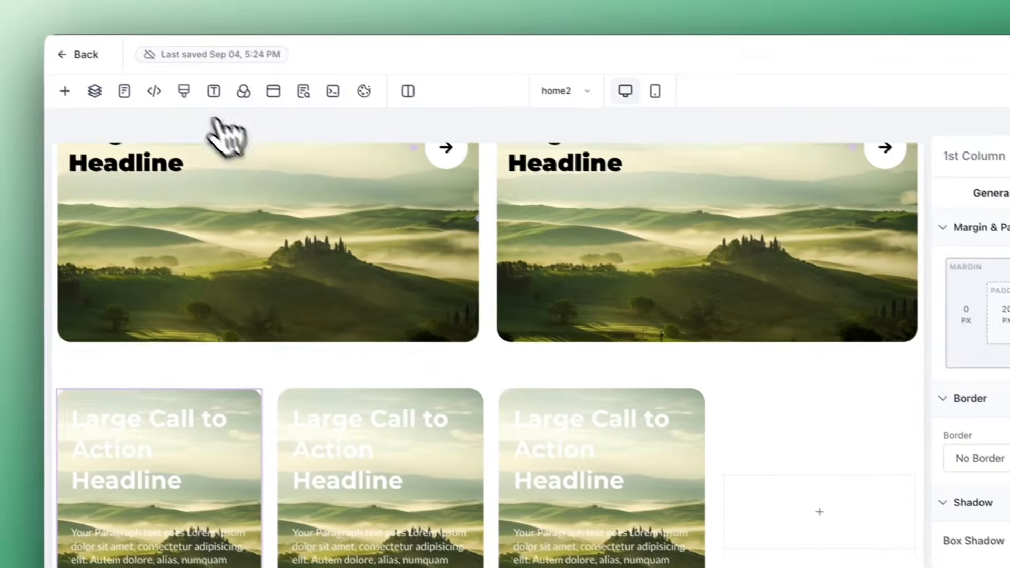
left_click(146, 67)
scroll(450, 321, "down", 6)
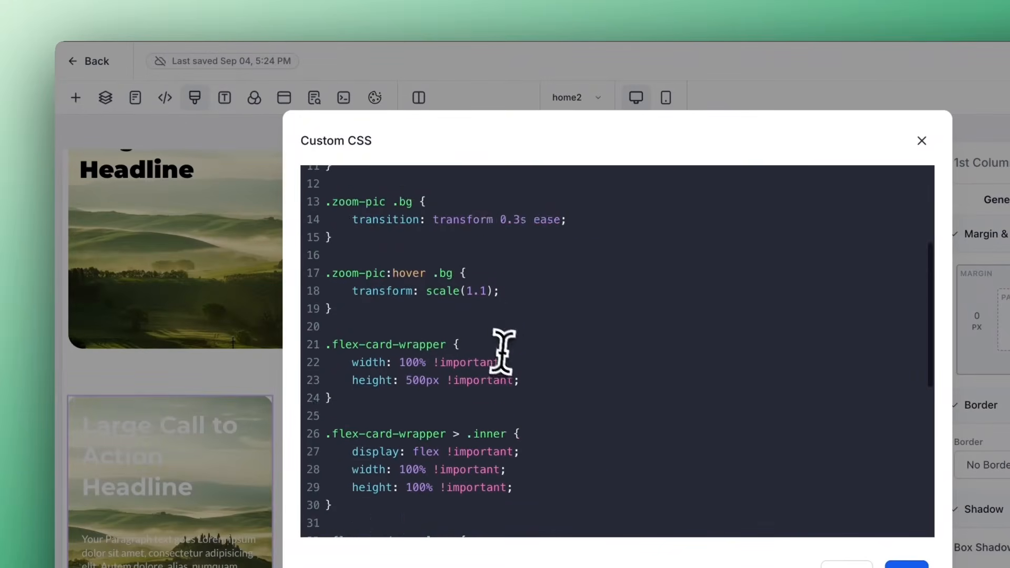
scroll(507, 358, "up", 3)
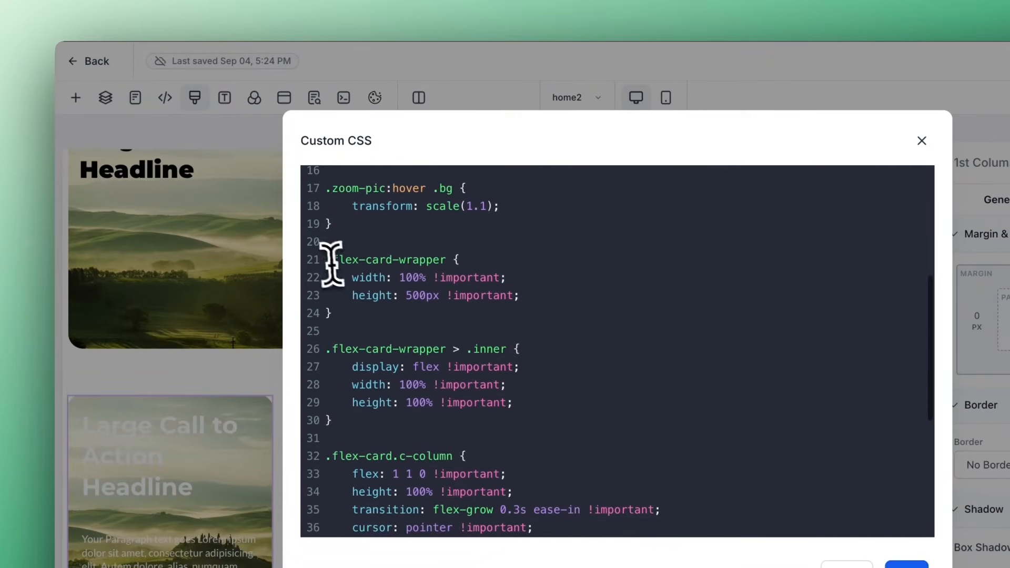
left_click_drag(331, 266, 422, 426)
left_click(487, 339)
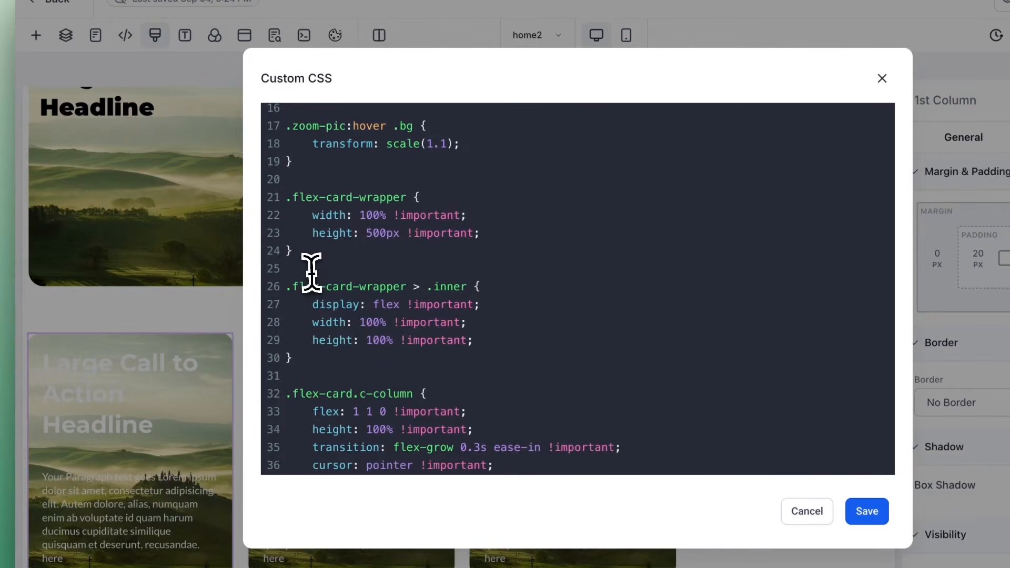
scroll(482, 282, "down", 4)
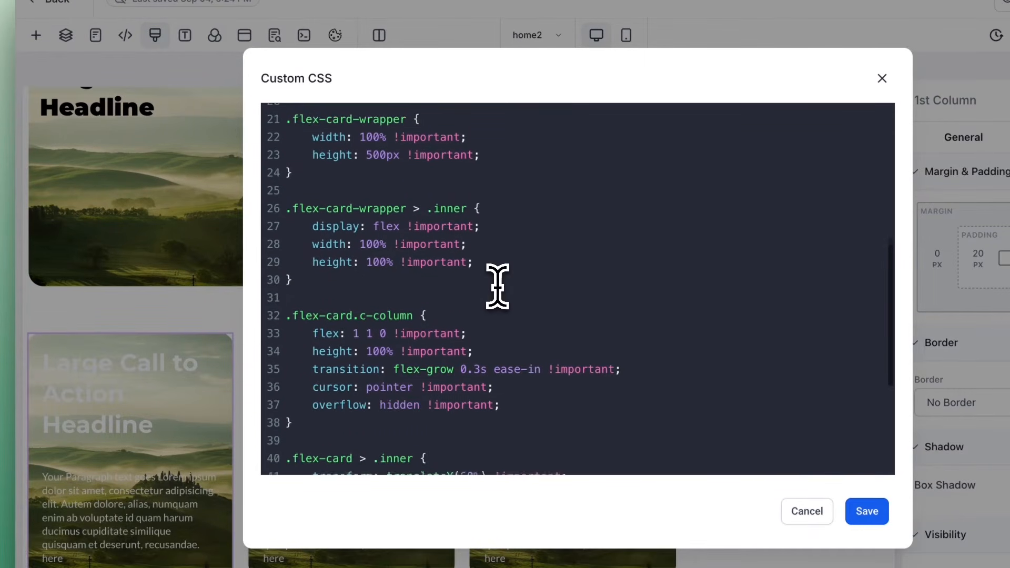
scroll(377, 277, "down", 5)
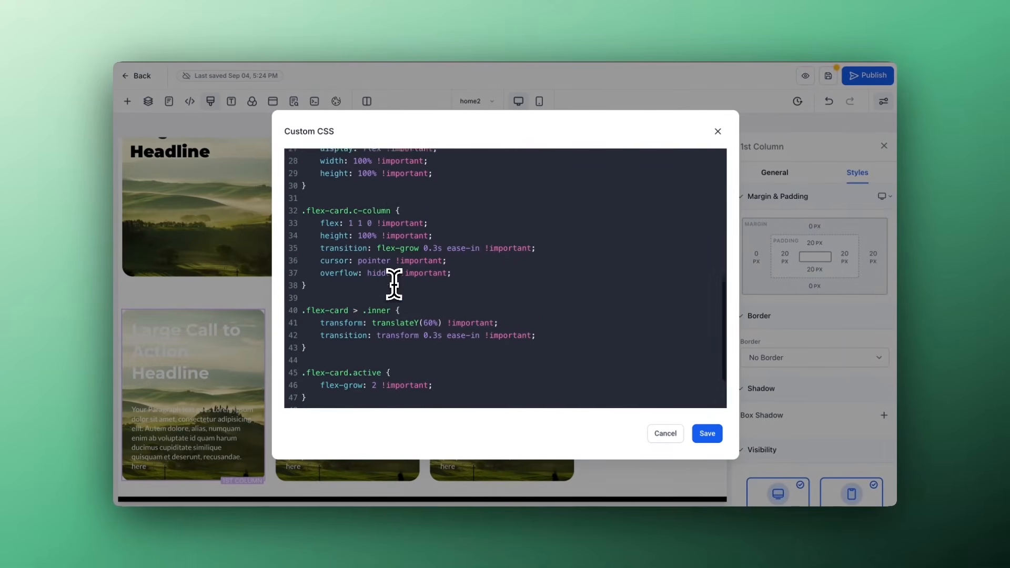
scroll(379, 298, "down", 2)
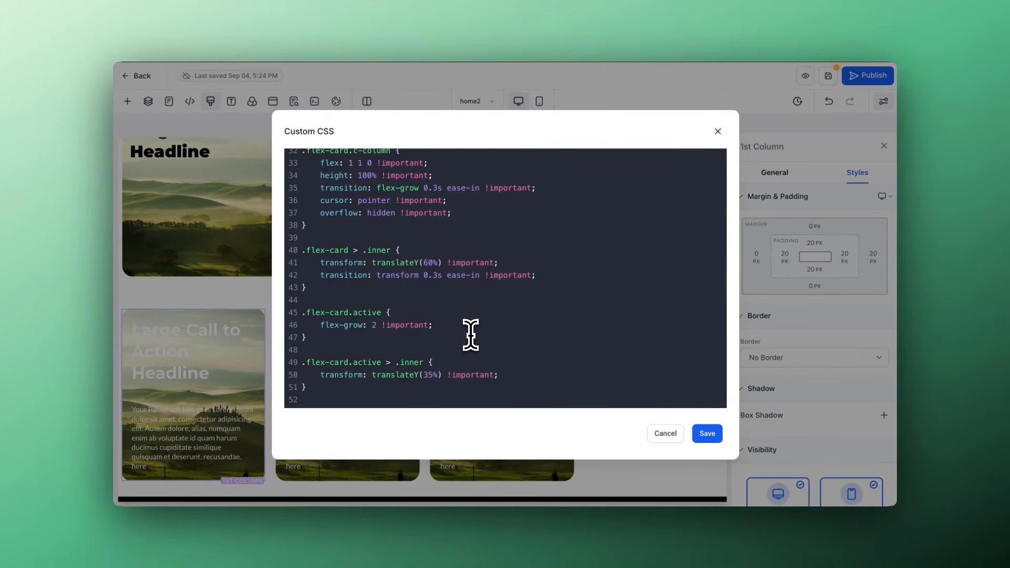
scroll(471, 335, "up", 5)
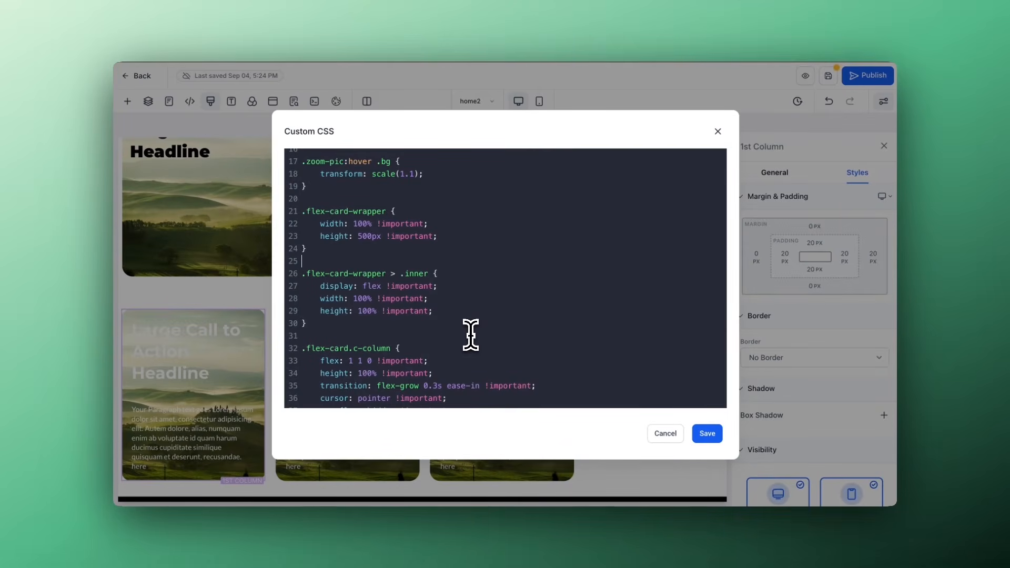
scroll(470, 334, "down", 2)
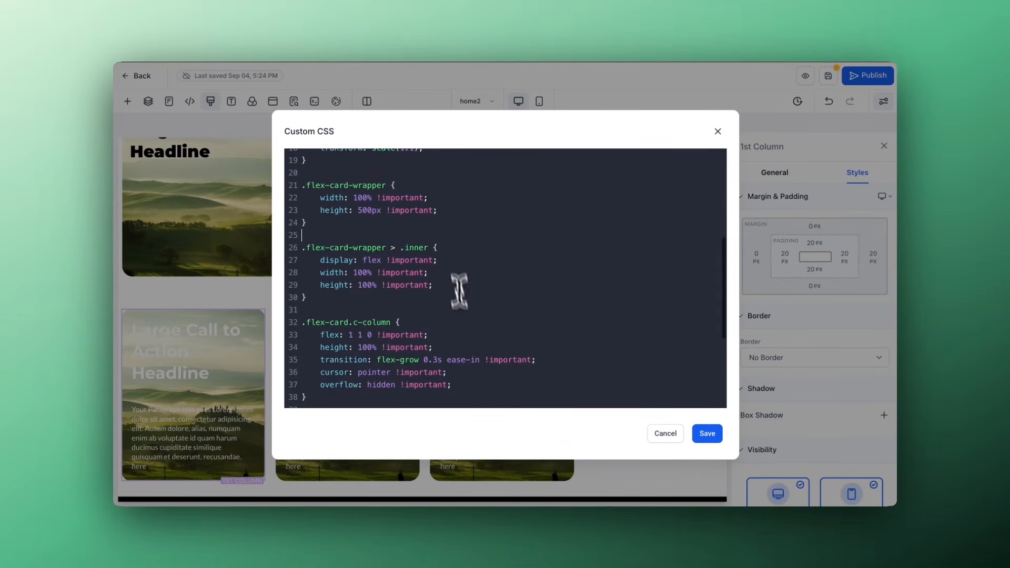
scroll(472, 326, "down", 3)
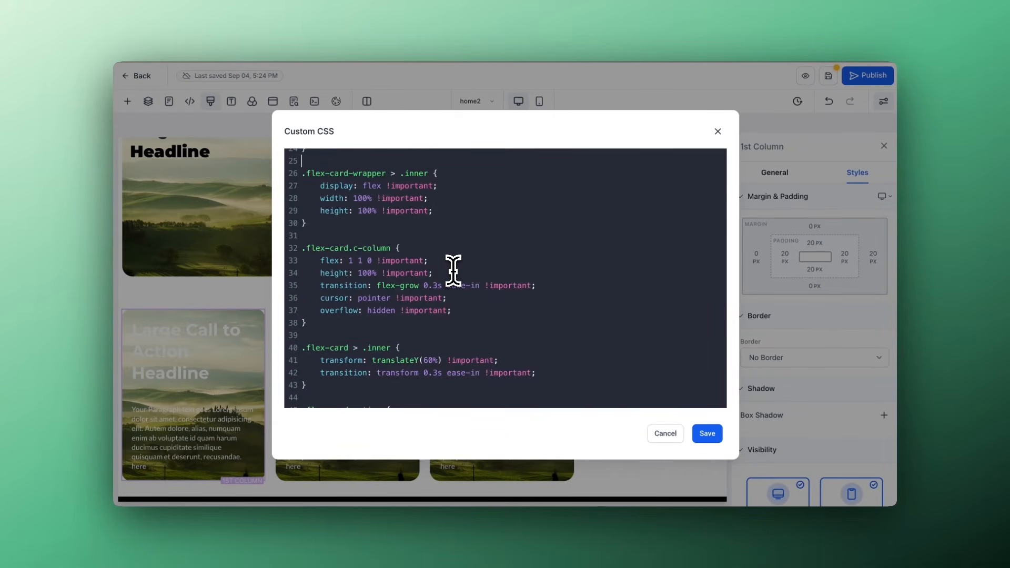
scroll(453, 271, "down", 4)
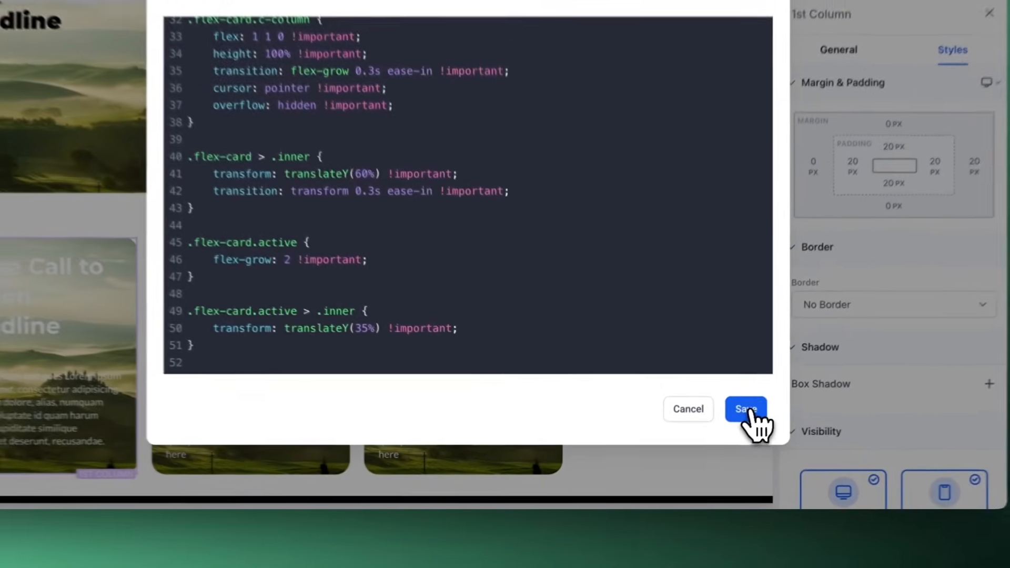
left_click(706, 433)
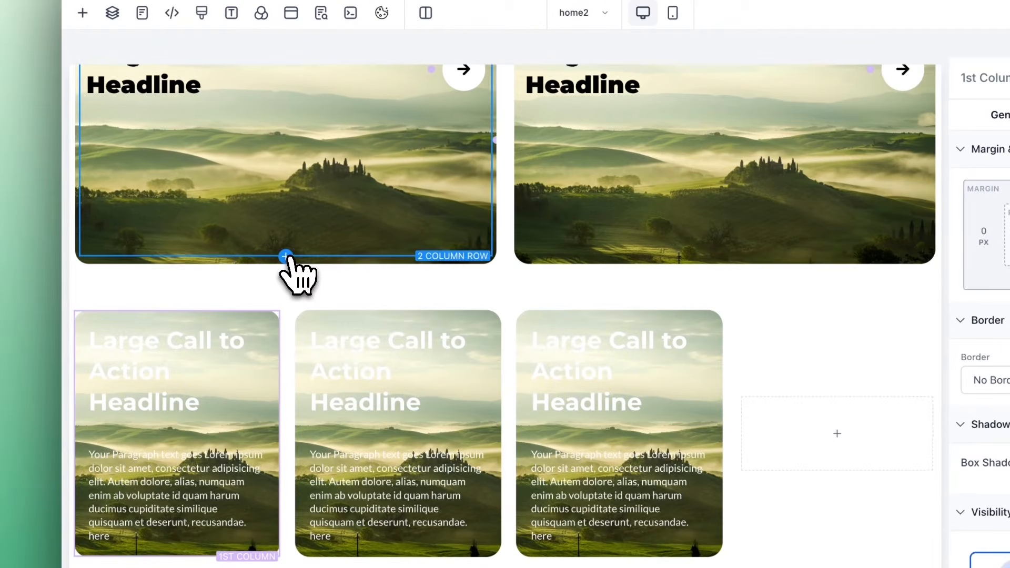
Step: Add a custom code element at the bottom of the first large image card
left_click(242, 177)
scroll(294, 273, "down", 10)
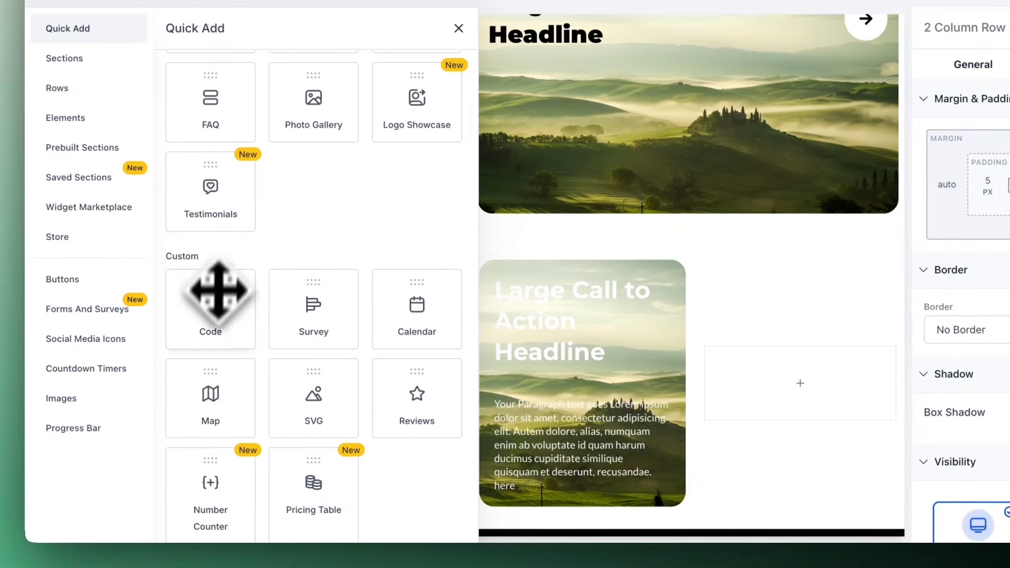
left_click(214, 330)
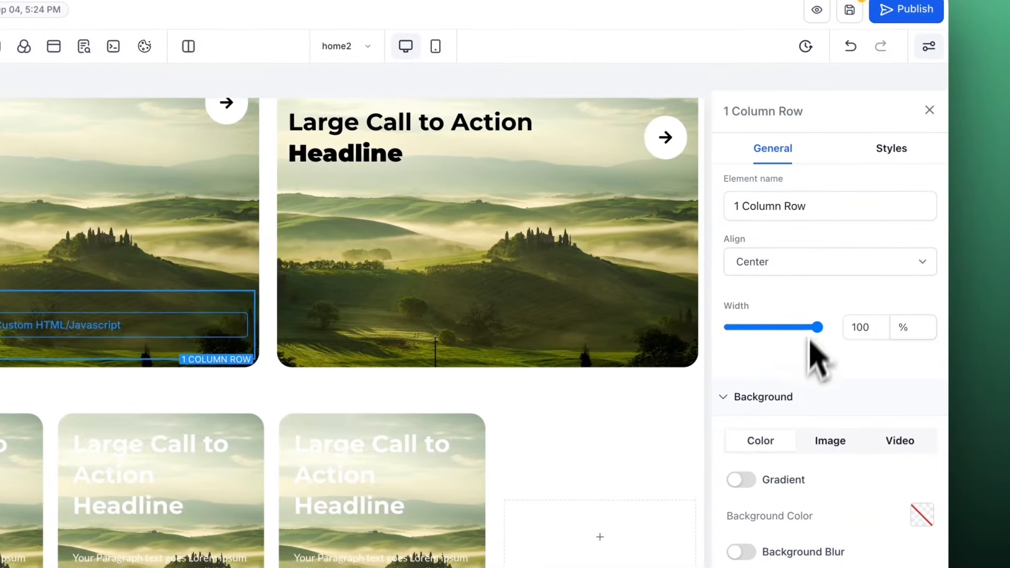
Step: Enter the script that makes .main-flex-card active by default and switches the active class between .flex-card elements on mouseenter, and save it
left_click(132, 326)
left_click(839, 254)
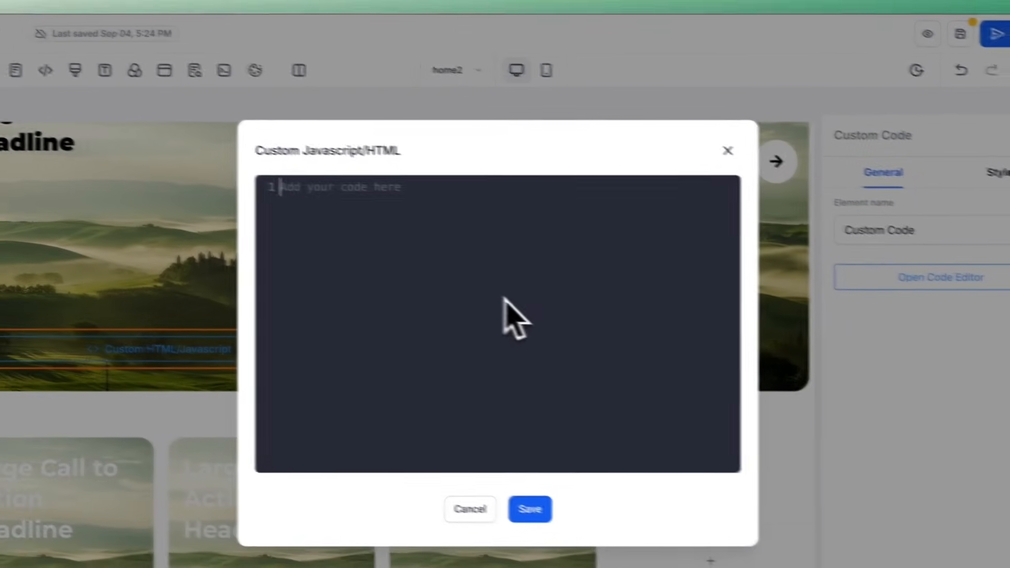
type("<script>   const cards = document.querySelectorAll('.flex-card');  const mainCard = document.querySelector('.main-flex-card');   mainCard.classList.add('active'); cards.forEach(card => {   card.addEventListener('mouseenter', () => {     cards.forEach(c => c.classList.remove('active'));     card.classList.add('active');   }); });    </script>")
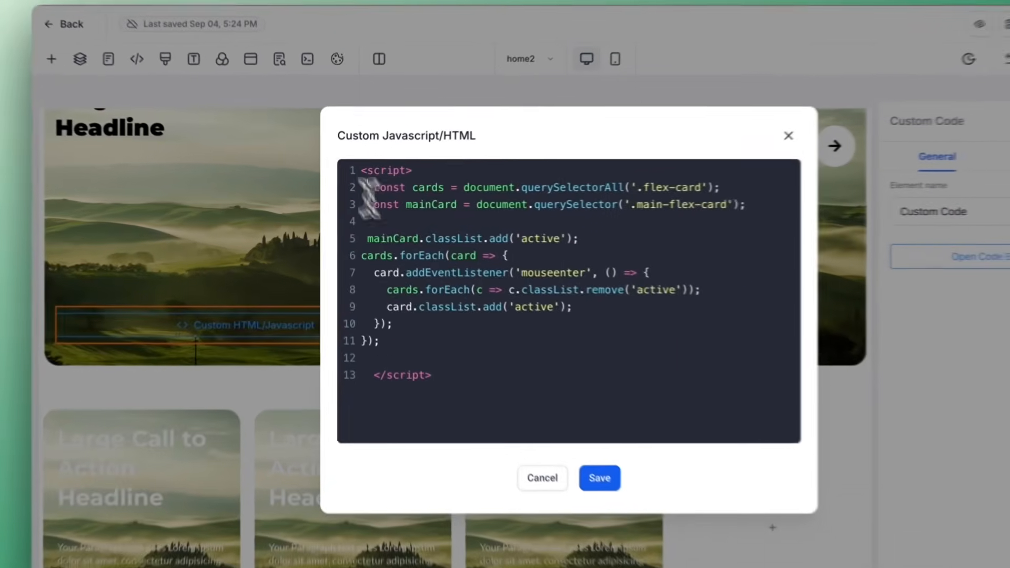
left_click_drag(358, 197, 404, 301)
left_click(405, 303)
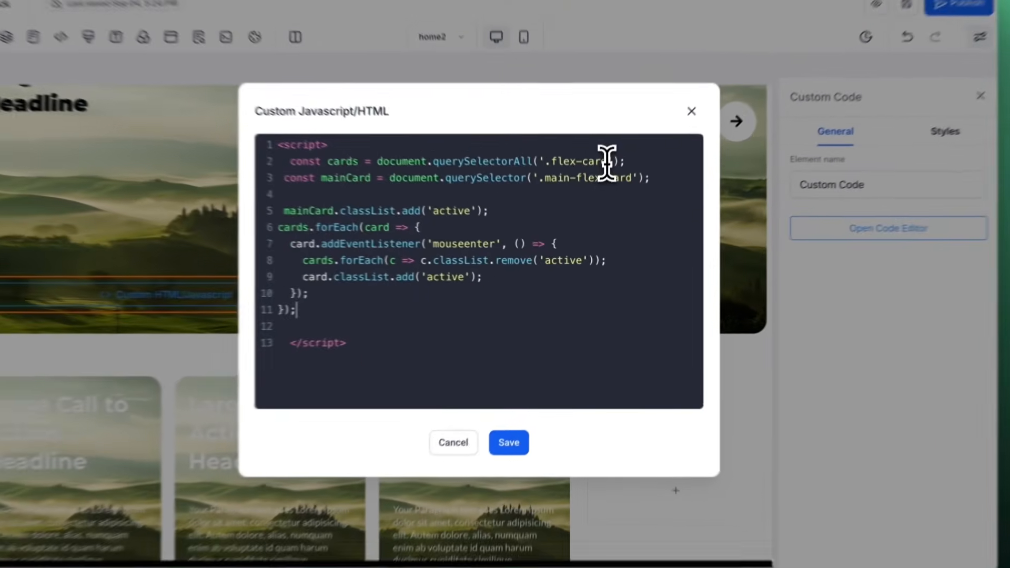
left_click_drag(601, 195, 559, 198)
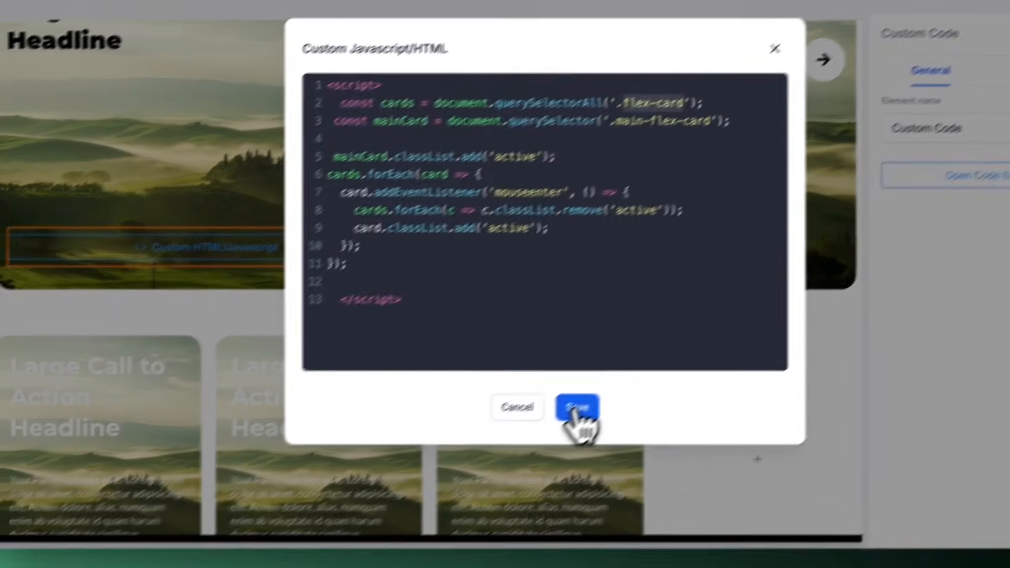
left_click(502, 453)
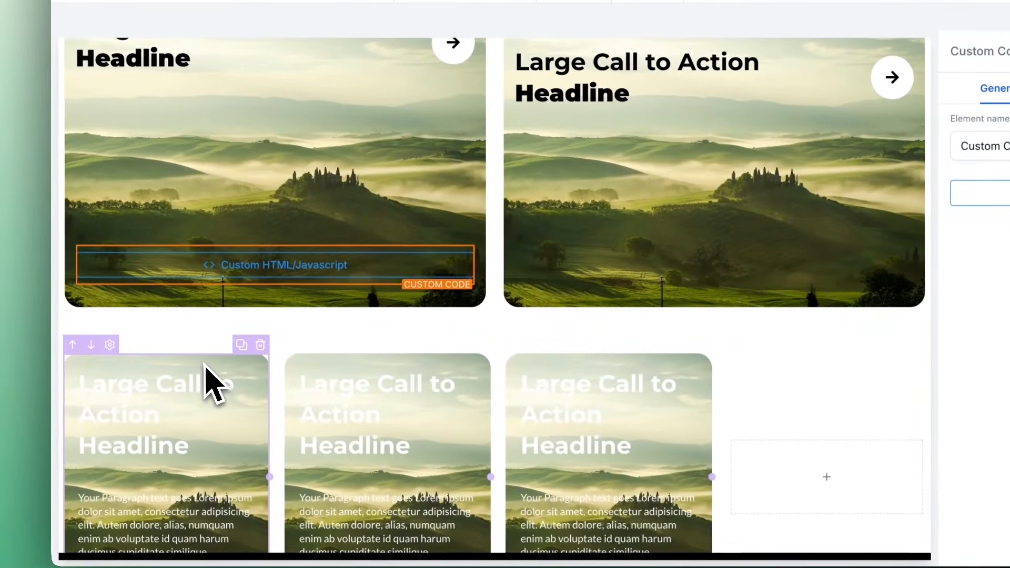
Step: Assign the custom class flex-card to the first small card column
left_click(205, 365)
left_click(895, 137)
scroll(815, 389, "down", 5)
left_click(791, 473)
type("flex-card")
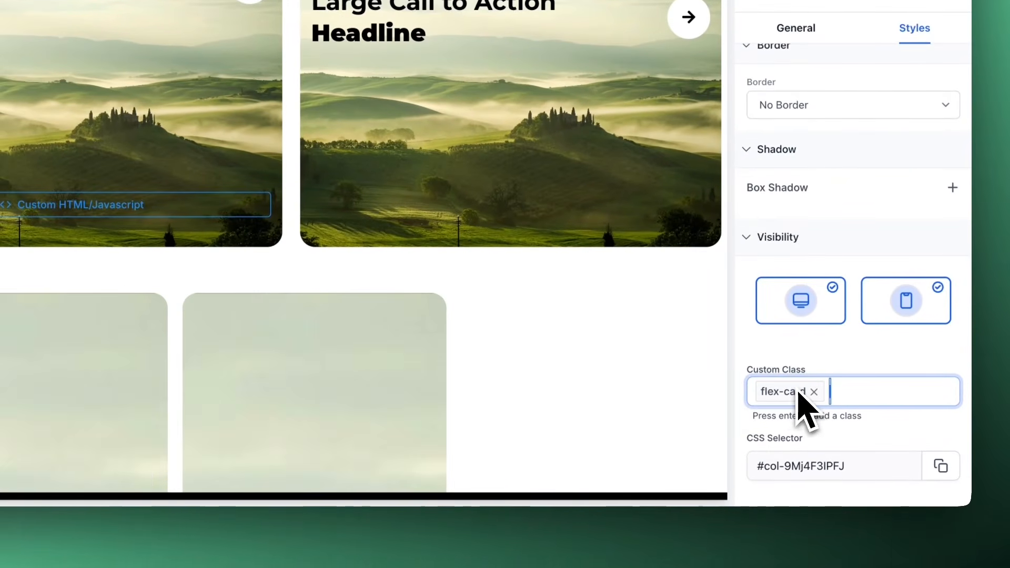
key("Return")
Step: Assign the custom class flex-card to the second and third small card columns
left_click(233, 344)
left_click(1005, 426)
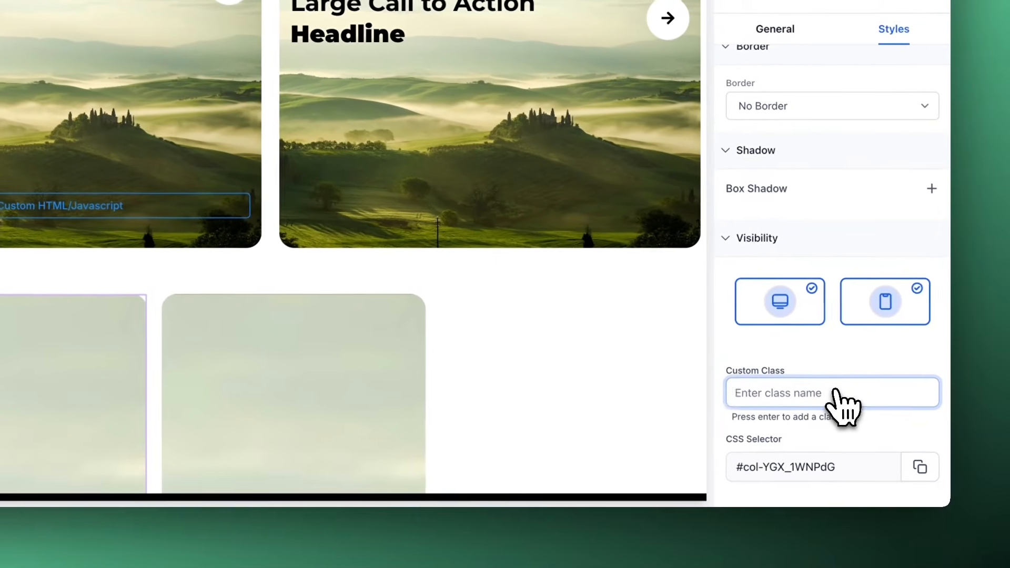
type("flex-card")
key("Return")
left_click(360, 337)
left_click(842, 399)
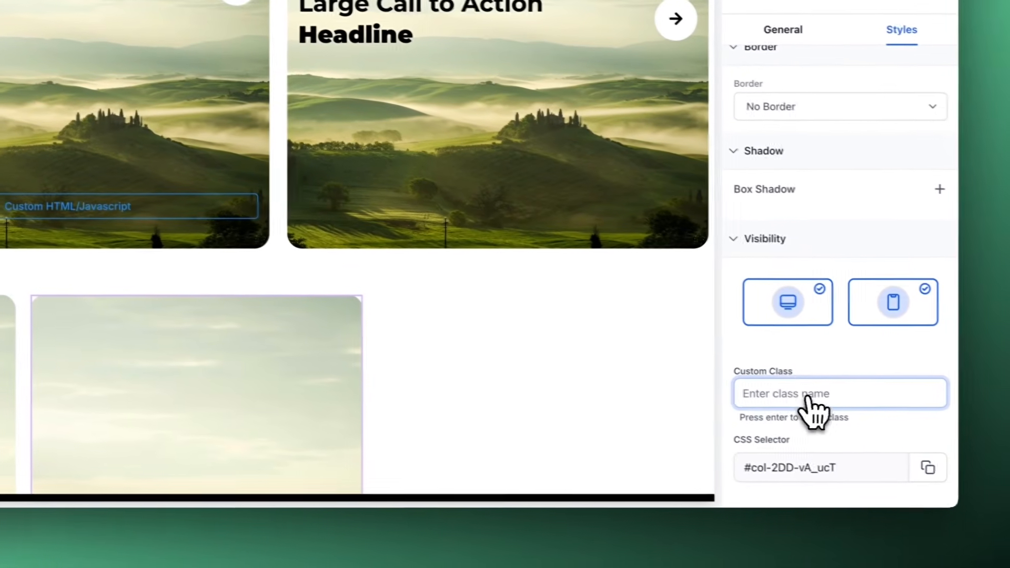
type("flex-card")
key("Return")
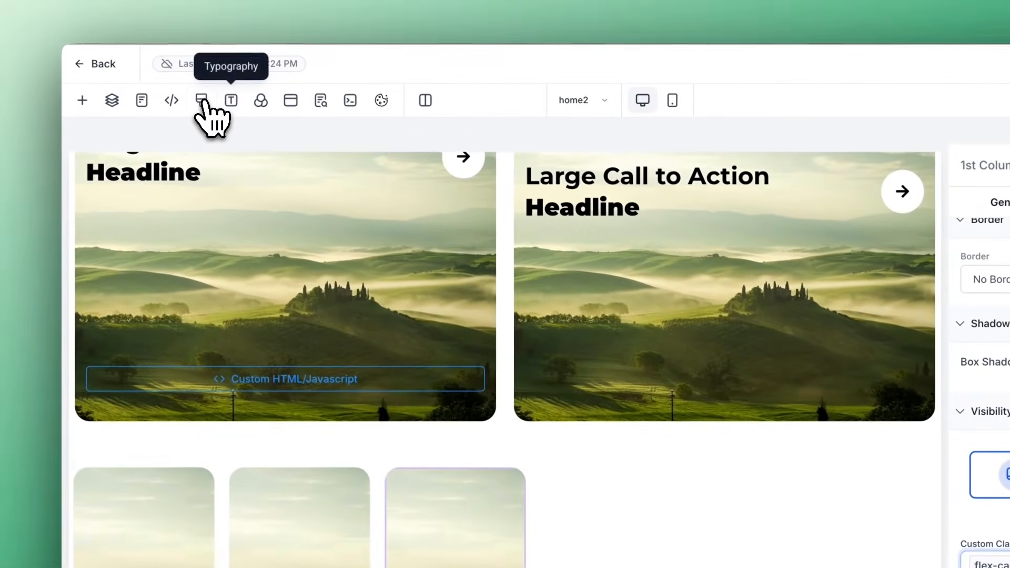
Step: Copy the flex-card-wrapper class name from the custom CSS and add it as the custom class of the row holding the small cards
left_click(203, 101)
scroll(387, 315, "down", 3)
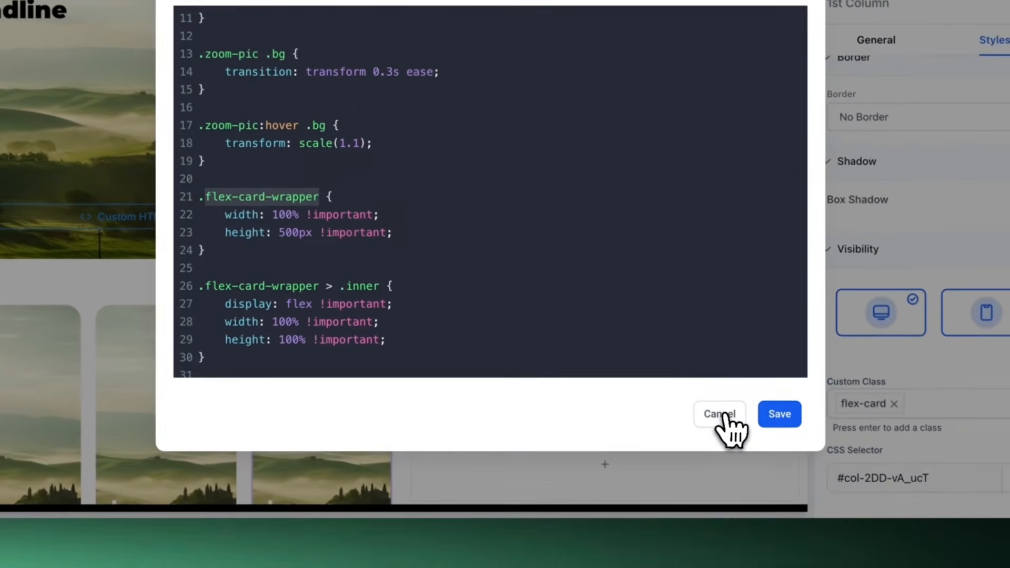
left_click(785, 487)
left_click(404, 381)
left_click(338, 308)
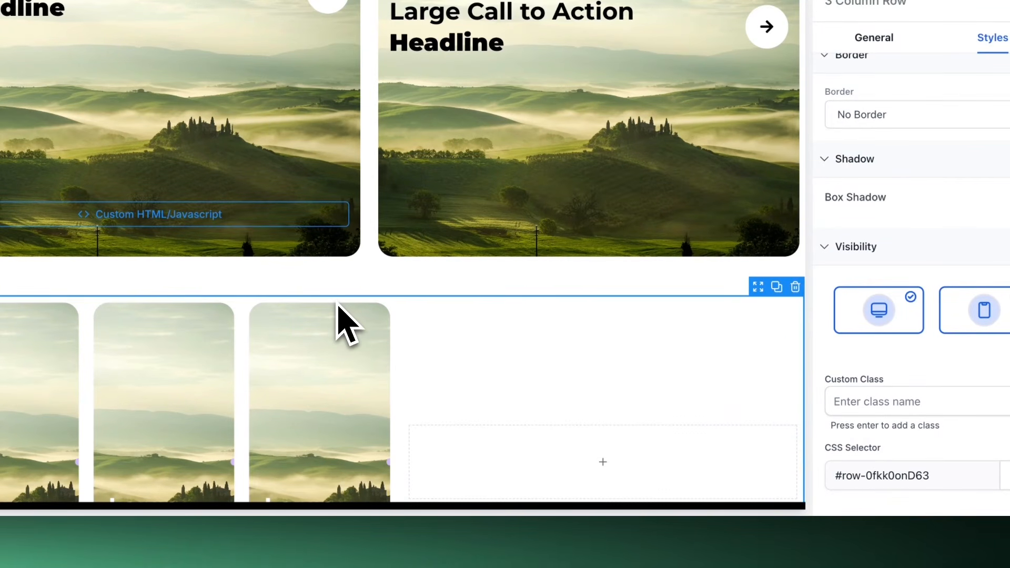
left_click(890, 404)
type("flex-card-wrapper")
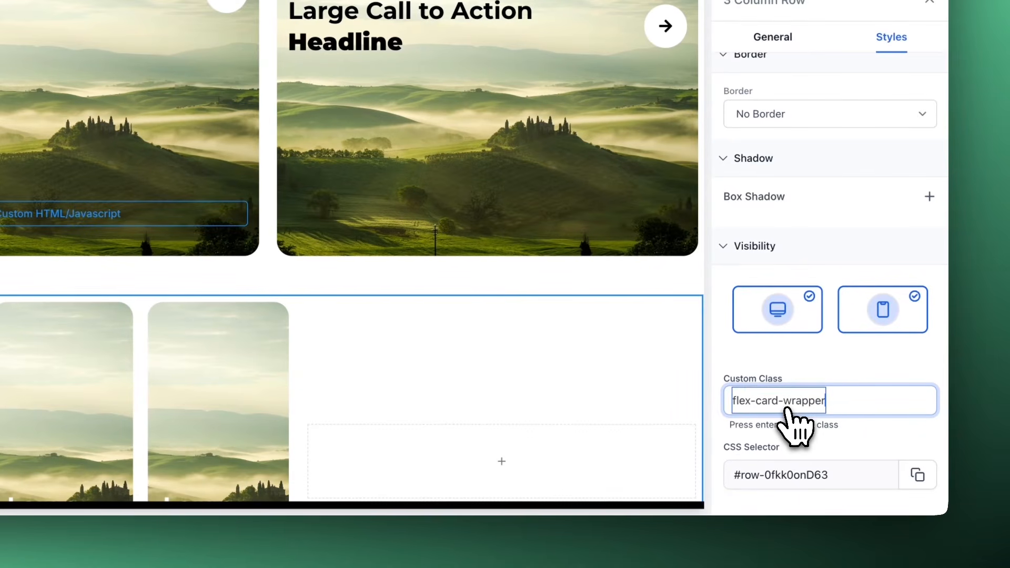
key("Return")
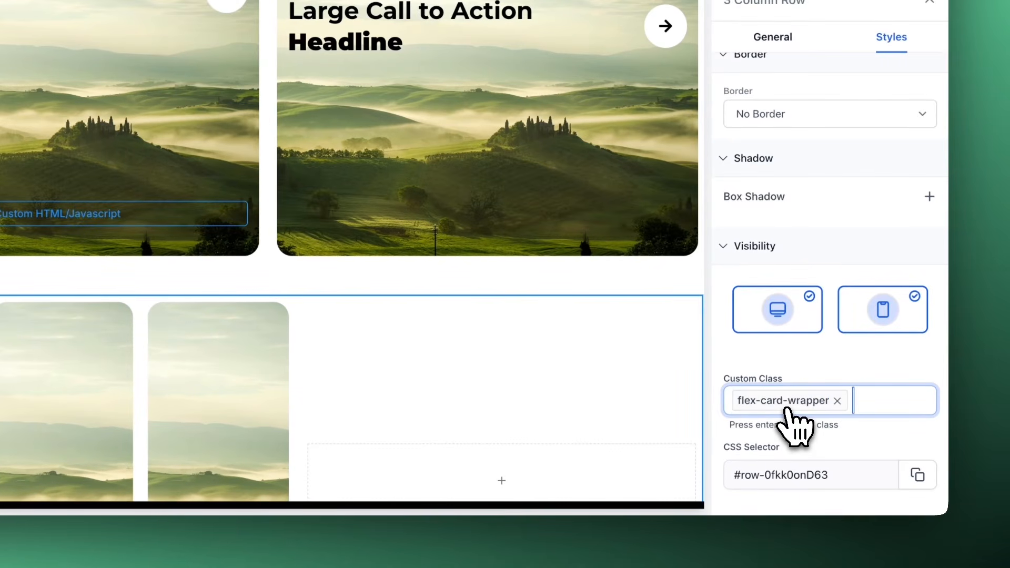
Step: Widen the empty fourth column to about half of the row's width
scroll(505, 372, "down", 2)
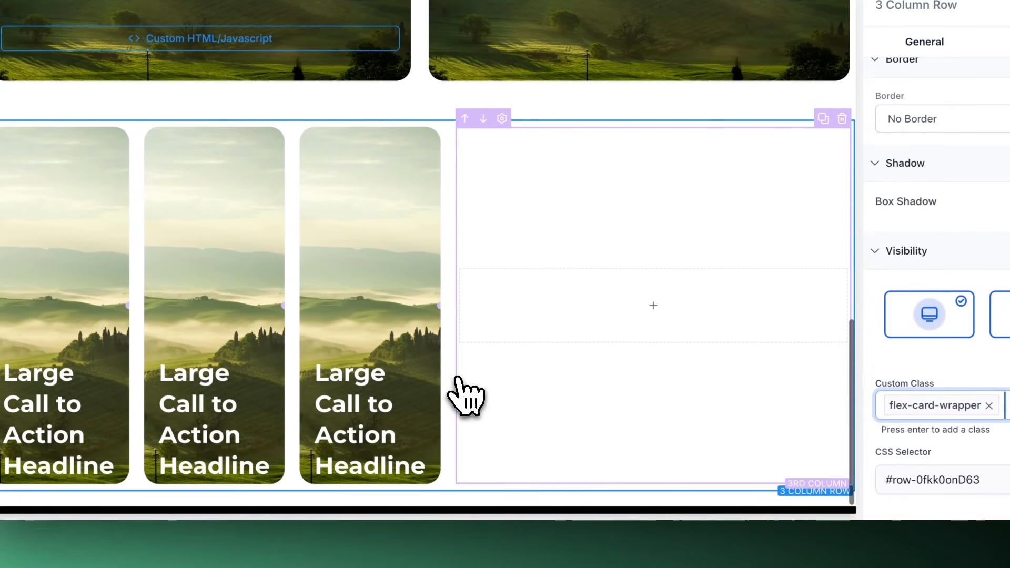
left_click_drag(438, 306, 441, 309)
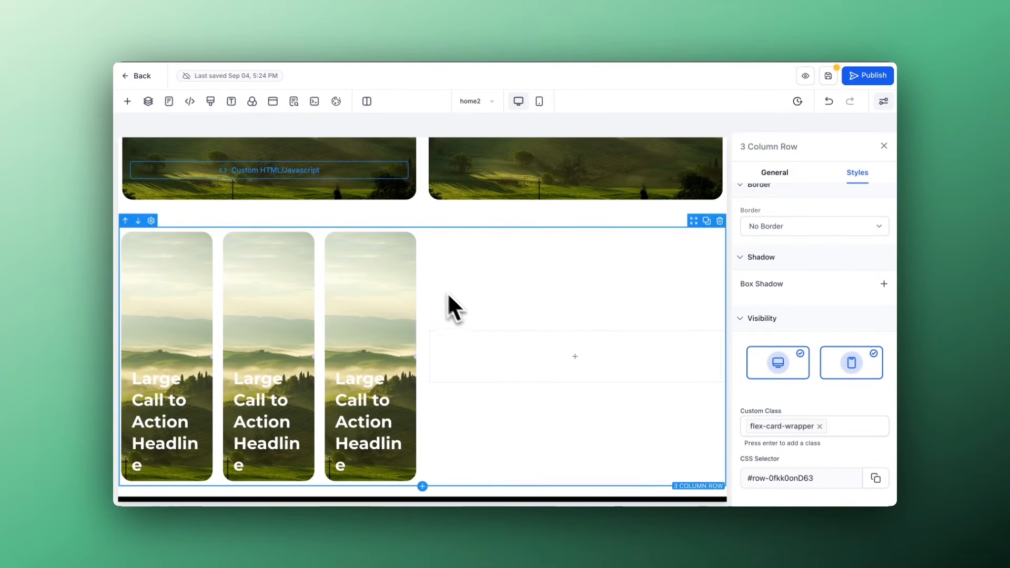
left_click(769, 429)
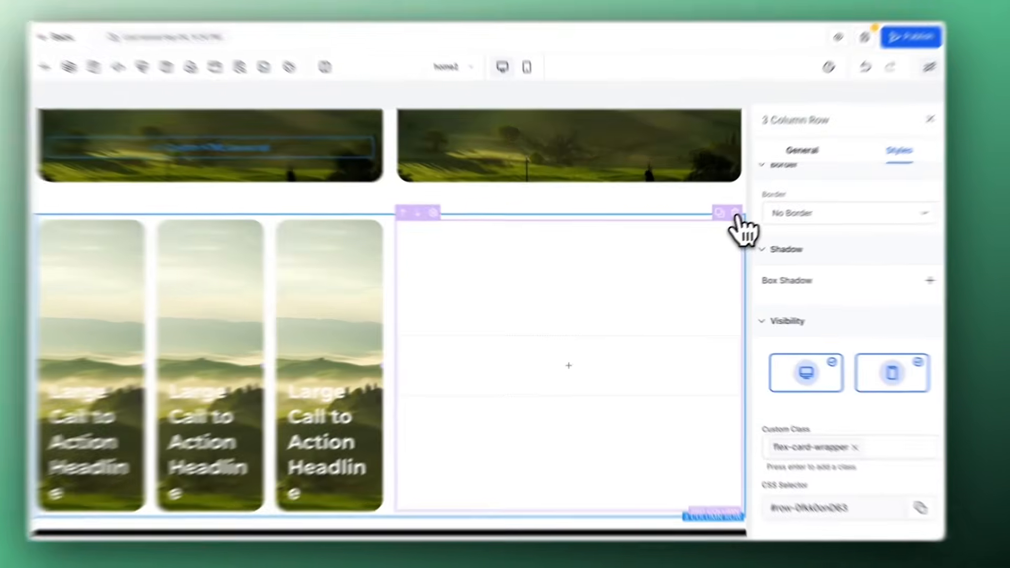
Step: Delete the empty fourth column and add a two-column row below the row of small cards
left_click(717, 226)
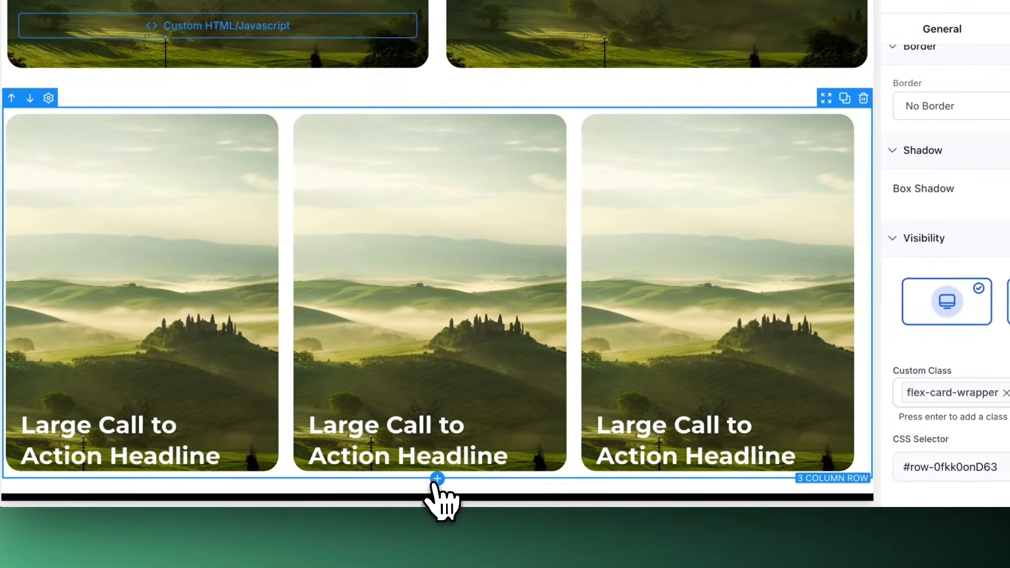
left_click(437, 480)
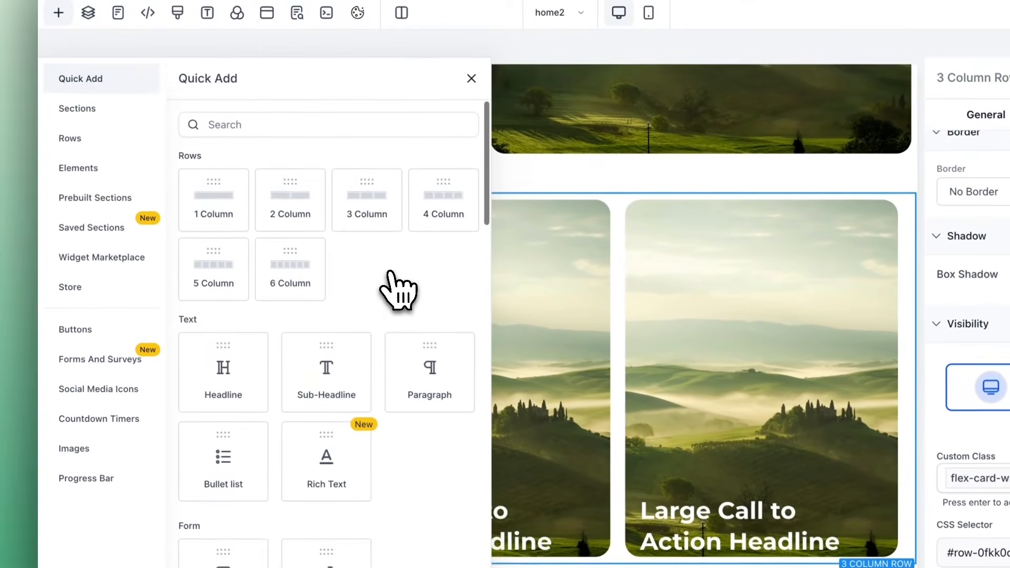
left_click(285, 202)
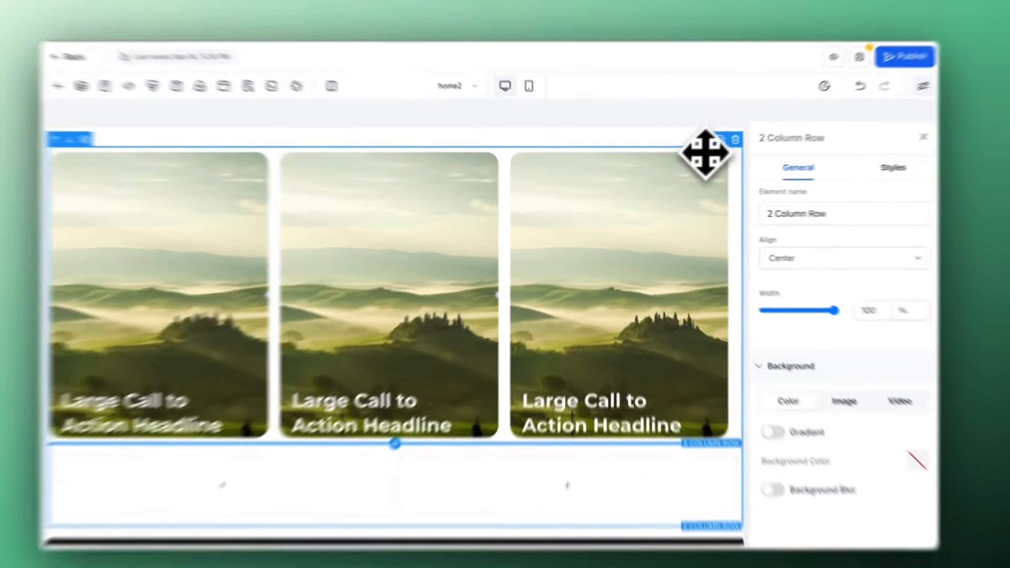
Step: Move the three-card row into the first column of the new two-column row and narrow the empty second column
left_click_drag(693, 160, 385, 433)
left_click(309, 421)
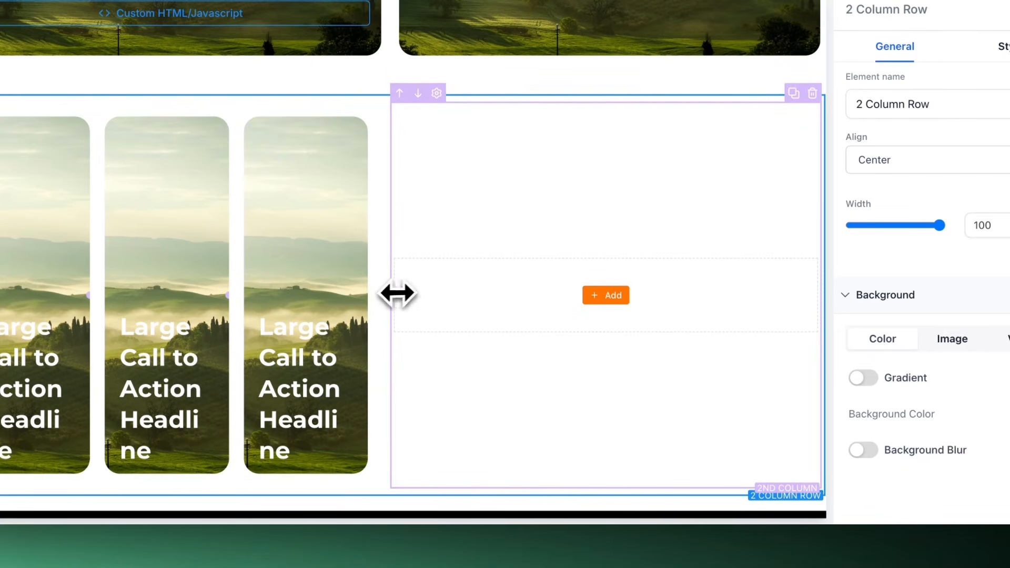
left_click_drag(398, 293, 670, 275)
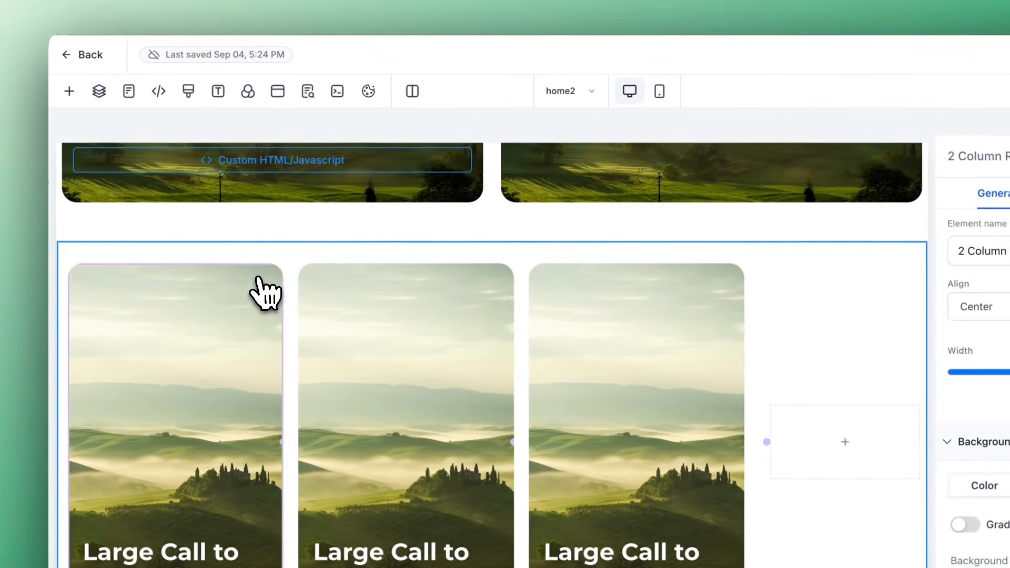
Step: Copy the main-flex-card class name from the custom JavaScript and add it as a second custom class of the first small card column
left_click(258, 278)
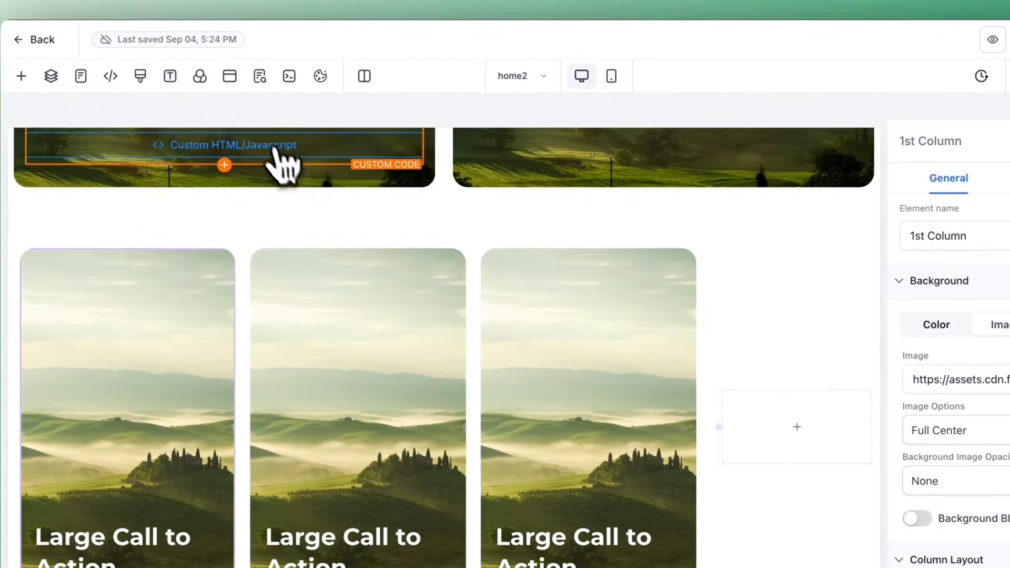
left_click(326, 162)
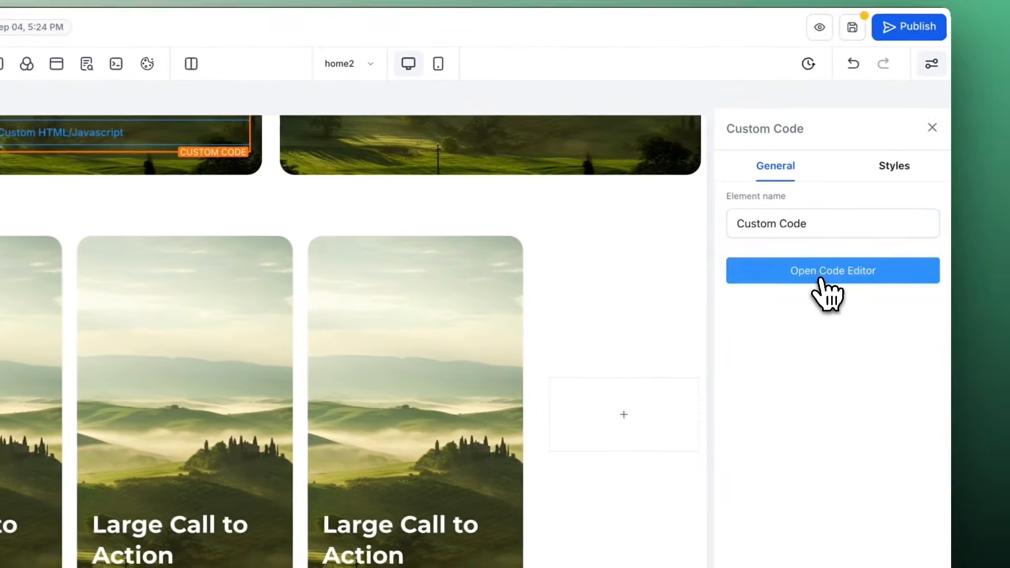
left_click(973, 281)
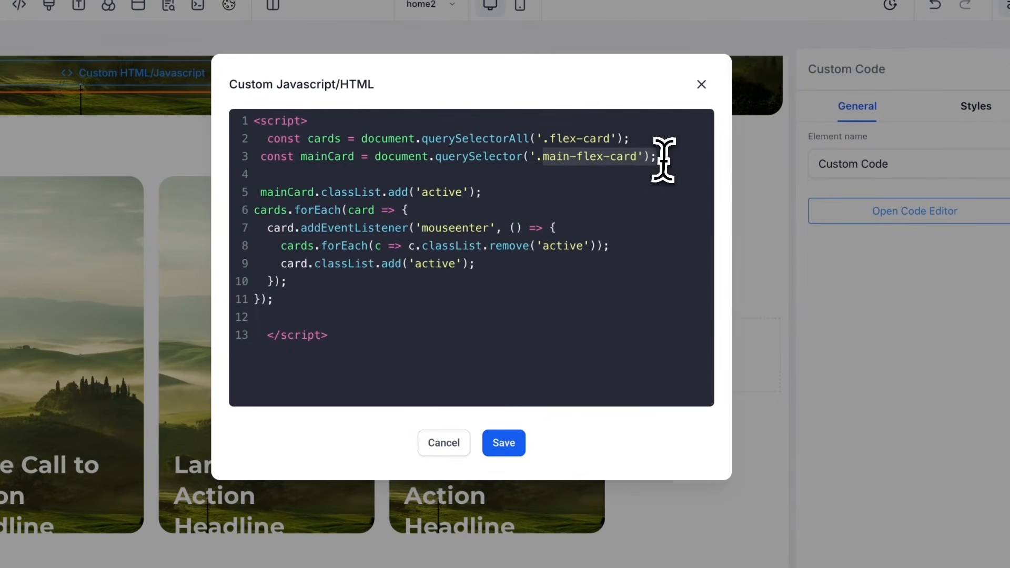
left_click(441, 450)
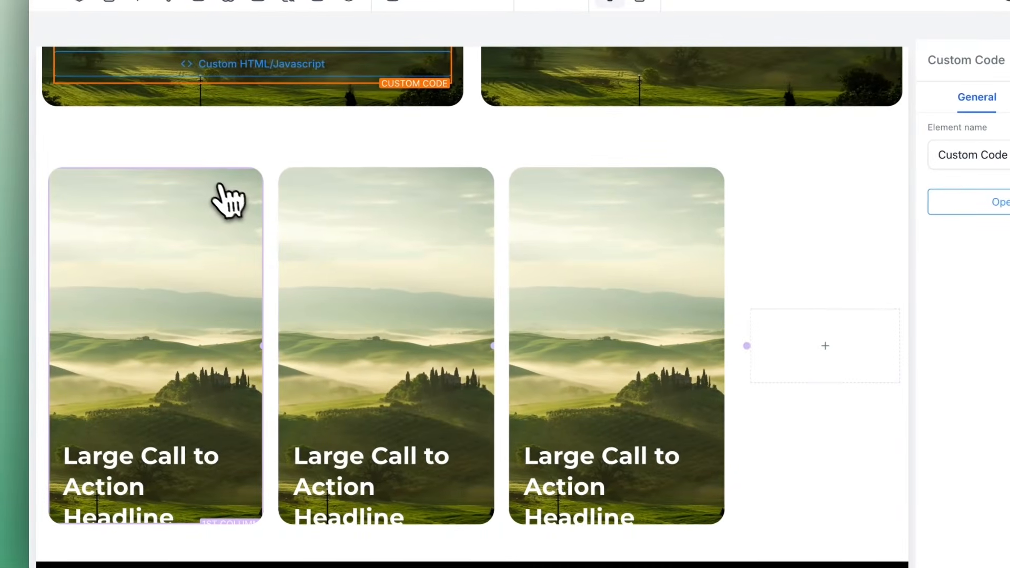
left_click(101, 198)
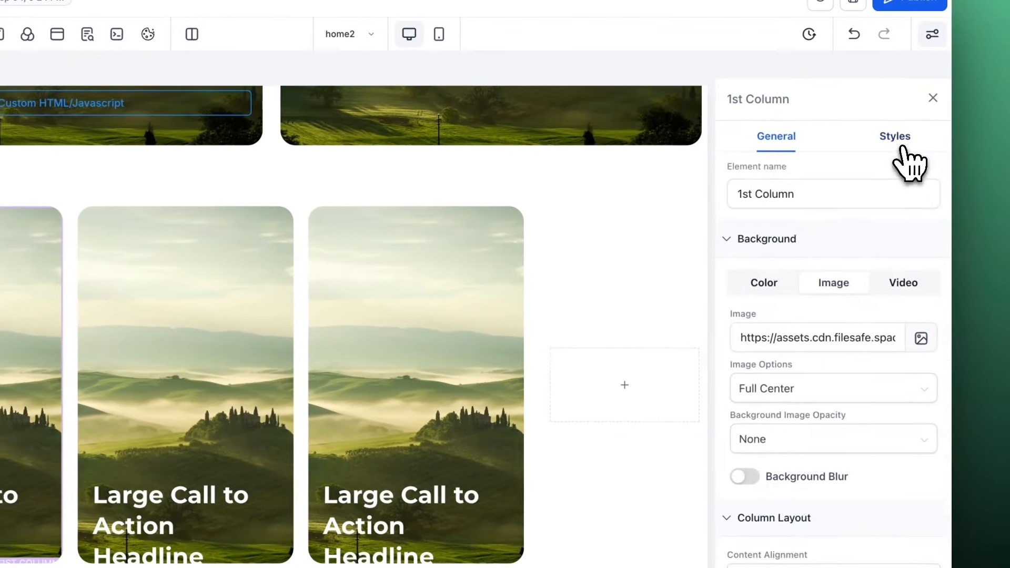
left_click(901, 144)
scroll(837, 351, "down", 10)
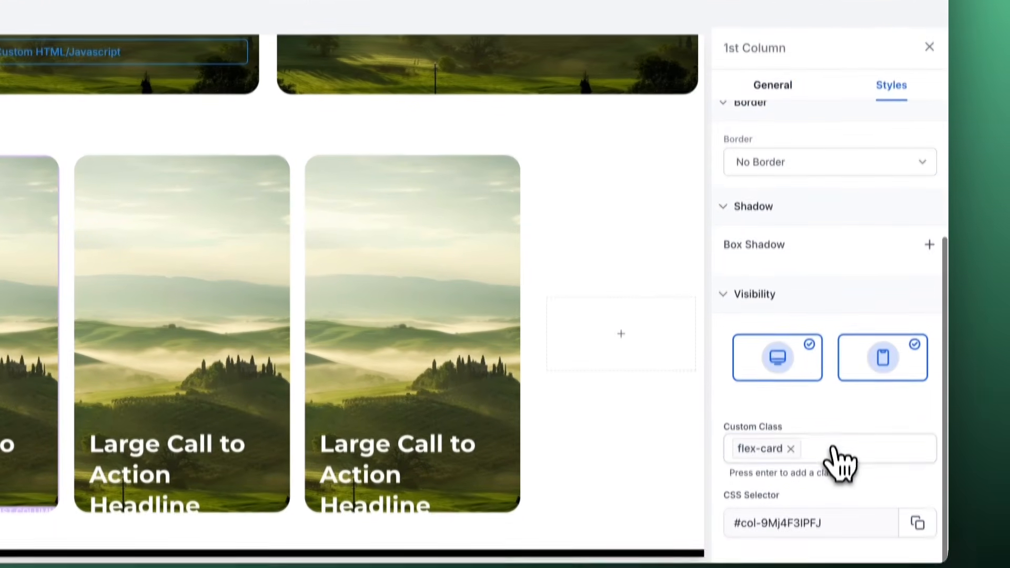
left_click(837, 499)
type("main-flex-card")
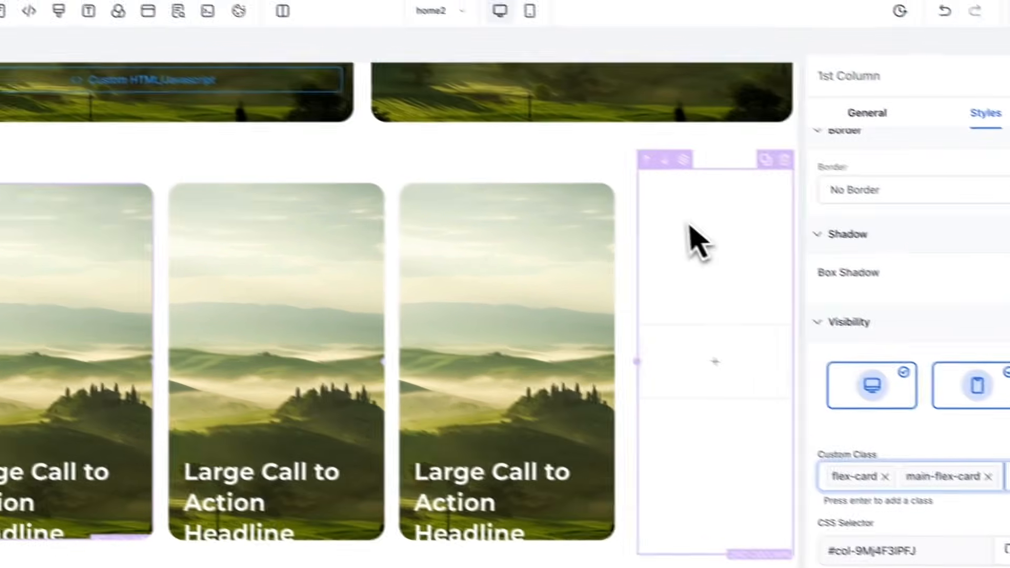
Step: Set the bottom margin of the headlines in all three small cards to 60 px
left_click(560, 176)
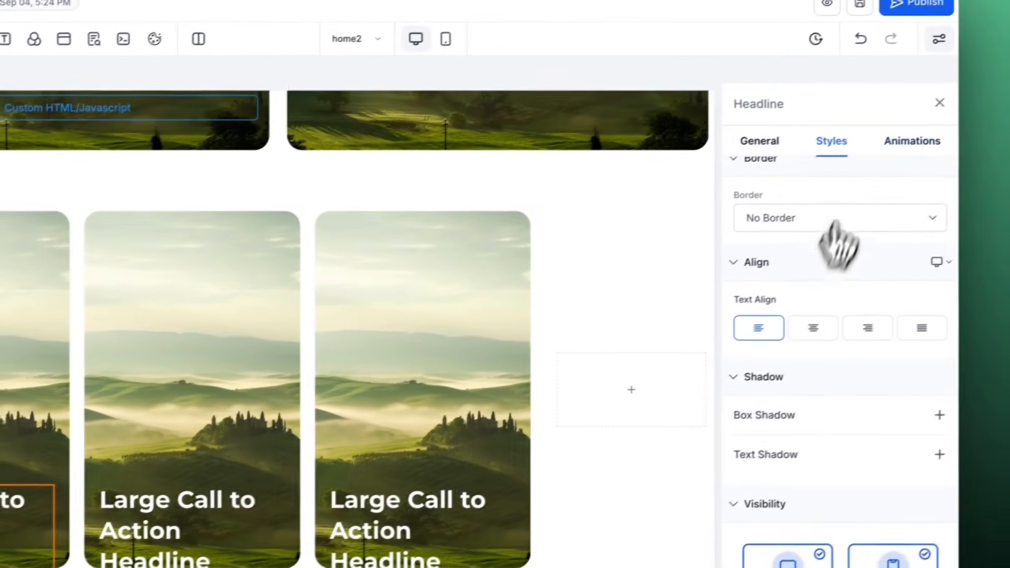
scroll(810, 278, "up", 3)
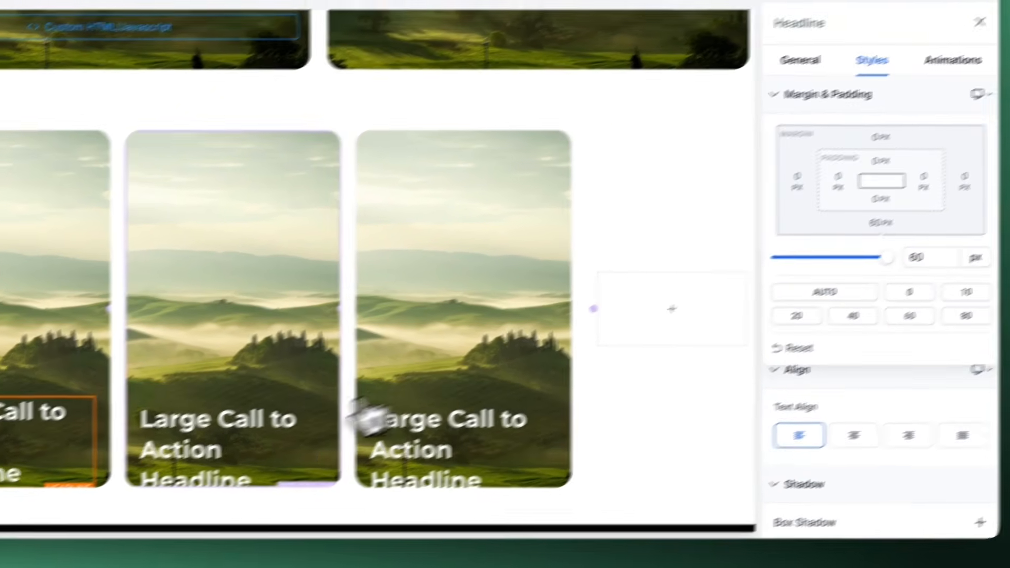
left_click(197, 535)
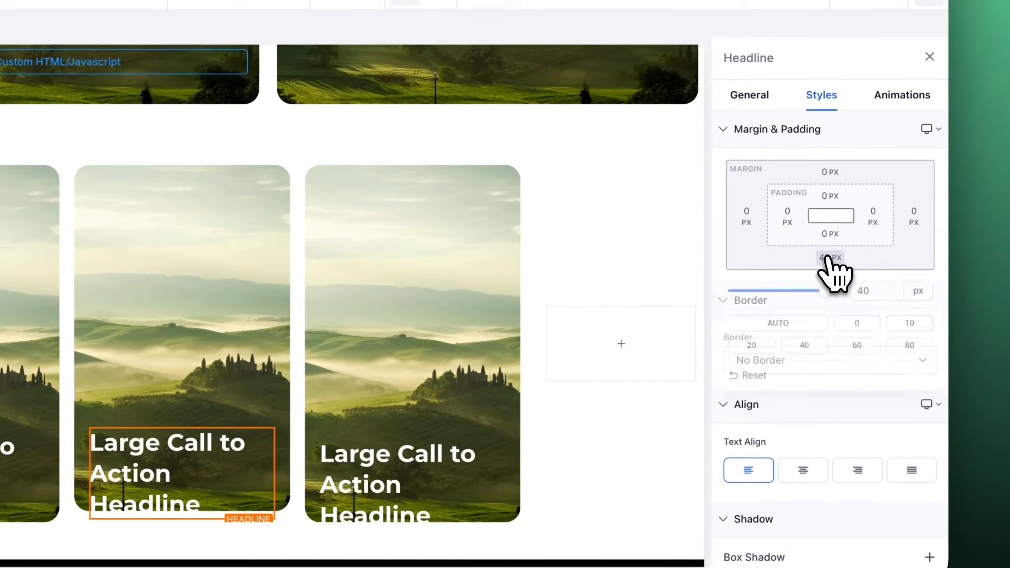
left_click(980, 284)
left_click(350, 496)
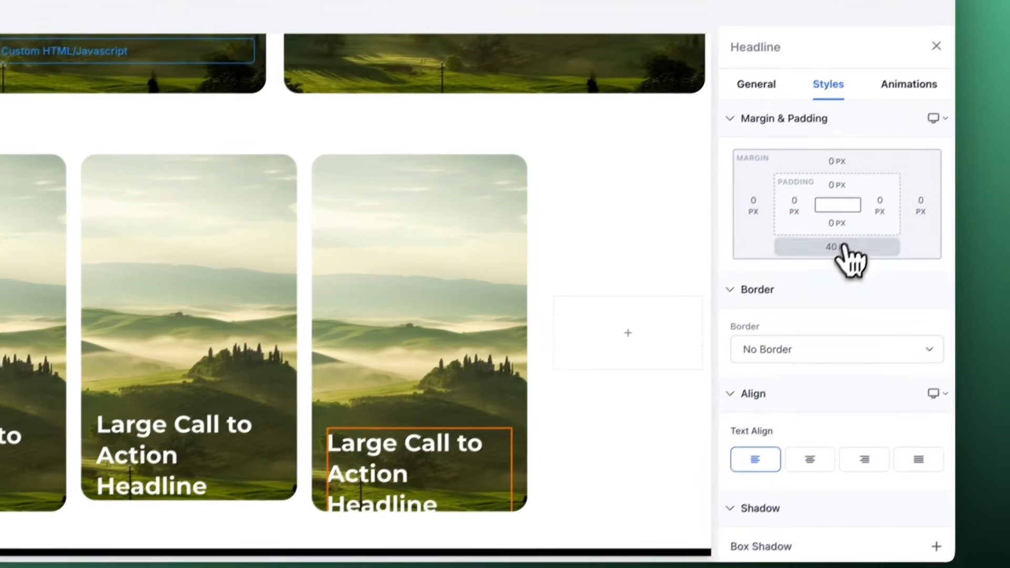
left_click(842, 248)
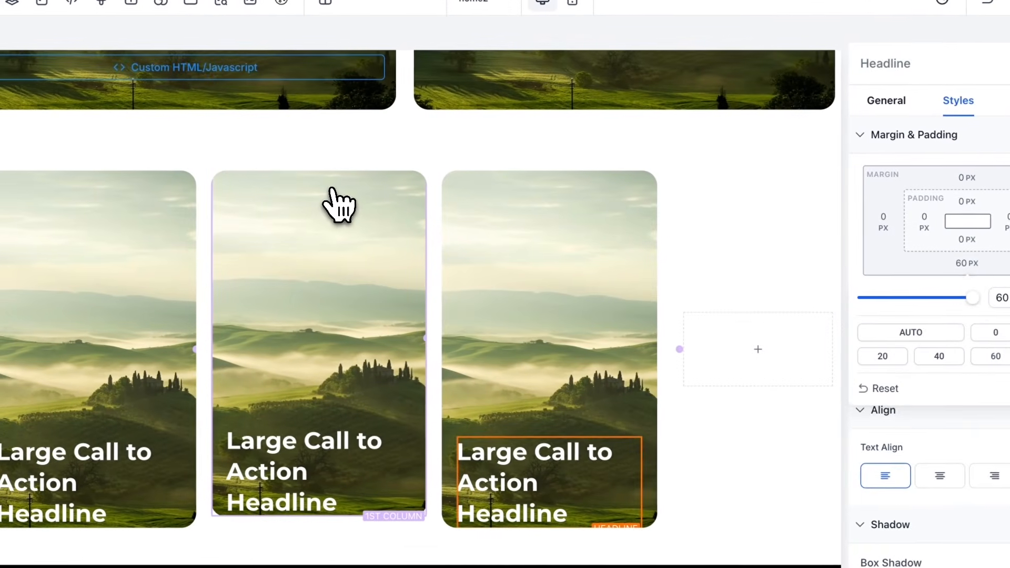
Step: Preview the page to check how the three flex cards expand
left_click(207, 189)
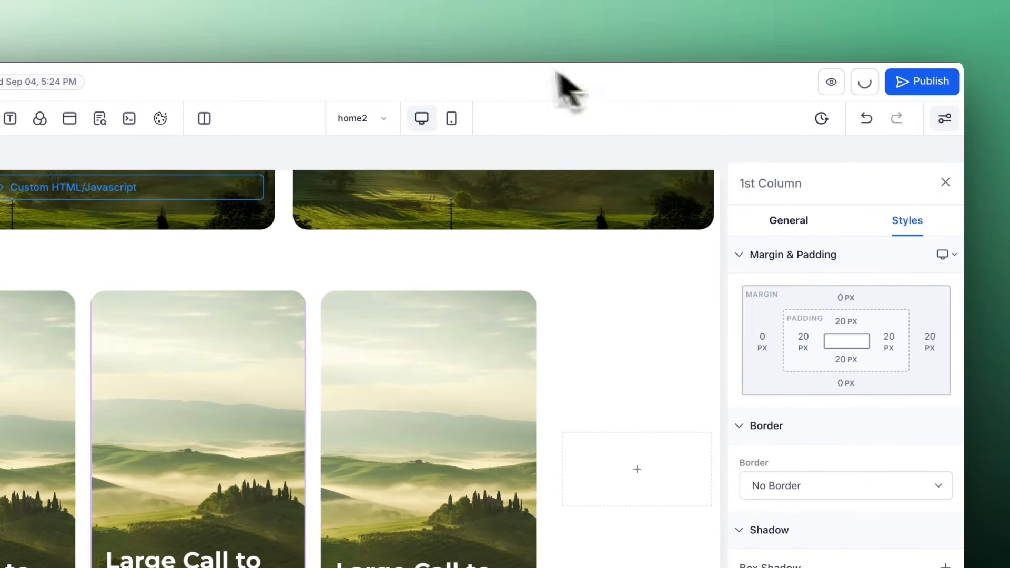
left_click(835, 82)
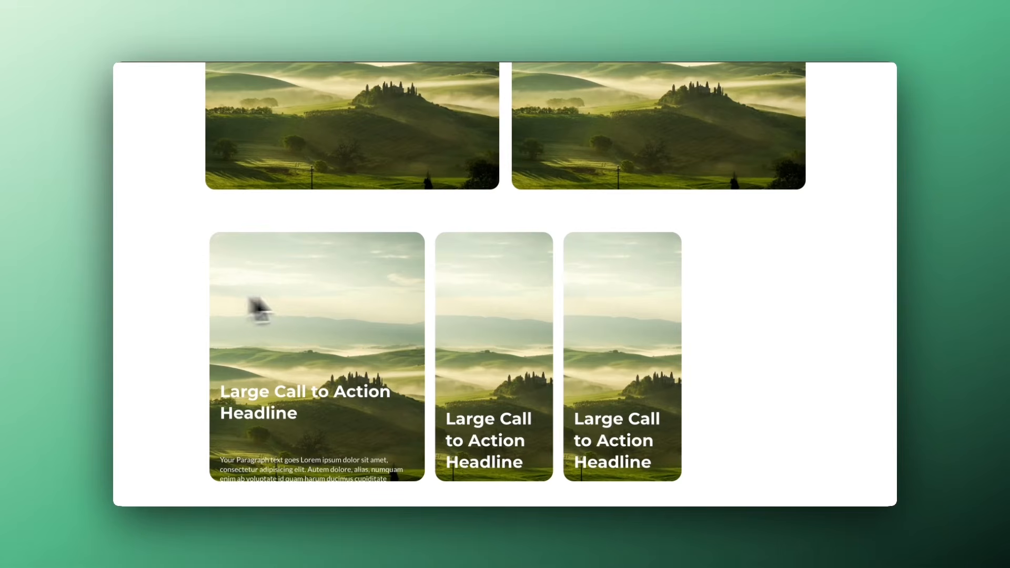
mouse_move(443, 280)
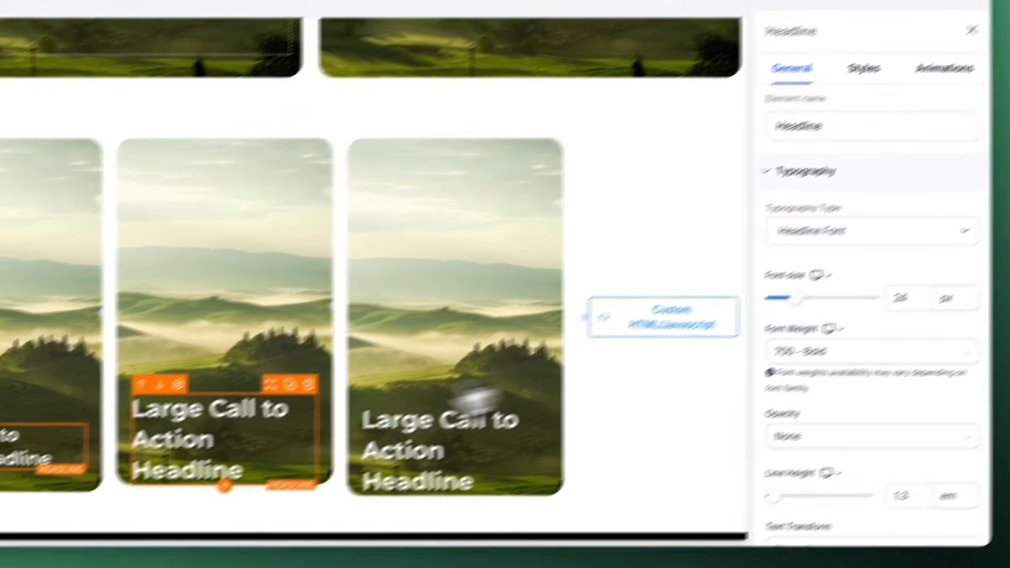
Step: Set the font size of the second and third small card headlines to 24 px
left_click(216, 463)
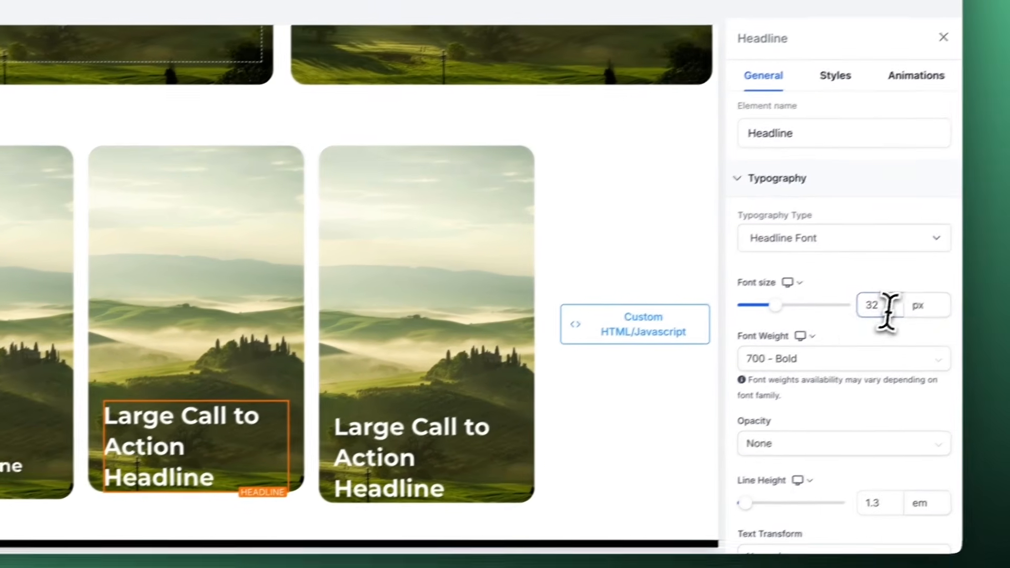
left_click_drag(872, 323, 790, 326)
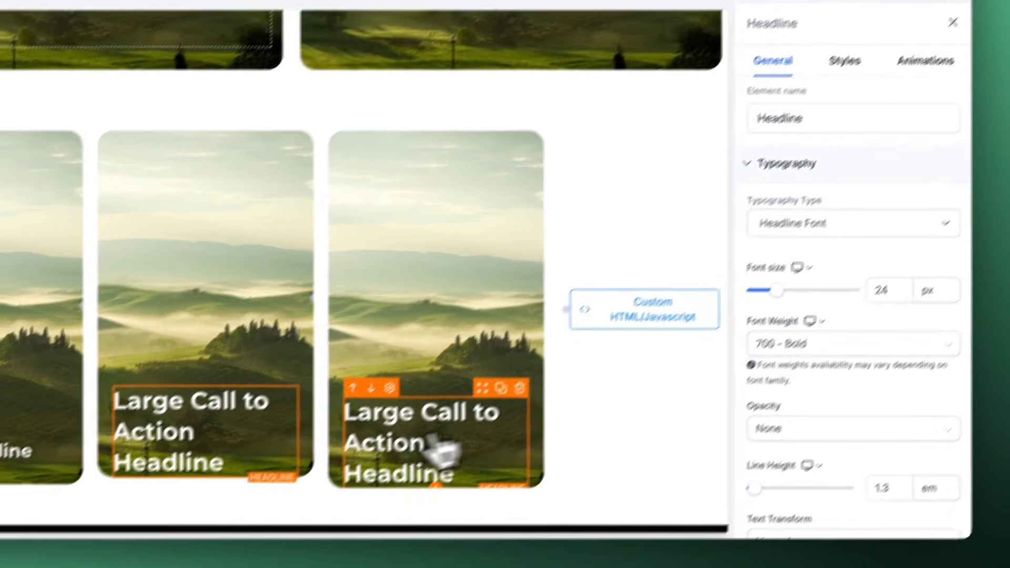
left_click(368, 470)
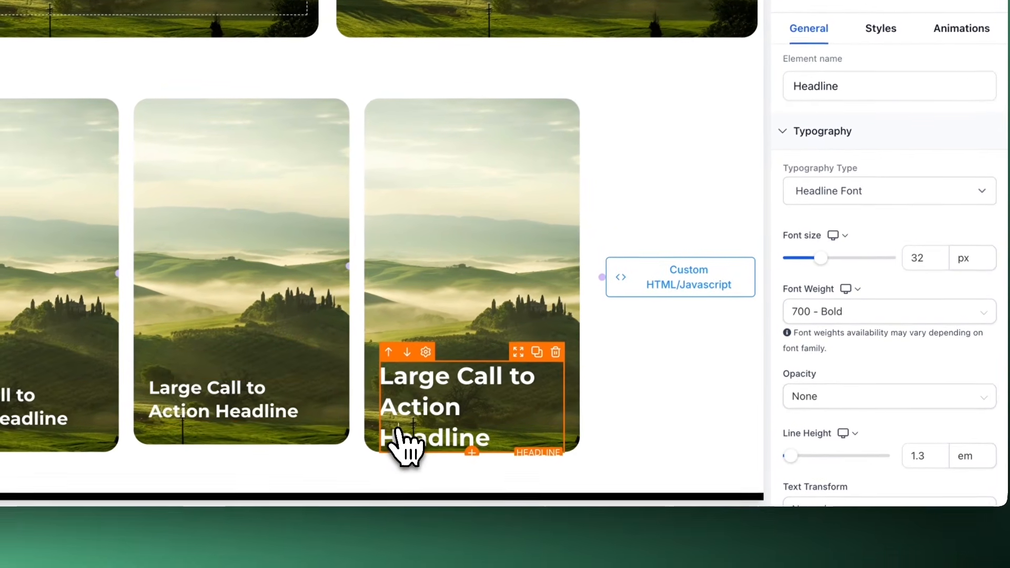
left_click_drag(866, 311, 831, 308)
type("24")
left_click(880, 260)
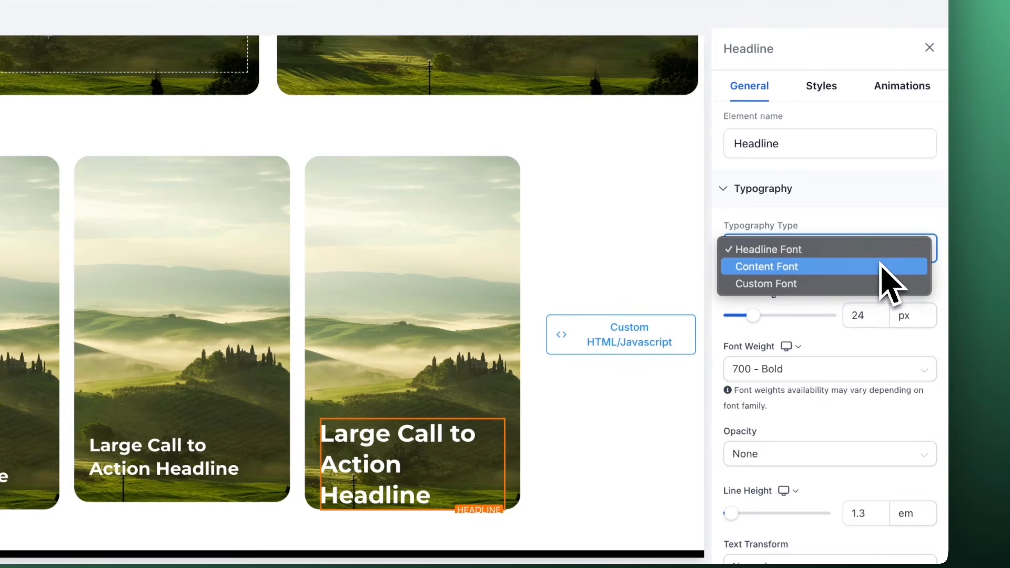
left_click(838, 302)
Step: Reduce the bottom margin of the headlines in all three small cards to 20 px
left_click(149, 432)
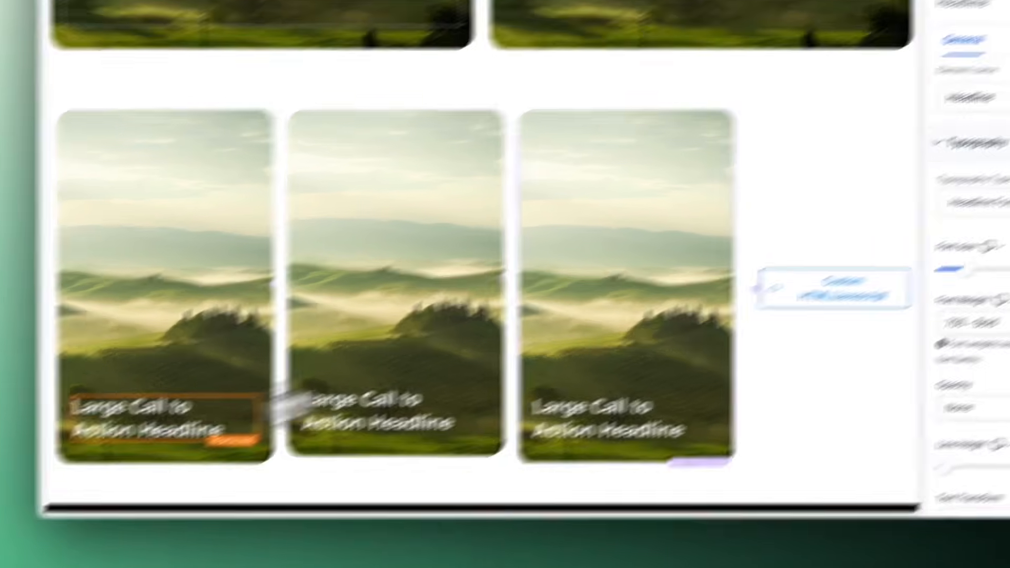
left_click(840, 145)
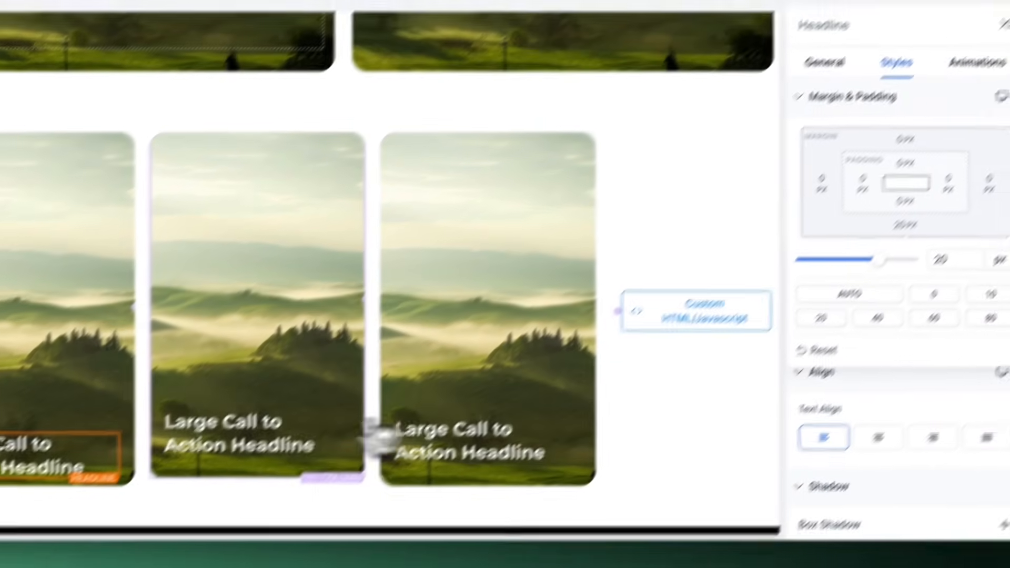
left_click(174, 509)
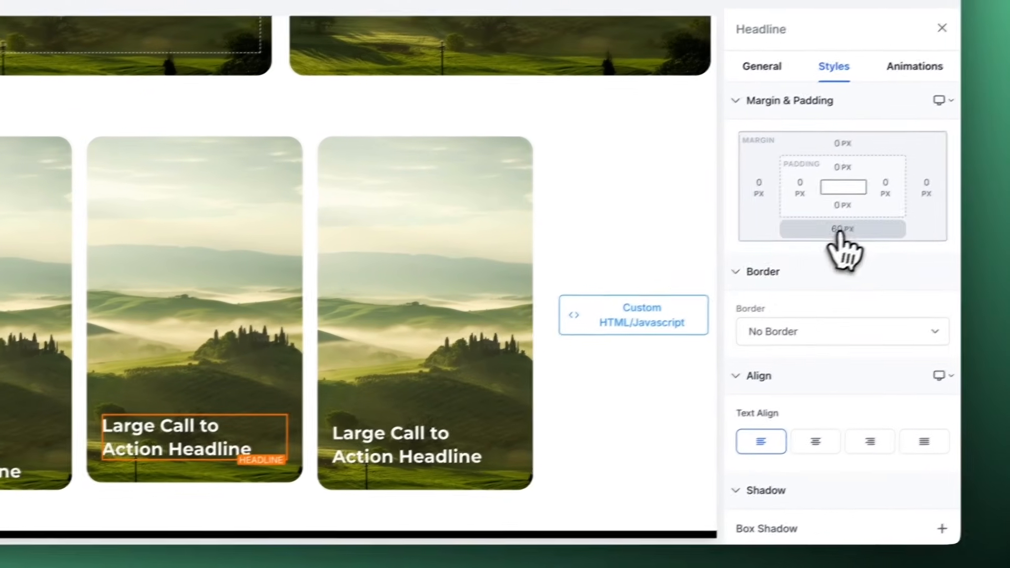
left_click(830, 297)
left_click(431, 461)
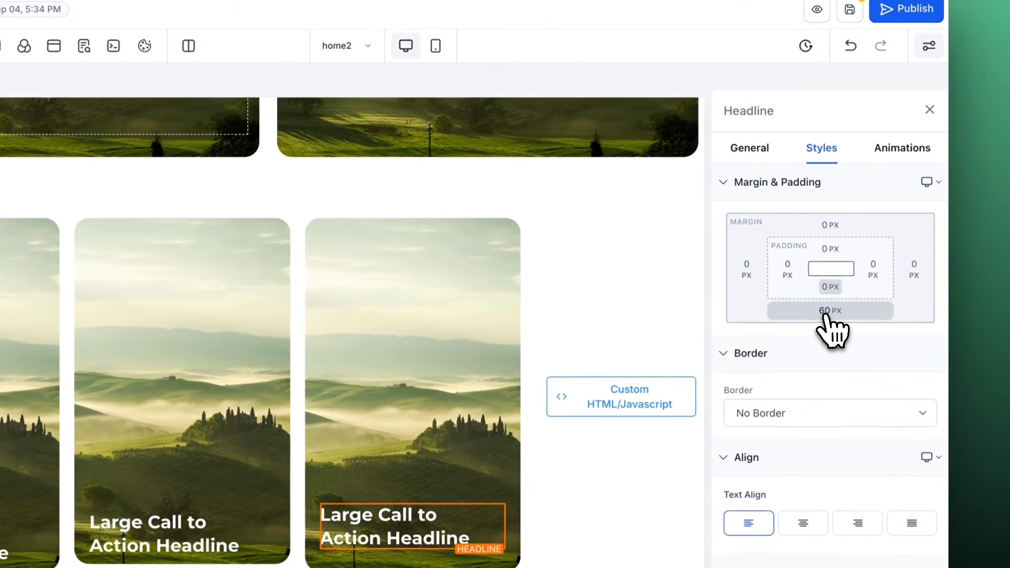
left_click(830, 235)
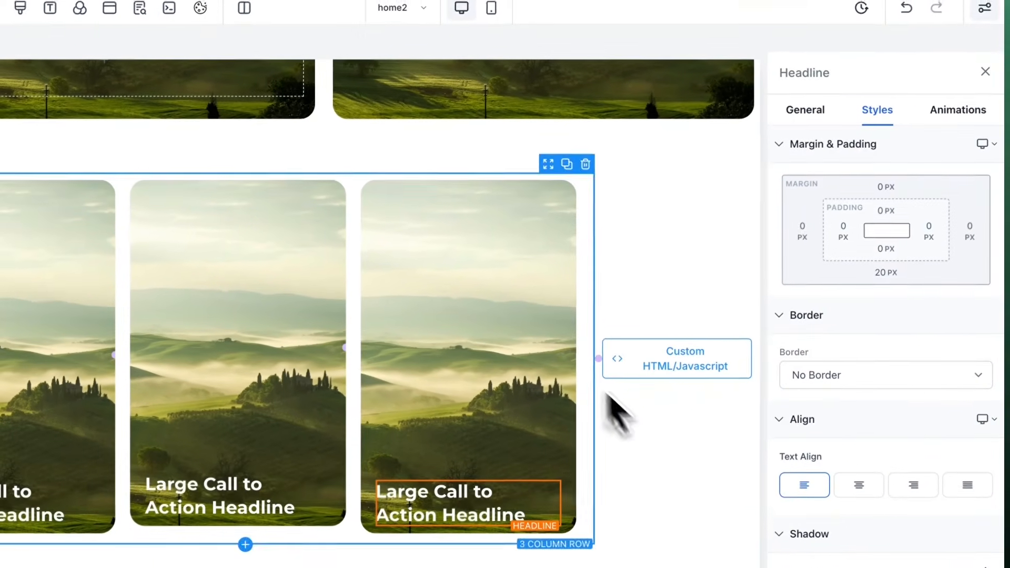
Step: Give the second column beside the cards, holding the custom code element, a light grey background color
left_click(606, 482)
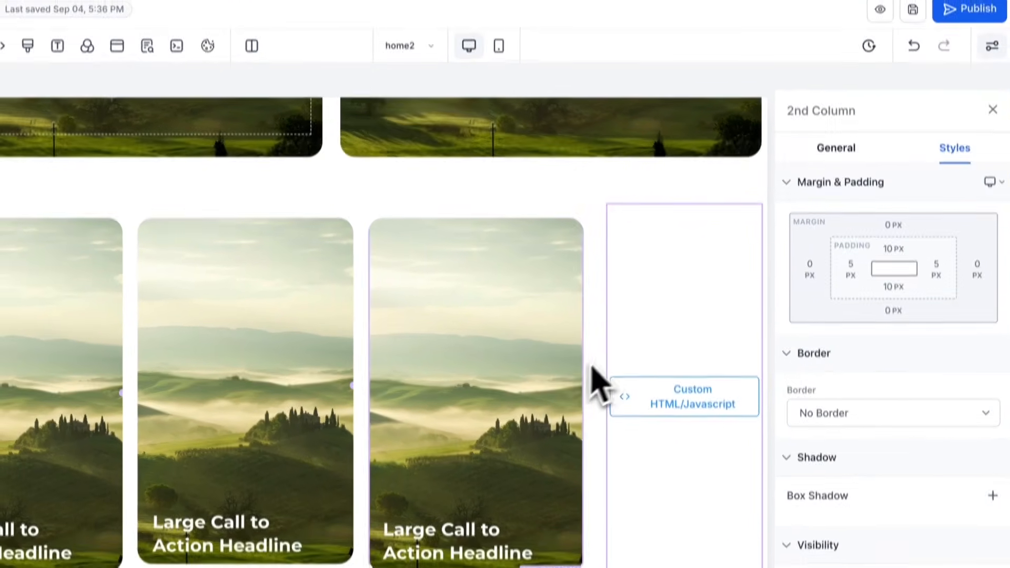
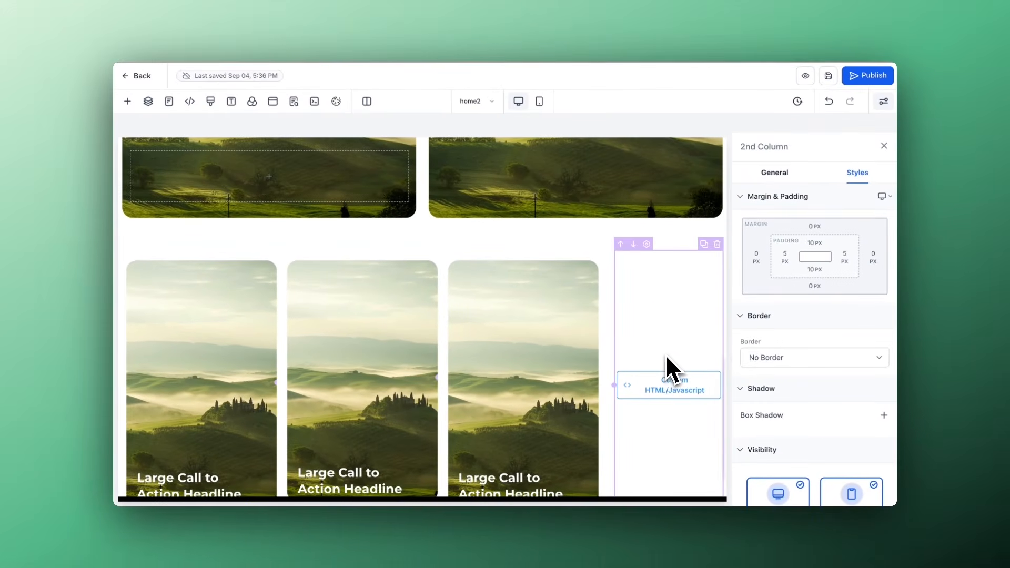
scroll(665, 355, "up", 1)
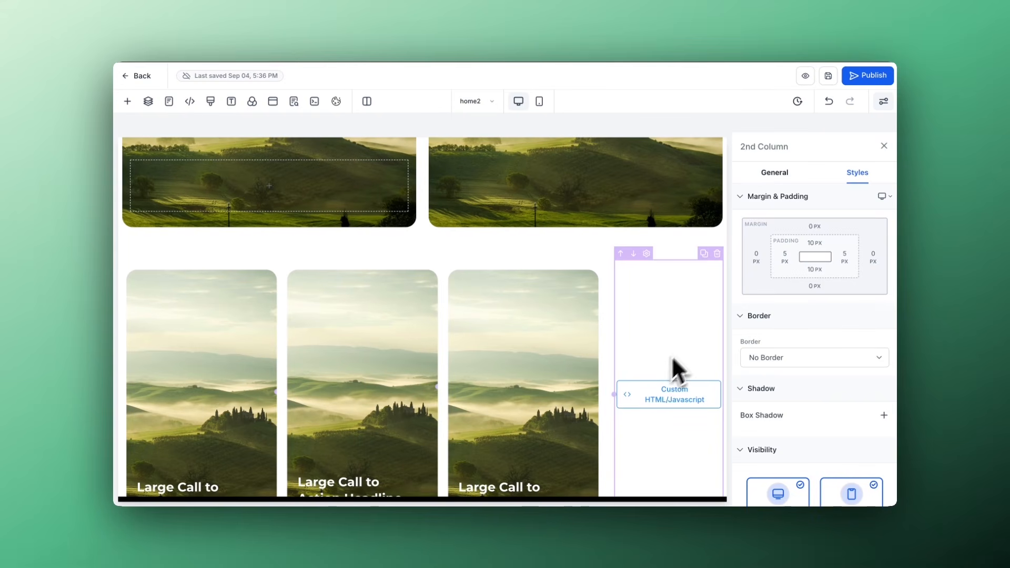
scroll(696, 336, "down", 3)
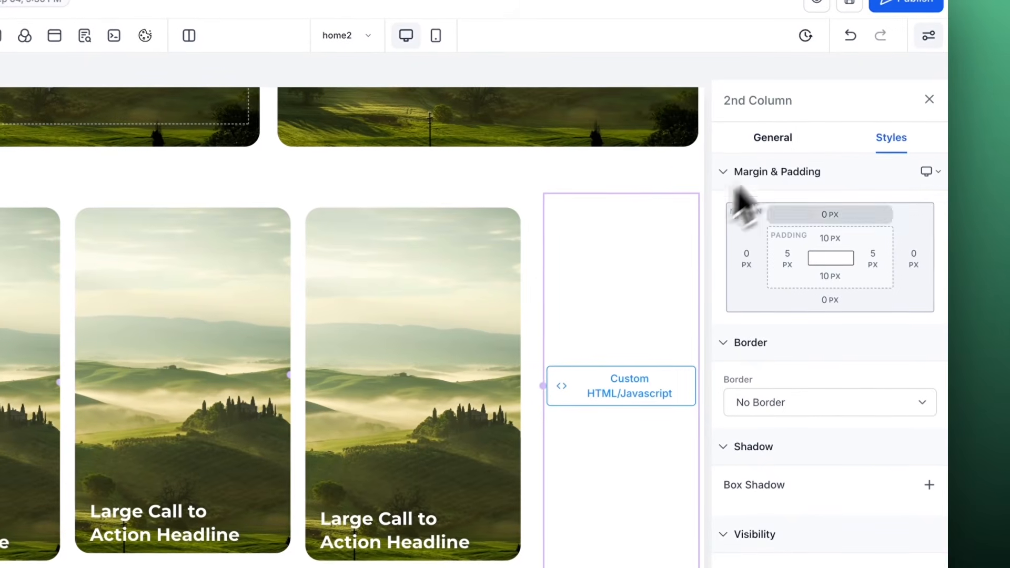
left_click(789, 139)
left_click(921, 358)
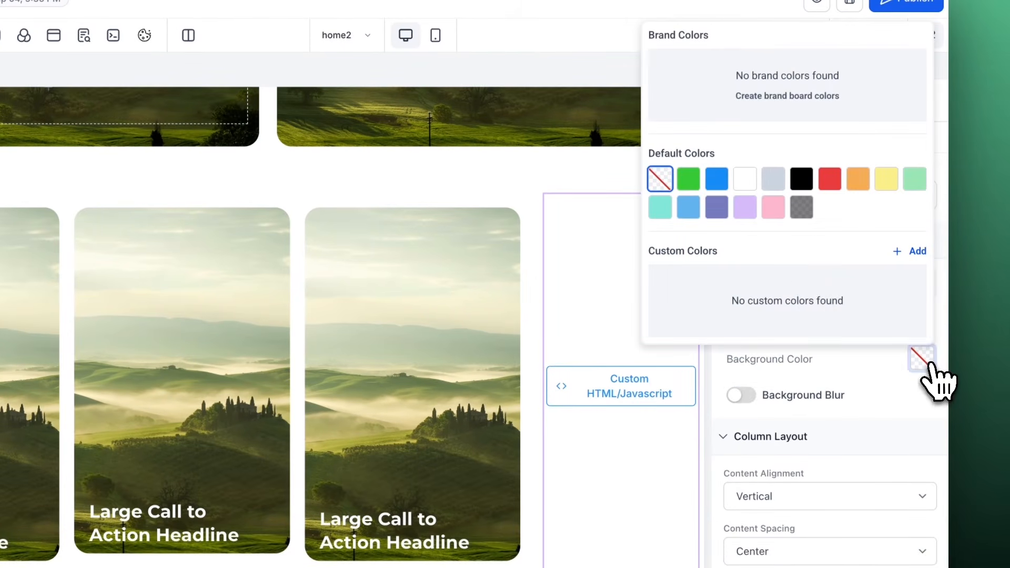
left_click(774, 181)
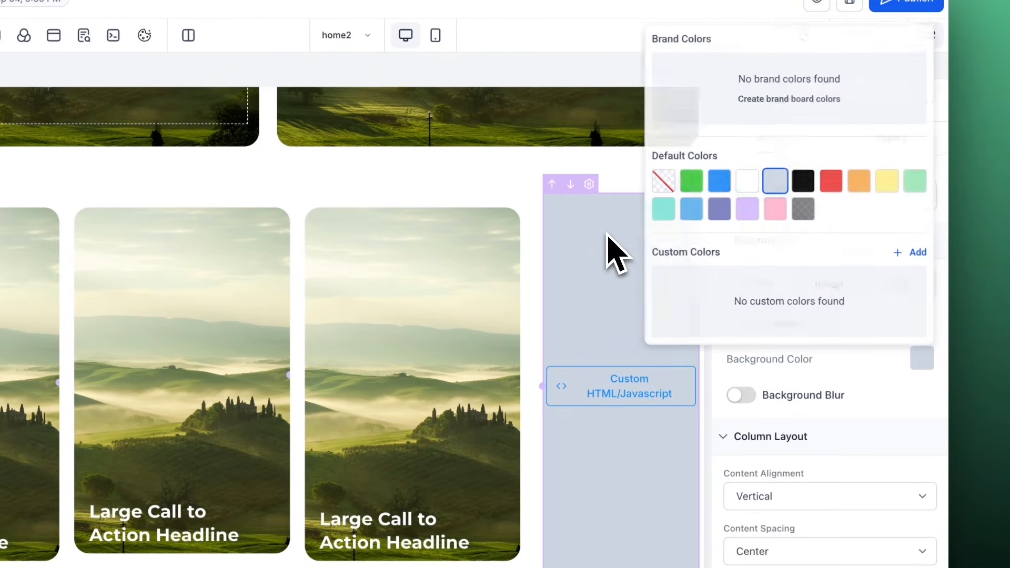
Step: Set the top and bottom margins of the second column beside the cards to 20 px
left_click(614, 184)
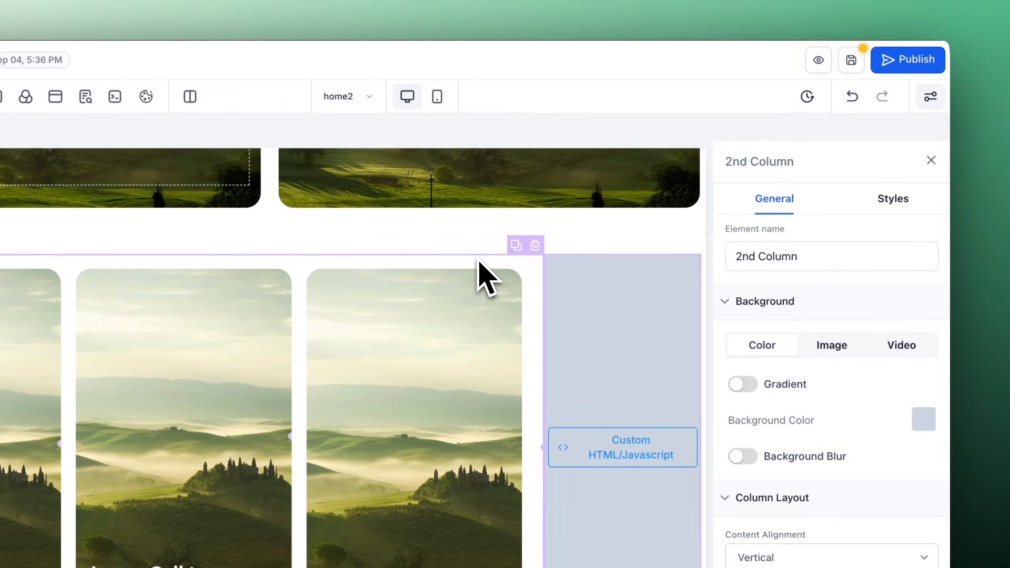
left_click(892, 202)
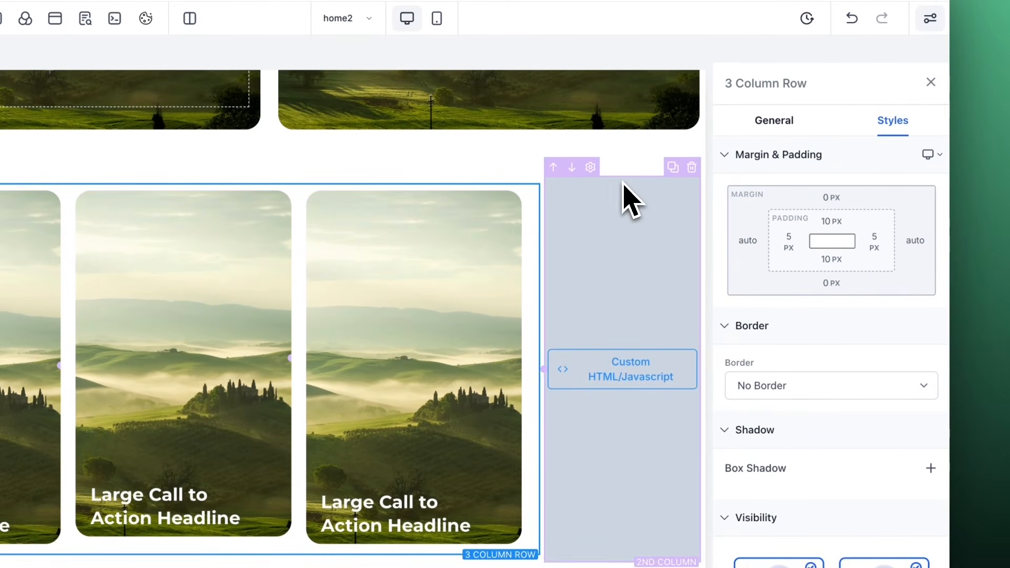
left_click(626, 199)
left_click(831, 198)
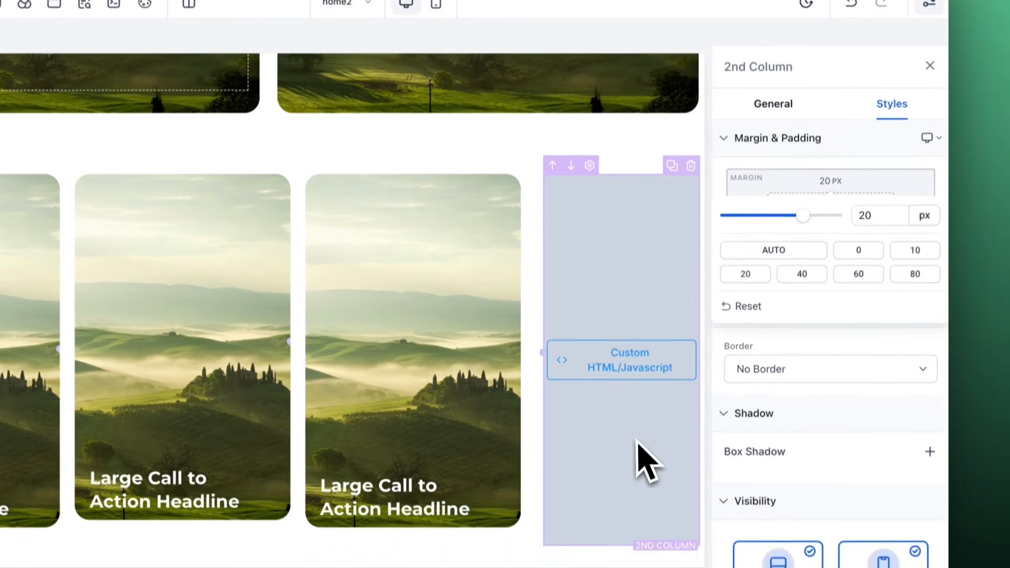
left_click(638, 462)
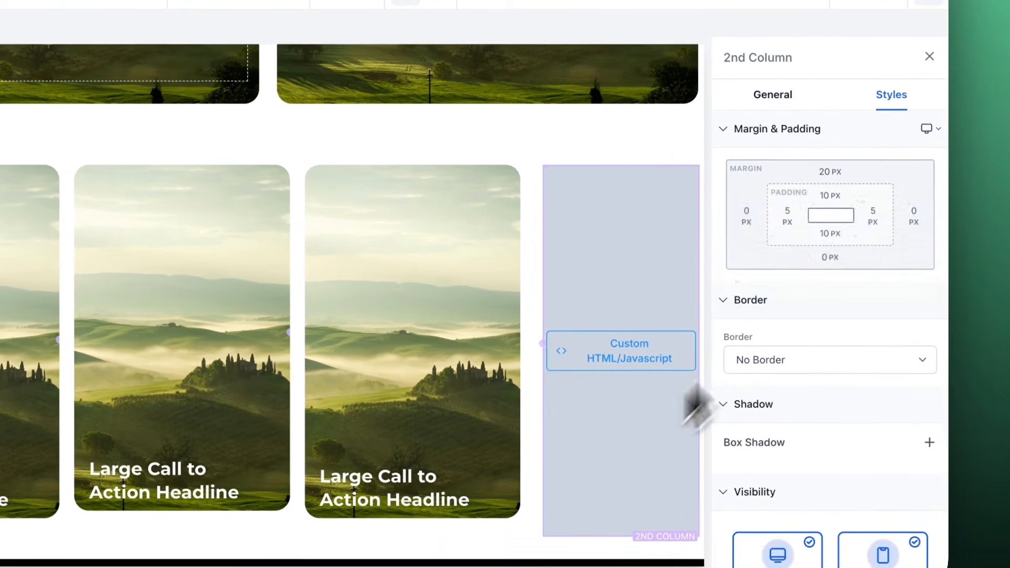
left_click(831, 257)
left_click(761, 352)
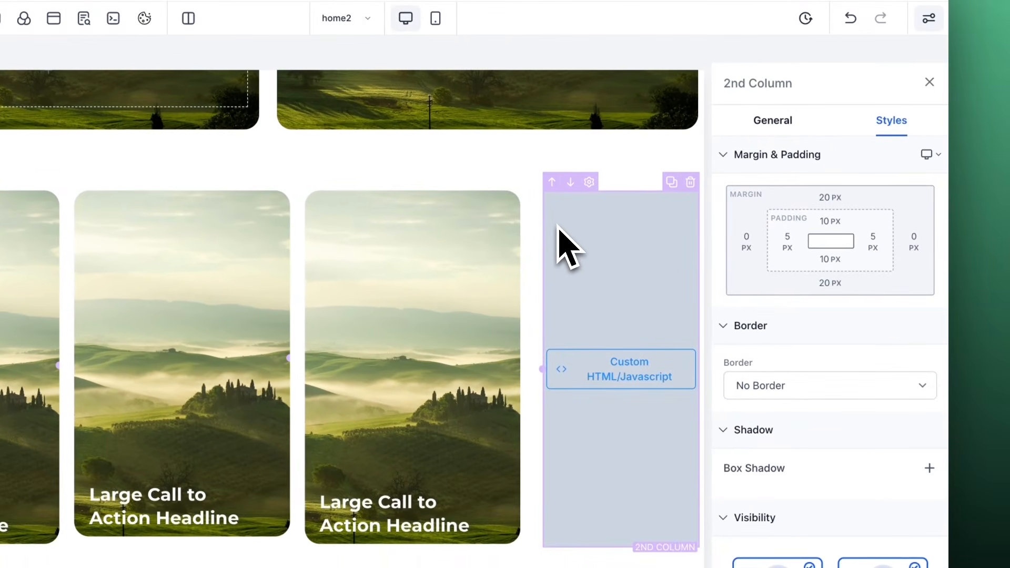
Step: Round all corners of the second column with a 20 px radius using Full Border, and set its border back to No Border
left_click(791, 388)
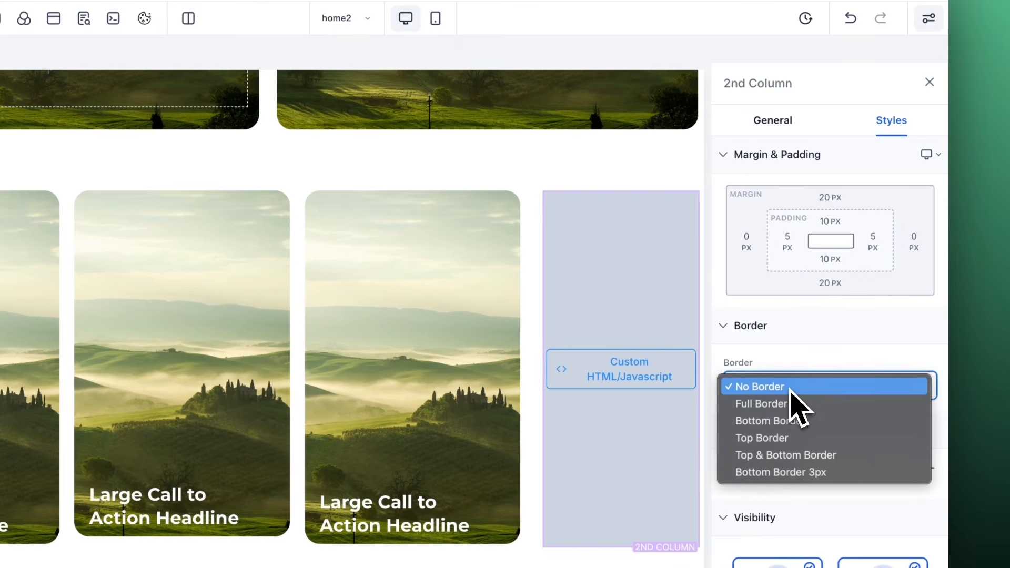
left_click(784, 403)
scroll(820, 410, "down", 3)
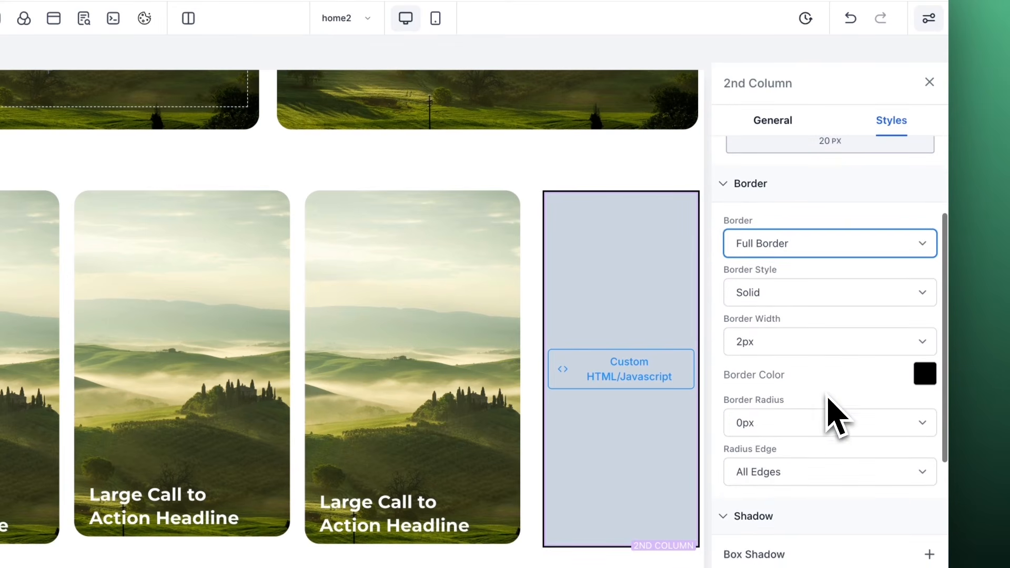
left_click(770, 424)
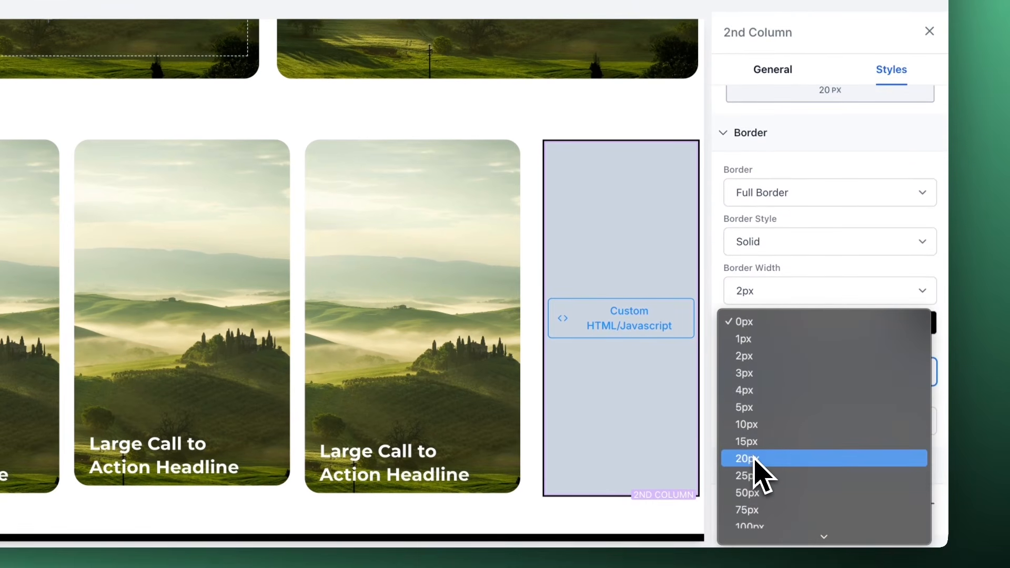
left_click(756, 461)
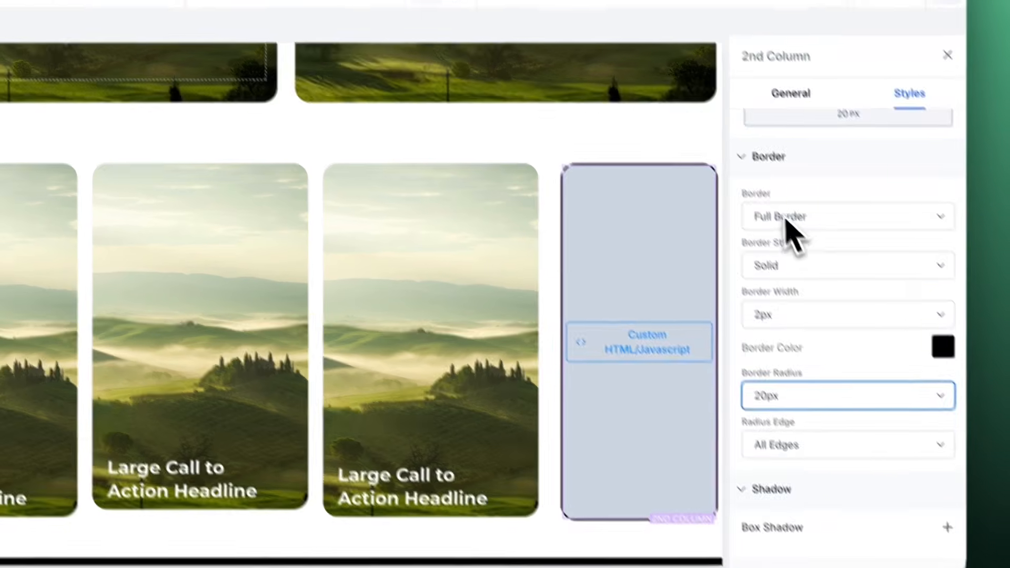
left_click(765, 192)
left_click(758, 175)
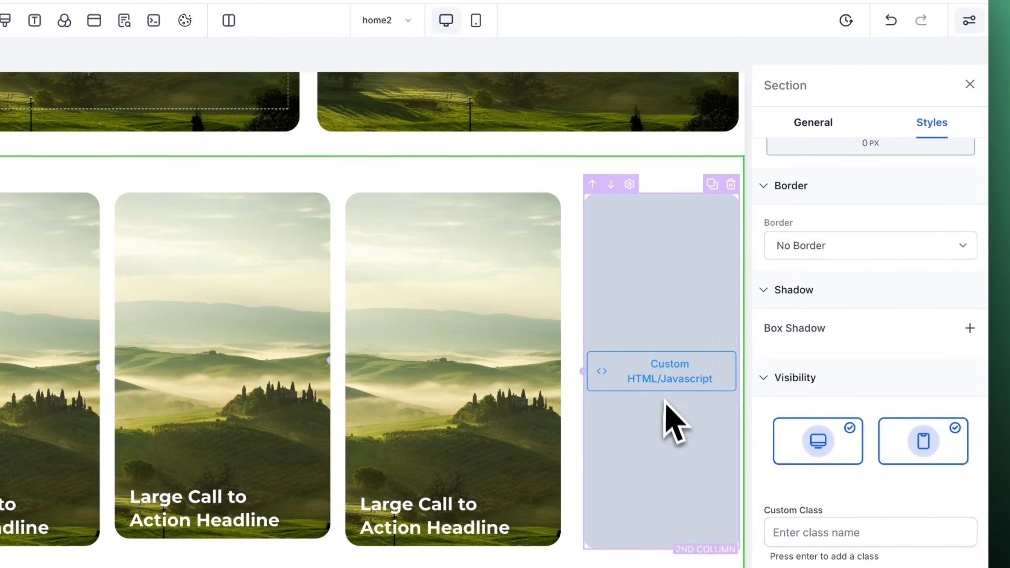
Step: Add a Number Counter below the custom code element and make its background and container background transparent
left_click(660, 400)
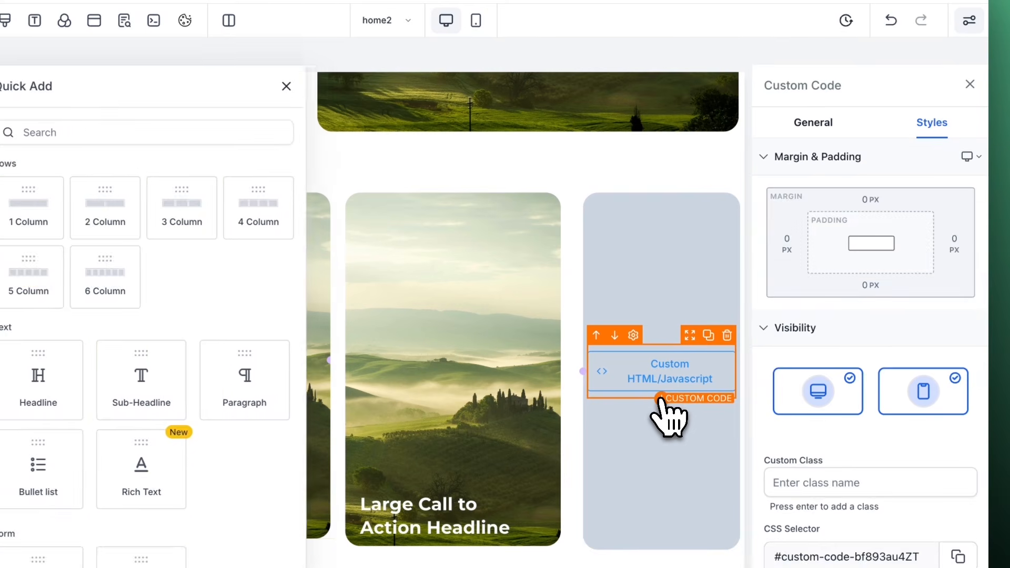
scroll(253, 286, "down", 9)
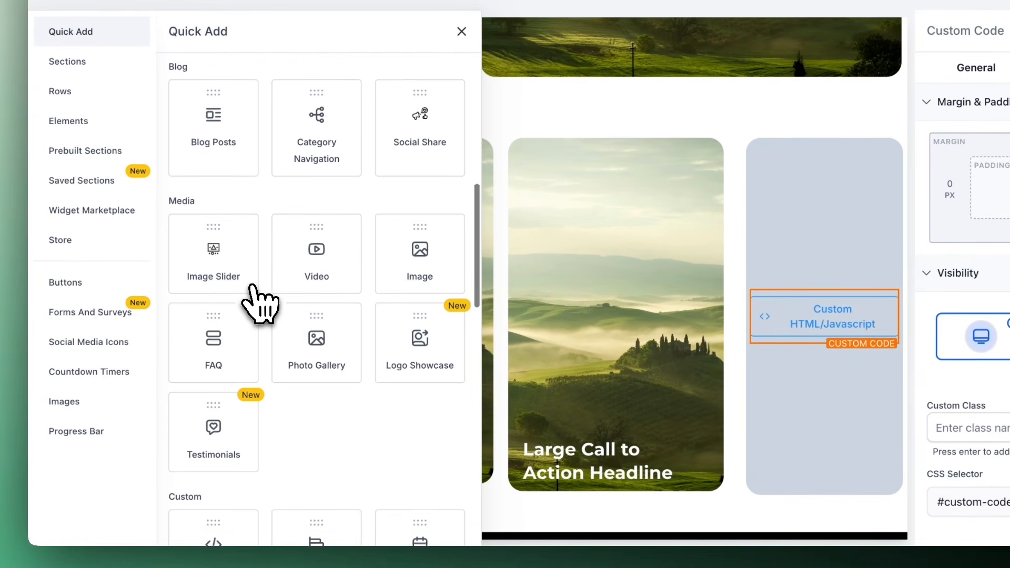
scroll(259, 302, "down", 3)
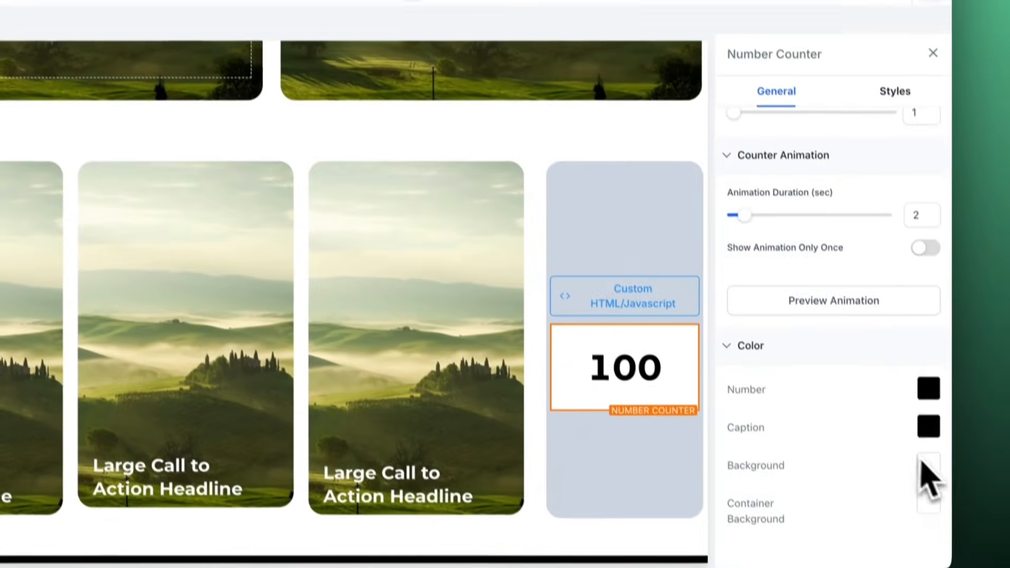
left_click(922, 465)
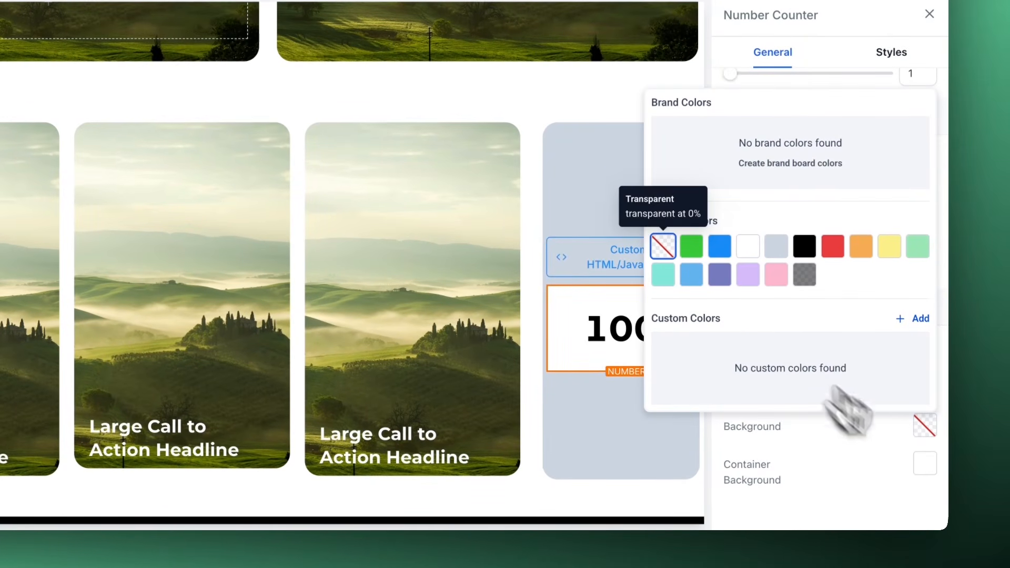
left_click(924, 464)
left_click(663, 284)
Step: Add a sub-headline between the custom code element and the number counter, with a font size of 16 px
left_click(590, 419)
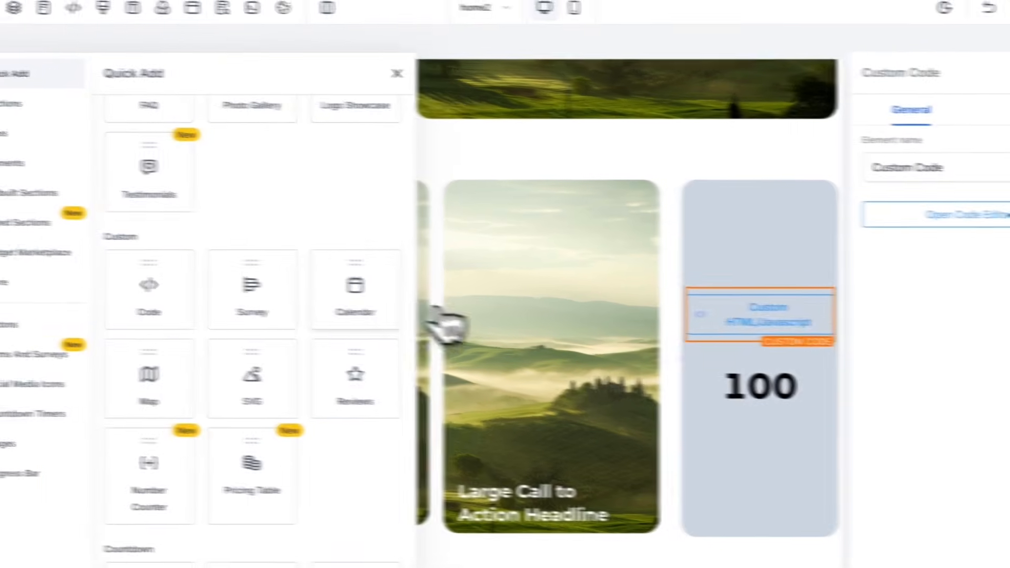
scroll(181, 233, "up", 10)
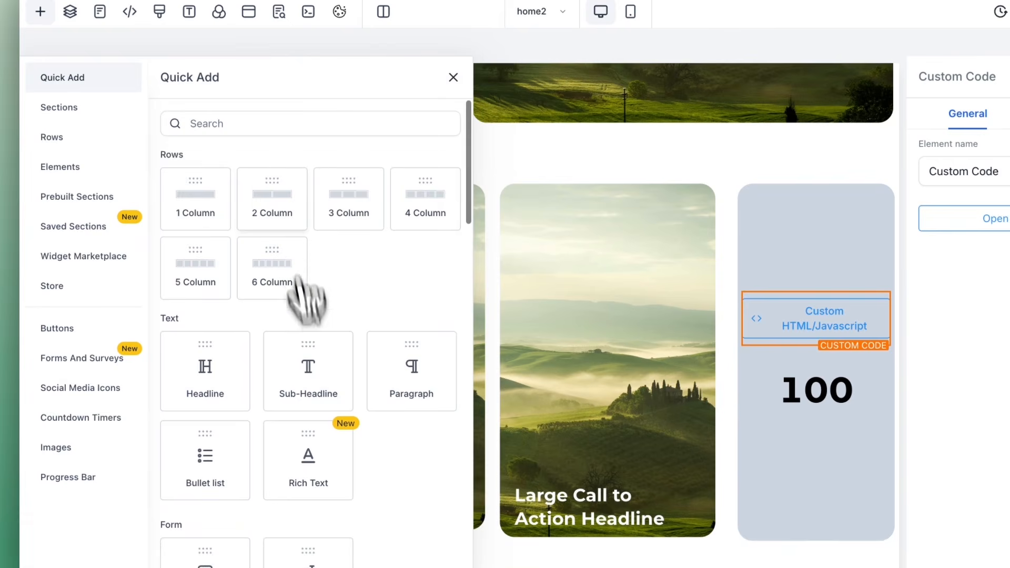
left_click_drag(318, 383, 713, 332)
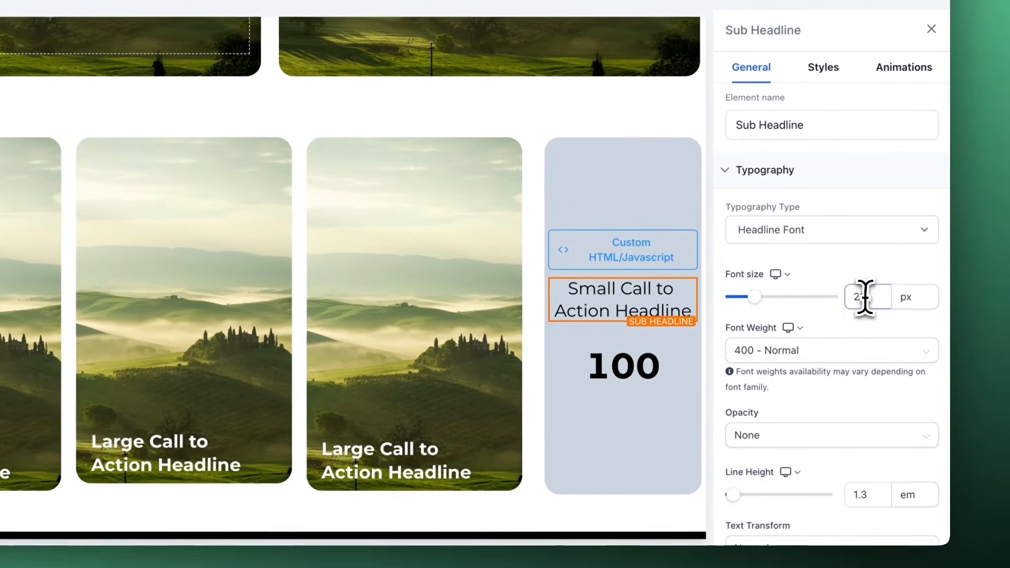
double_click(878, 311)
type("16")
Step: Set the number counter's number font size to 24 px
left_click(636, 363)
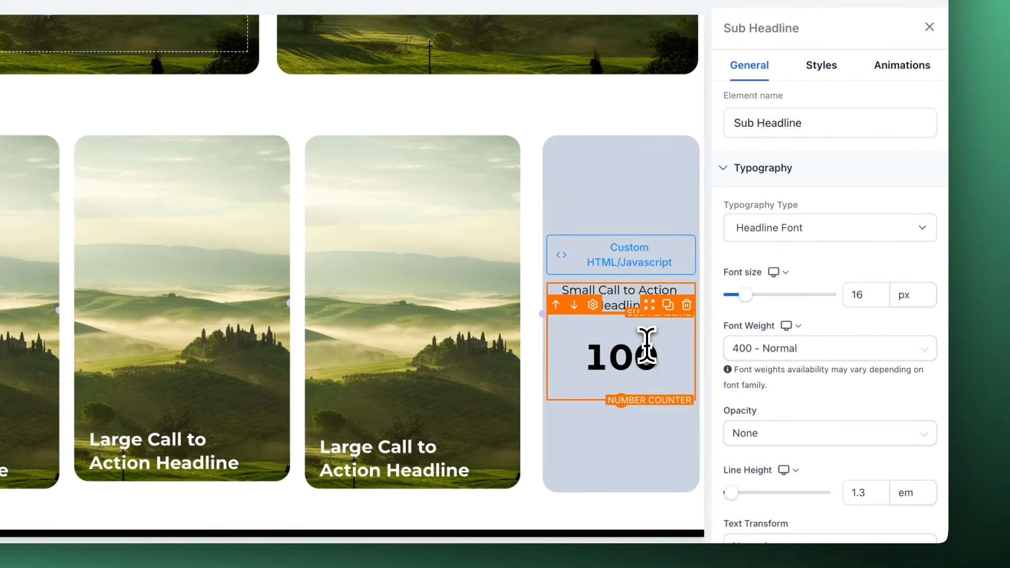
left_click(858, 339)
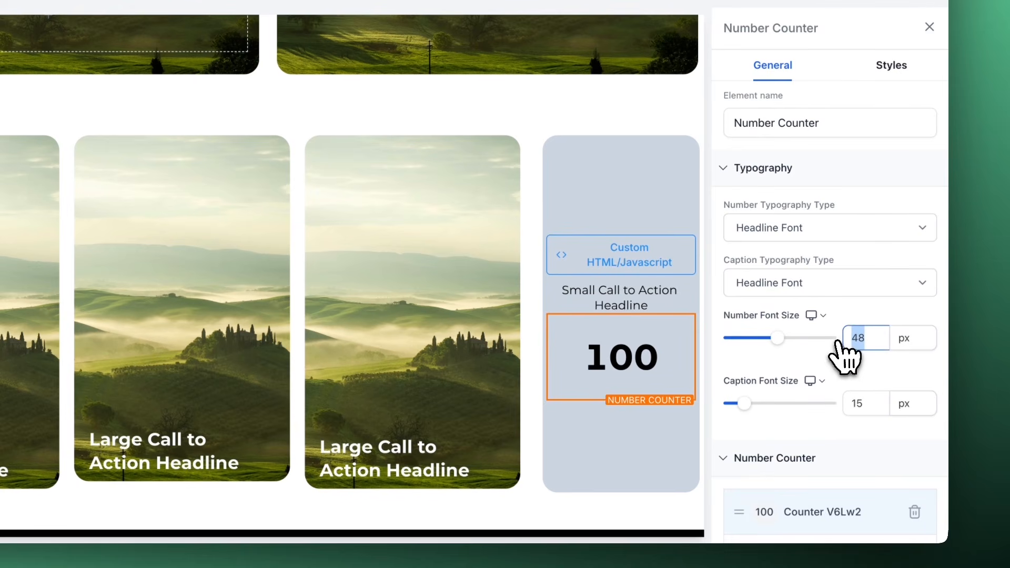
left_click(864, 313)
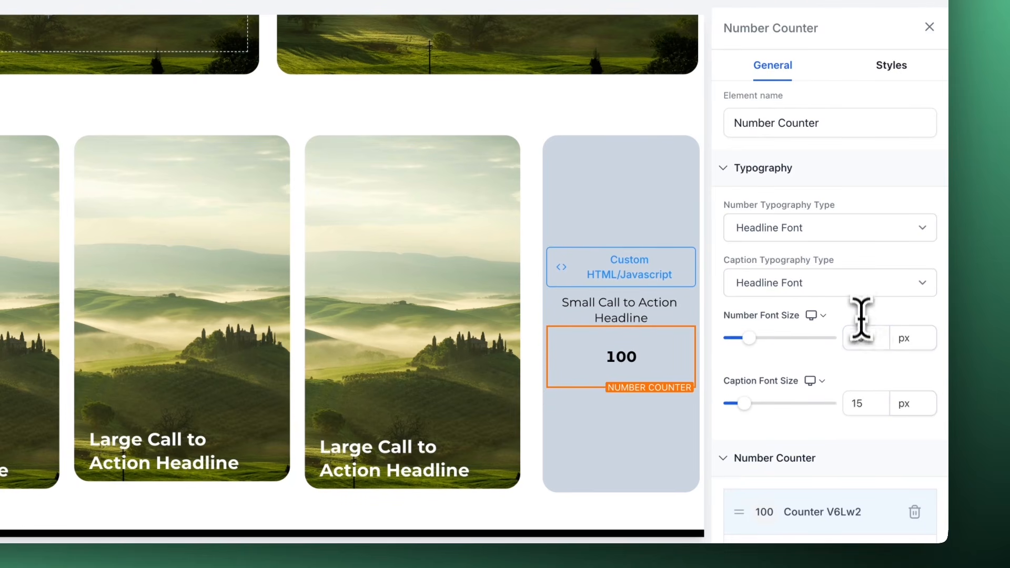
left_click(889, 318)
left_click(613, 429)
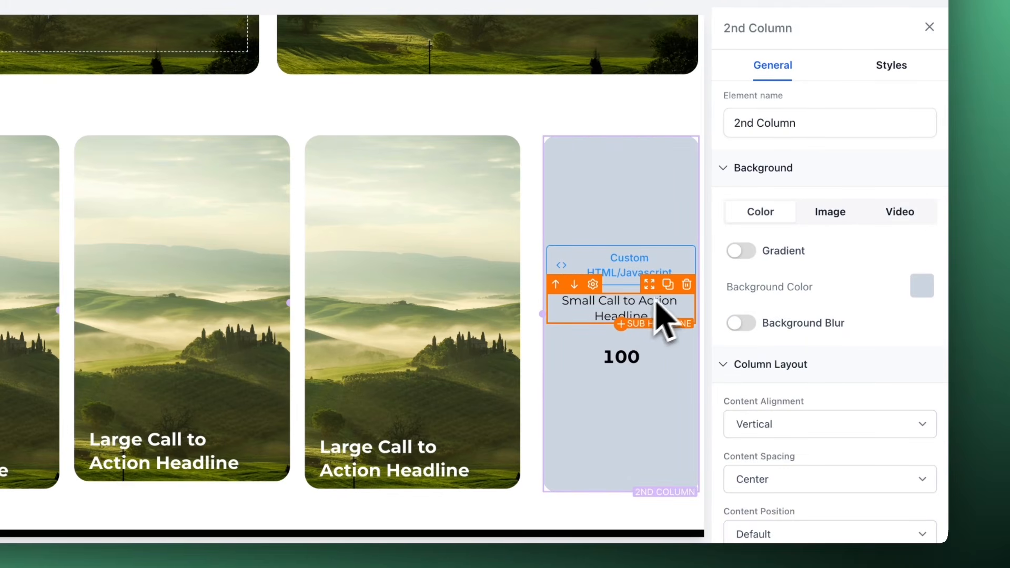
Step: Duplicate the sub-headline and number counter twice, arranging them in the column as three stacked headline-and-counter pairs
left_click(668, 285)
left_click_drag(654, 306, 661, 406)
left_click(668, 301)
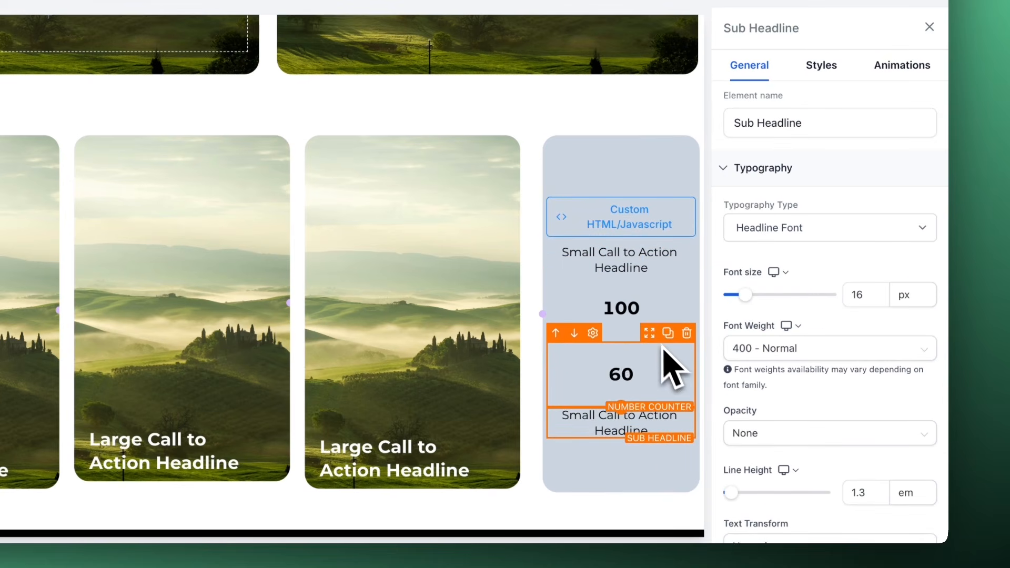
left_click_drag(649, 332, 661, 444)
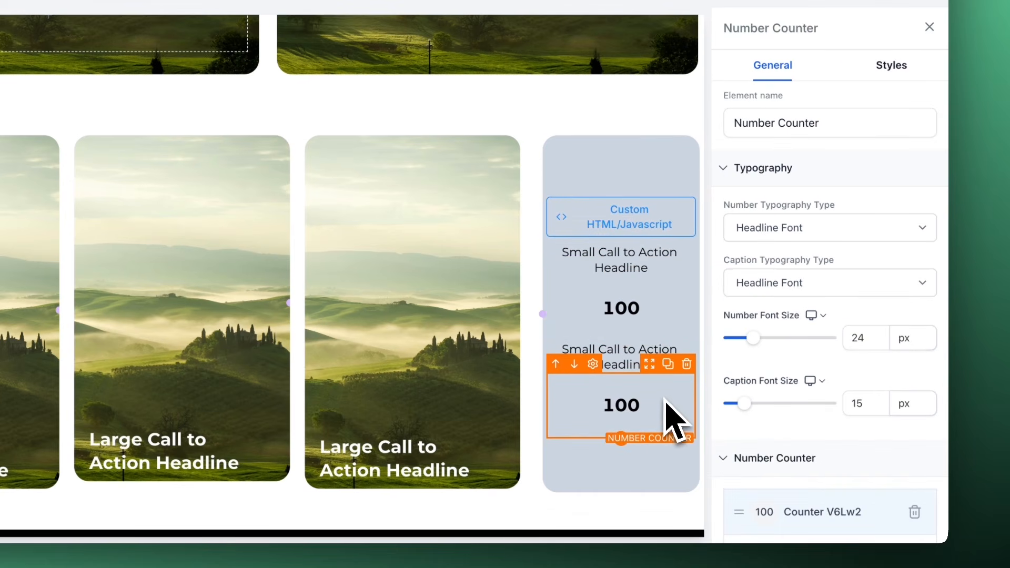
left_click(668, 333)
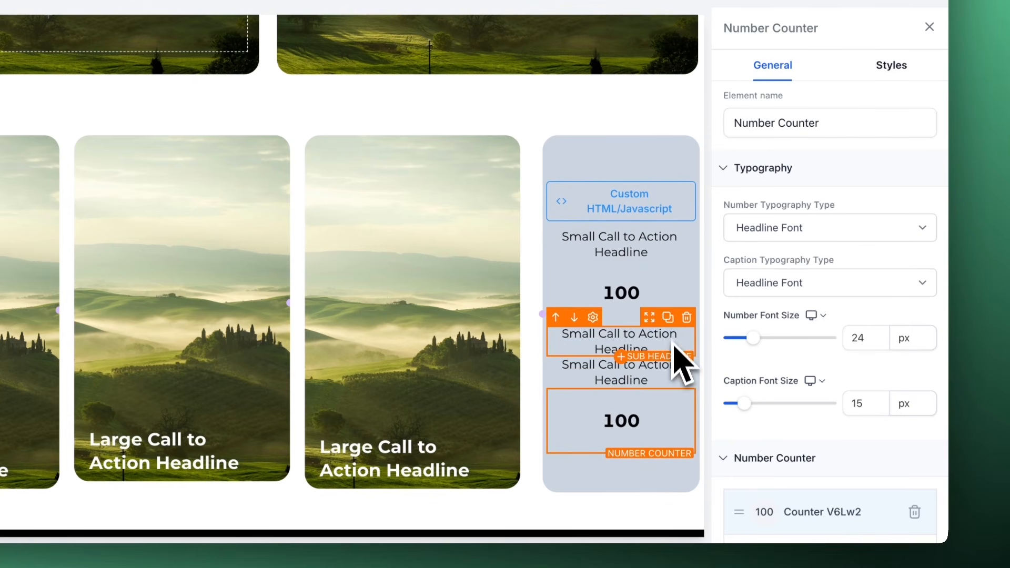
left_click_drag(649, 317, 656, 441)
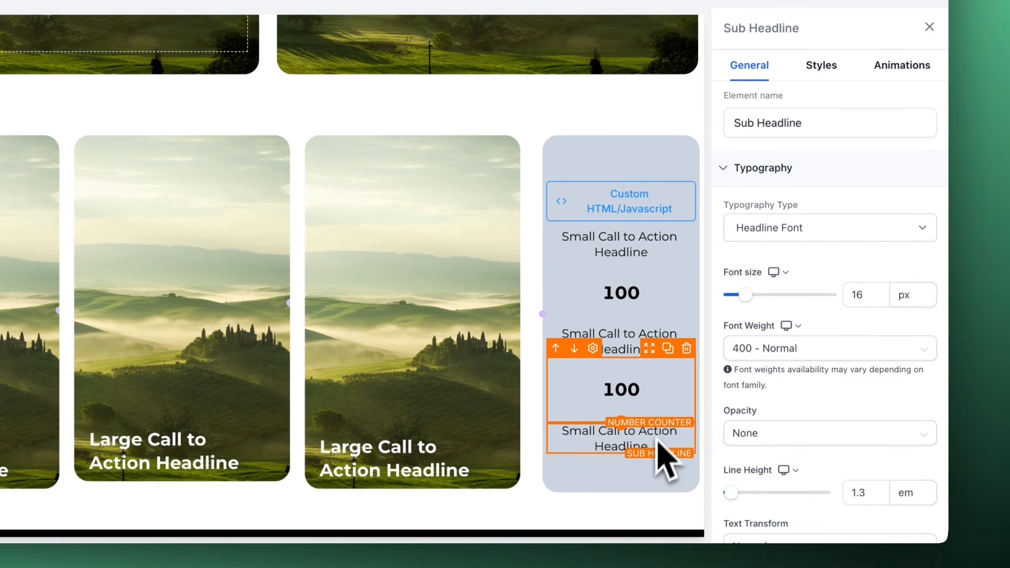
left_click(668, 351)
left_click_drag(651, 331, 649, 452)
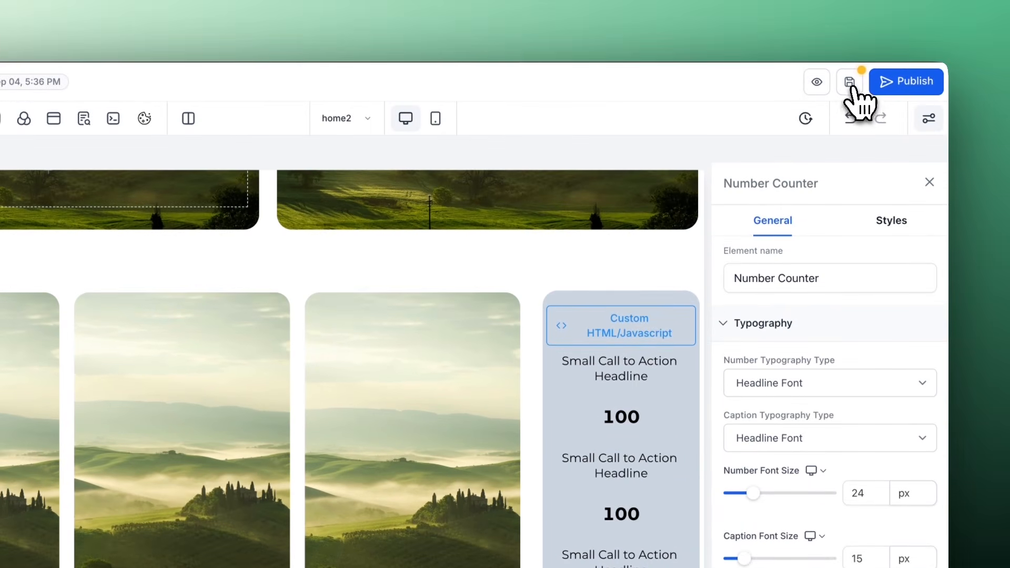
Step: Save the page and review the previewed website from the hero section down through the image cards
left_click(849, 83)
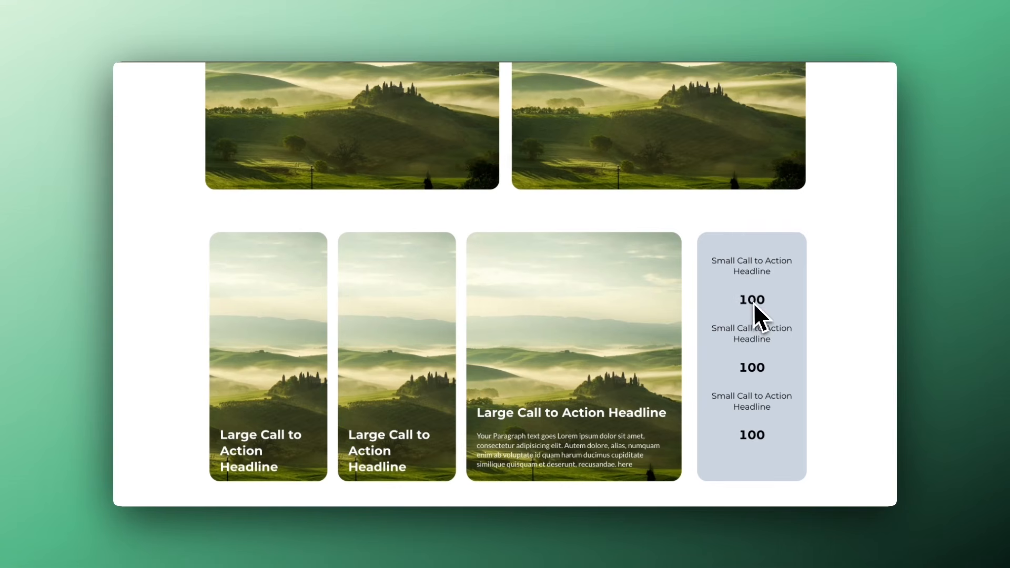
scroll(831, 387, "up", 8)
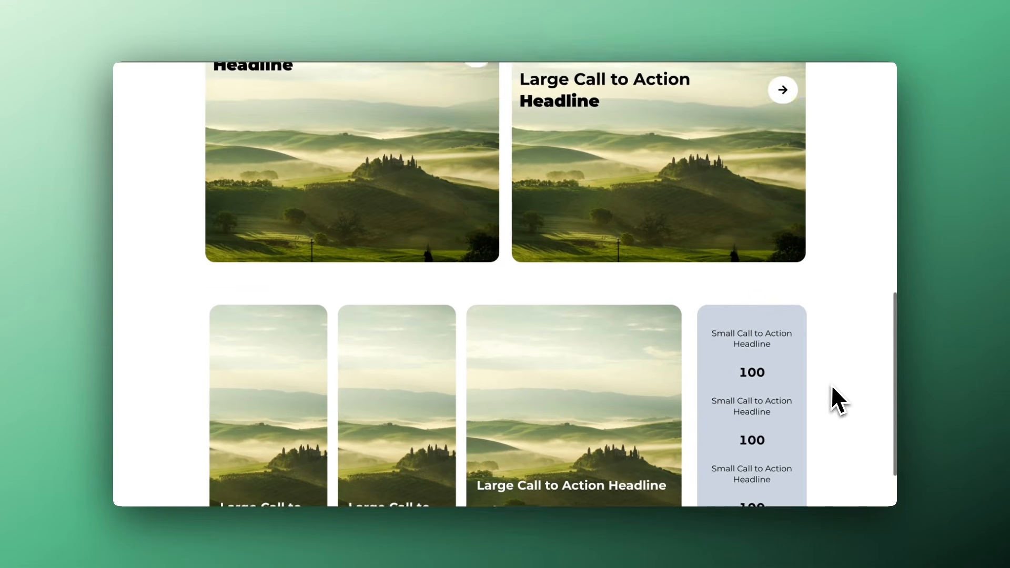
scroll(831, 384, "up", 4)
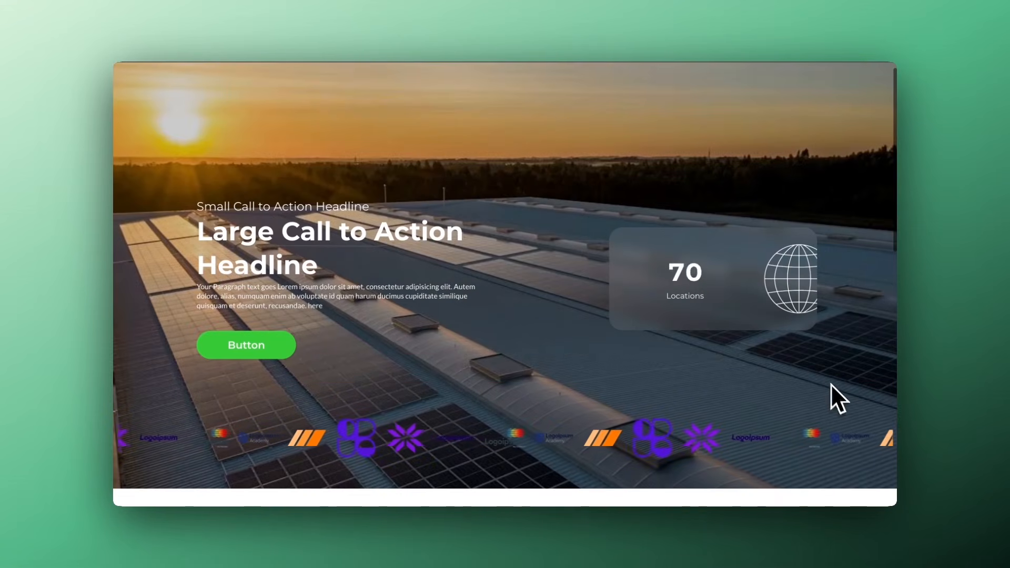
scroll(688, 389, "down", 4)
scroll(688, 386, "down", 2)
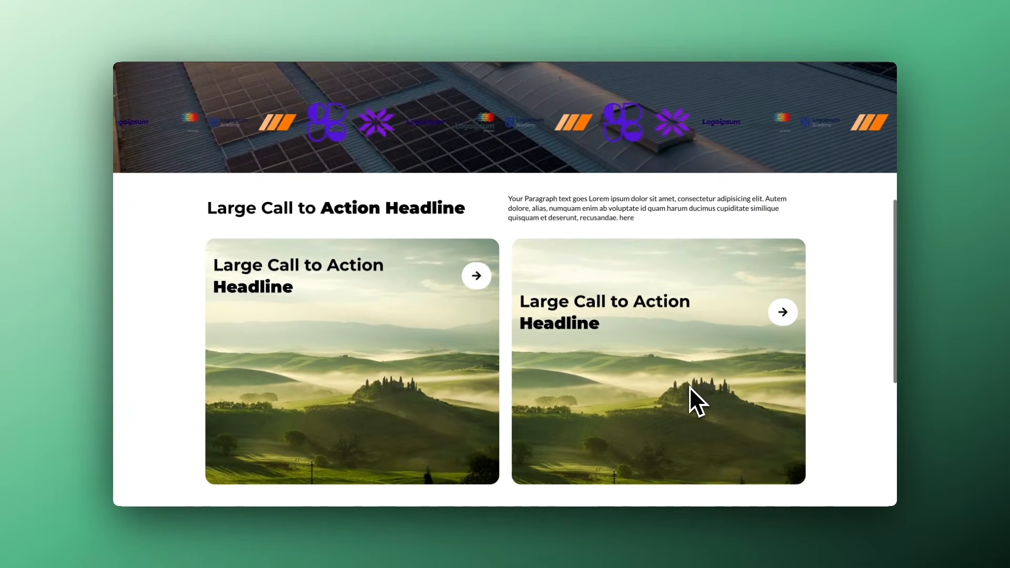
scroll(582, 365, "down", 5)
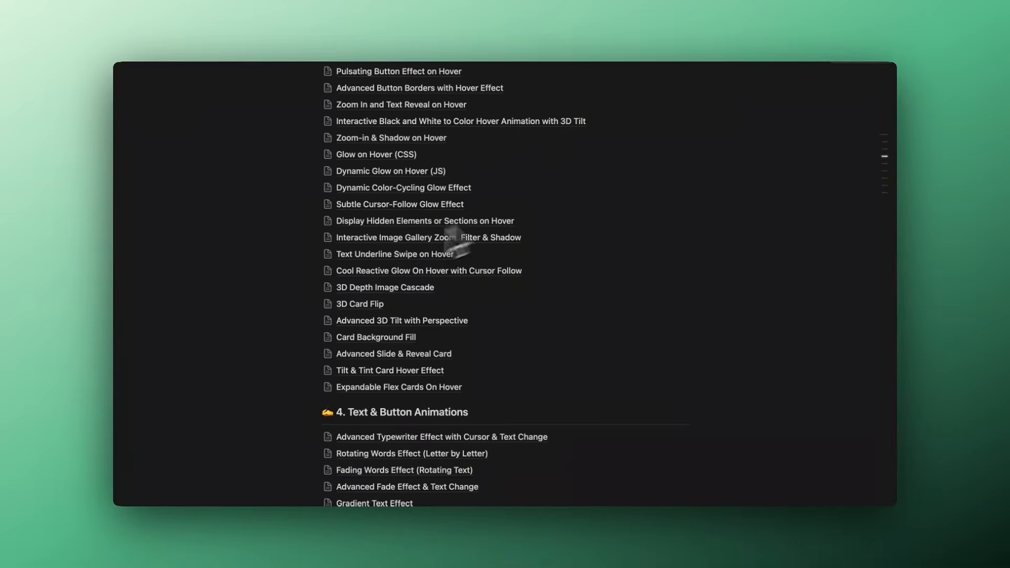
Step: Browse the GHL Website Enhancement Kit's lists of scrolling, hover and text effects
scroll(280, 289, "up", 8)
scroll(280, 290, "up", 5)
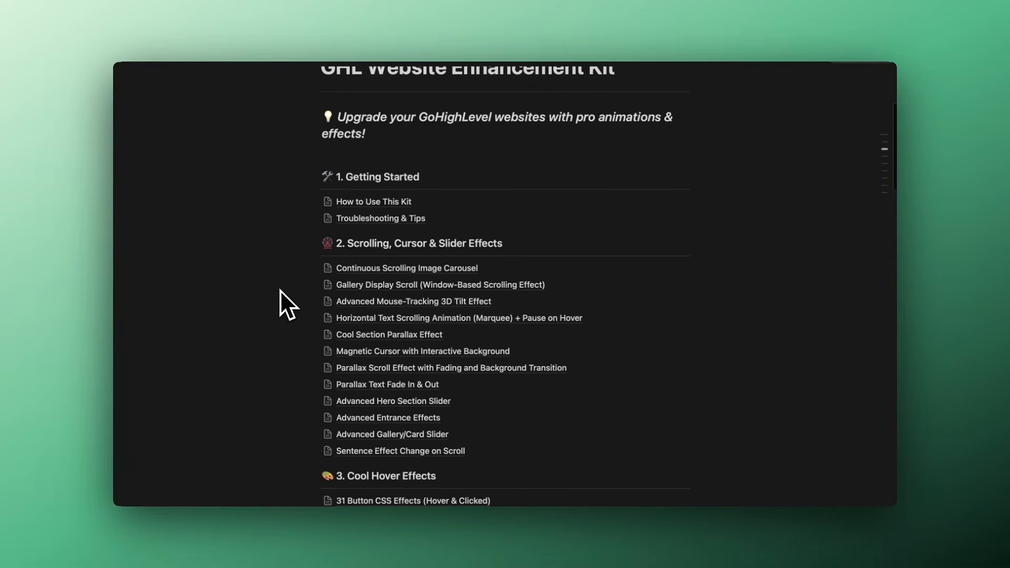
scroll(280, 289, "down", 8)
scroll(279, 291, "down", 4)
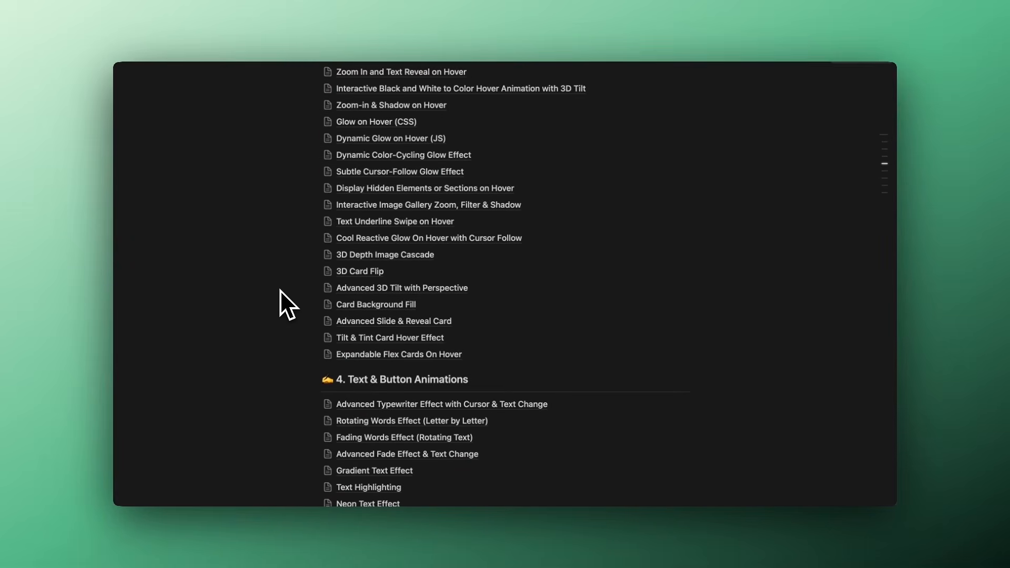
scroll(282, 238, "up", 4)
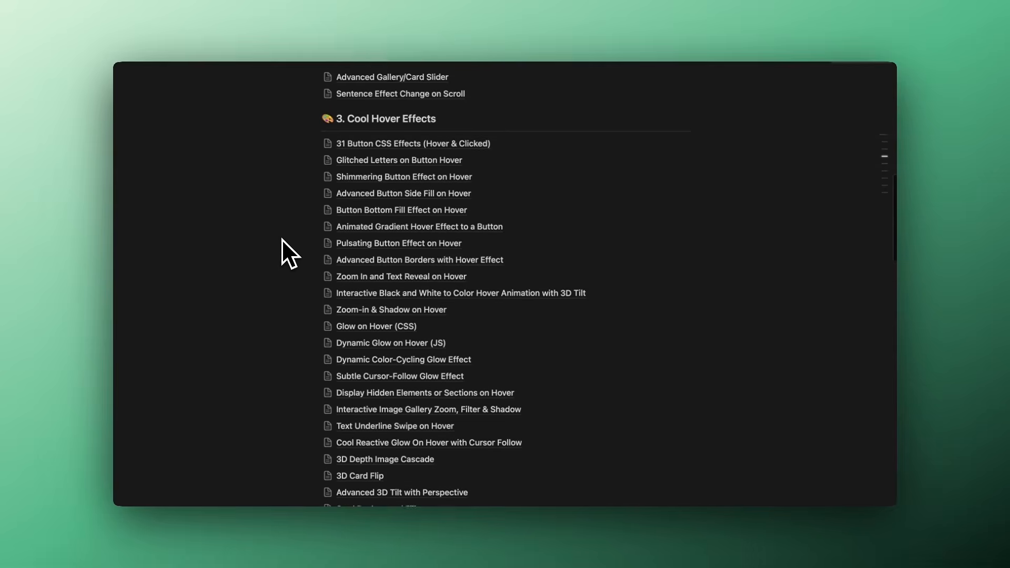